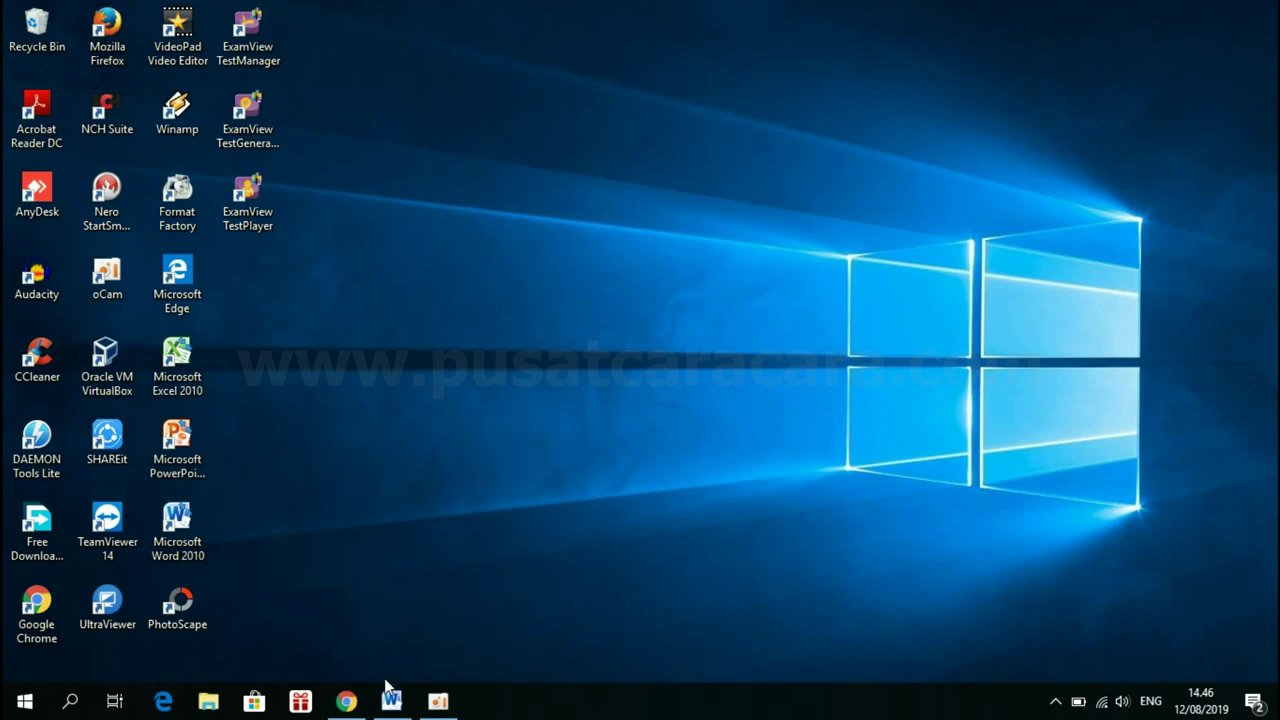
# Bring Chrome forward and load drive.google.com to reach Google Drive
pyautogui.click(347, 703)
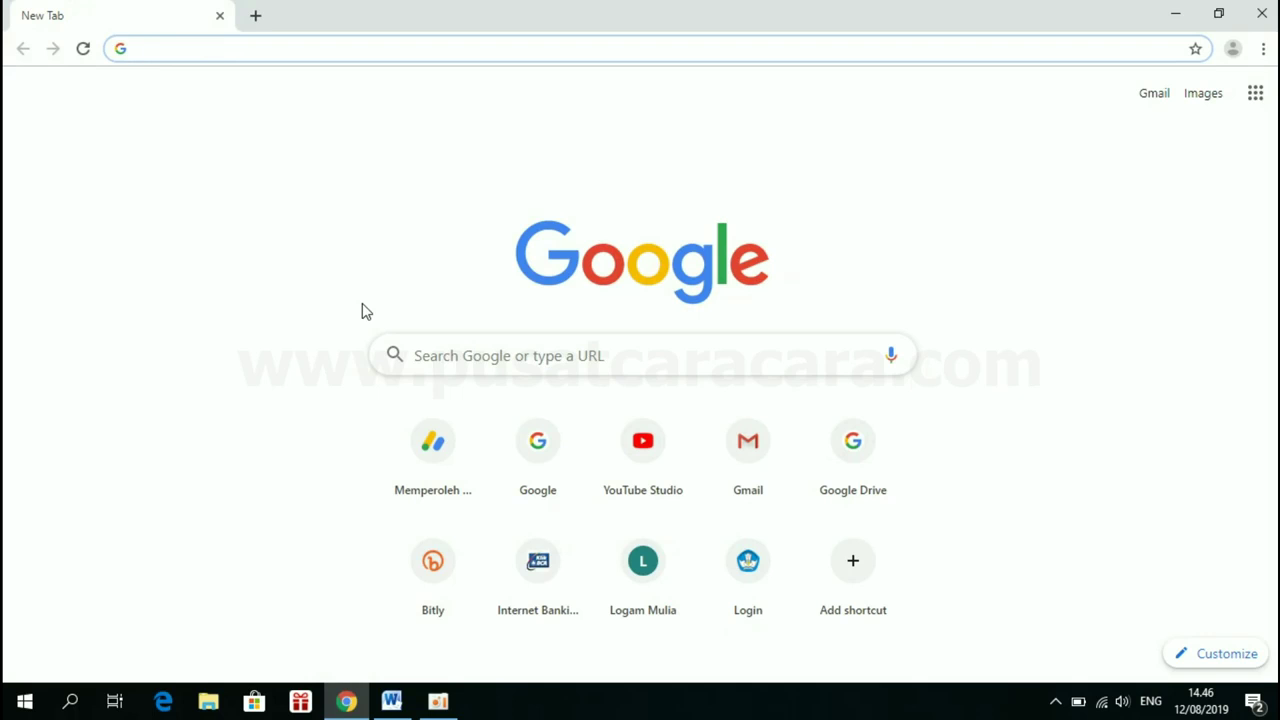
pyautogui.write('drive.')
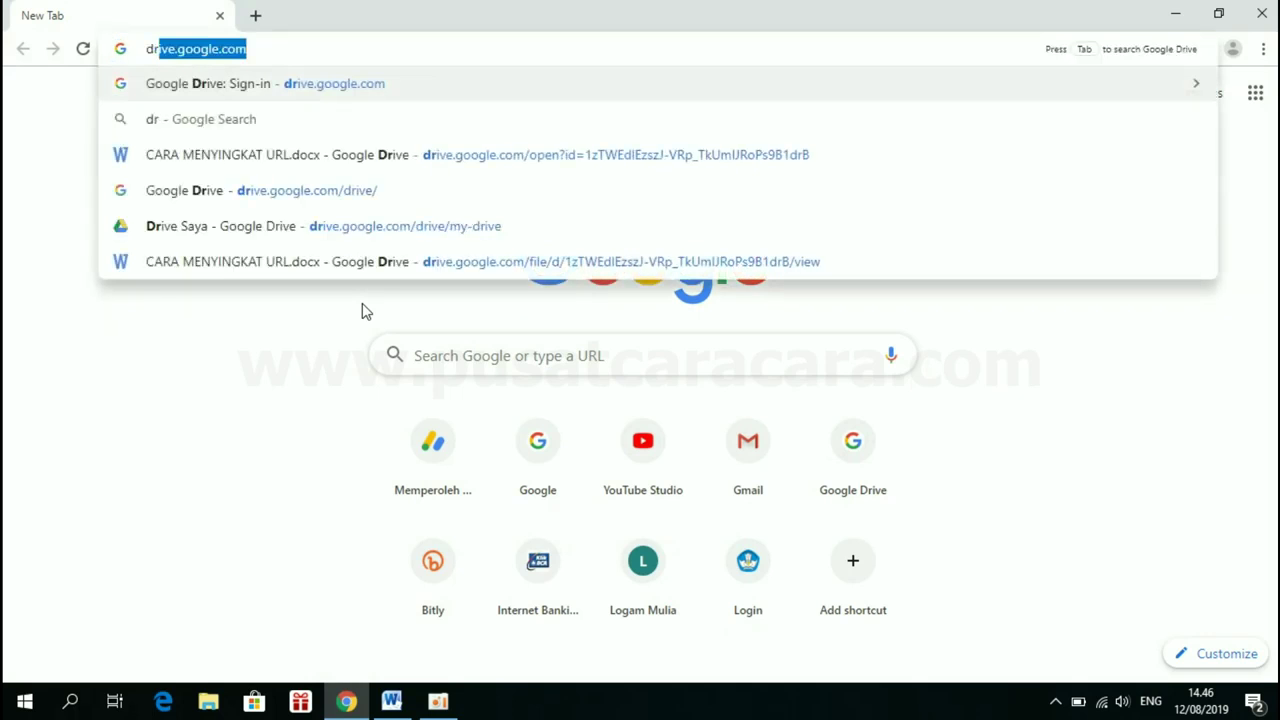
pyautogui.write('go')
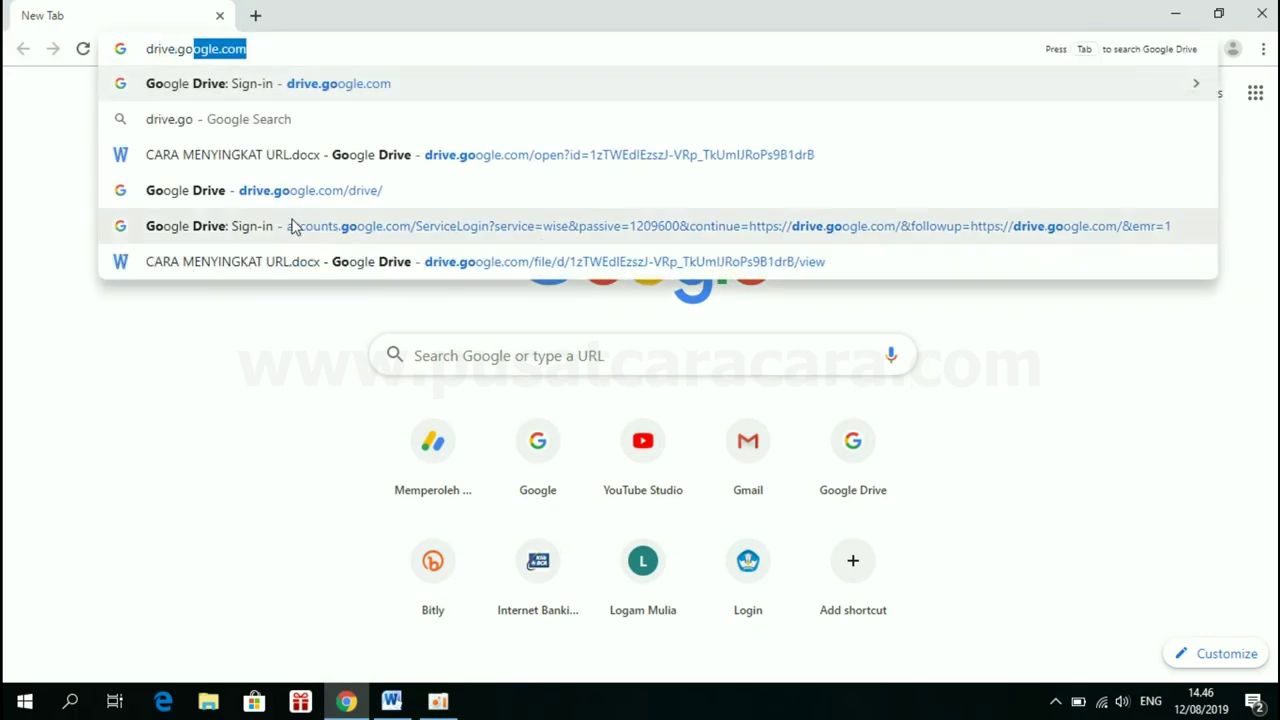
pyautogui.press('Right')
pyautogui.press('Return')
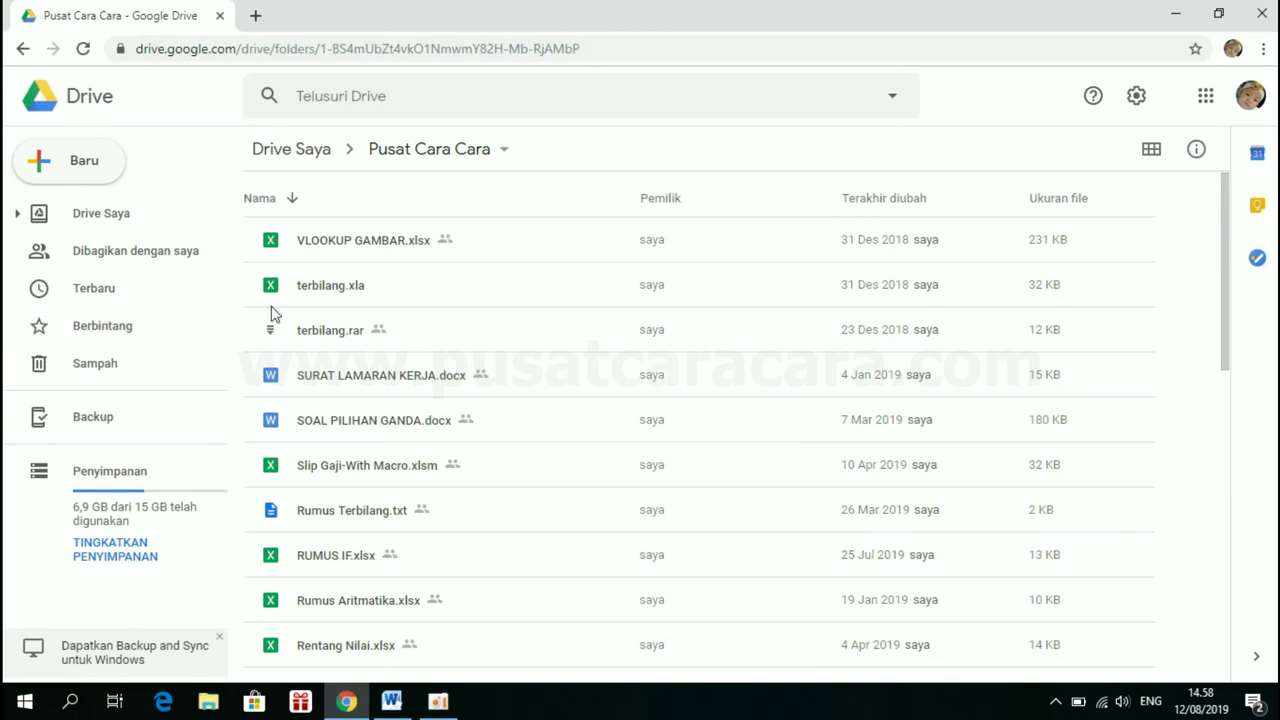
# Create a new blank Google Form from Drive's Baru > Lainnya menu
pyautogui.click(88, 166)
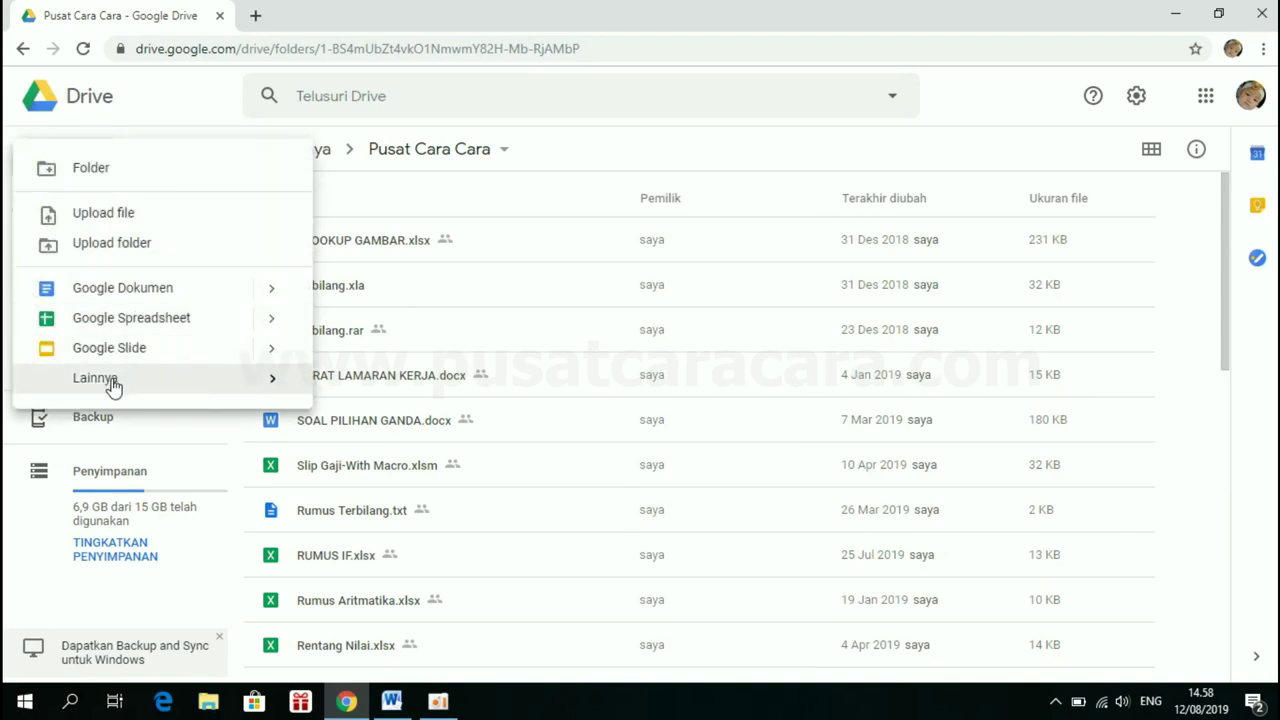
pyautogui.moveTo(111, 385)
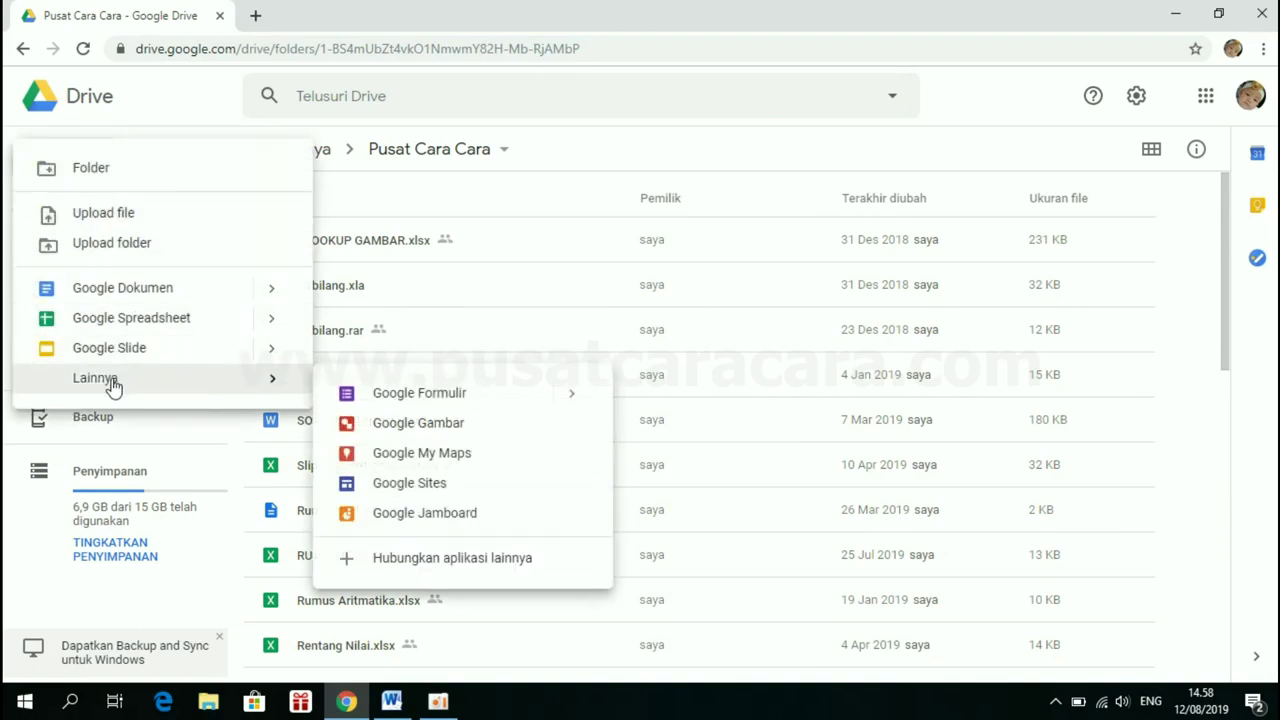
pyautogui.click(437, 400)
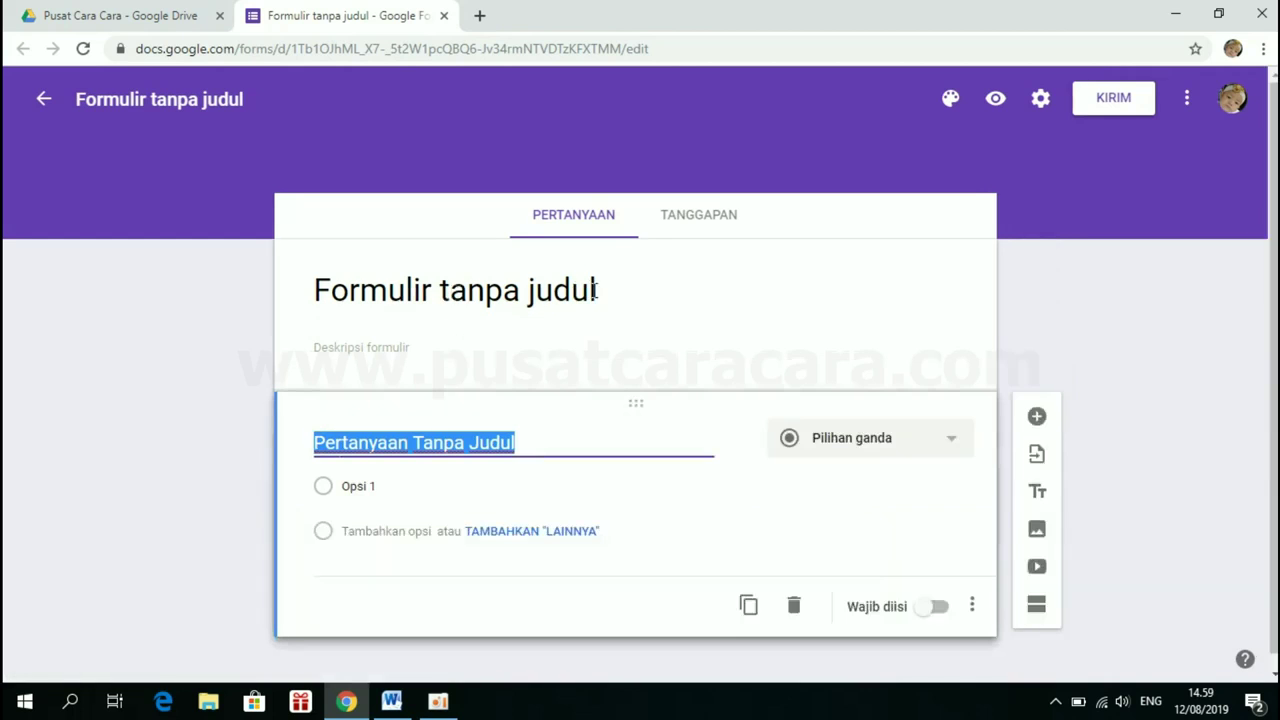
# Retitle the form 'Ujian Tengah Semester Ganjil'
pyautogui.click(292, 305)
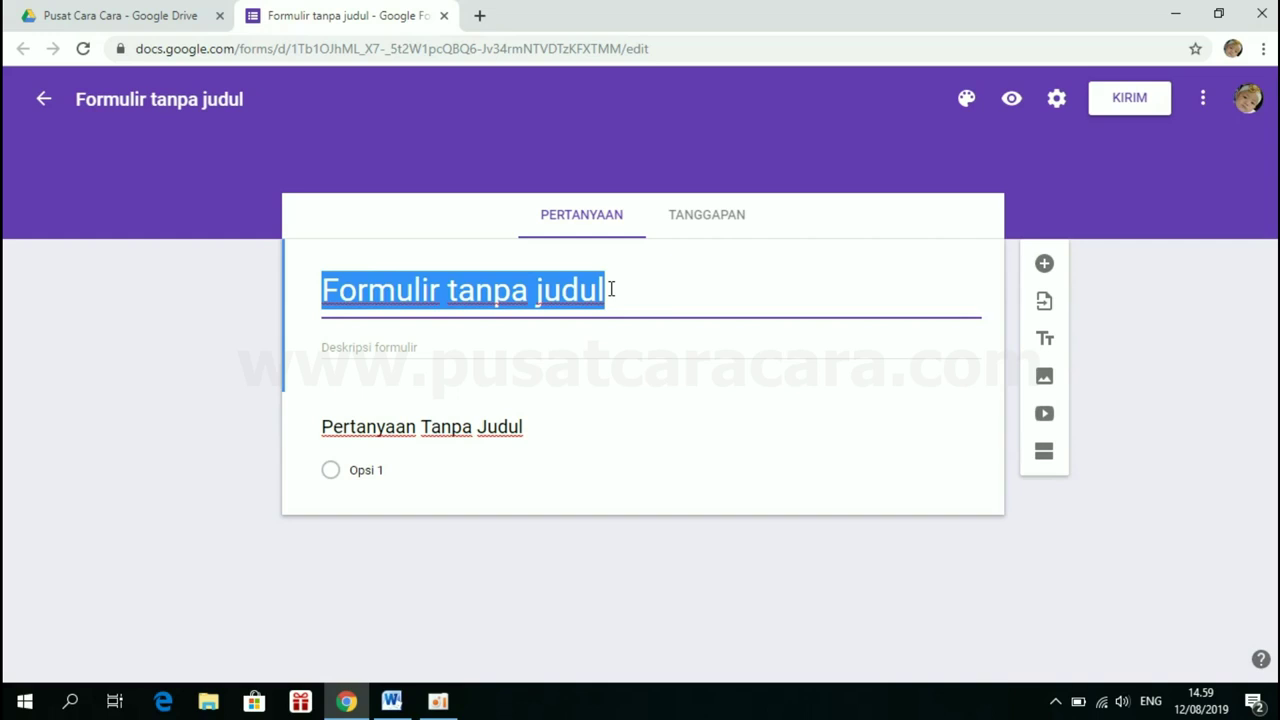
pyautogui.press('BackSpace')
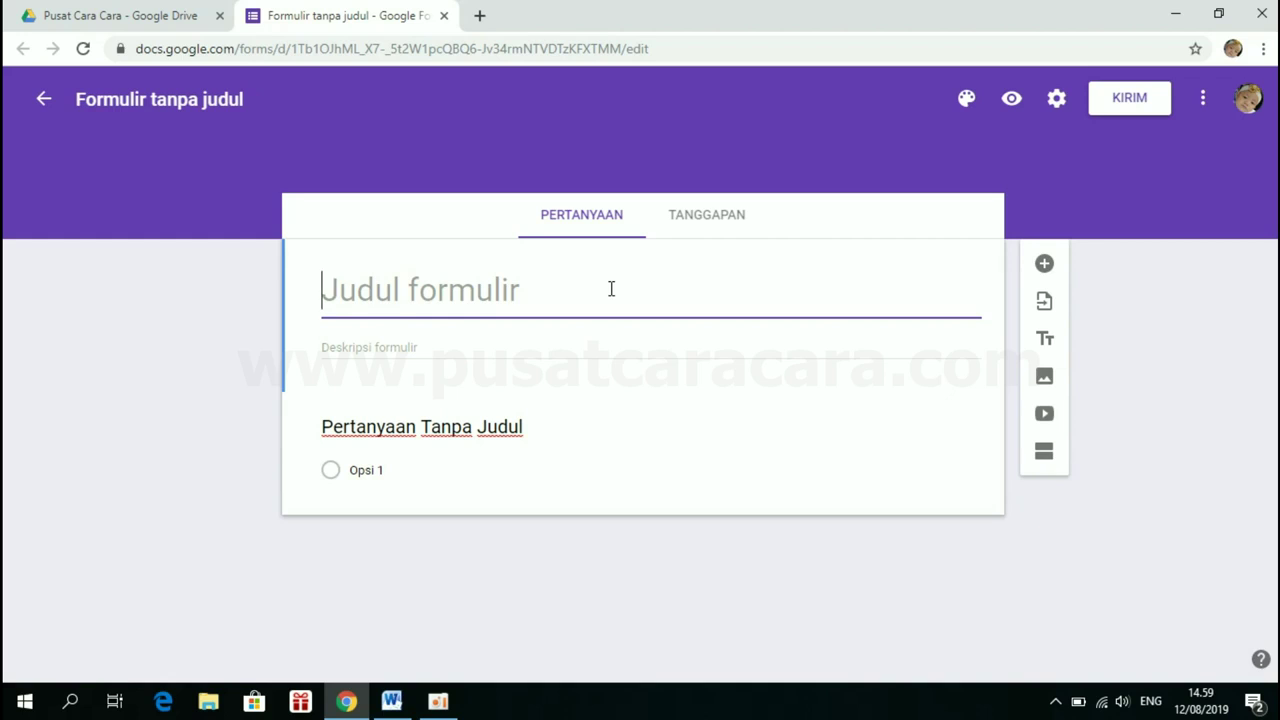
pyautogui.write('Ujian Tengah ')
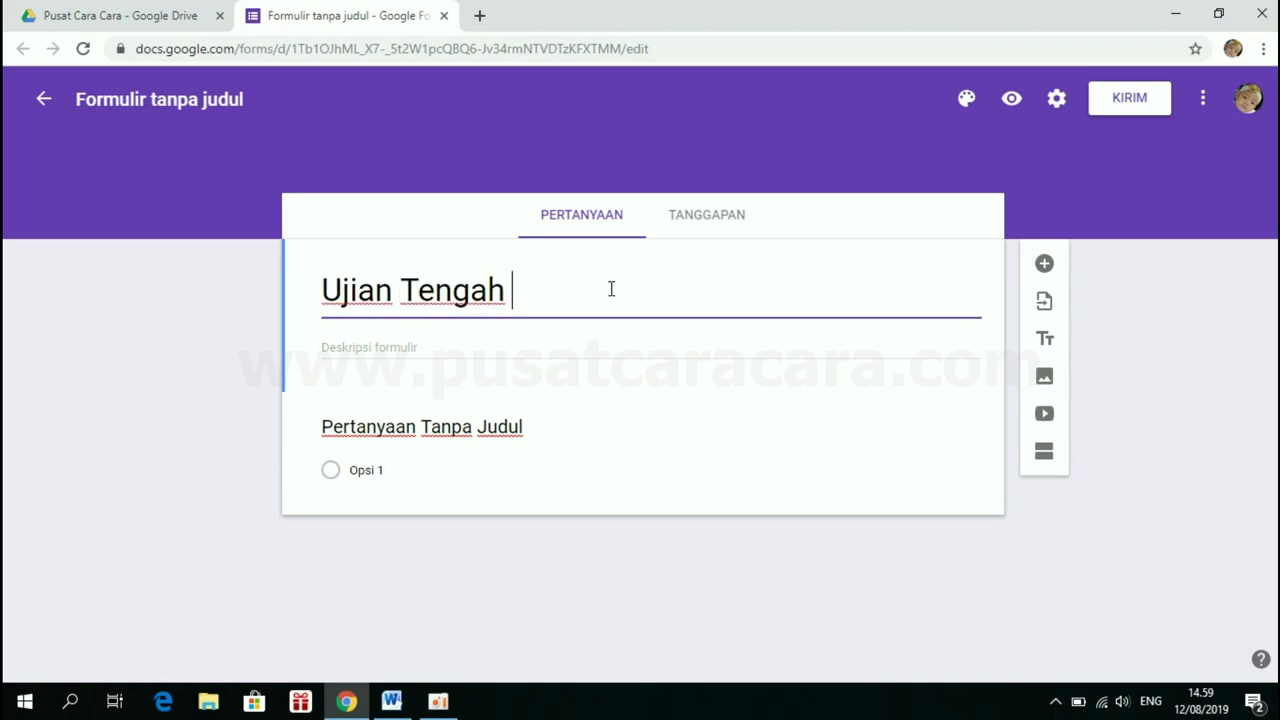
pyautogui.write('Semester Ganj')
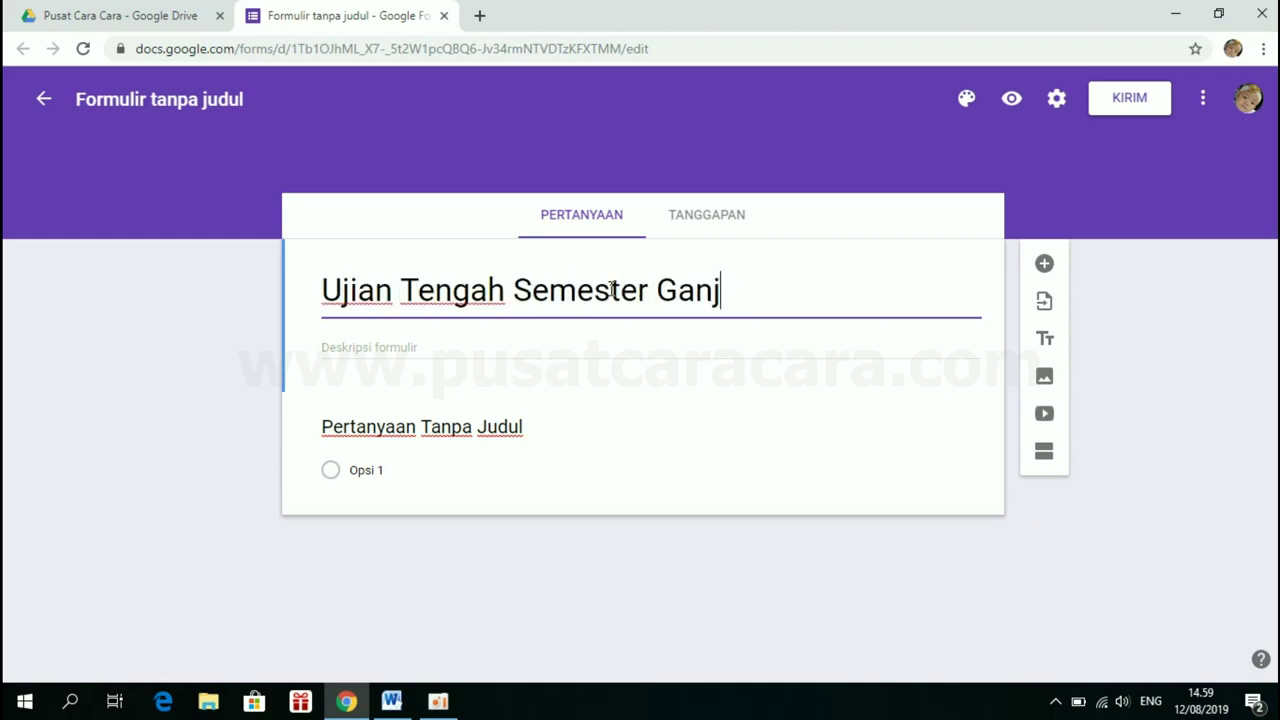
pyautogui.write('il')
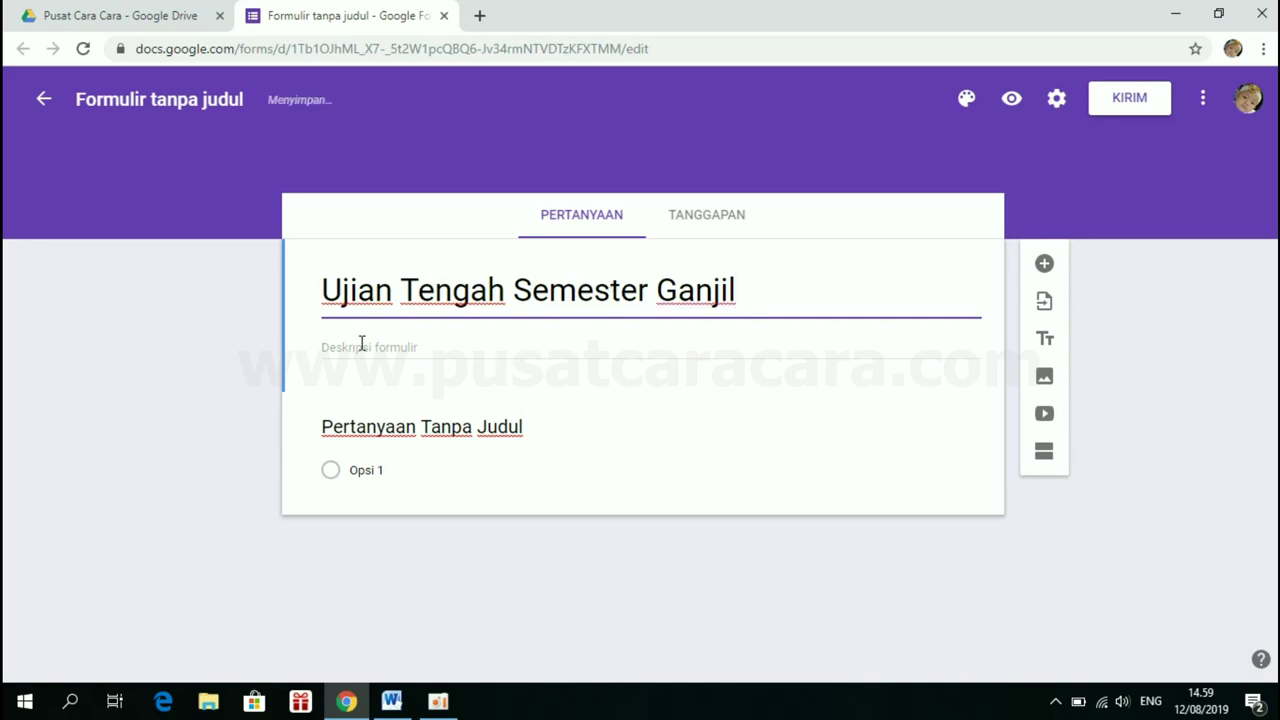
# Copy the title text and paste it into the form description
pyautogui.moveTo(740, 290); pyautogui.dragTo(310, 303)
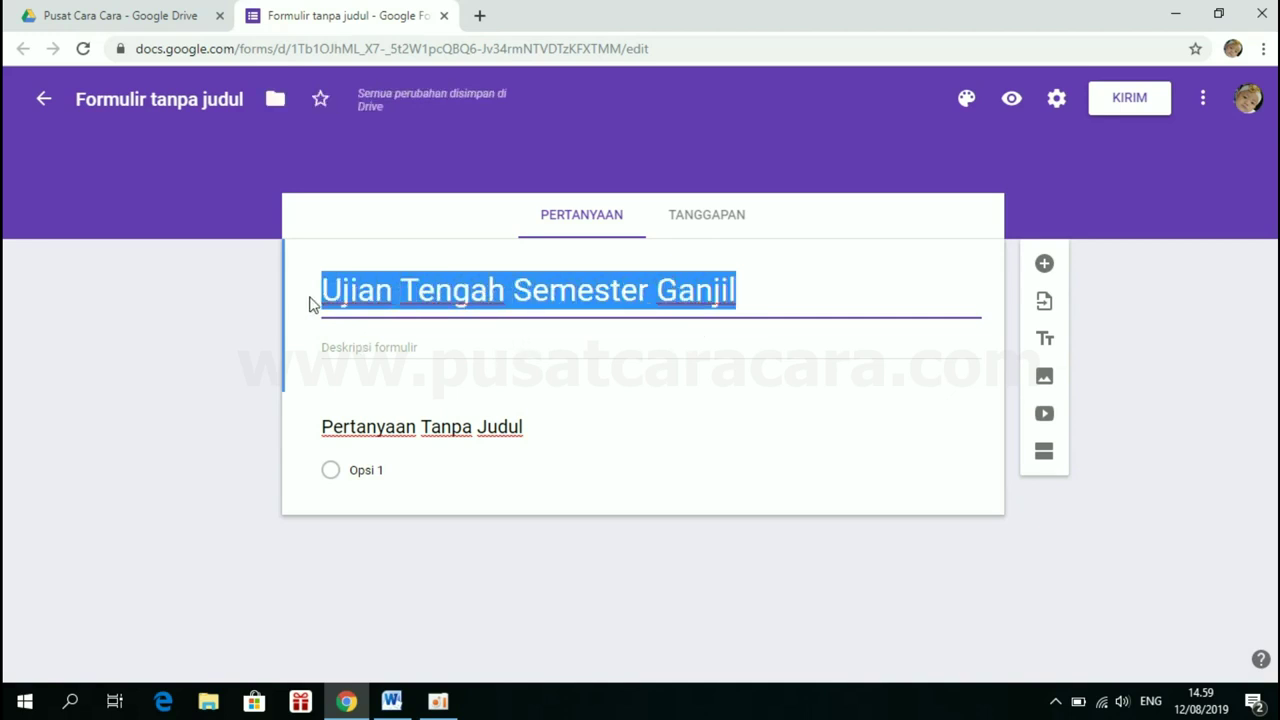
pyautogui.rightClick(365, 290)
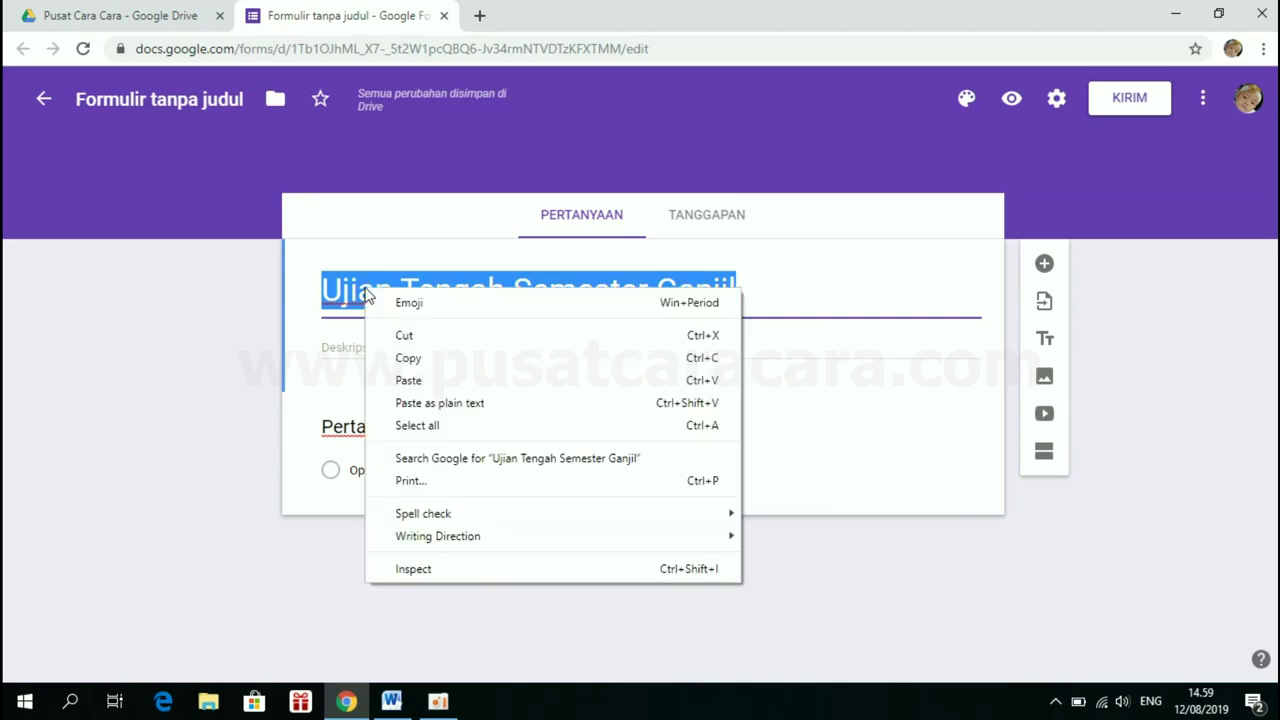
pyautogui.click(408, 355)
pyautogui.click(391, 350)
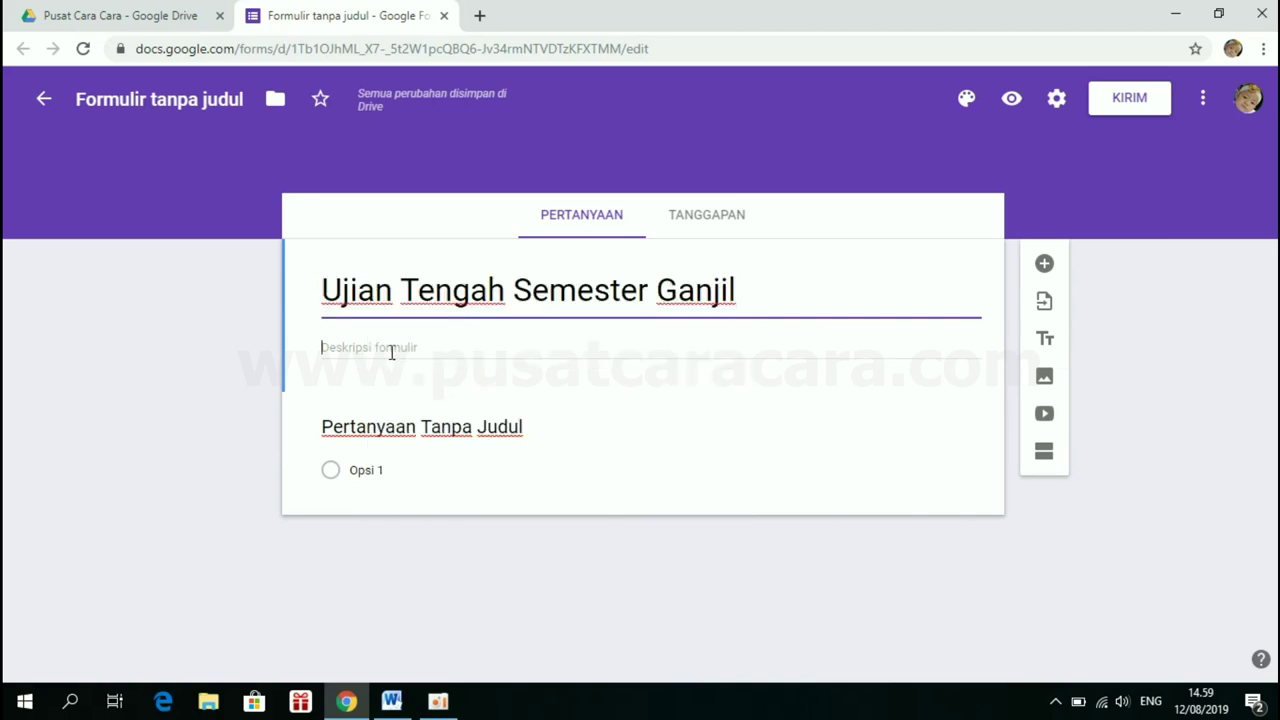
pyautogui.rightClick(391, 352)
pyautogui.click(452, 502)
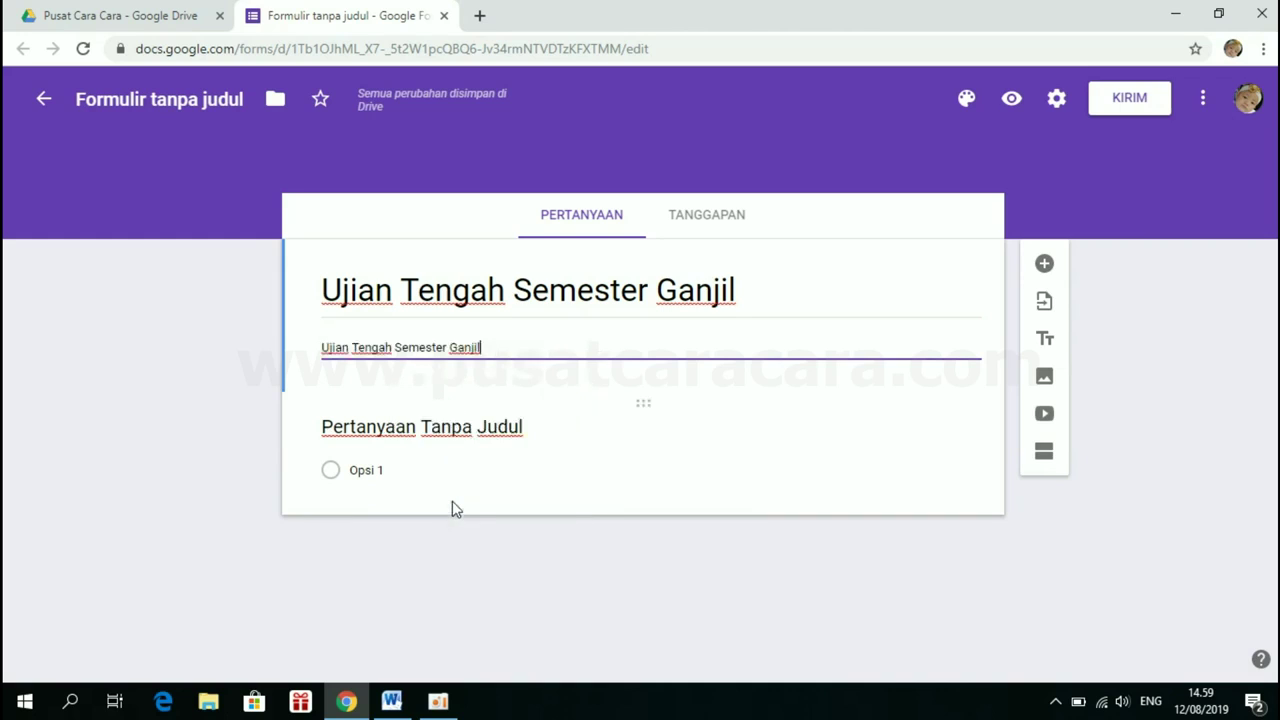
pyautogui.click(420, 426)
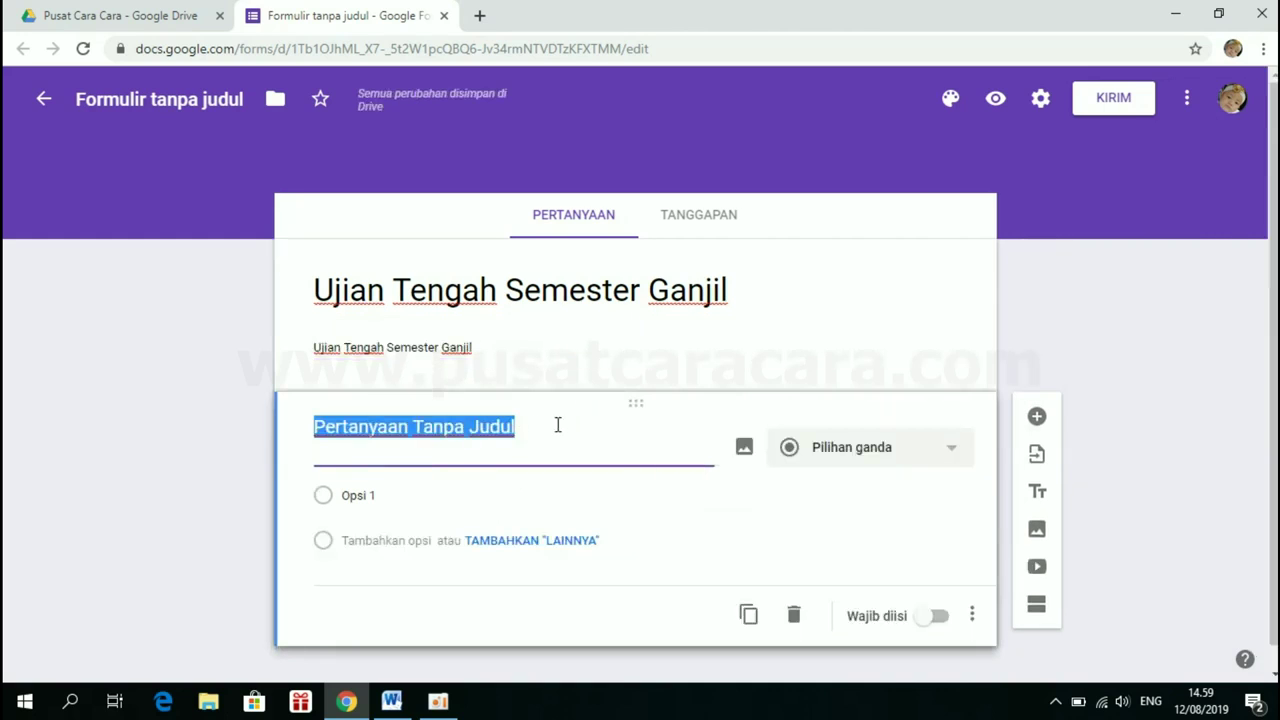
# Rename the first question 'Nama', make it required, and add another question below
pyautogui.press('BackSpace')
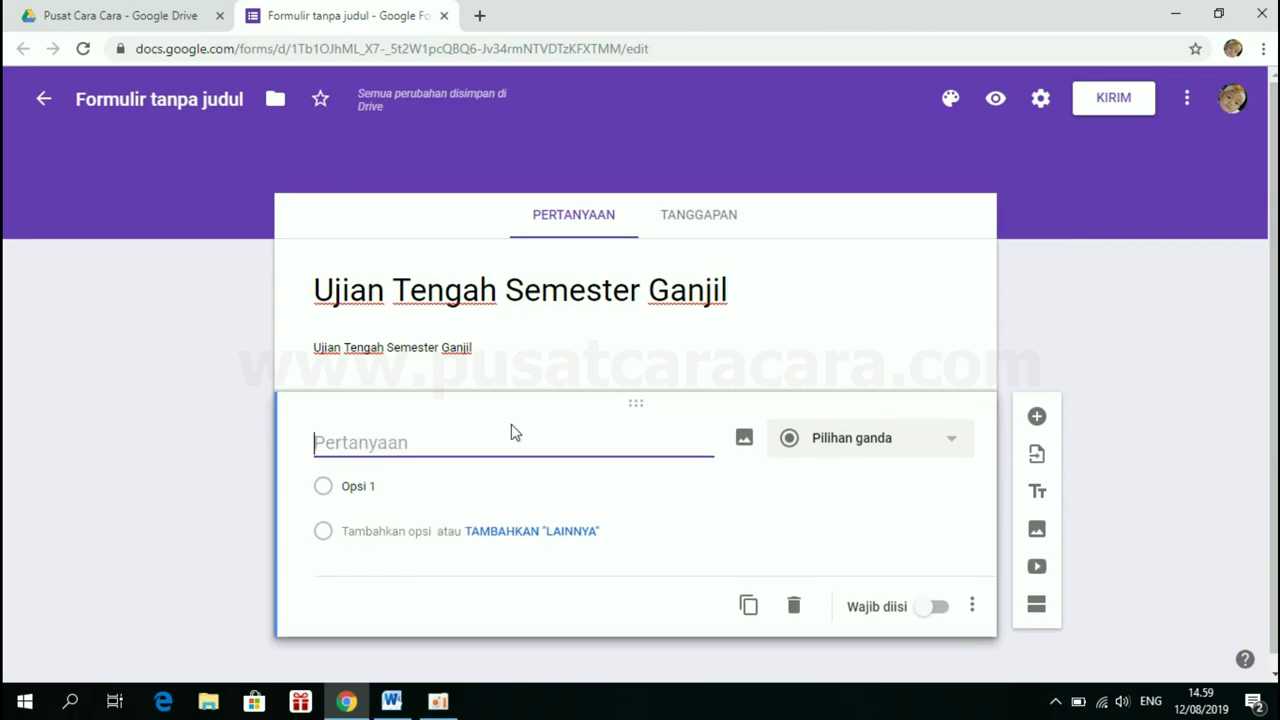
pyautogui.write('Nama')
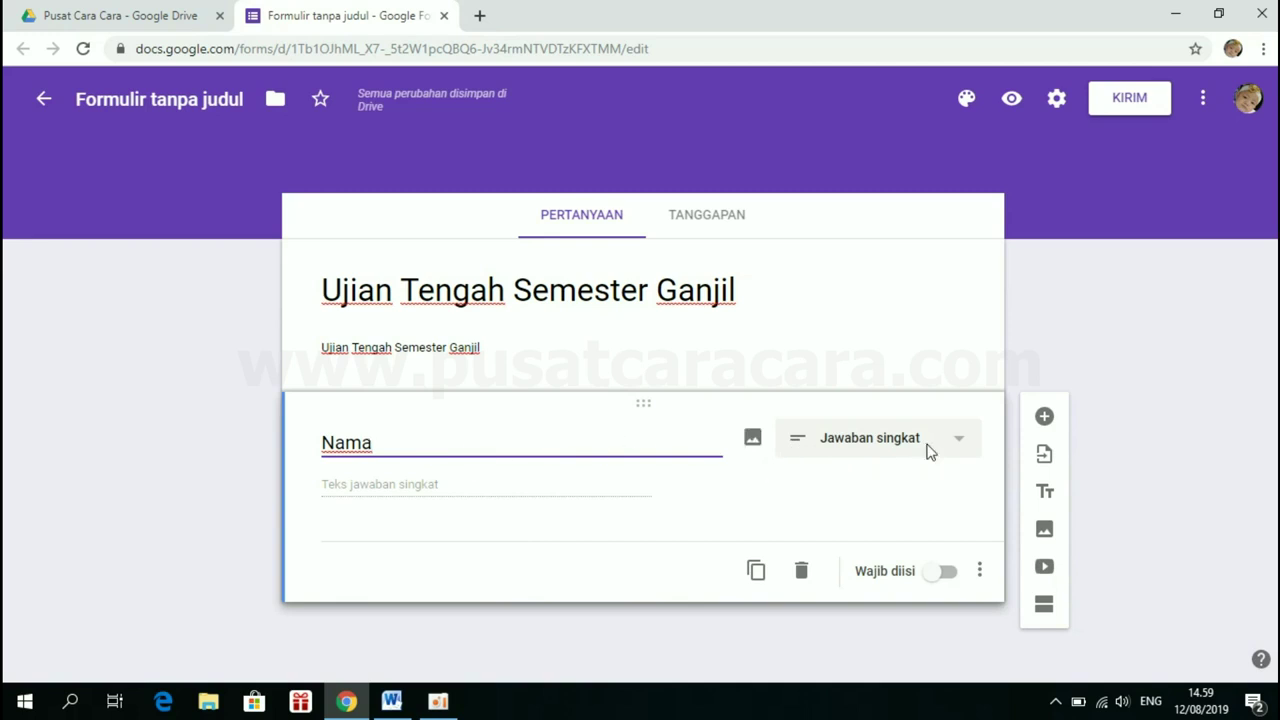
pyautogui.click(946, 573)
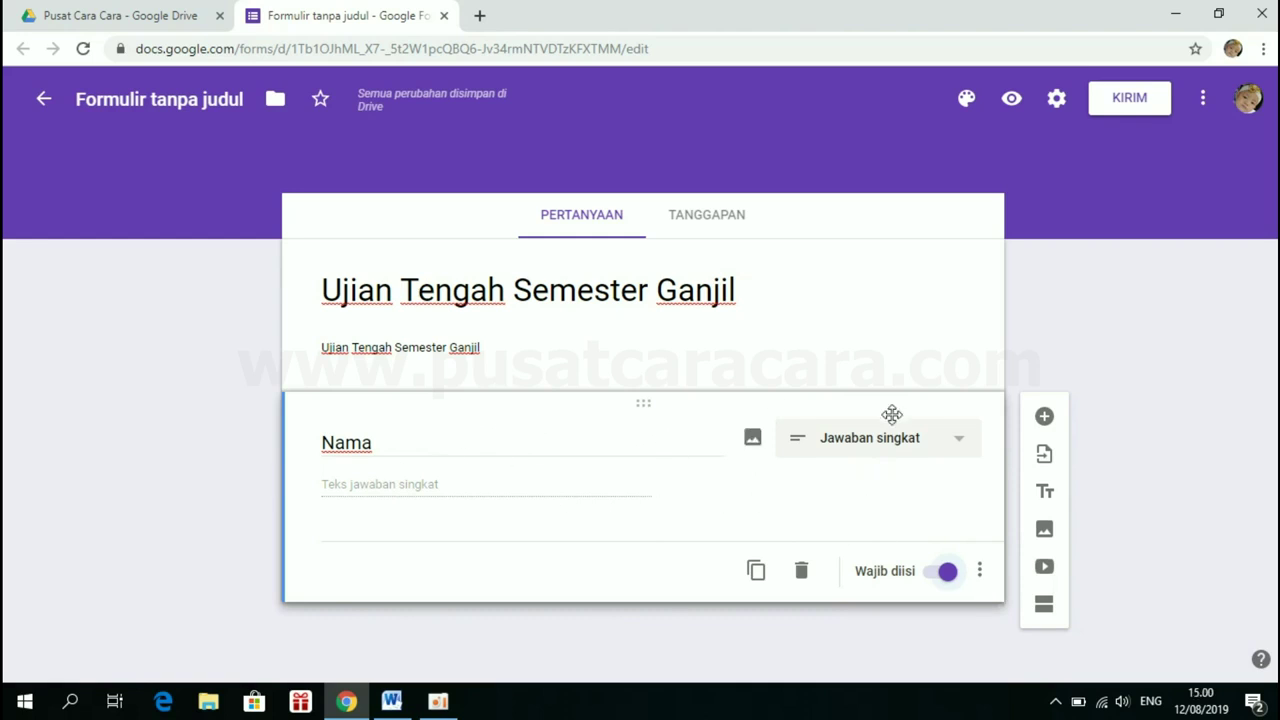
pyautogui.click(1045, 423)
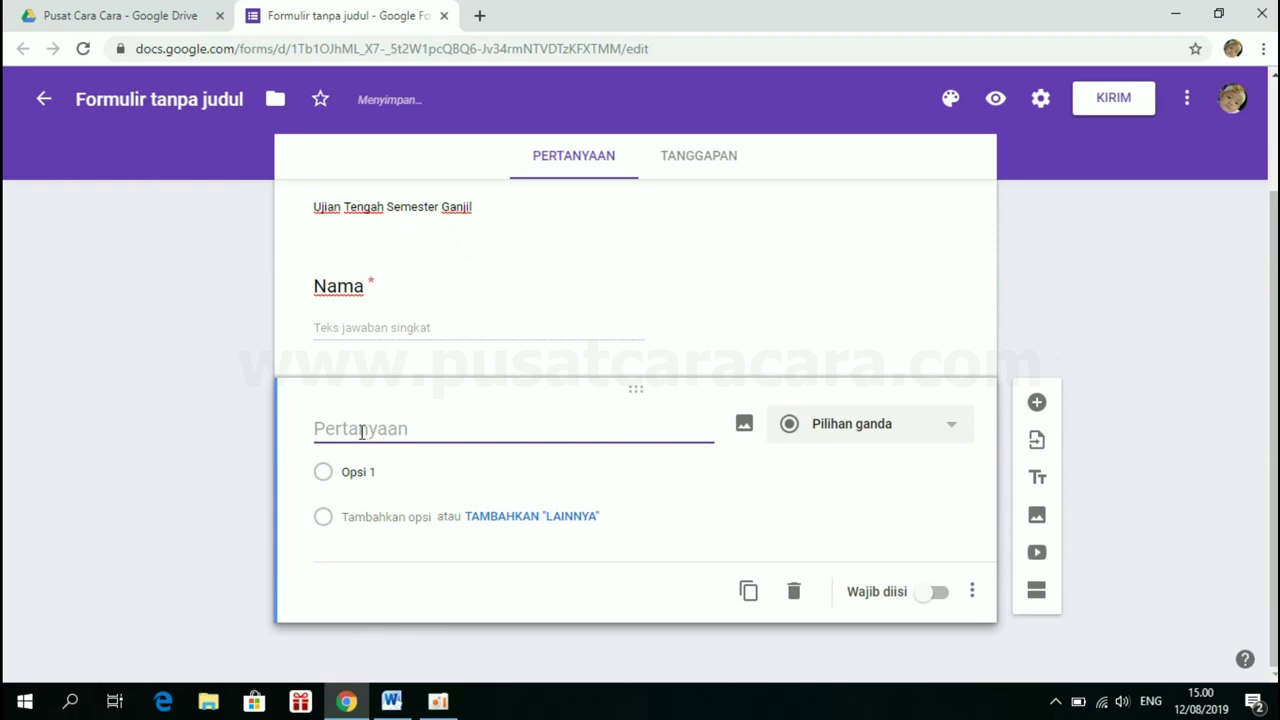
# Title the new question 'Kelas' and make it a dropdown
pyautogui.write('Kelas')
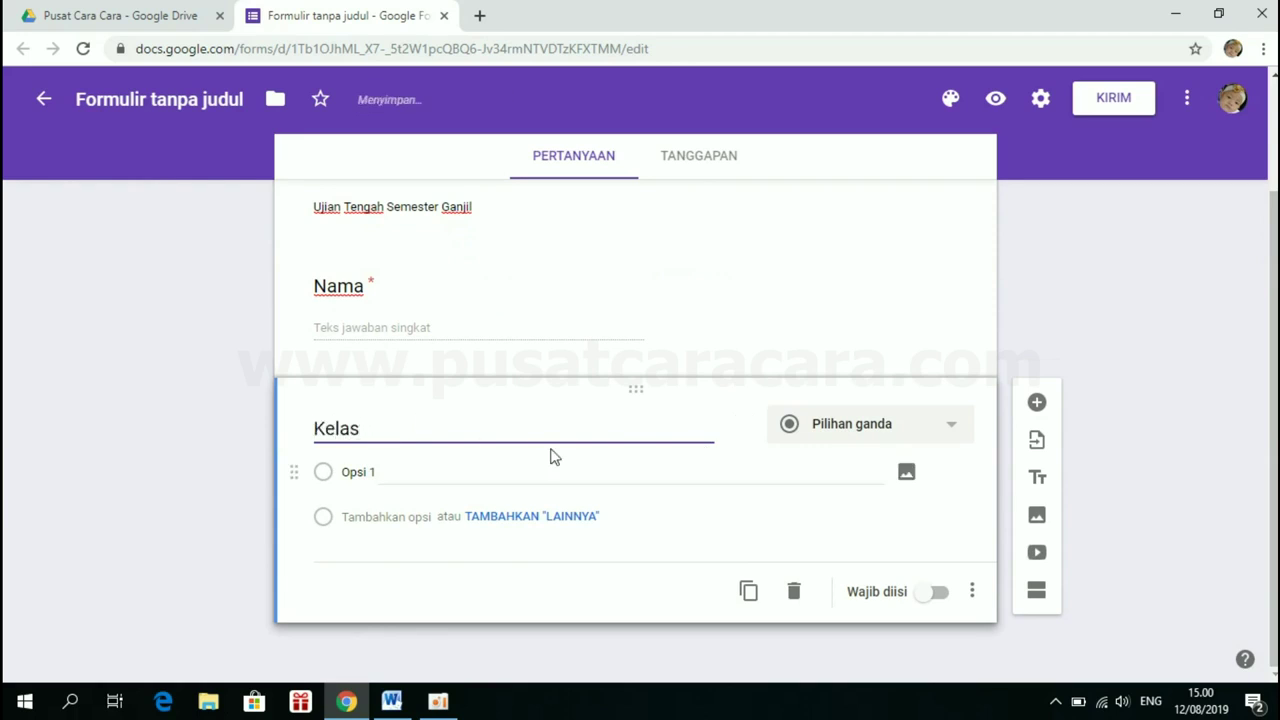
pyautogui.click(880, 432)
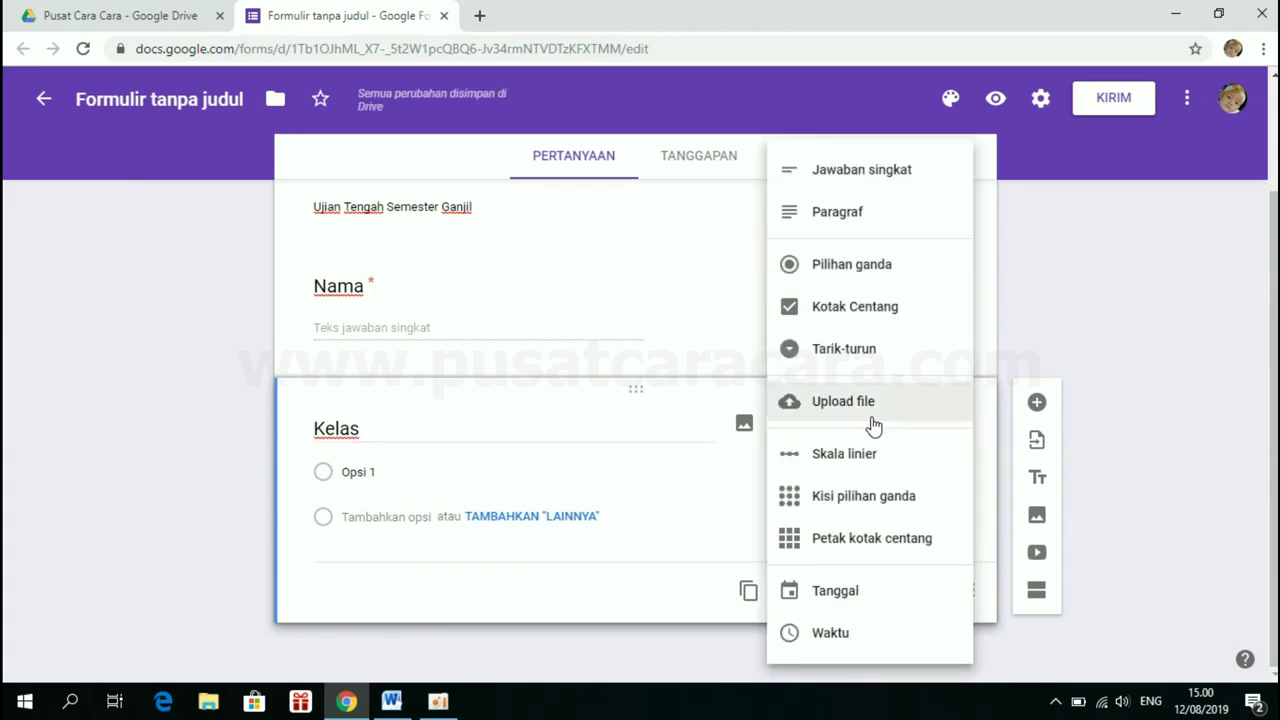
pyautogui.click(852, 356)
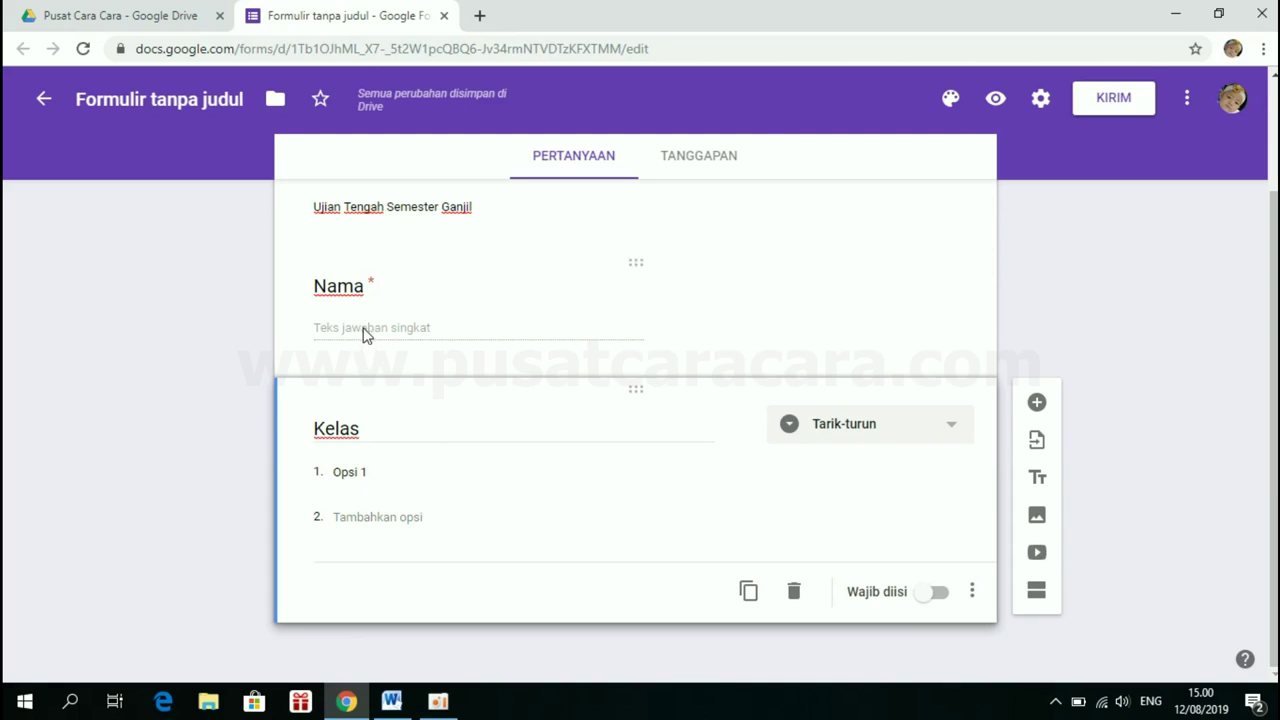
# Give Kelas the options X-MIPA-1, X-MIPA-2, X-IPS-1 and X-IPS-2
pyautogui.click(371, 476)
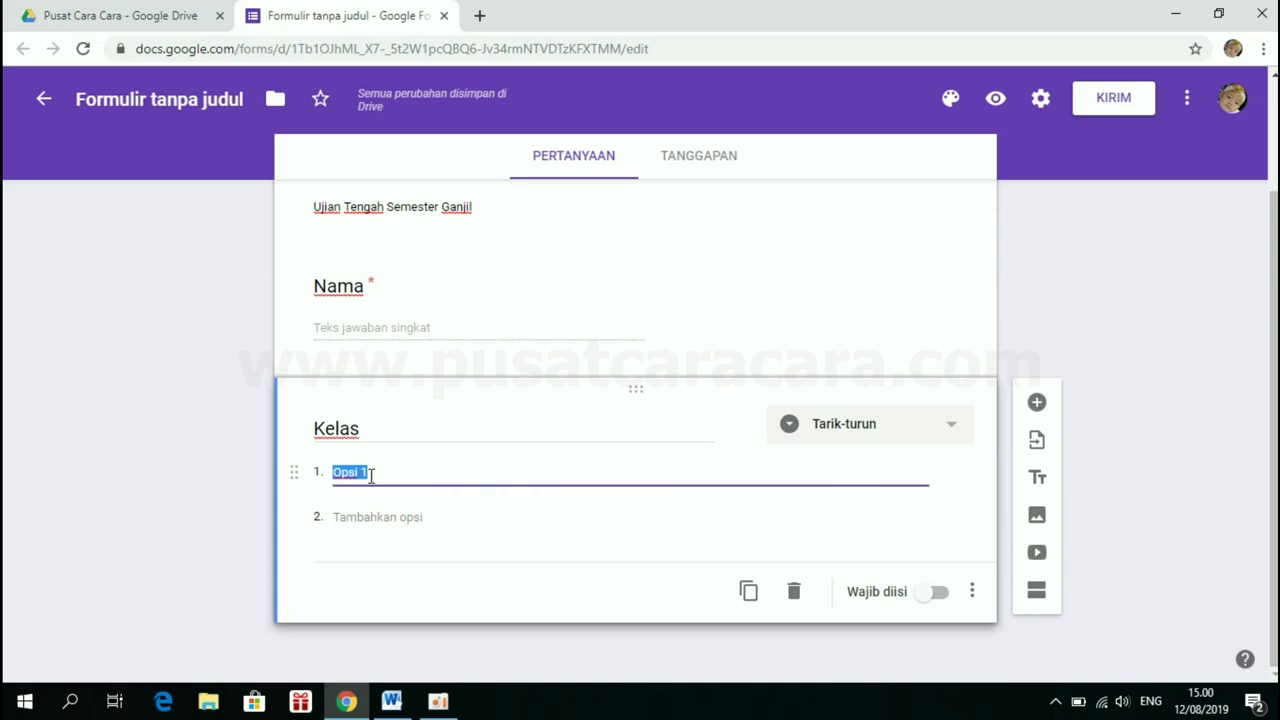
pyautogui.write('x-MIPA-1')
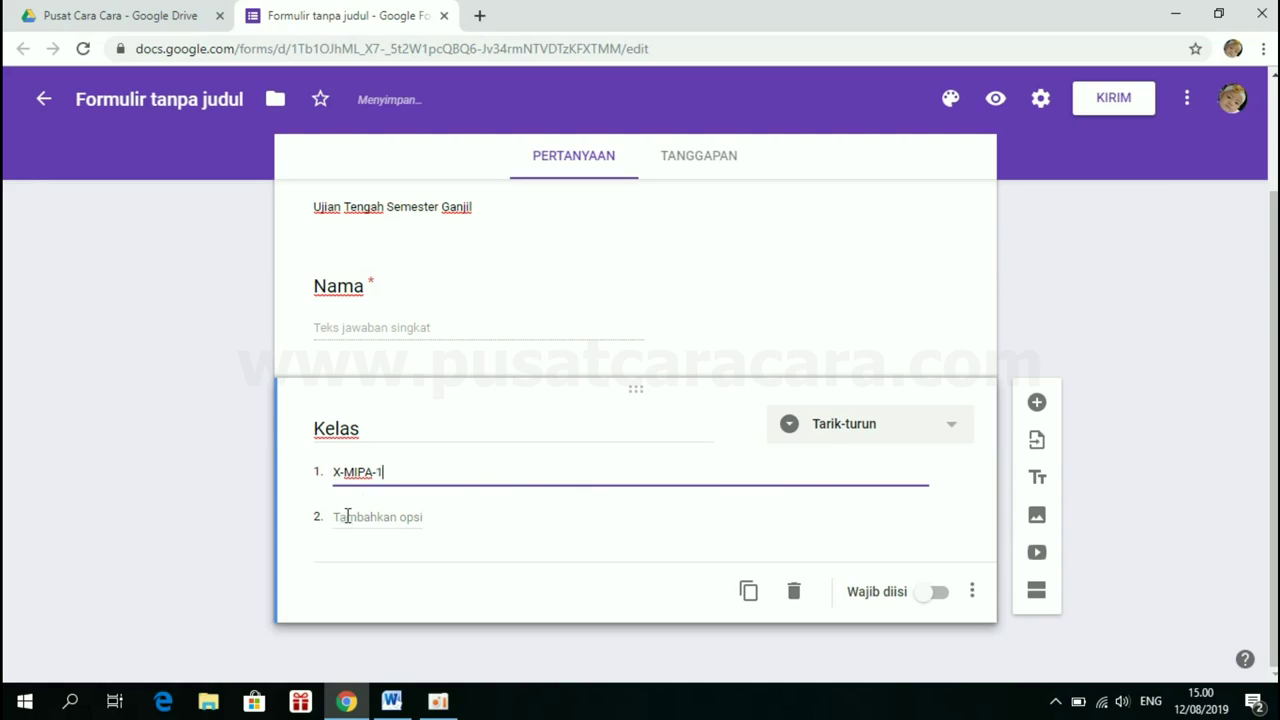
pyautogui.click(352, 517)
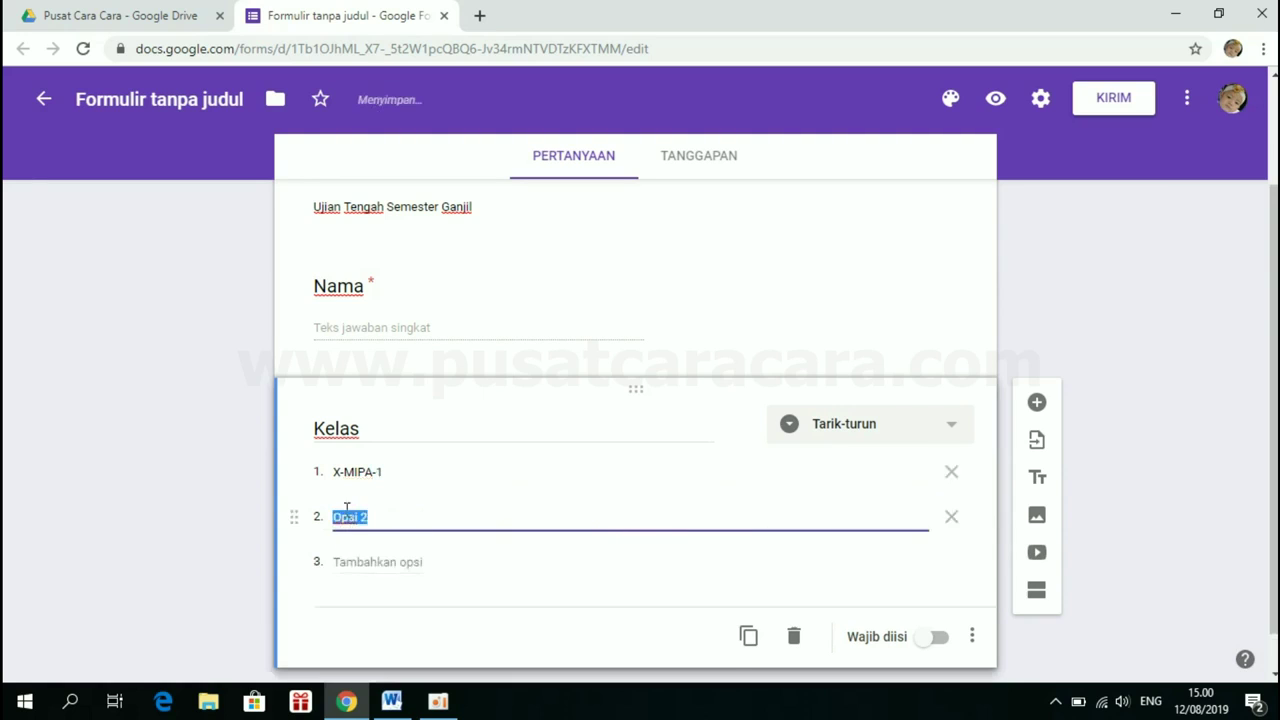
pyautogui.write('X')
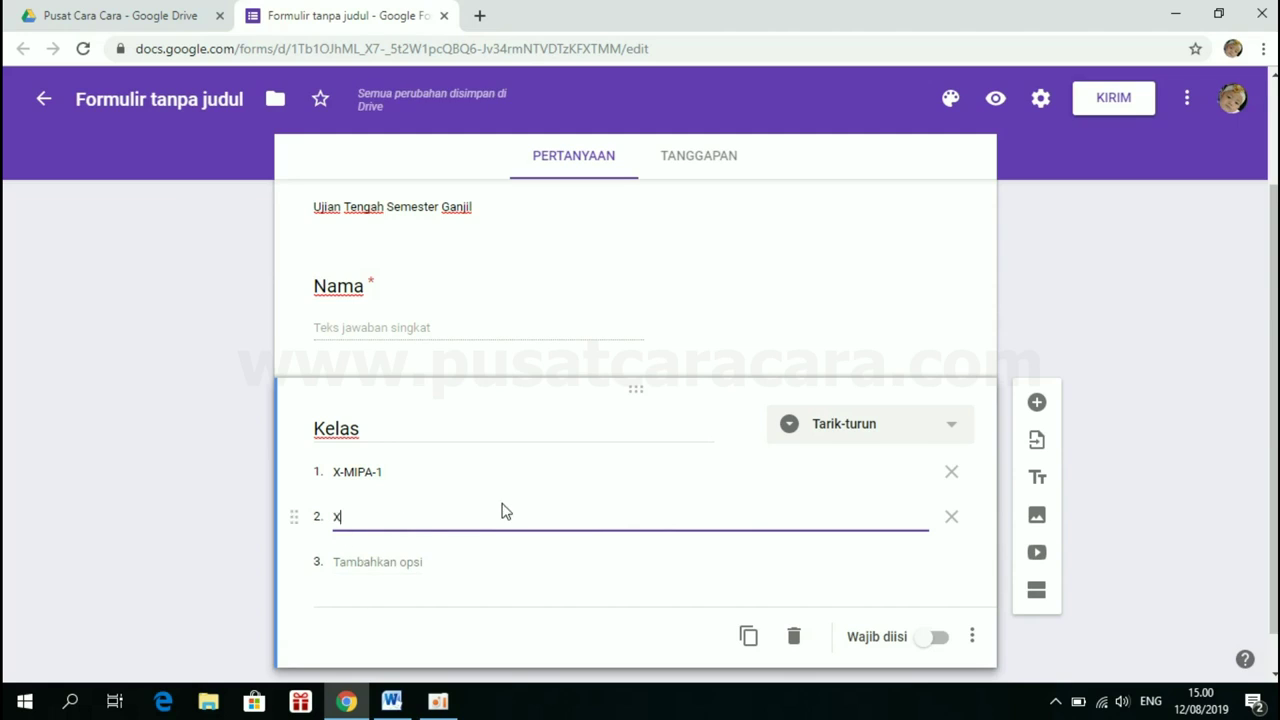
pyautogui.write('-MIPA-2')
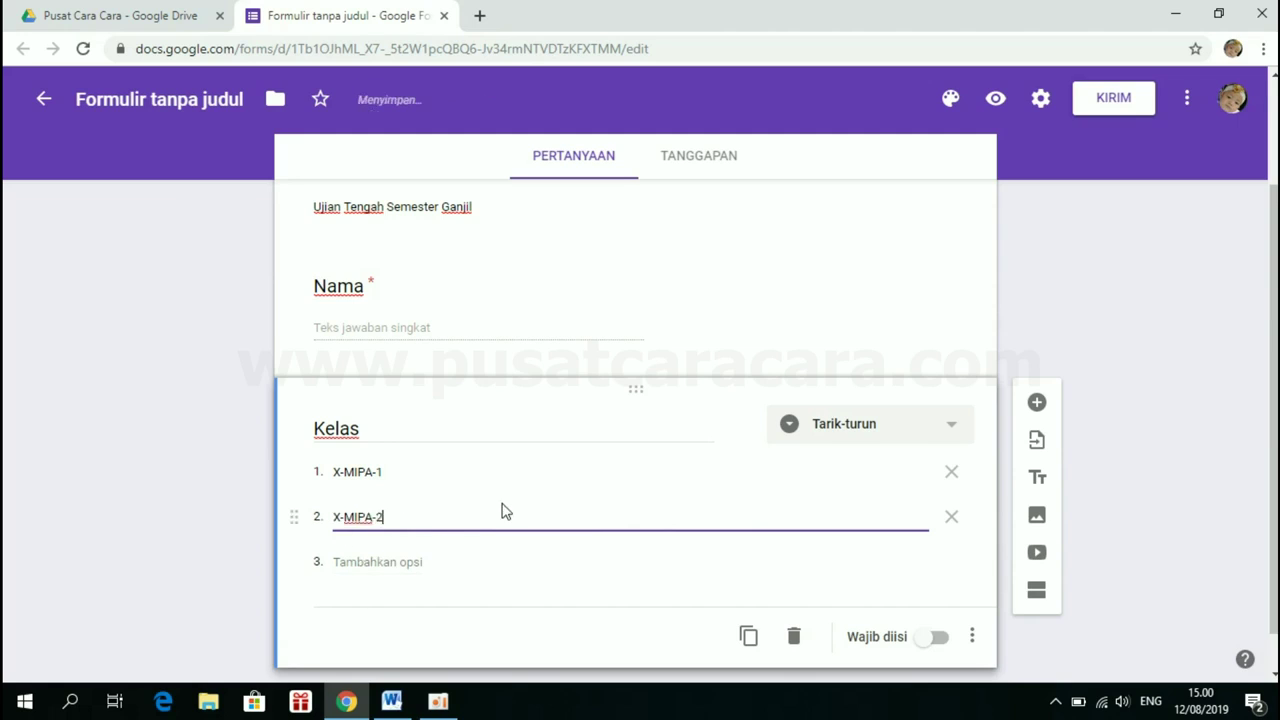
pyautogui.click(378, 561)
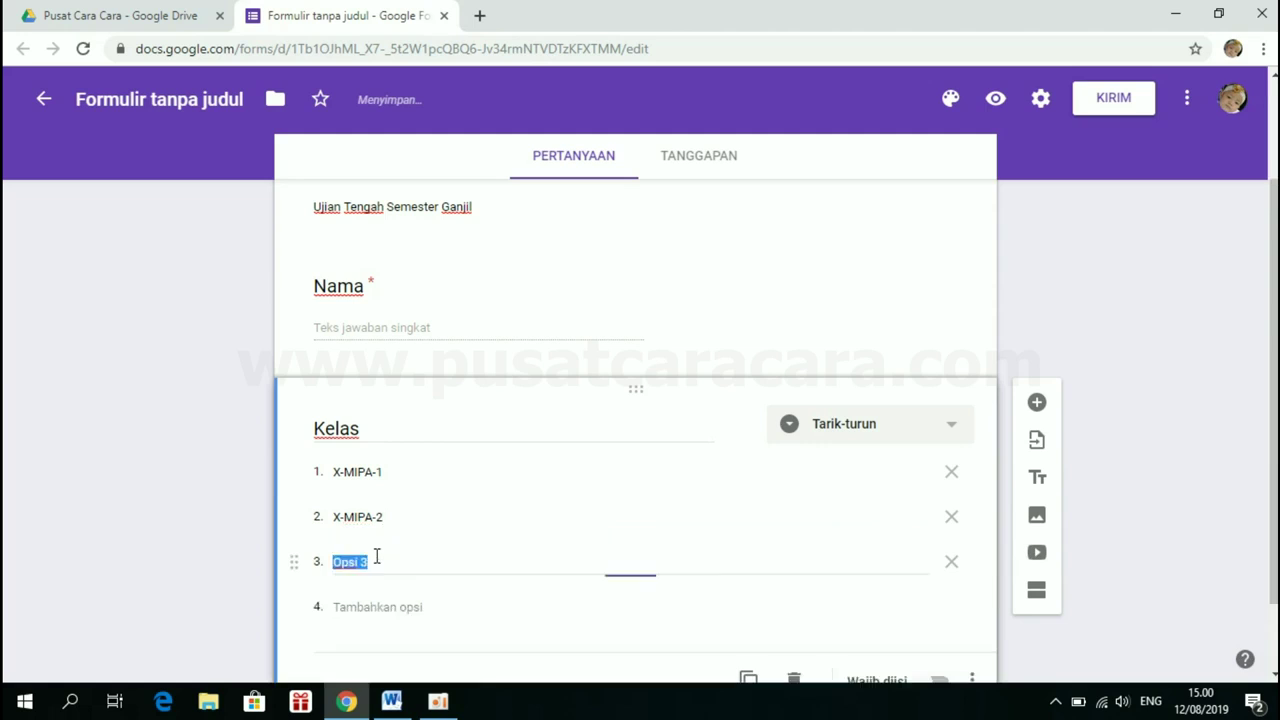
pyautogui.write('X-IPS-1')
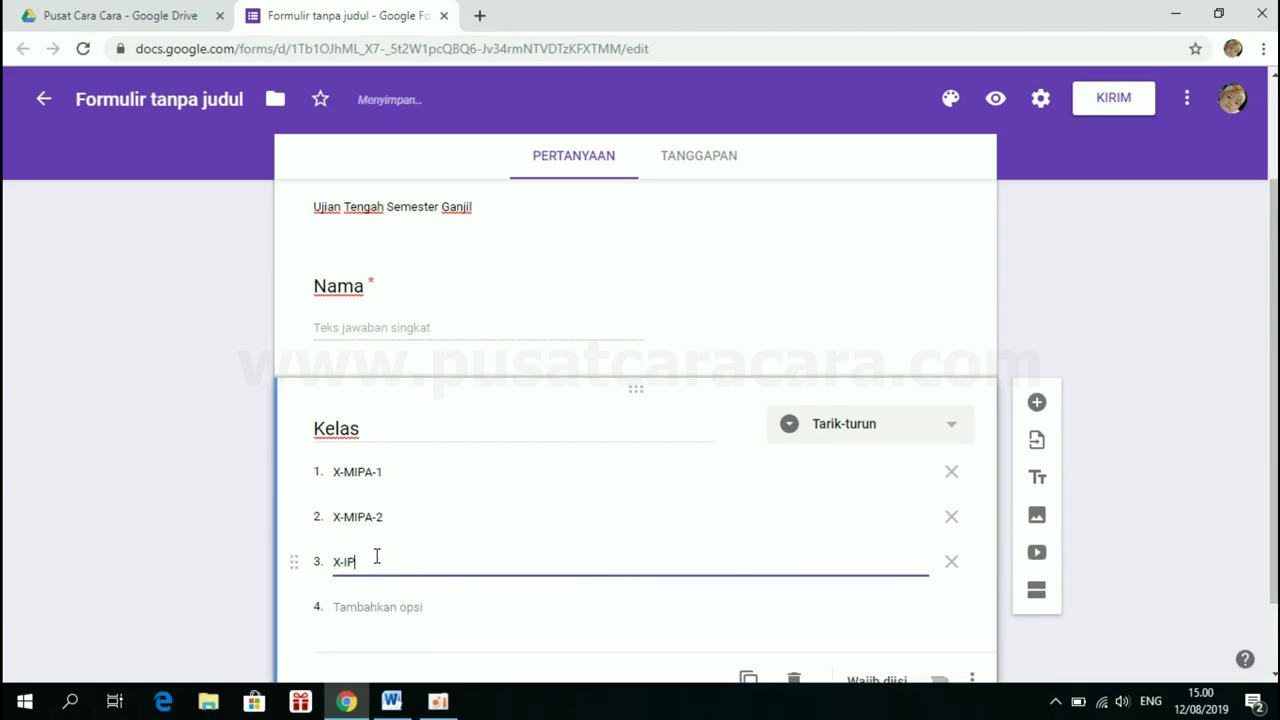
pyautogui.click(351, 606)
pyautogui.write('X-IPS-2')
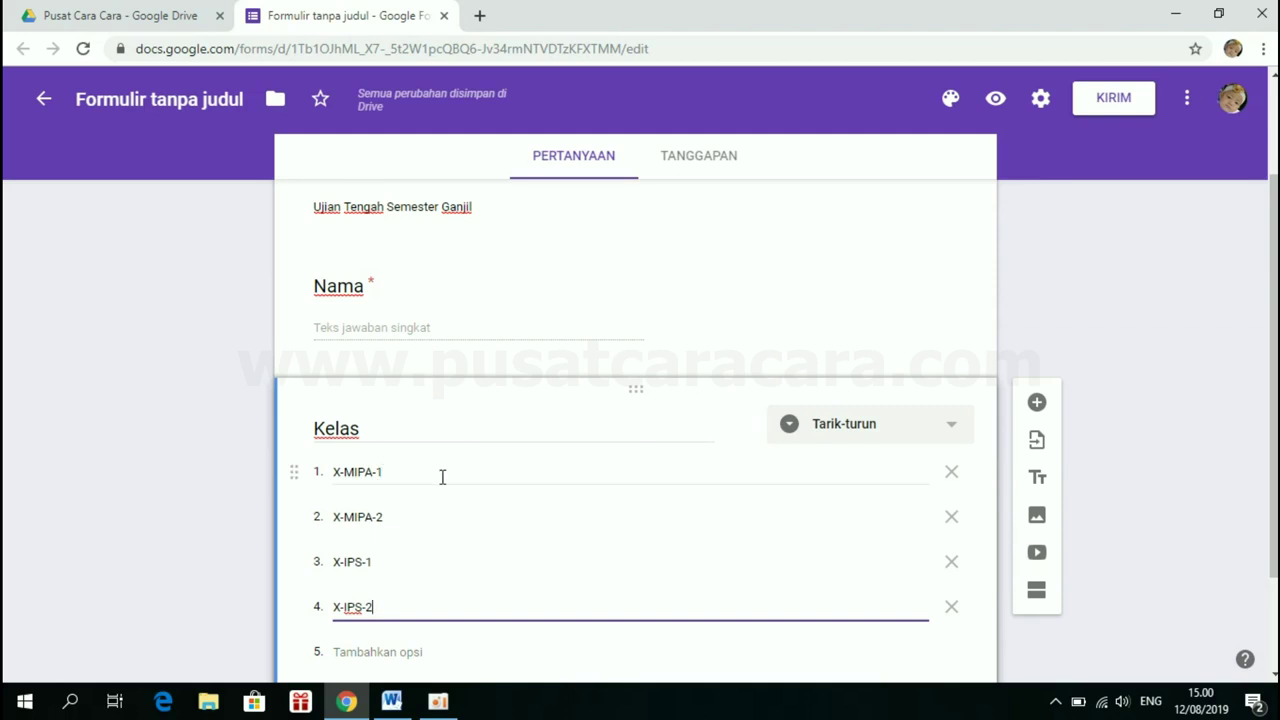
# Make Kelas required and add a new question after it
pyautogui.scroll(-2, 442, 477)
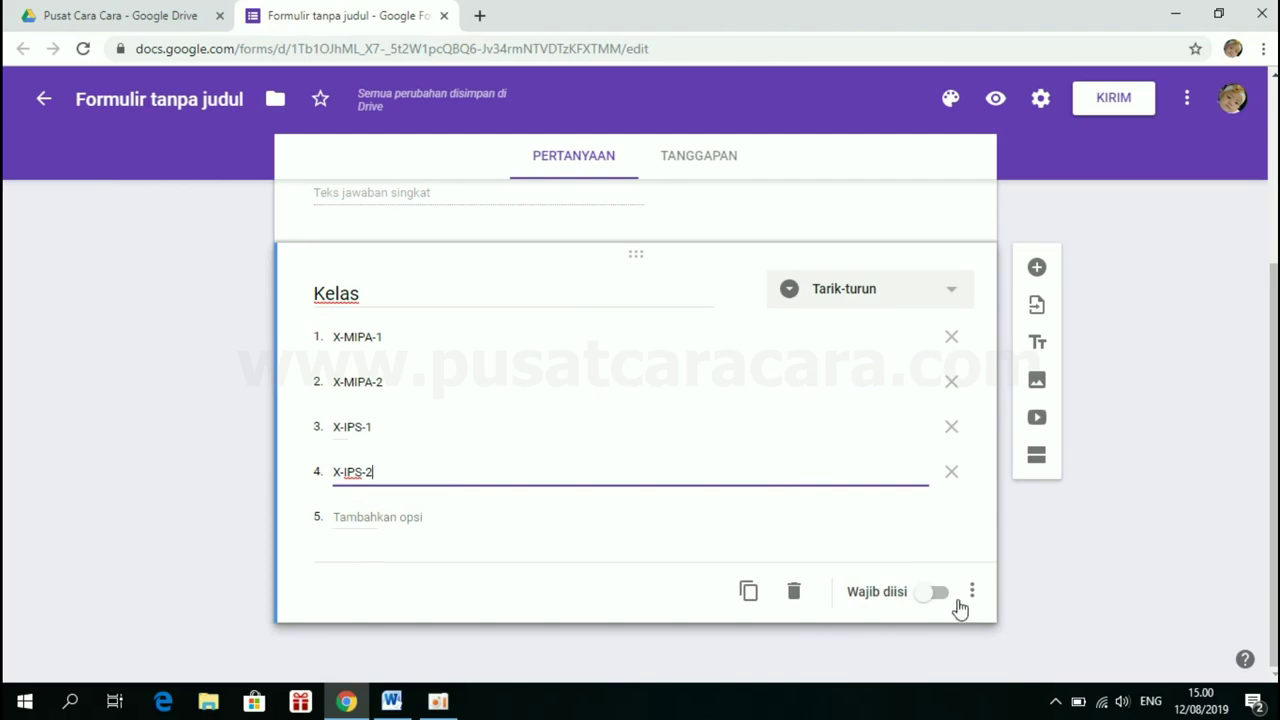
pyautogui.click(938, 594)
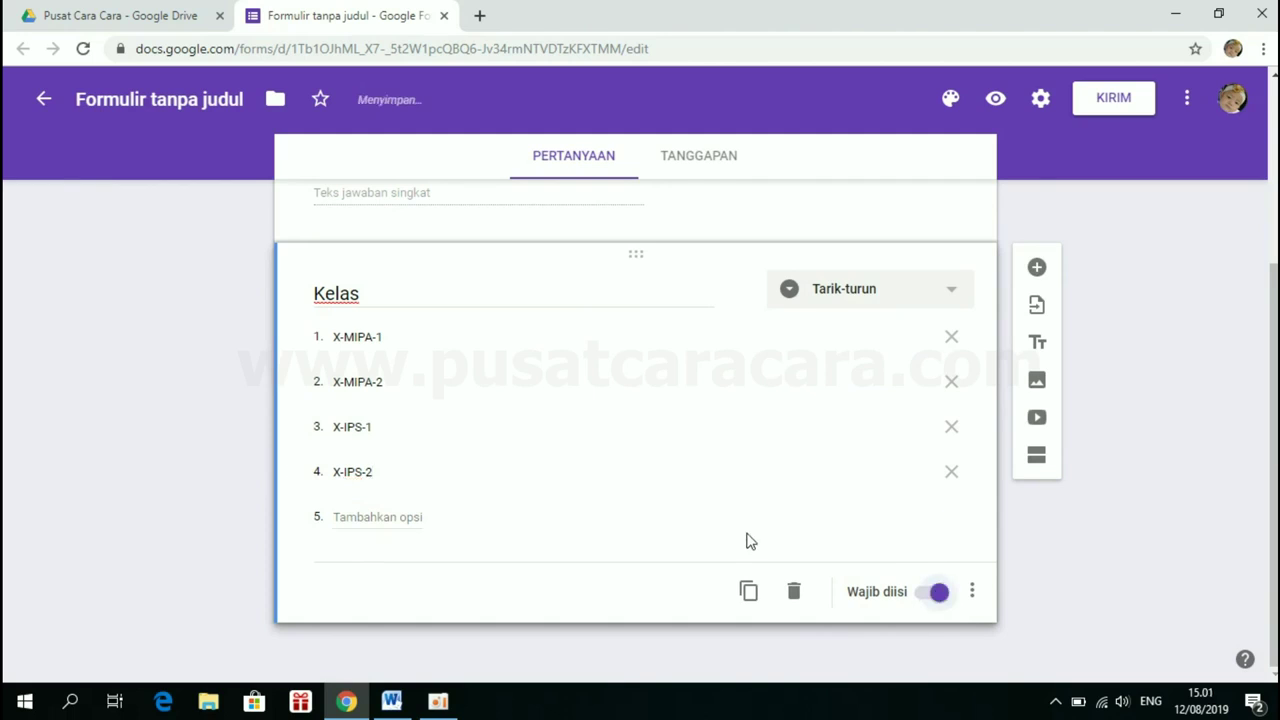
pyautogui.click(1037, 268)
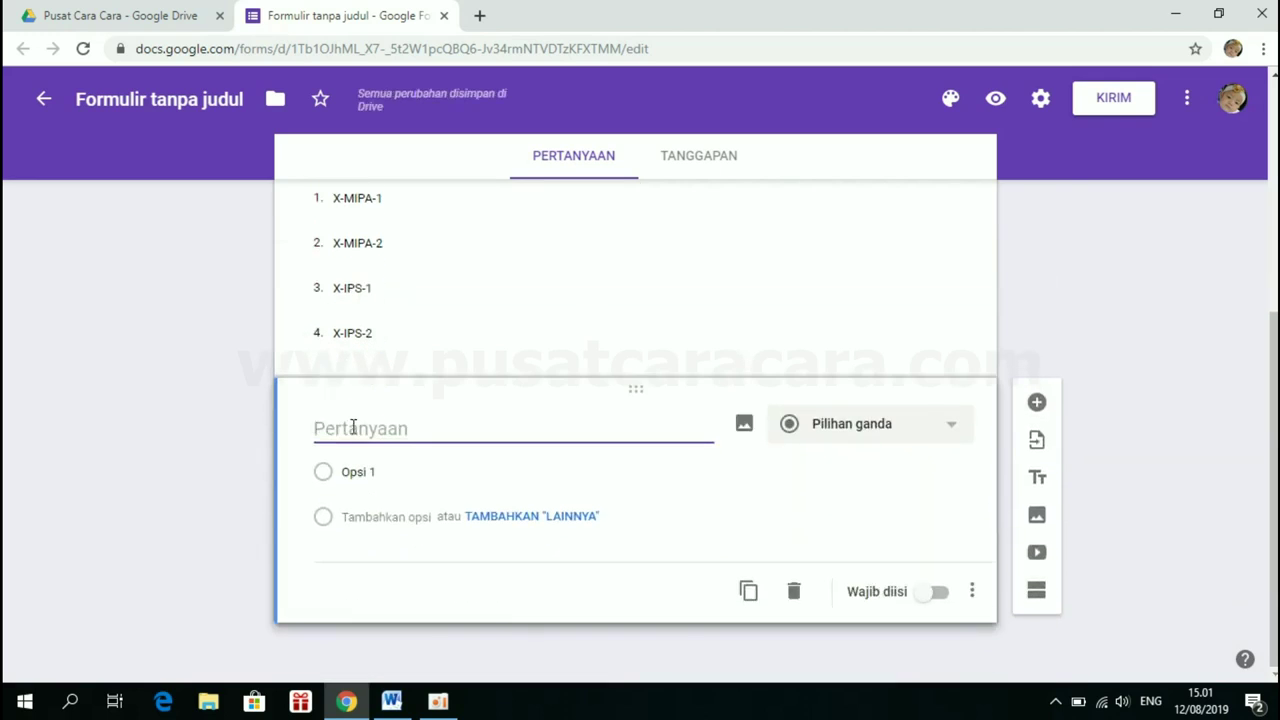
# Title the question 'Token' and validate answers as text containing ABC123
pyautogui.write('Token')
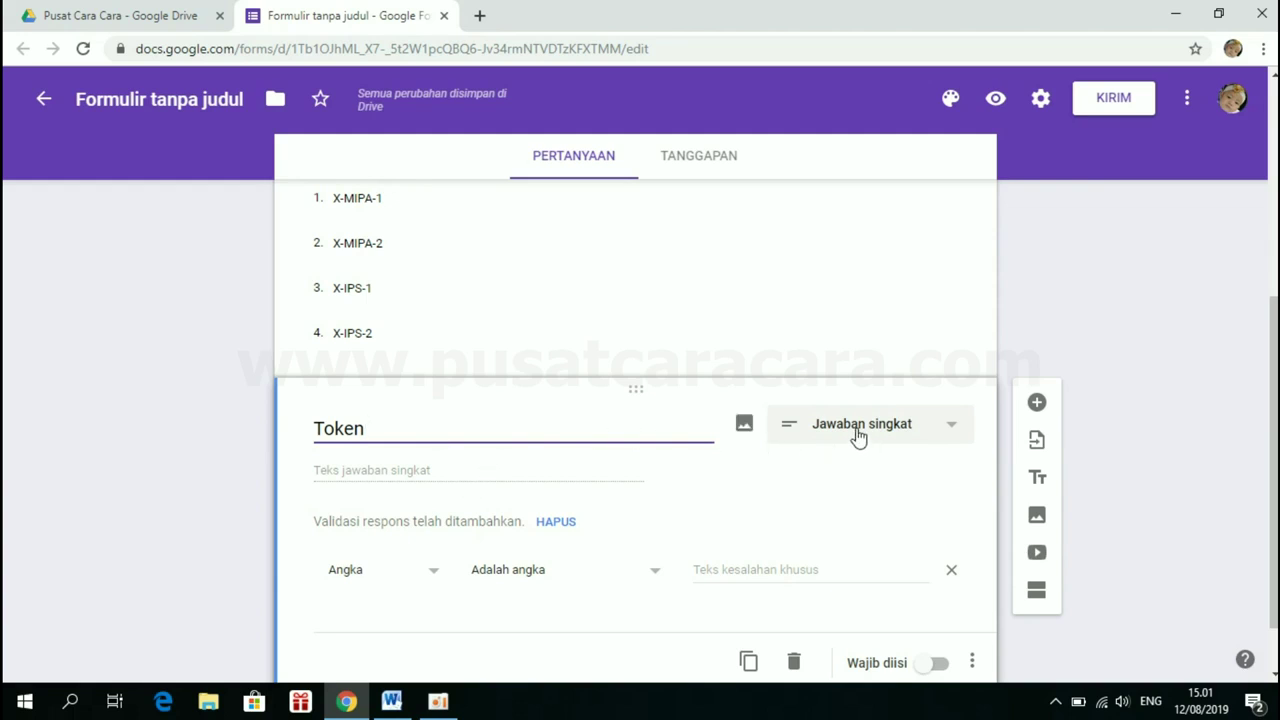
pyautogui.click(419, 575)
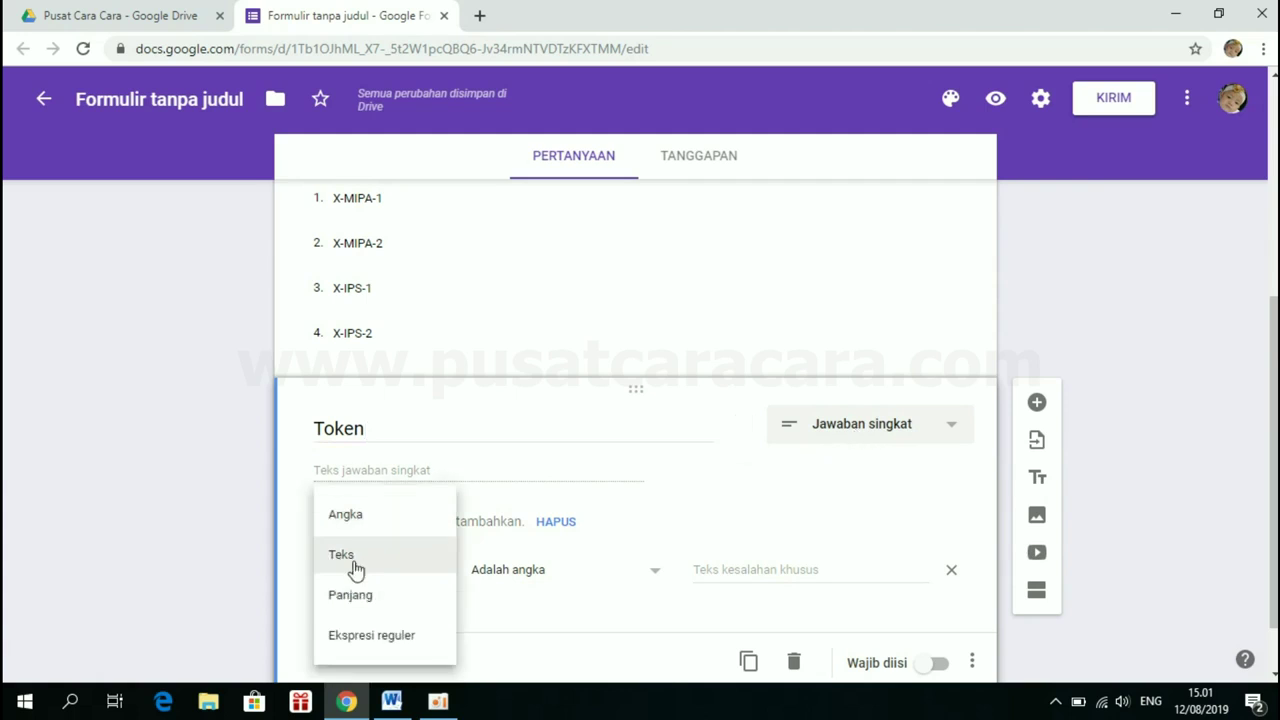
pyautogui.click(349, 556)
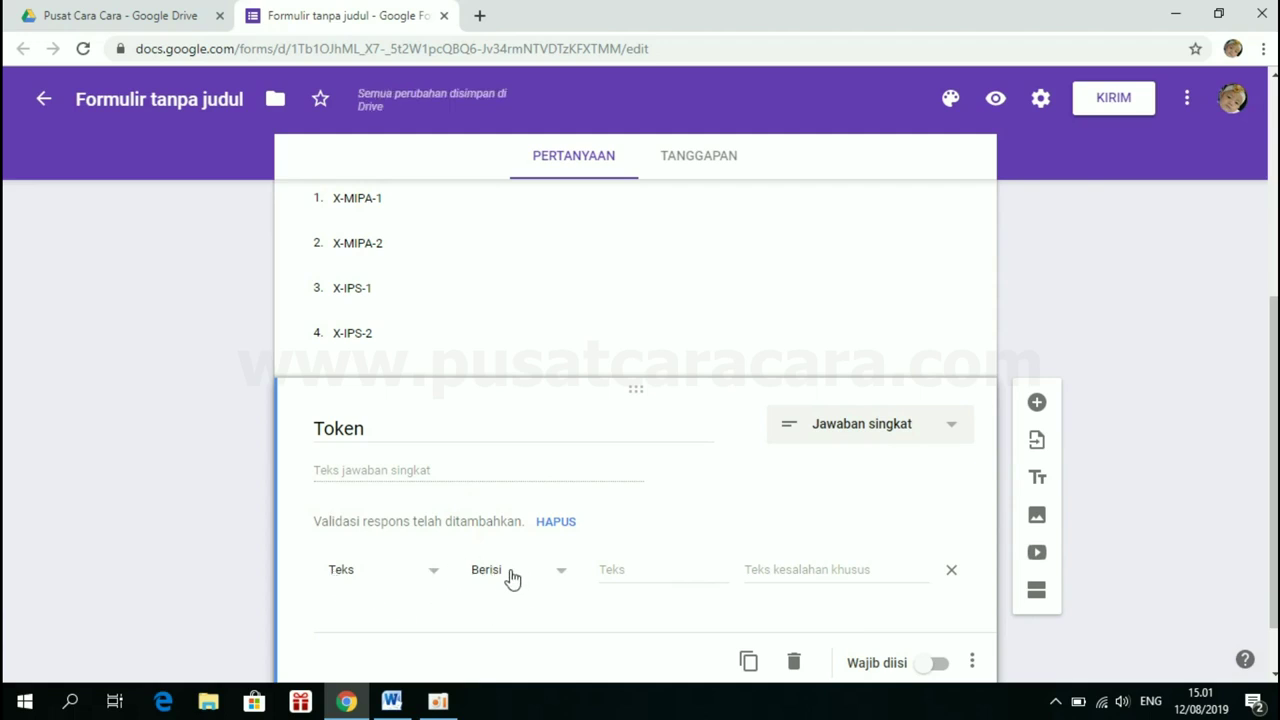
pyautogui.click(632, 567)
pyautogui.write('AB')
pyautogui.press('BackSpace')
pyautogui.write('C123')
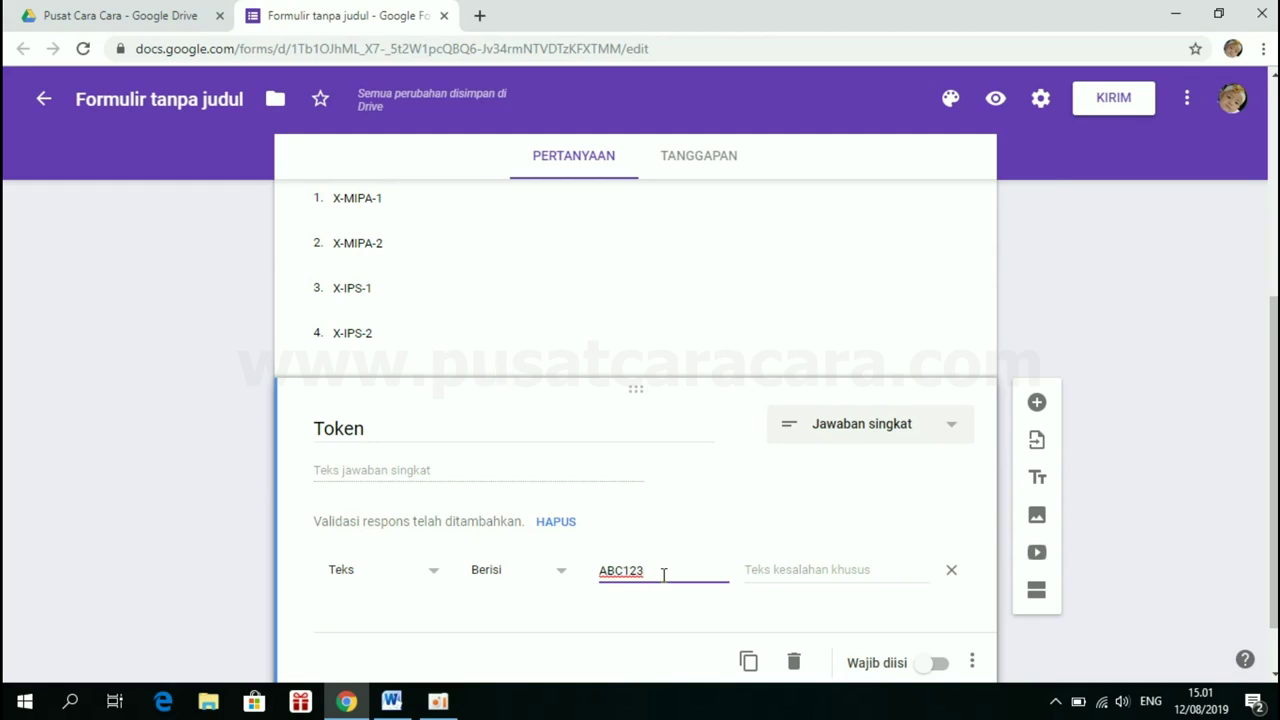
pyautogui.moveTo(663, 571); pyautogui.dragTo(599, 579)
pyautogui.click(659, 571)
# Set the validation error to 'Token tidak valid!' and make Token required
pyautogui.click(762, 576)
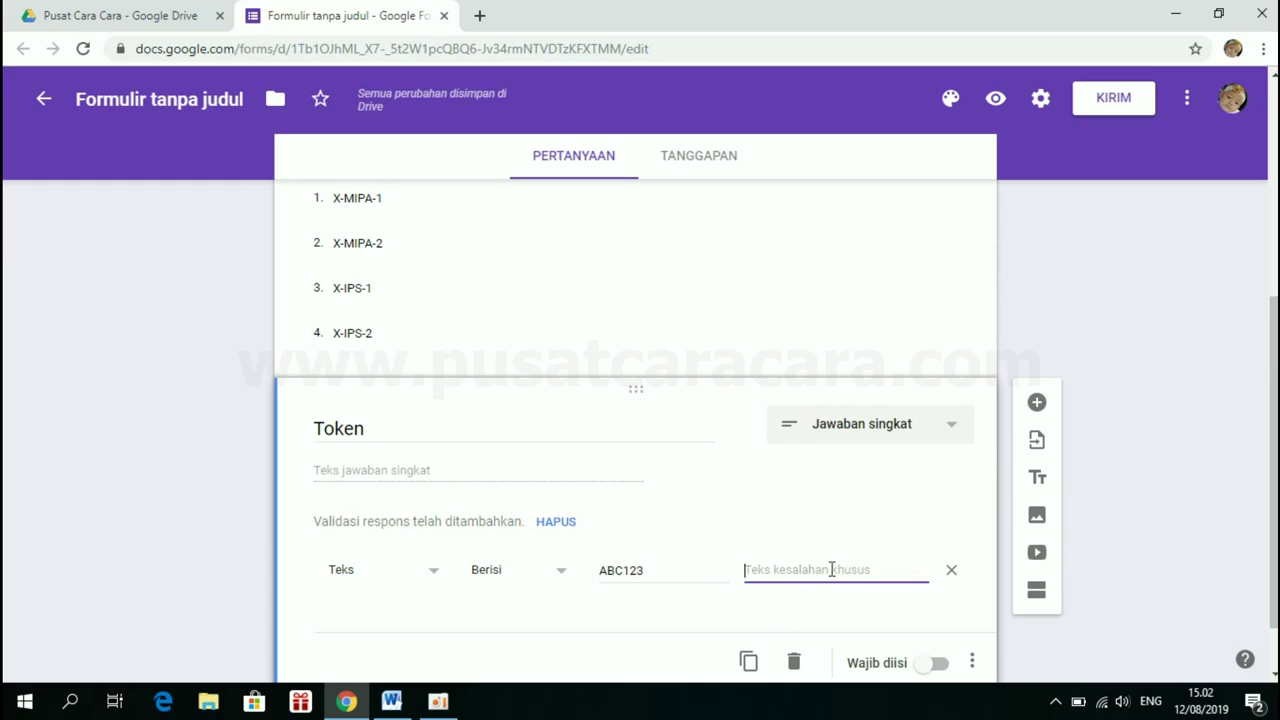
pyautogui.write('Token tidak')
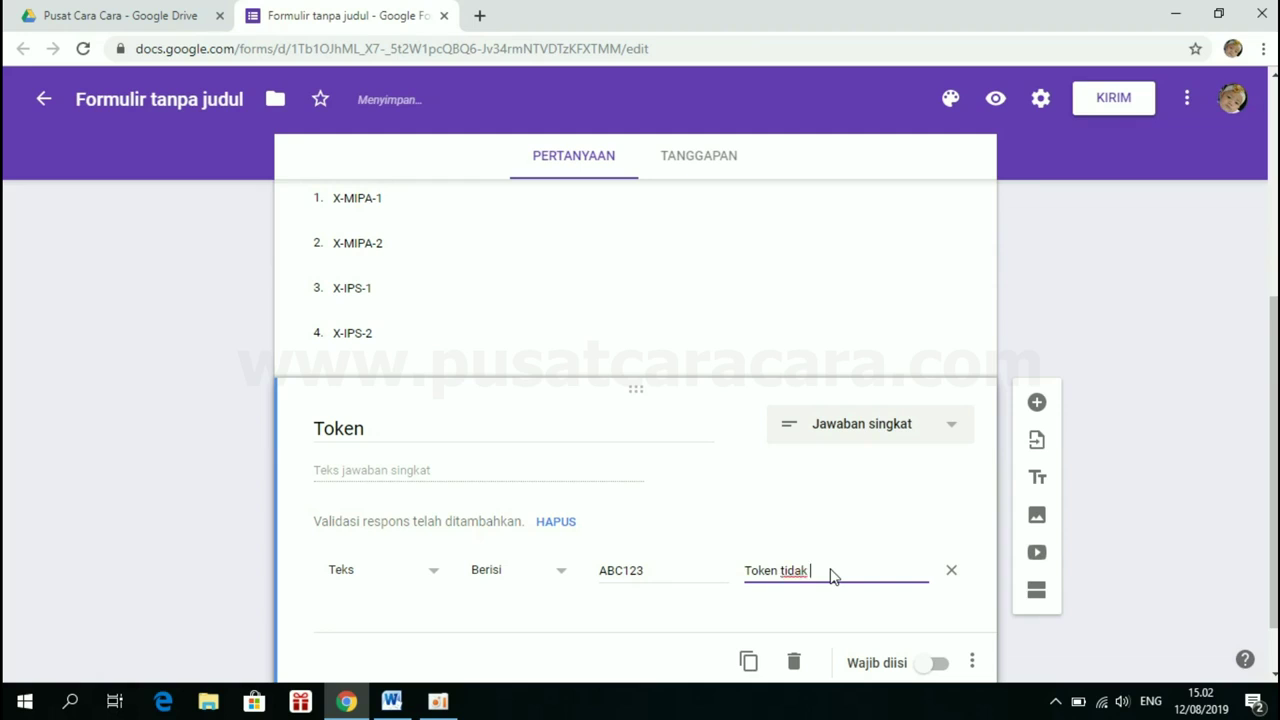
pyautogui.write('vvalid!')
pyautogui.scroll(-1, 889, 480)
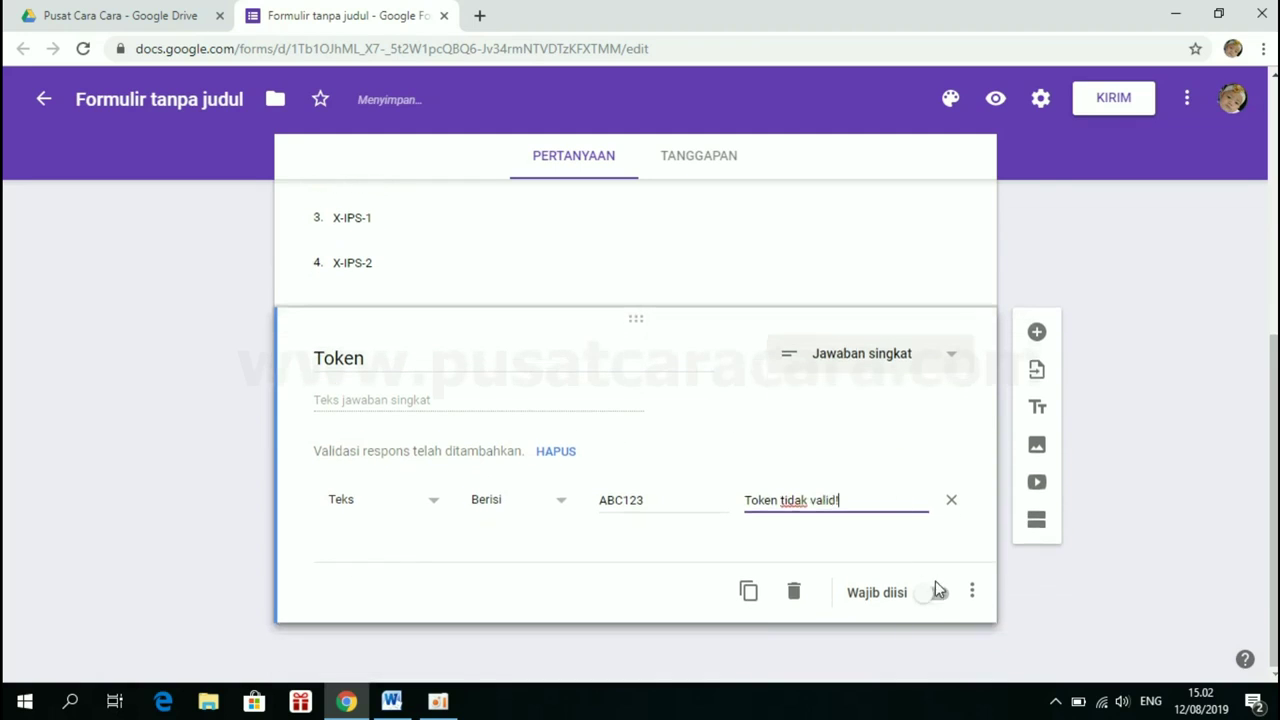
pyautogui.click(938, 596)
pyautogui.scroll(3, 736, 476)
pyautogui.scroll(3, 738, 475)
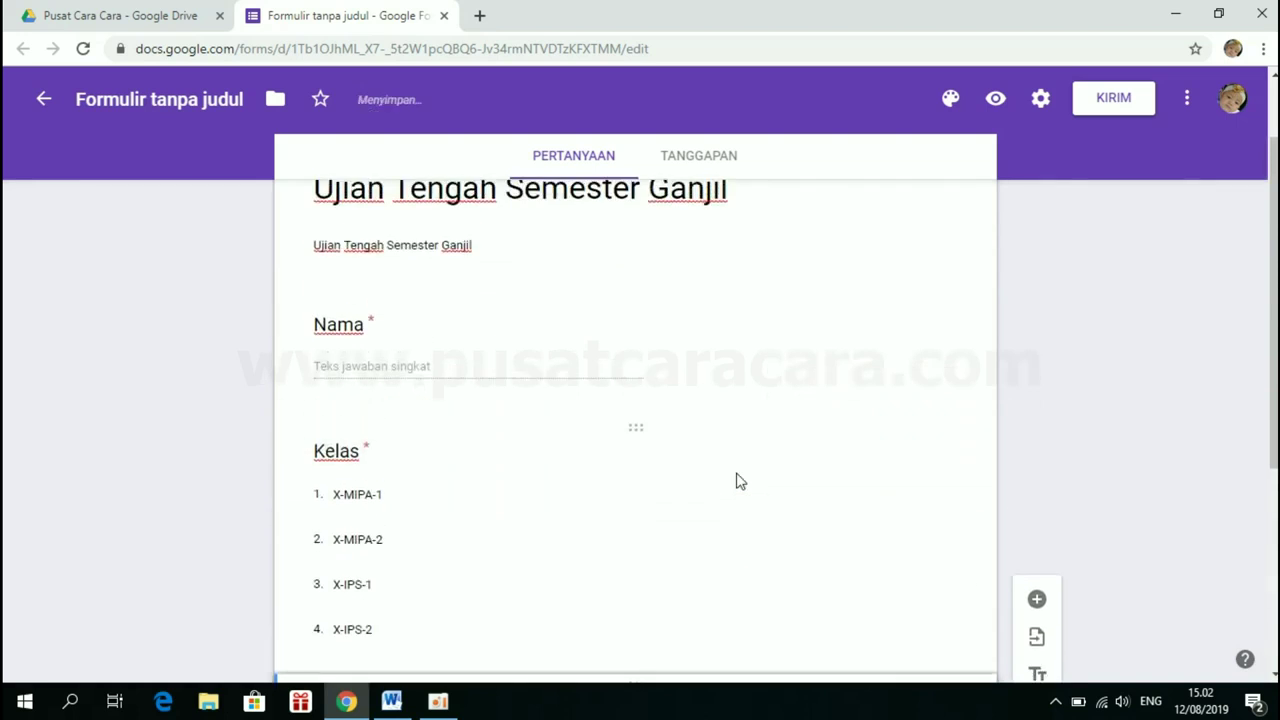
pyautogui.scroll(-2, 738, 478)
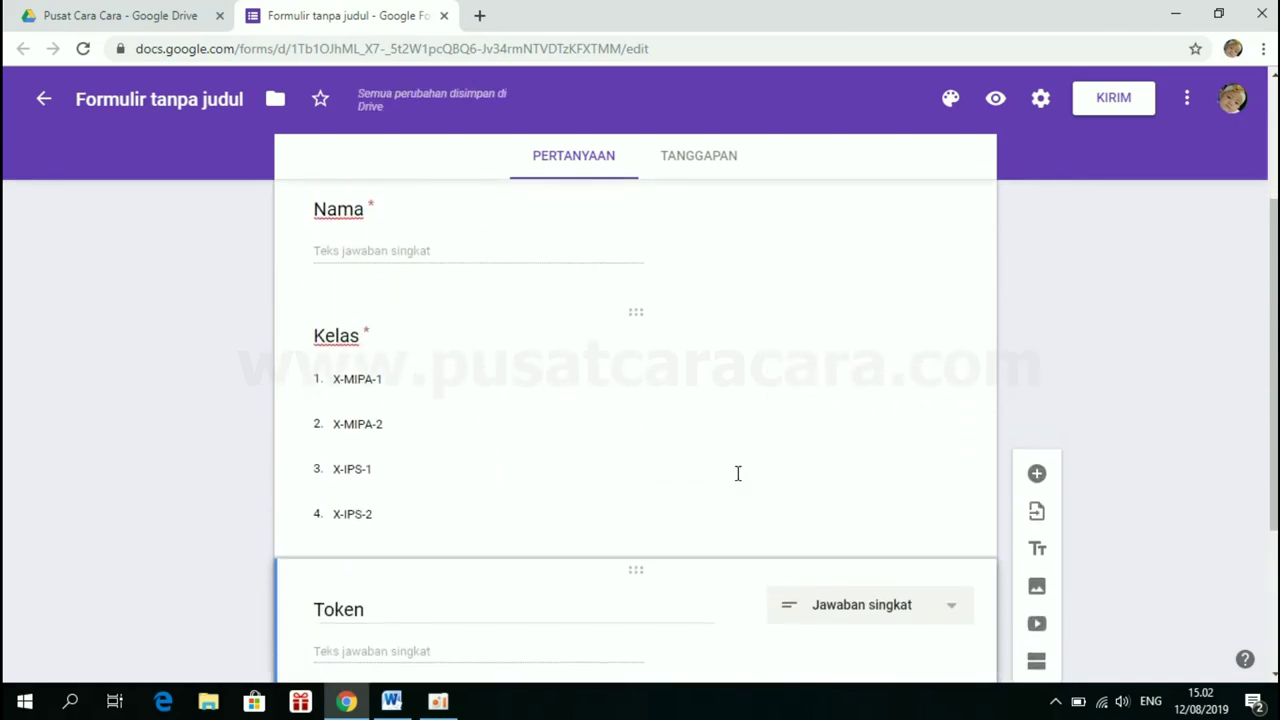
pyautogui.scroll(1, 737, 474)
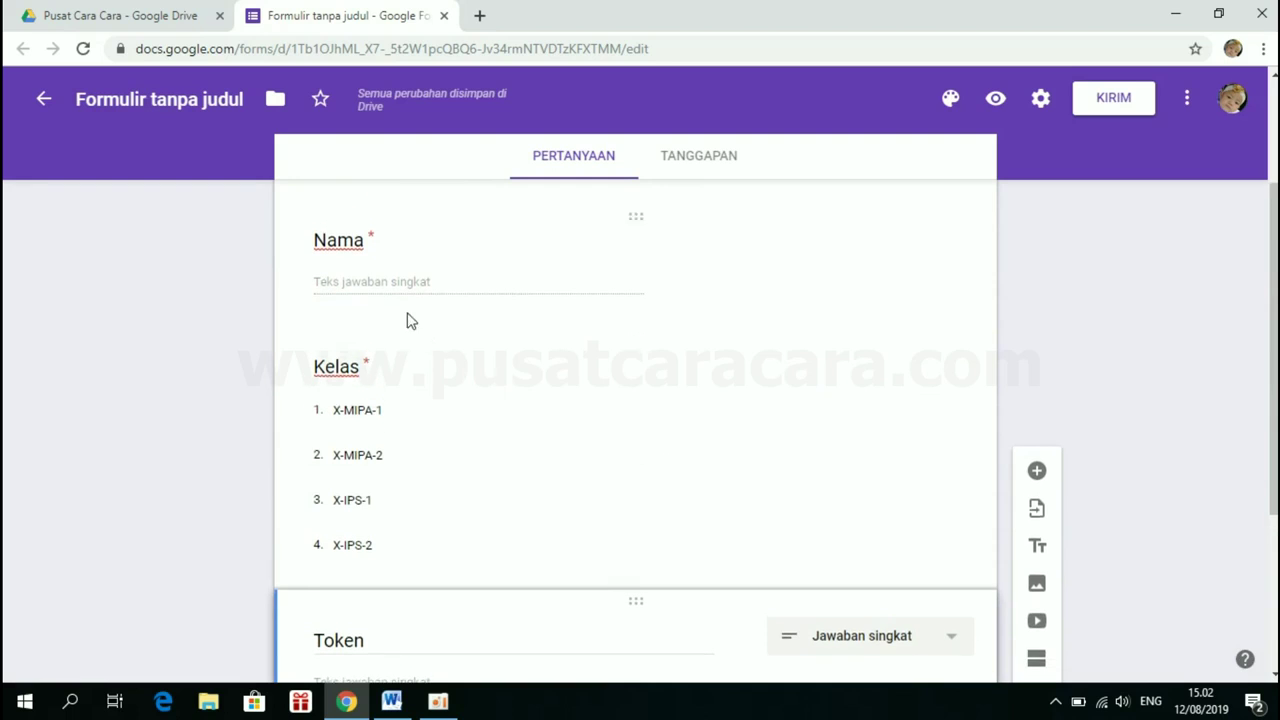
pyautogui.scroll(-2, 455, 420)
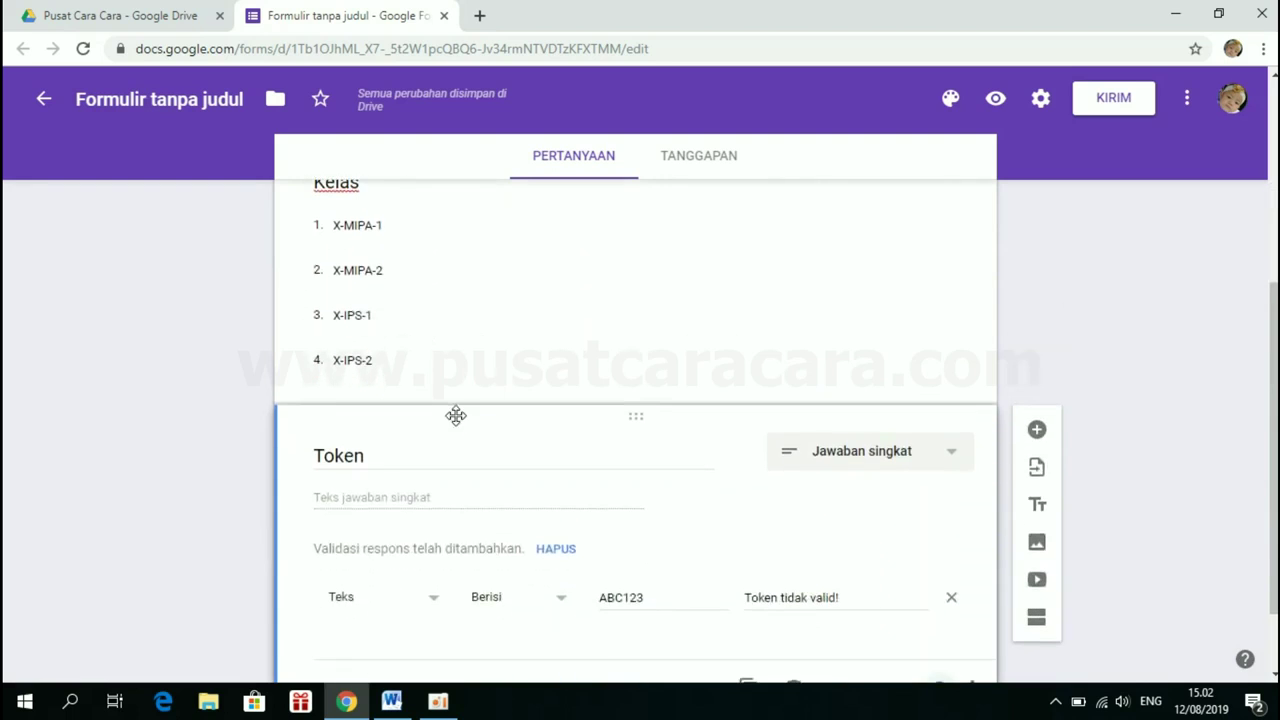
pyautogui.scroll(1, 846, 474)
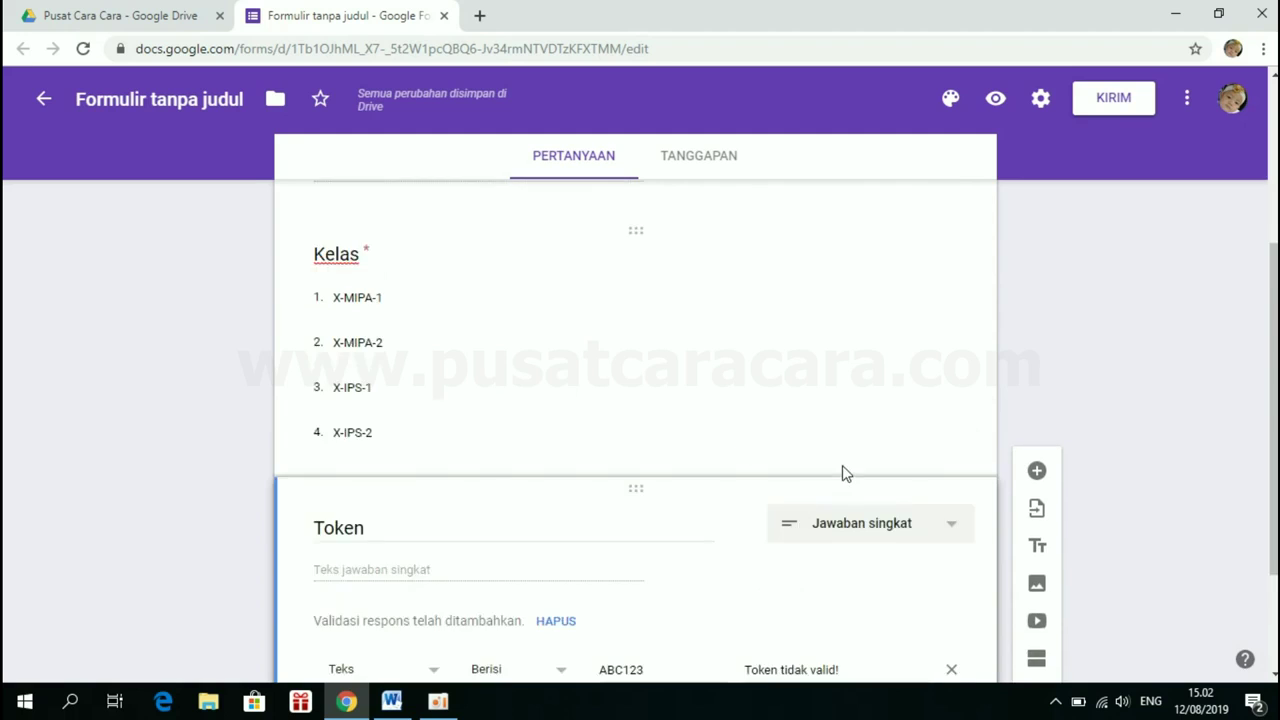
pyautogui.scroll(-2, 846, 474)
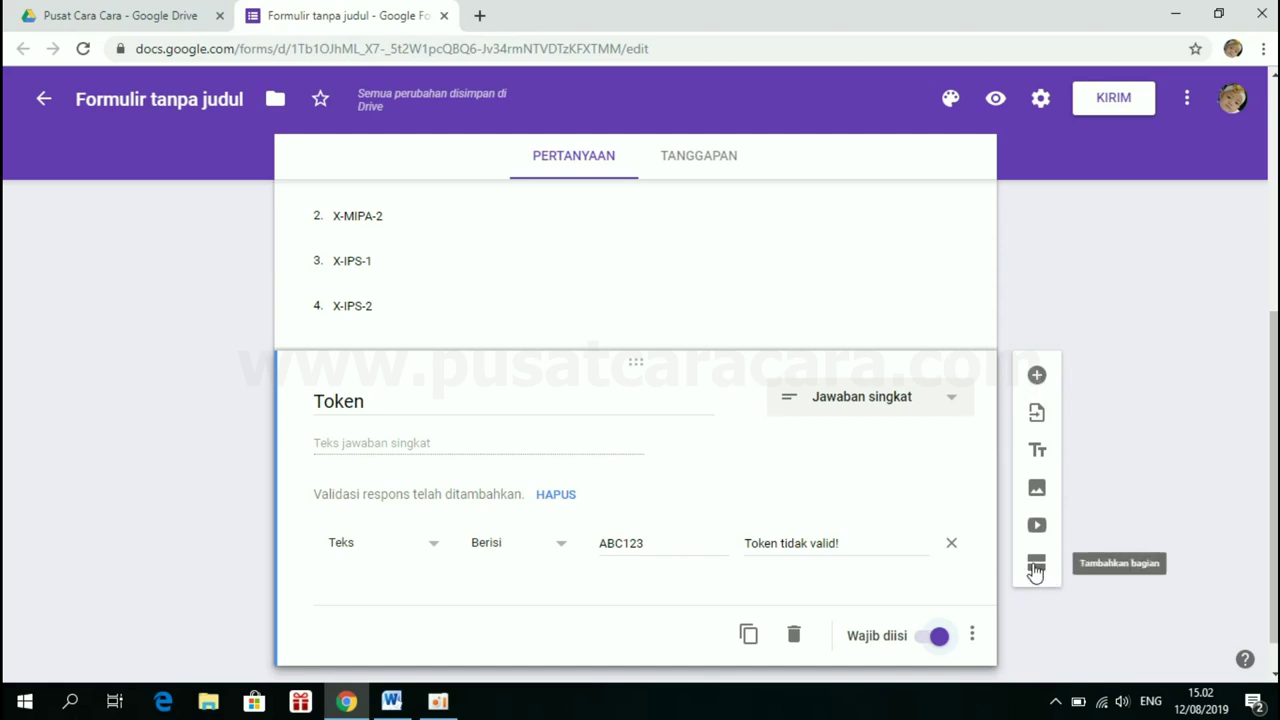
# Add a section after Token titled 'Pilihlah jawaban yang dianggap paling benar!'
pyautogui.click(1036, 566)
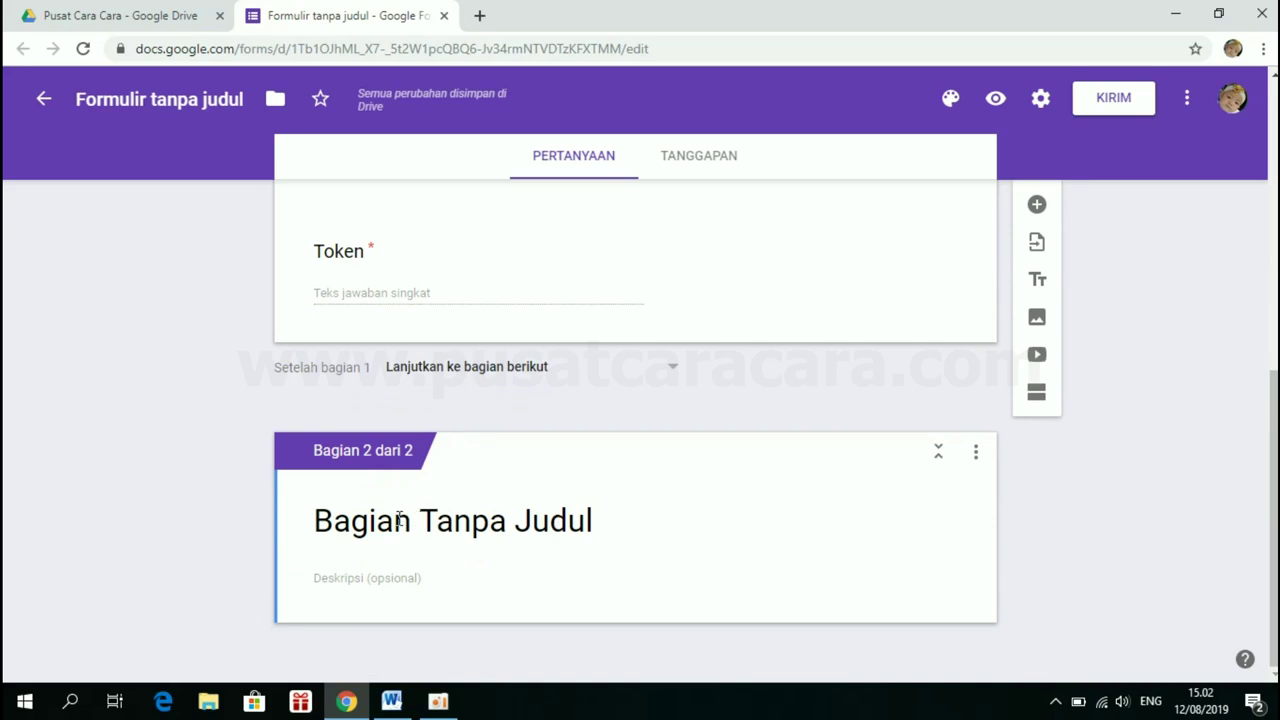
pyautogui.click(399, 519)
pyautogui.press('BackSpace')
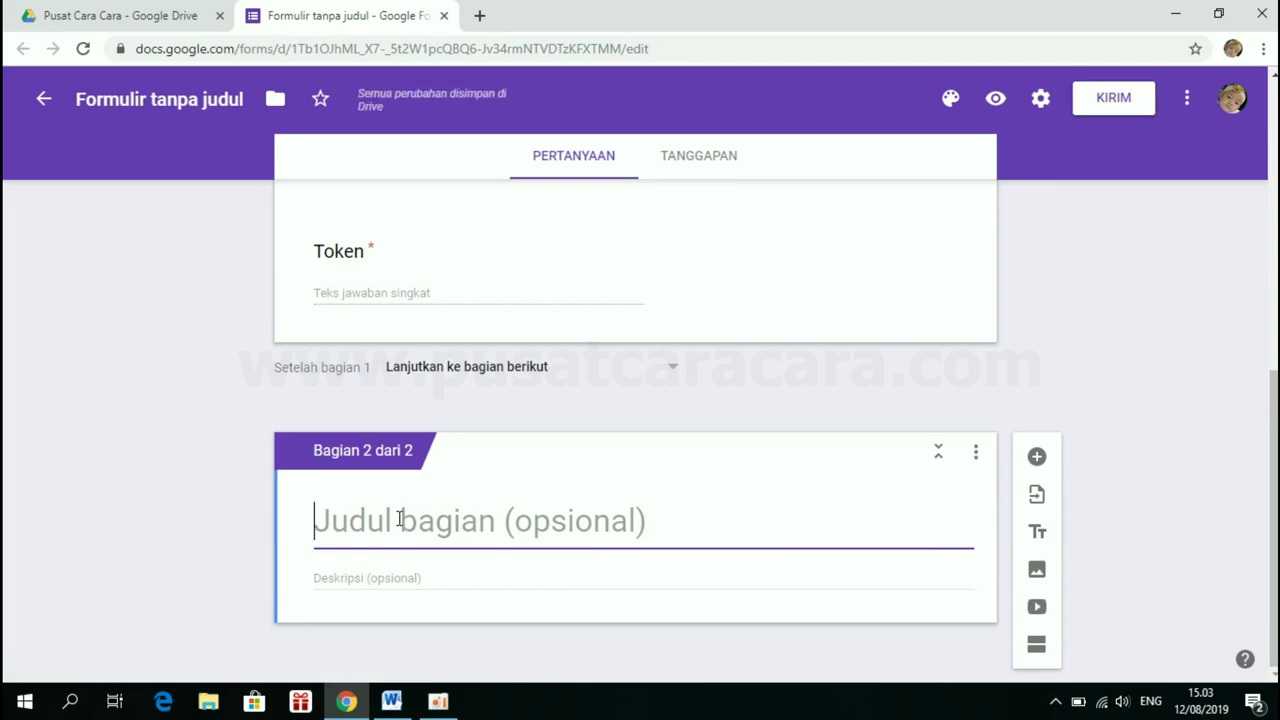
pyautogui.write('Pilihl')
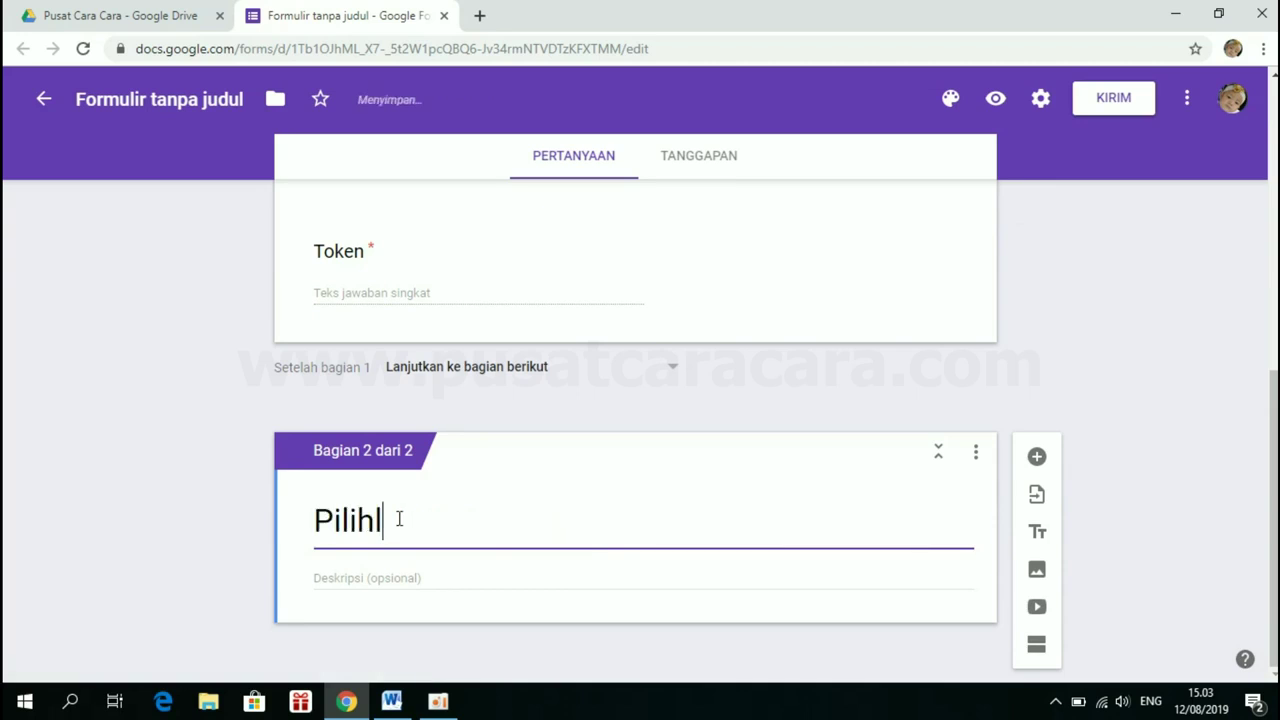
pyautogui.write('ah jawa')
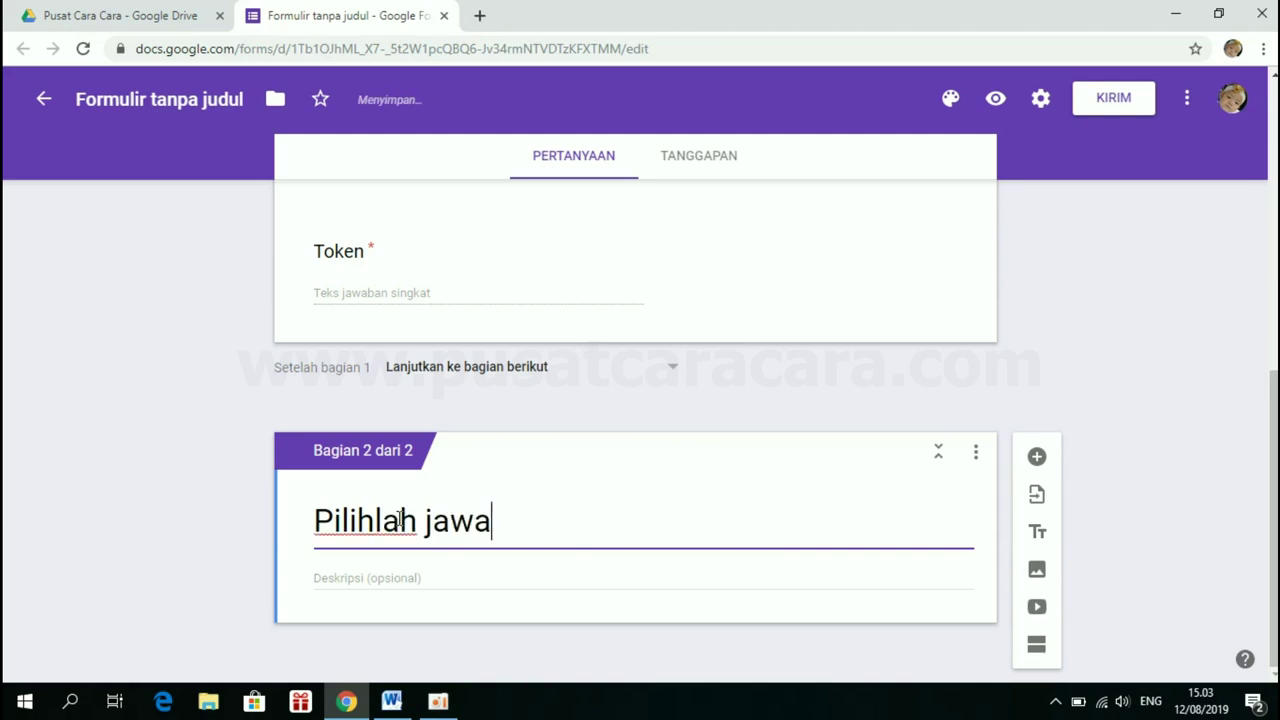
pyautogui.write('ban yang dian')
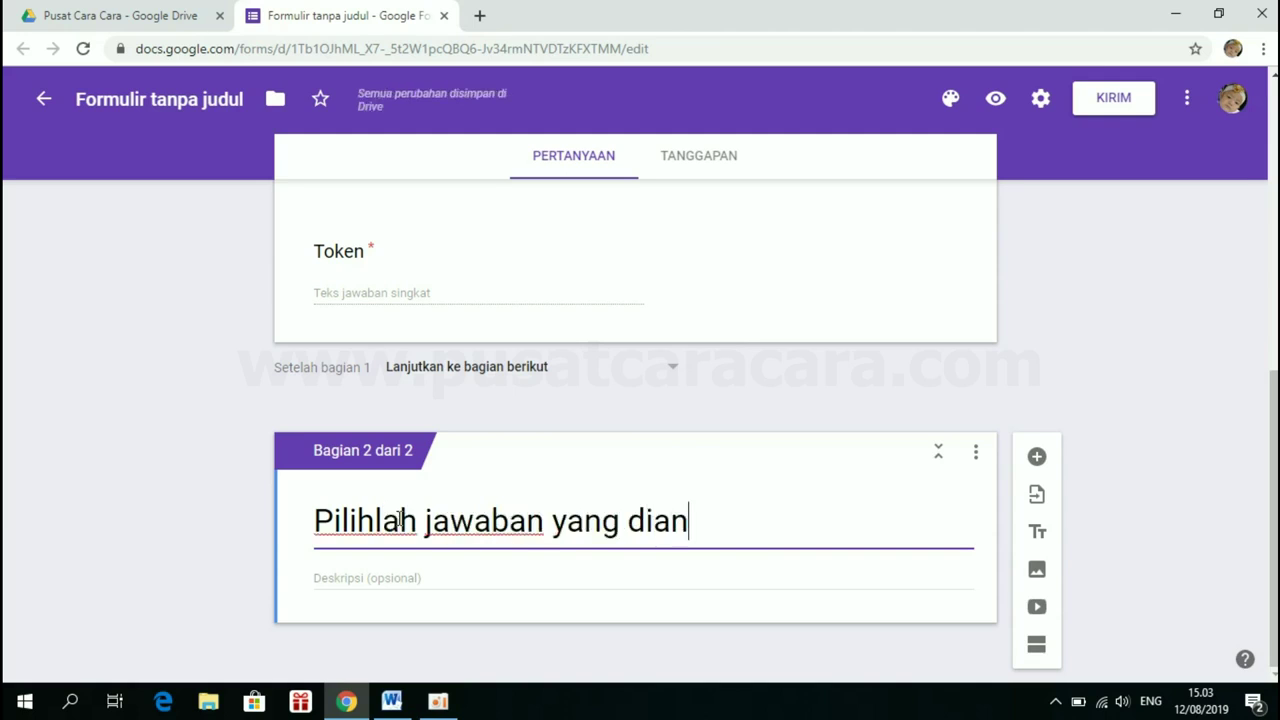
pyautogui.write('ggap paling ben')
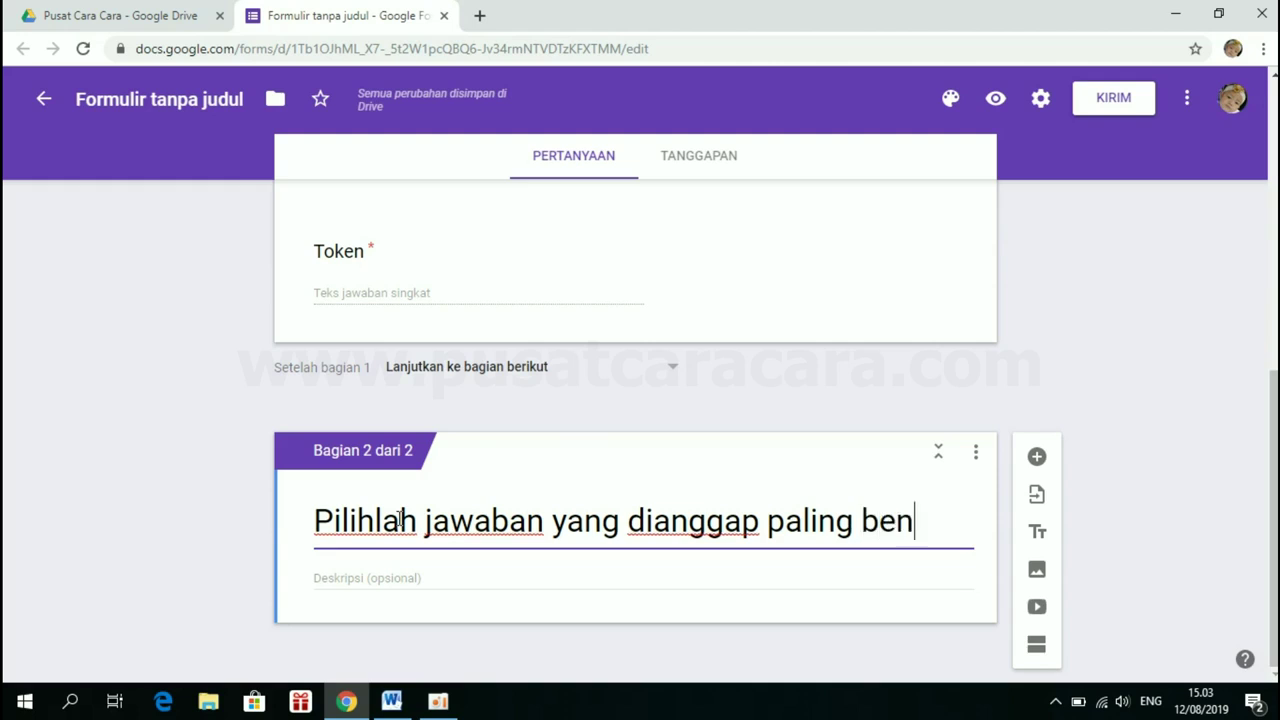
pyautogui.write('ar!')
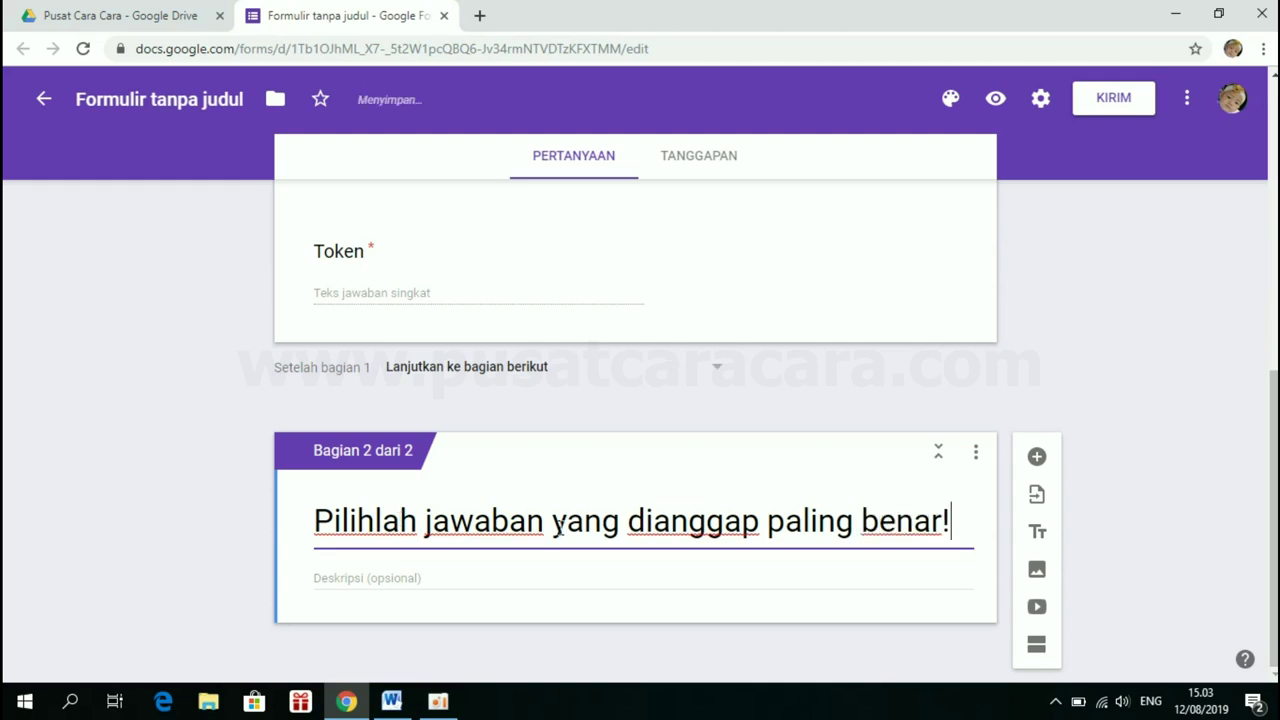
pyautogui.click(355, 580)
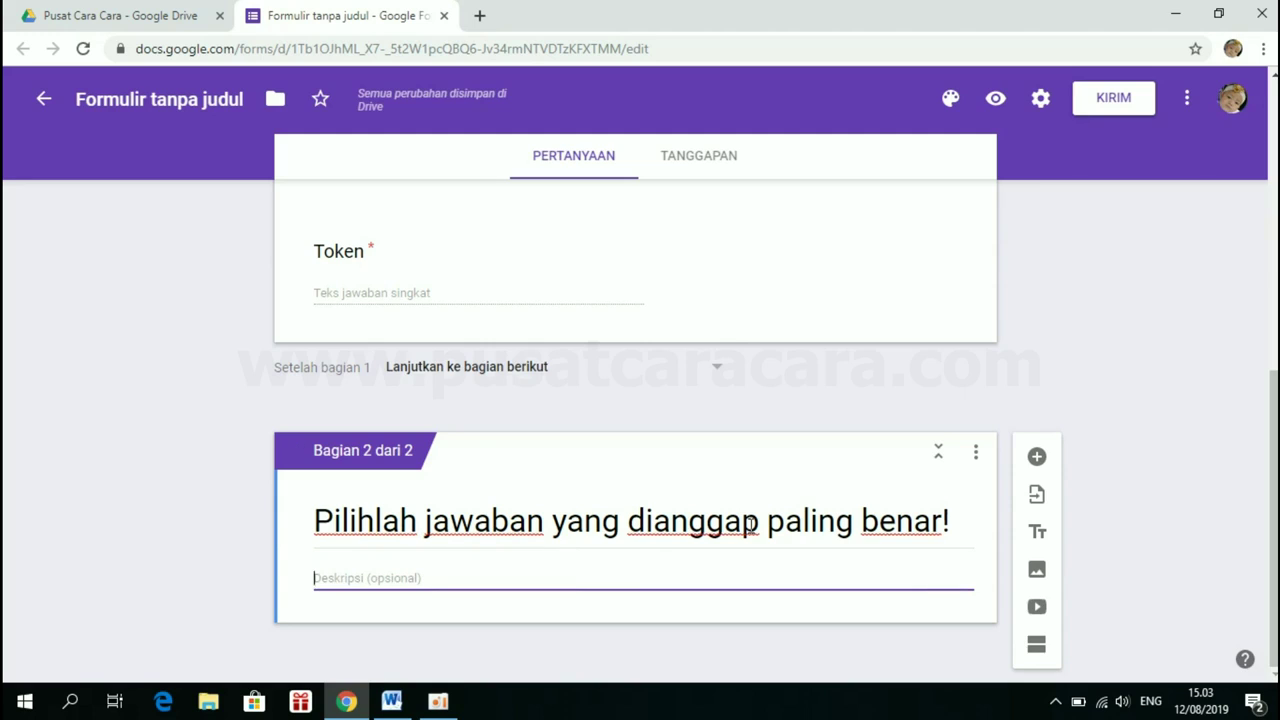
# In form settings, leave responses unlimited and tick 'Acak urutan pertanyaan' under Presentation
pyautogui.click(1040, 100)
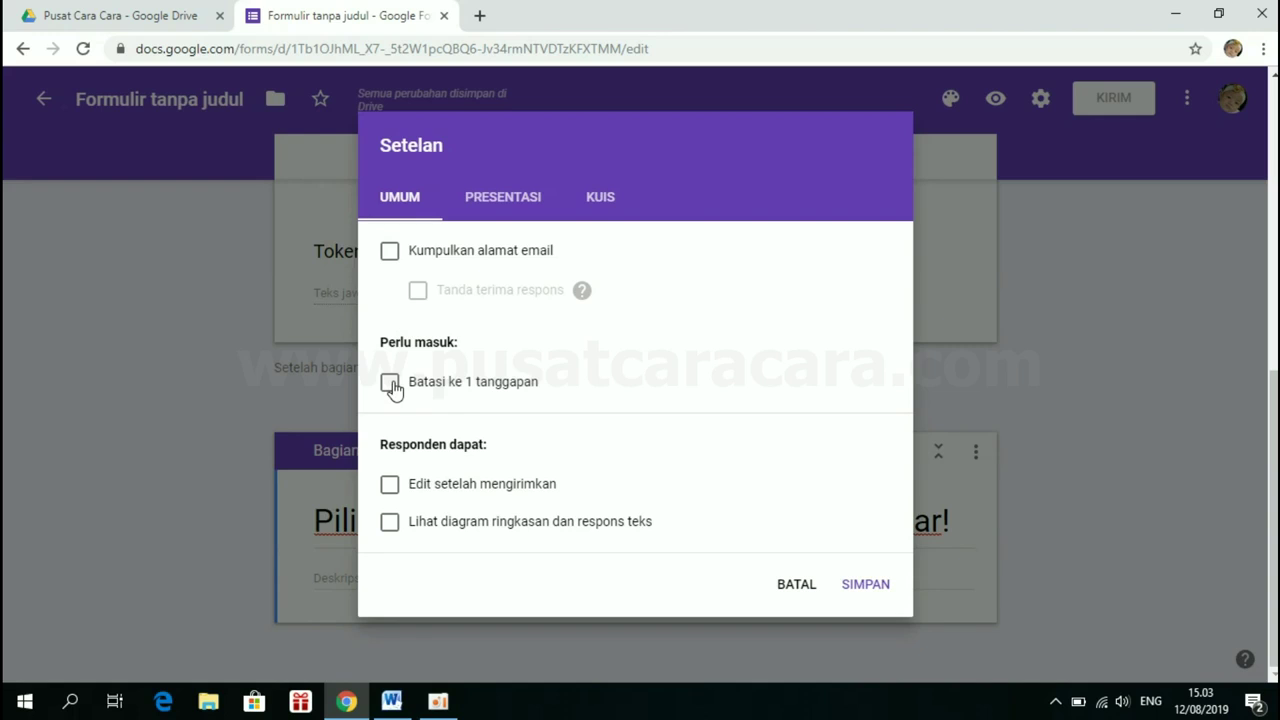
pyautogui.click(390, 383)
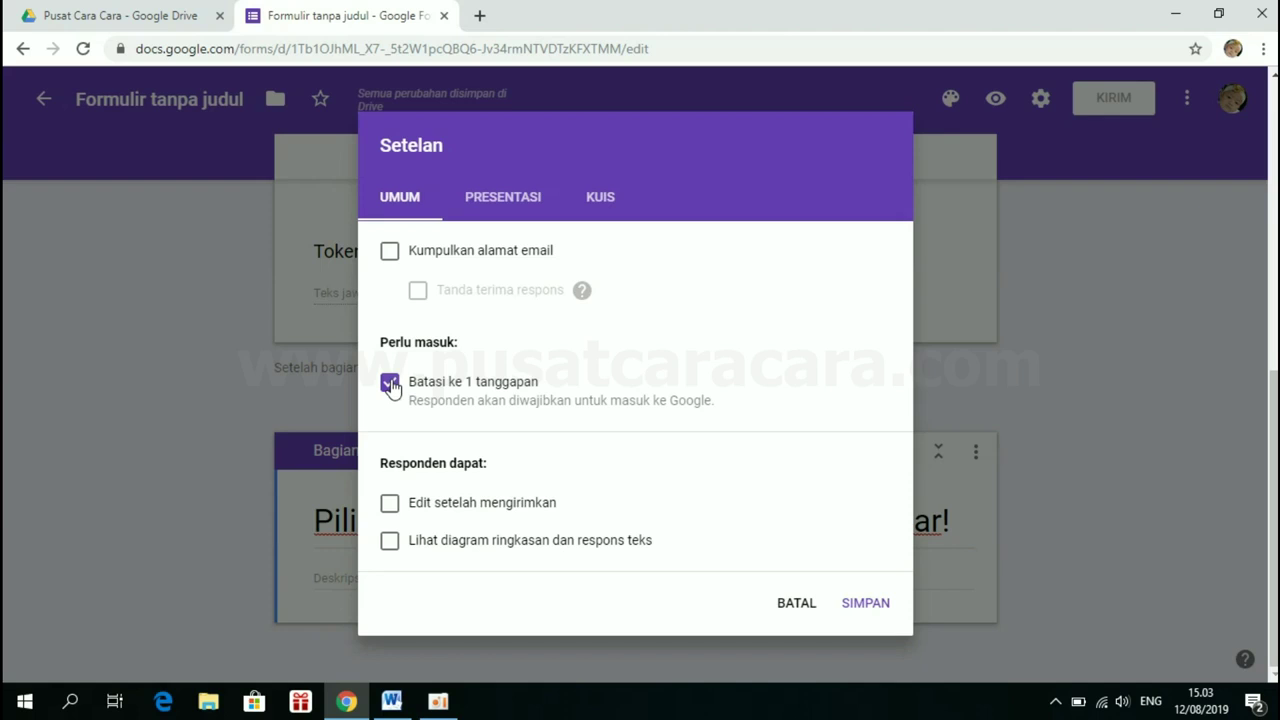
pyautogui.click(390, 384)
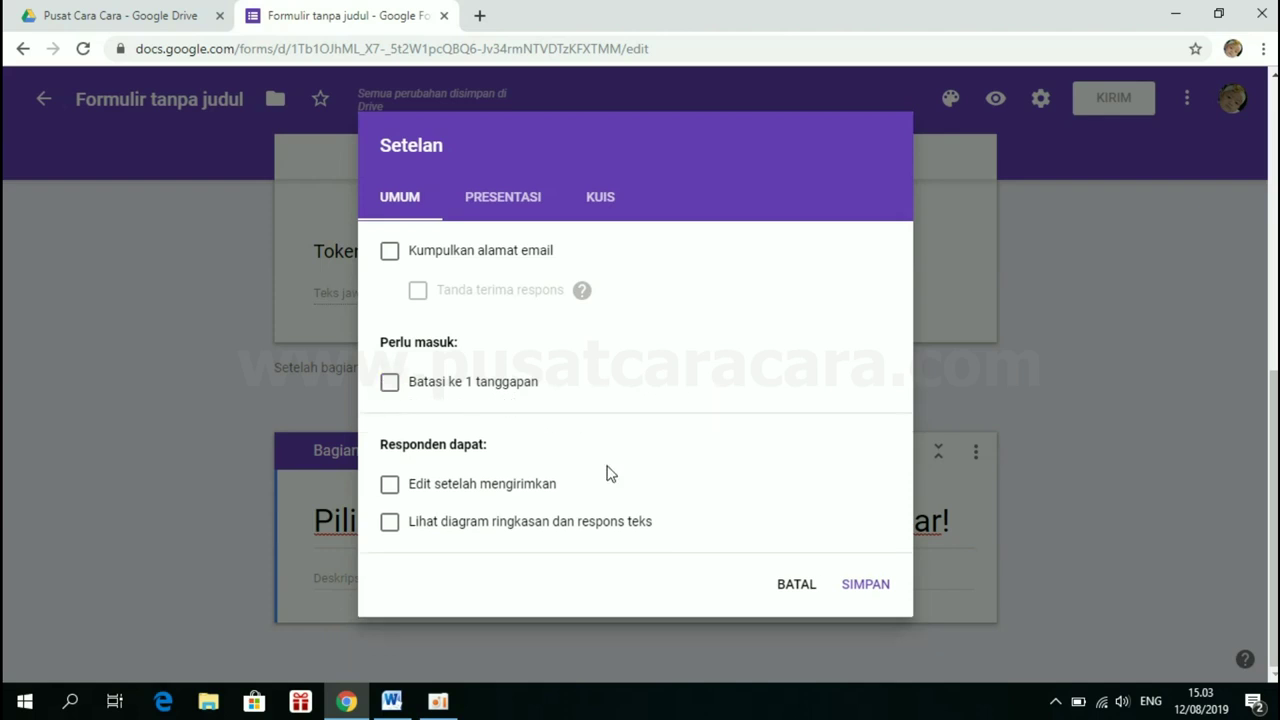
pyautogui.click(498, 207)
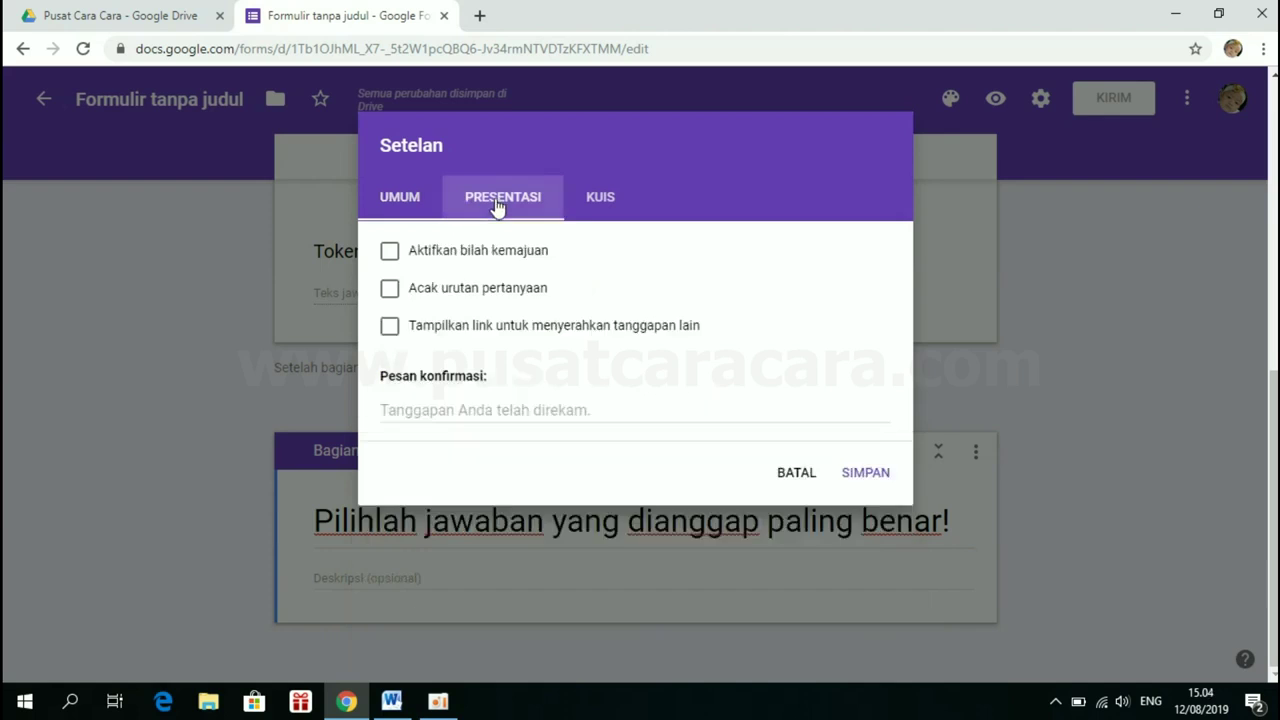
pyautogui.click(390, 292)
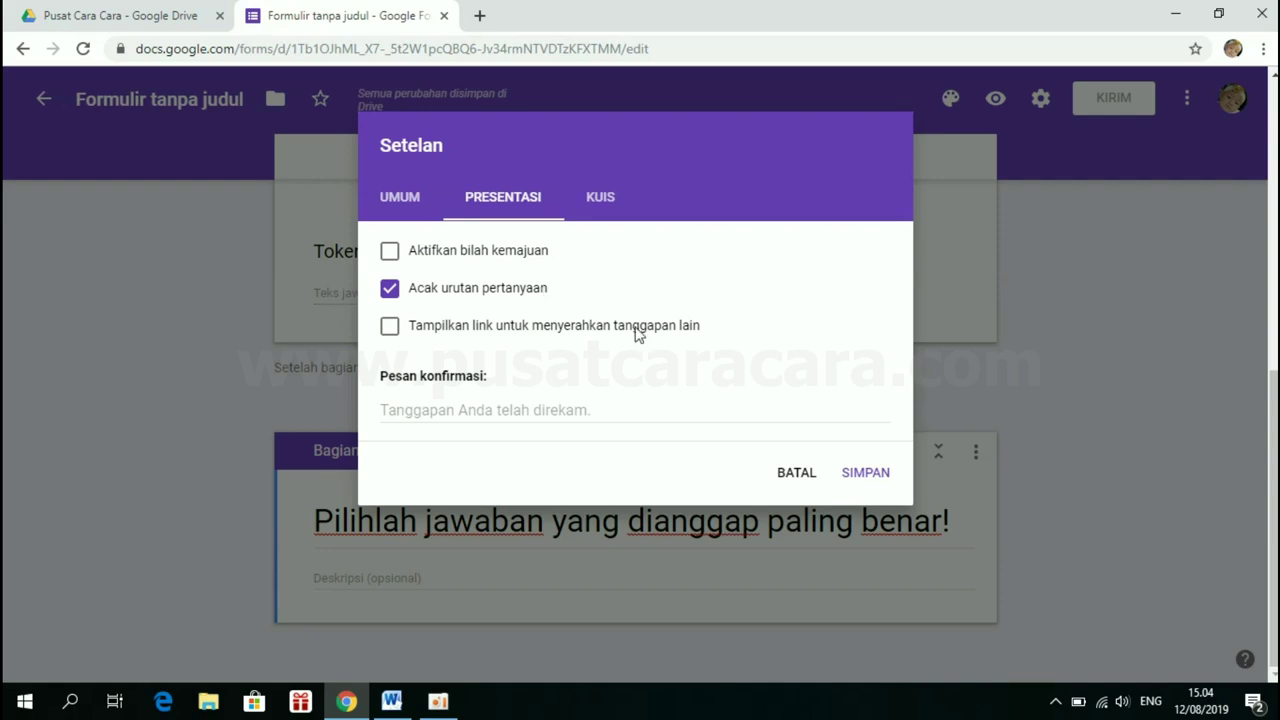
# Make the form a quiz, hide missed questions and correct answers, and save
pyautogui.click(602, 204)
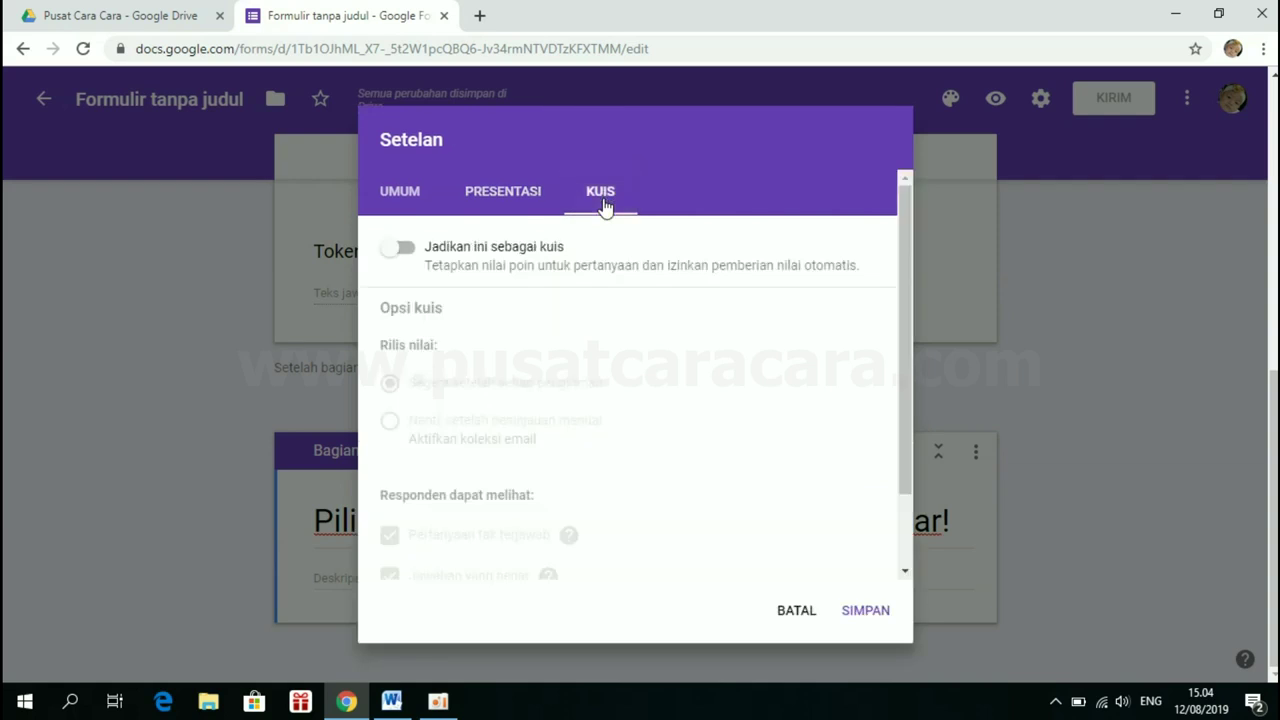
pyautogui.click(406, 250)
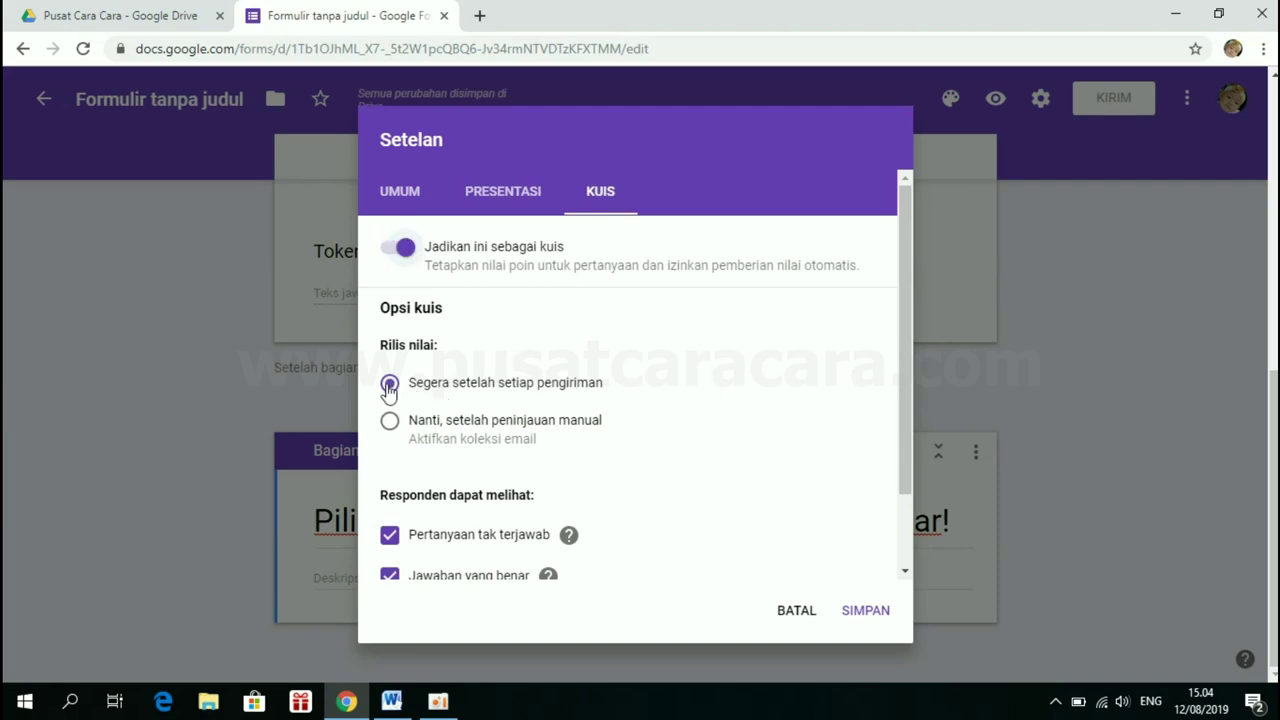
pyautogui.scroll(-2, 508, 378)
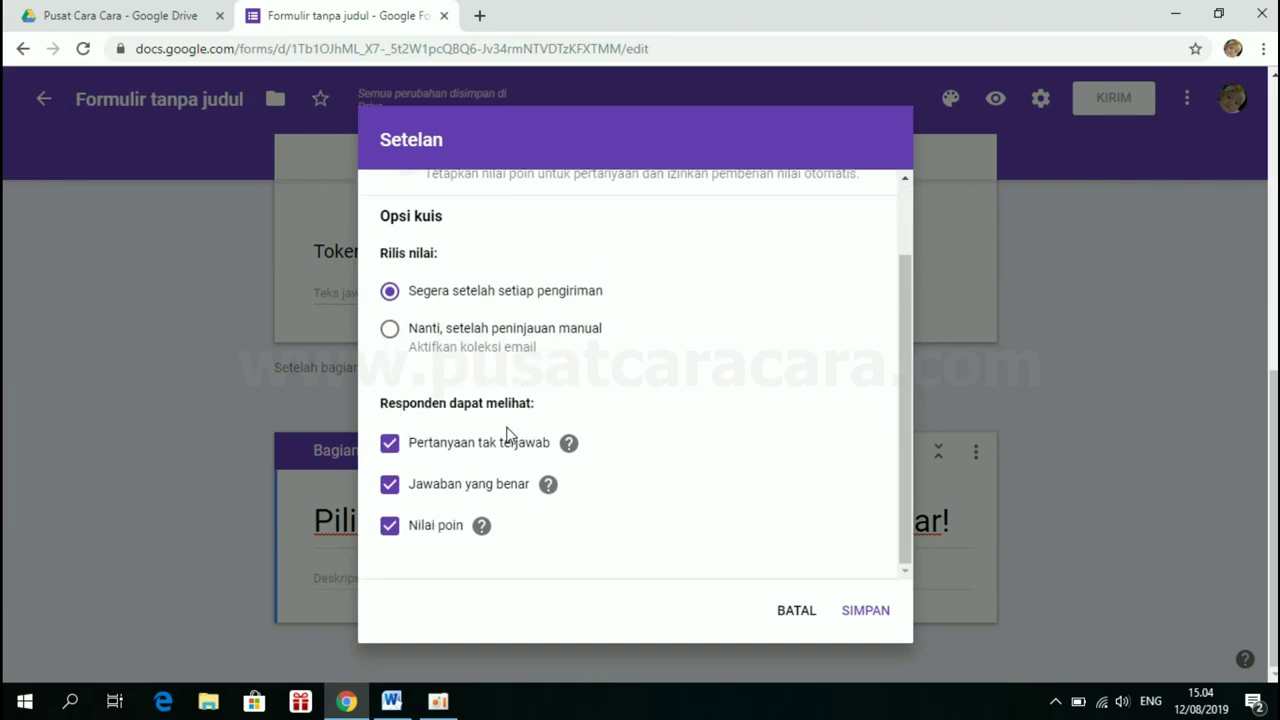
pyautogui.click(389, 446)
pyautogui.click(390, 487)
pyautogui.scroll(2, 651, 477)
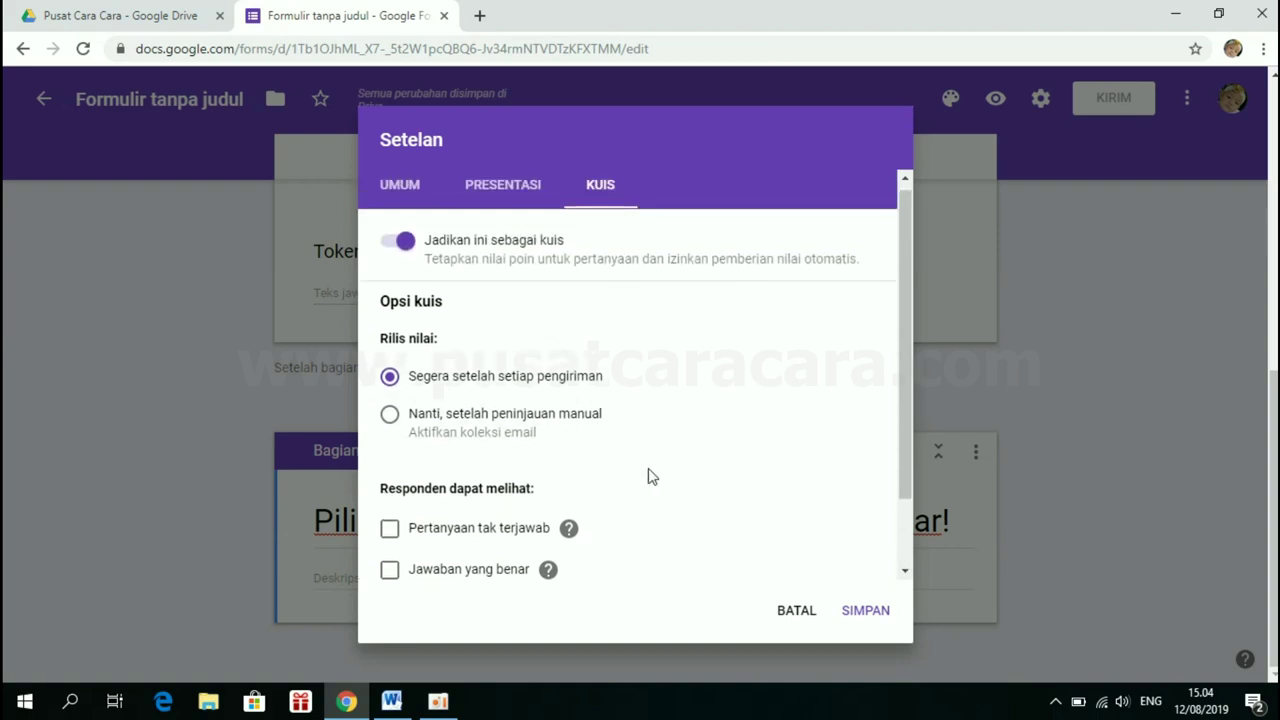
pyautogui.click(867, 615)
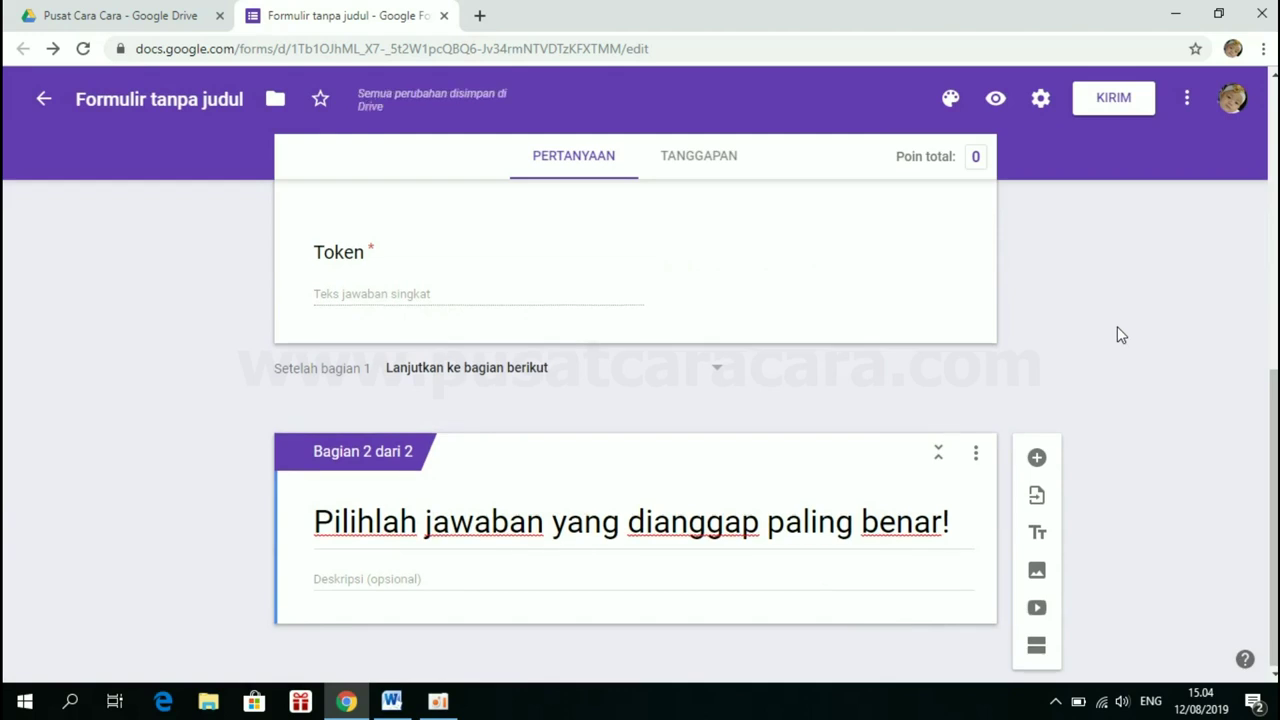
# Add a blank question to section 2 and switch to the 'Contoh Soal Komputer' Word document
pyautogui.click(1037, 460)
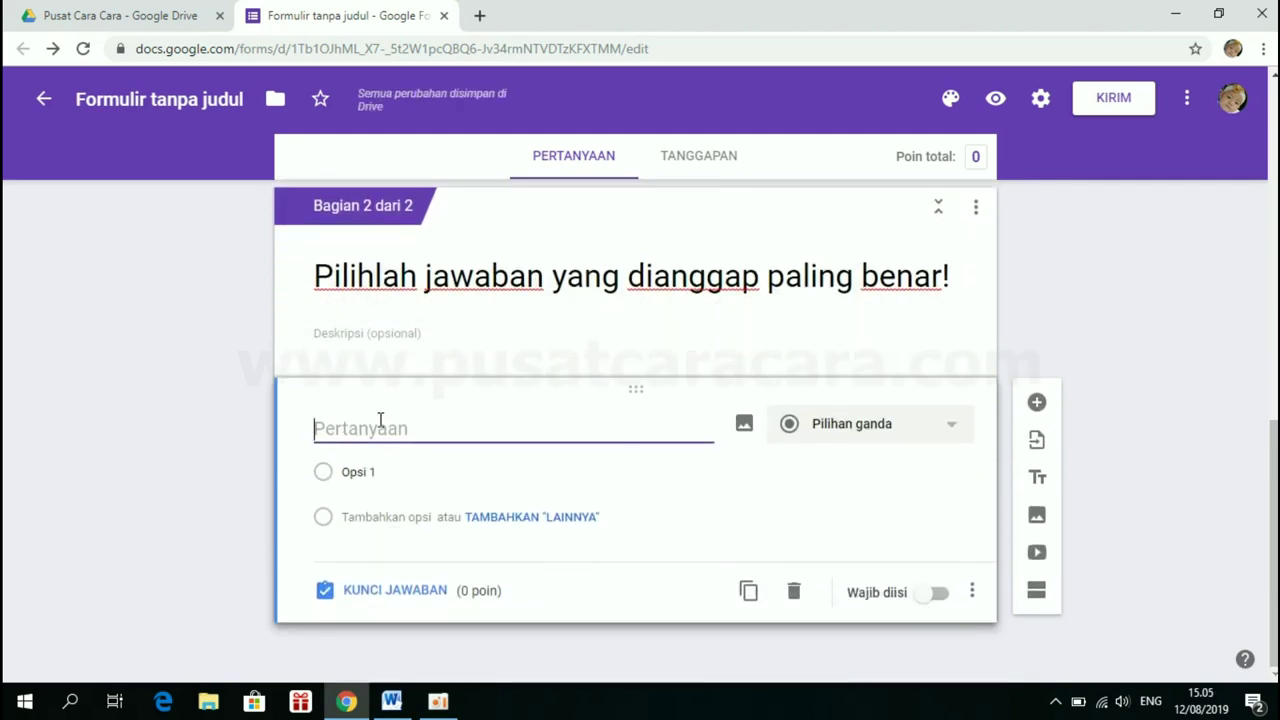
pyautogui.click(396, 703)
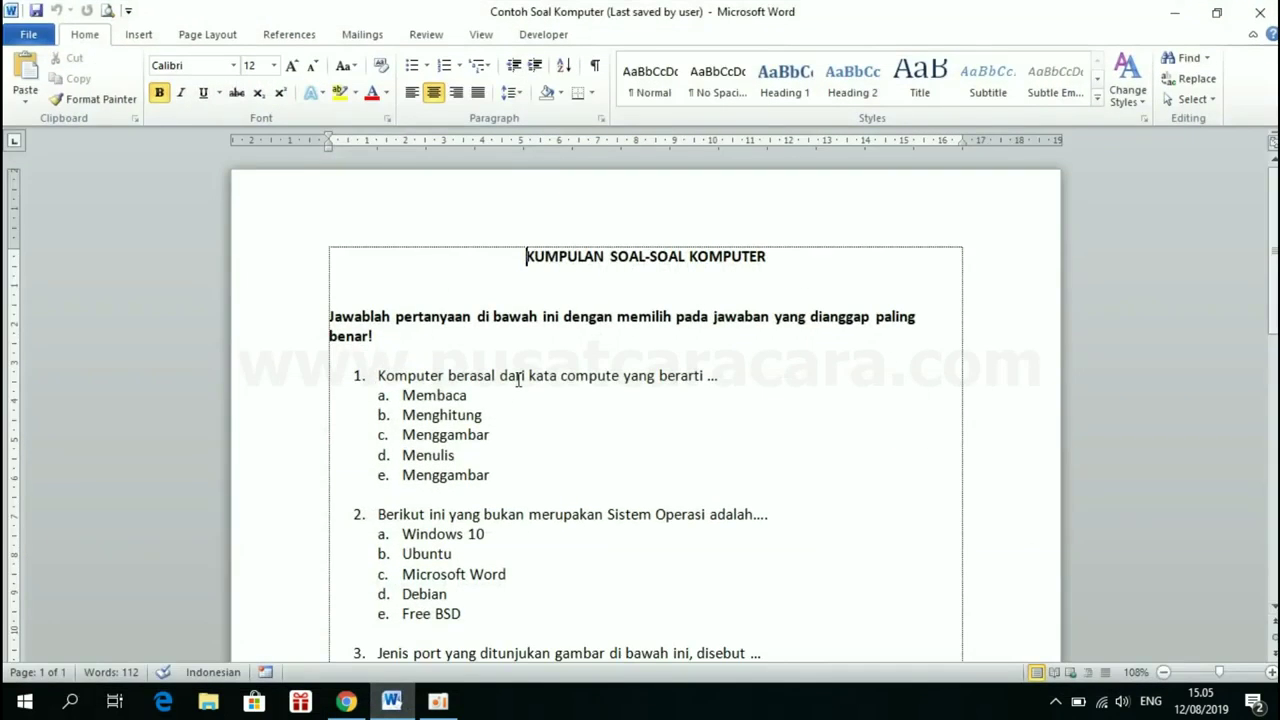
# Copy the full question 1 line from the Word document, then switch back to Google Forms
pyautogui.click(517, 377)
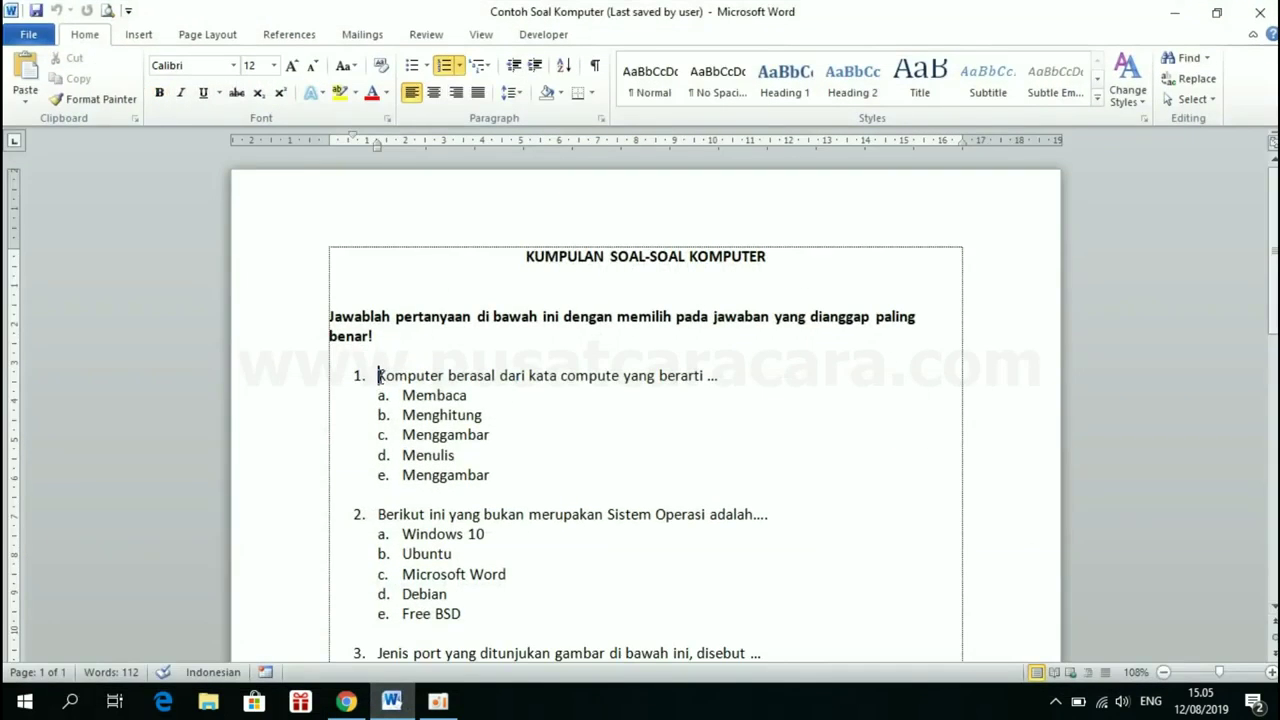
pyautogui.moveTo(379, 376); pyautogui.dragTo(717, 382)
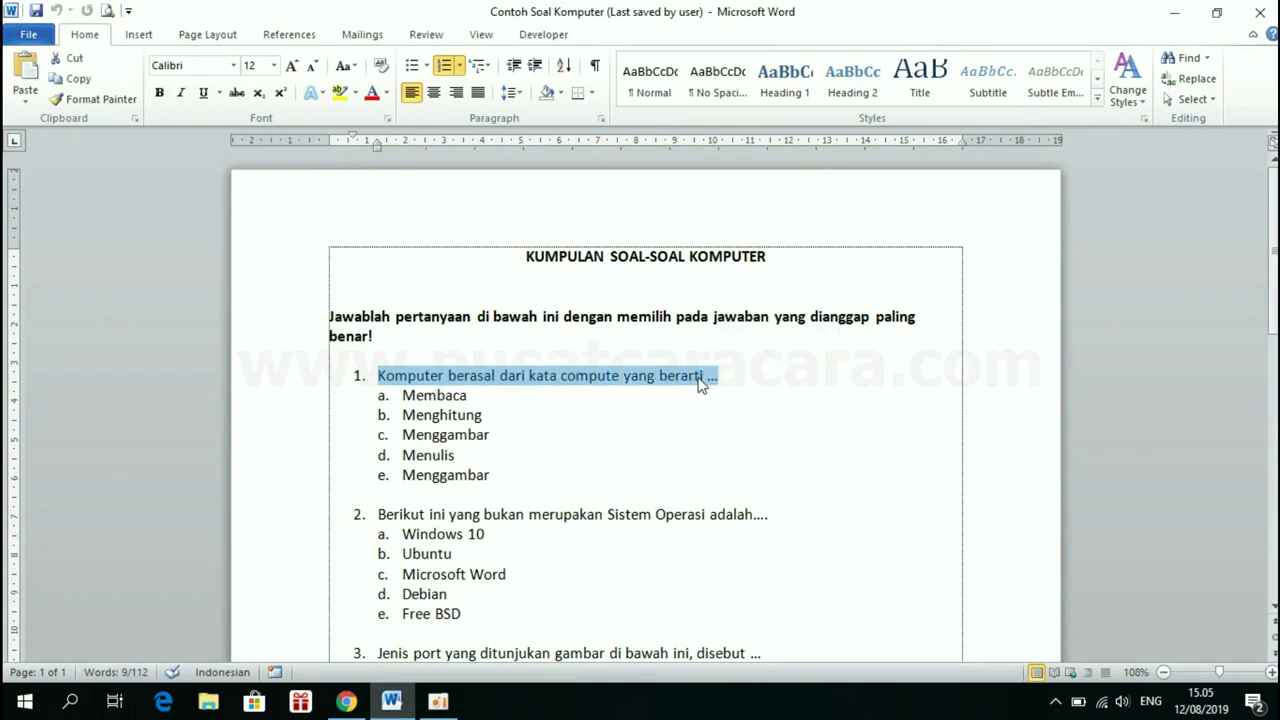
pyautogui.tripleClick(698, 378)
pyautogui.rightClick(688, 382)
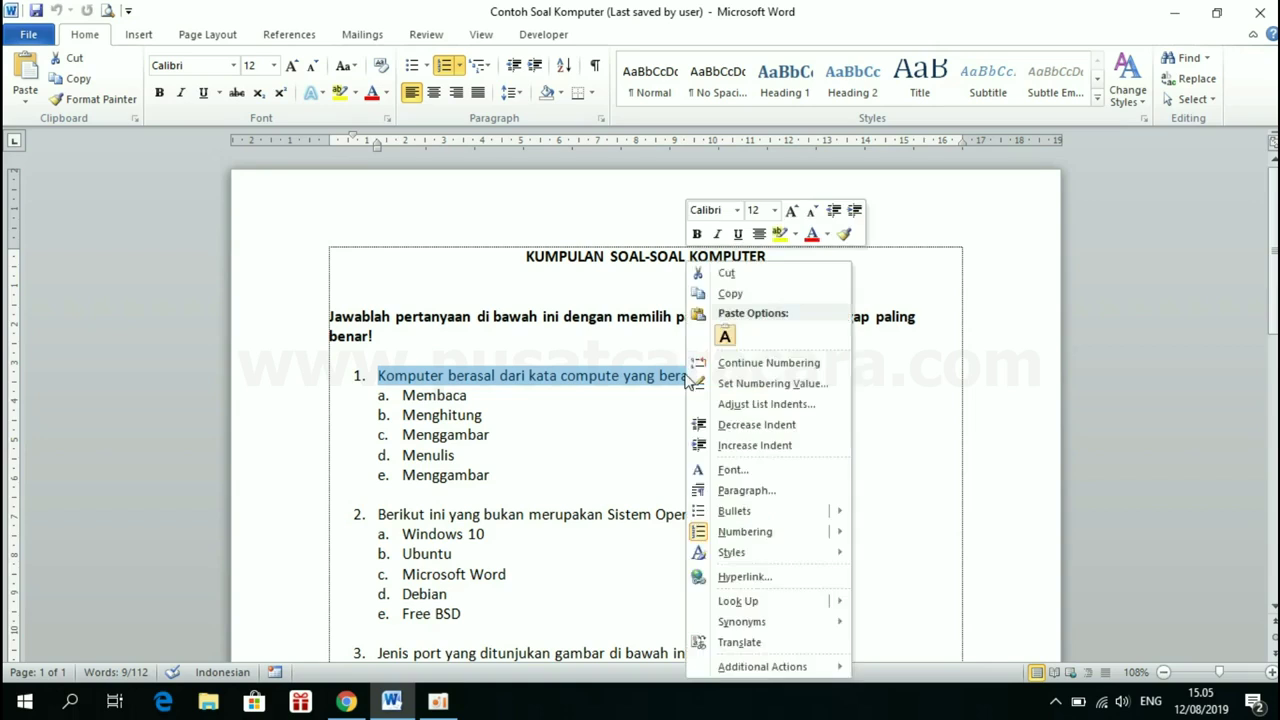
pyautogui.click(730, 293)
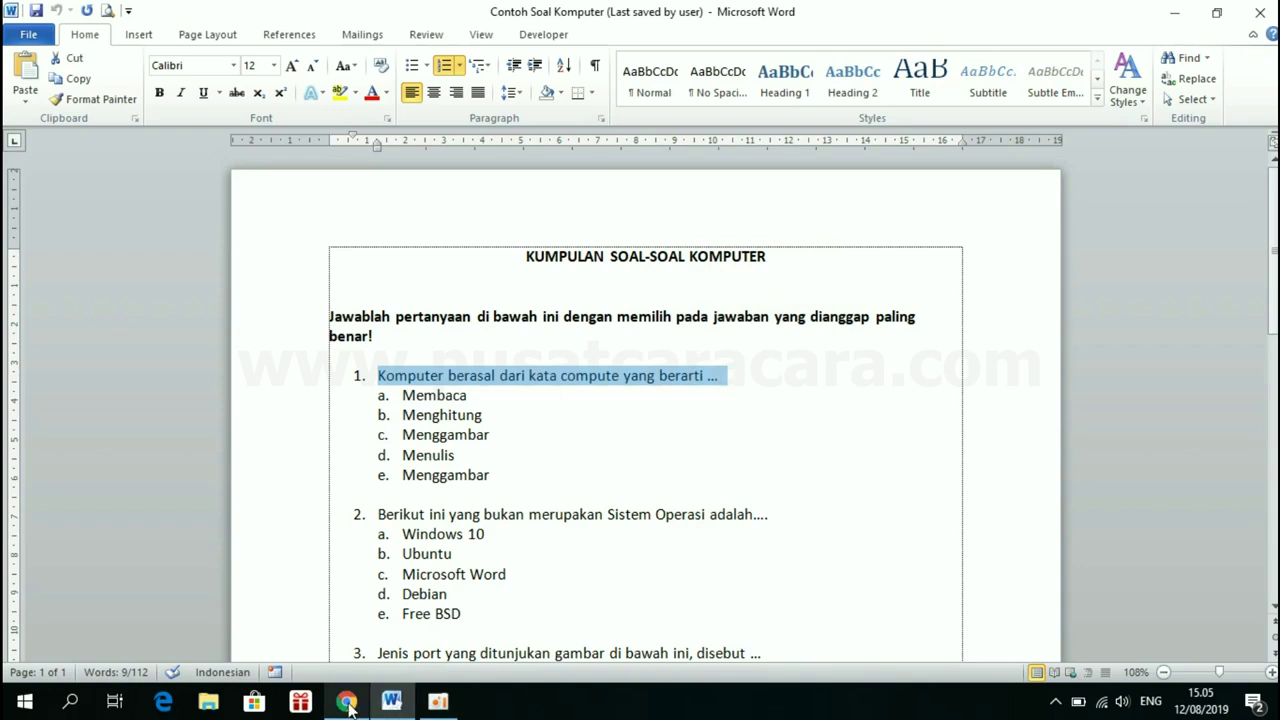
pyautogui.moveTo(346, 701)
pyautogui.click(378, 648)
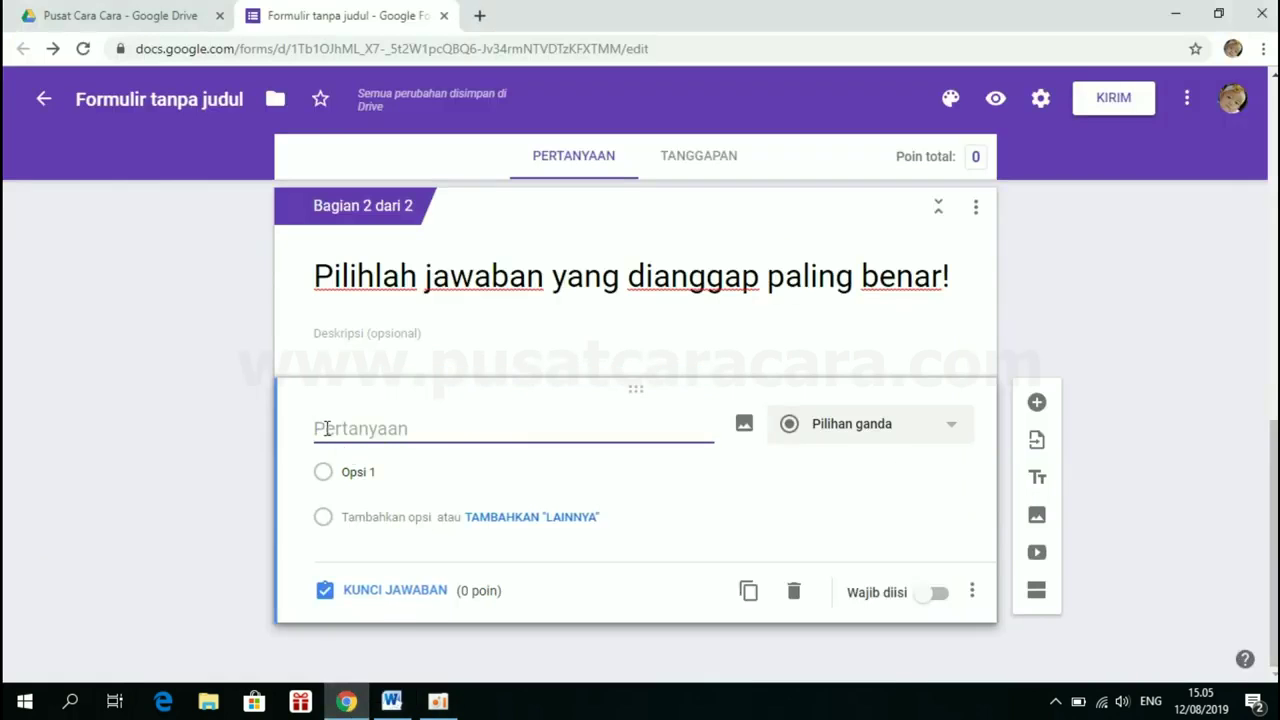
# Paste 'Komputer berasal dari kata compute yang berarti ...' as the question title, minus its '1.' prefix
pyautogui.rightClick(327, 428)
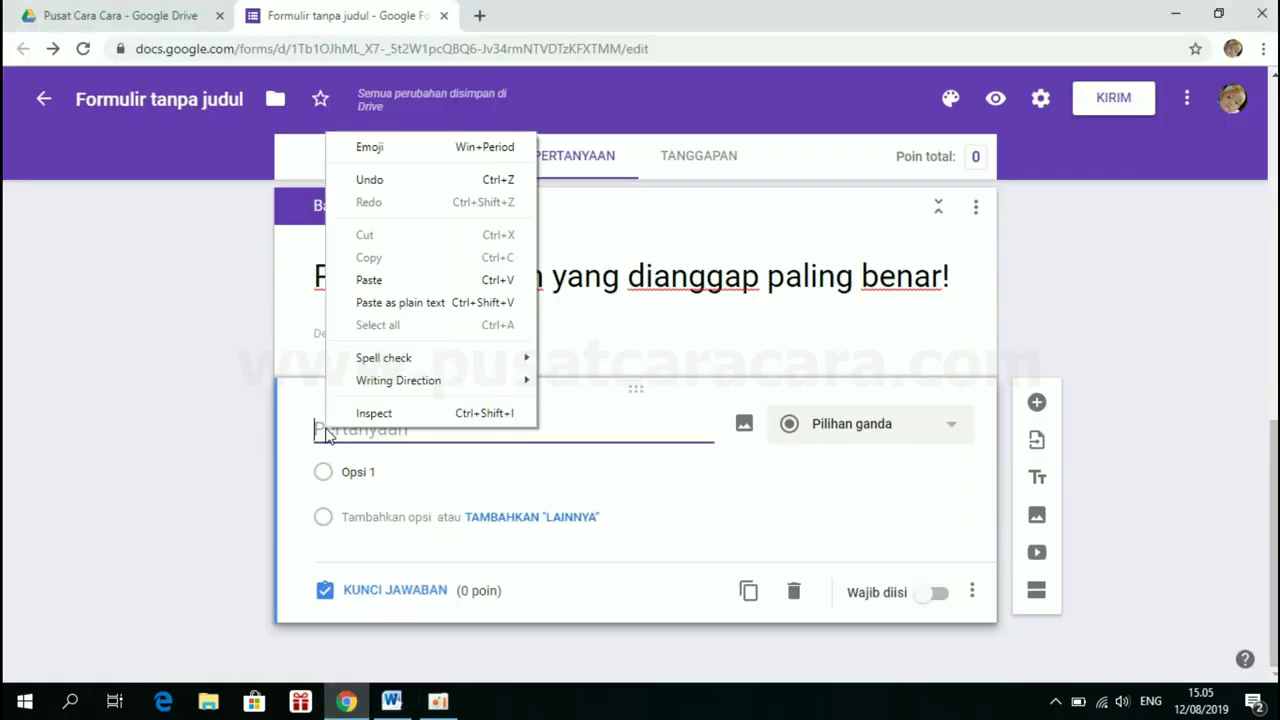
pyautogui.click(397, 286)
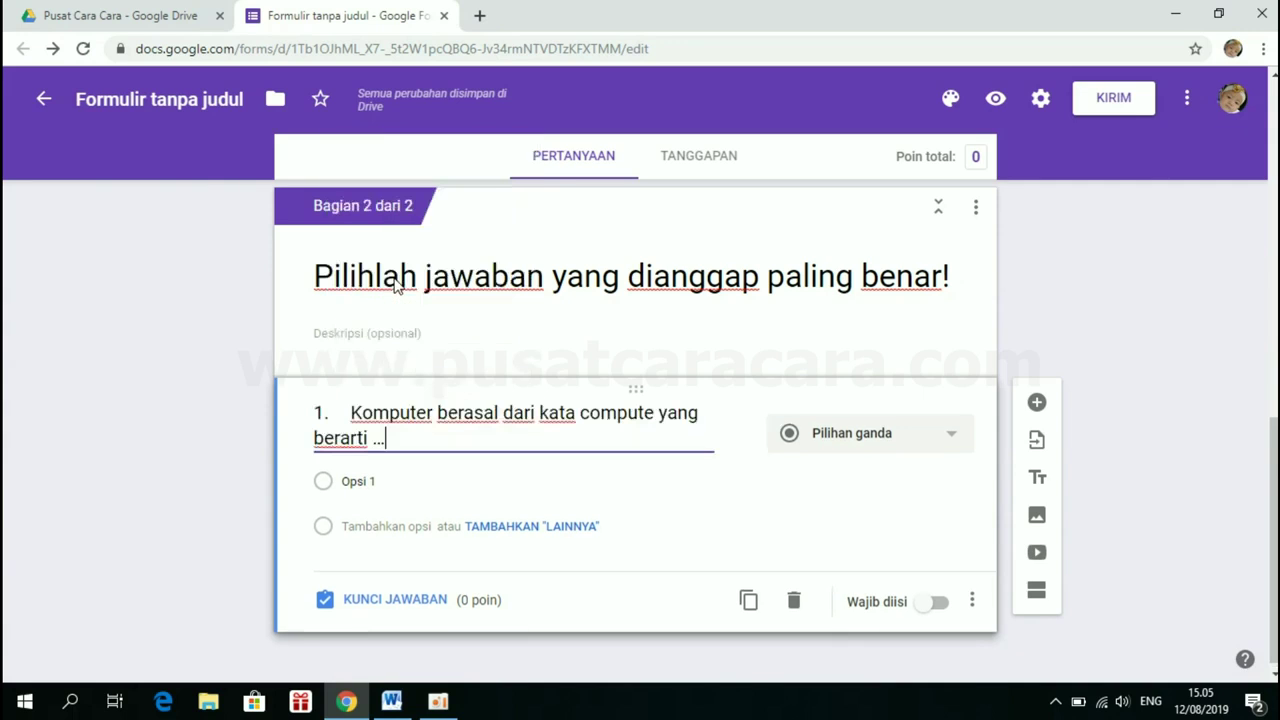
pyautogui.click(351, 412)
pyautogui.press('BackSpace')
pyautogui.press('BackSpace')
pyautogui.press('BackSpace')
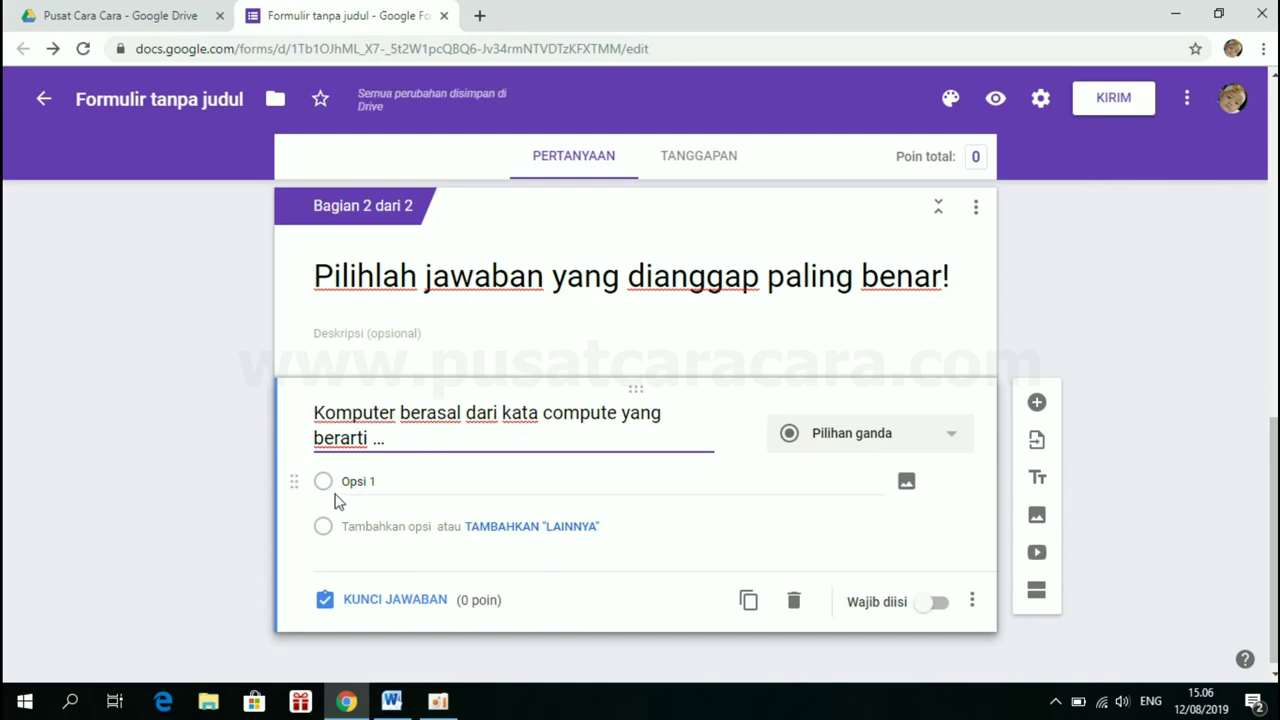
pyautogui.click(391, 703)
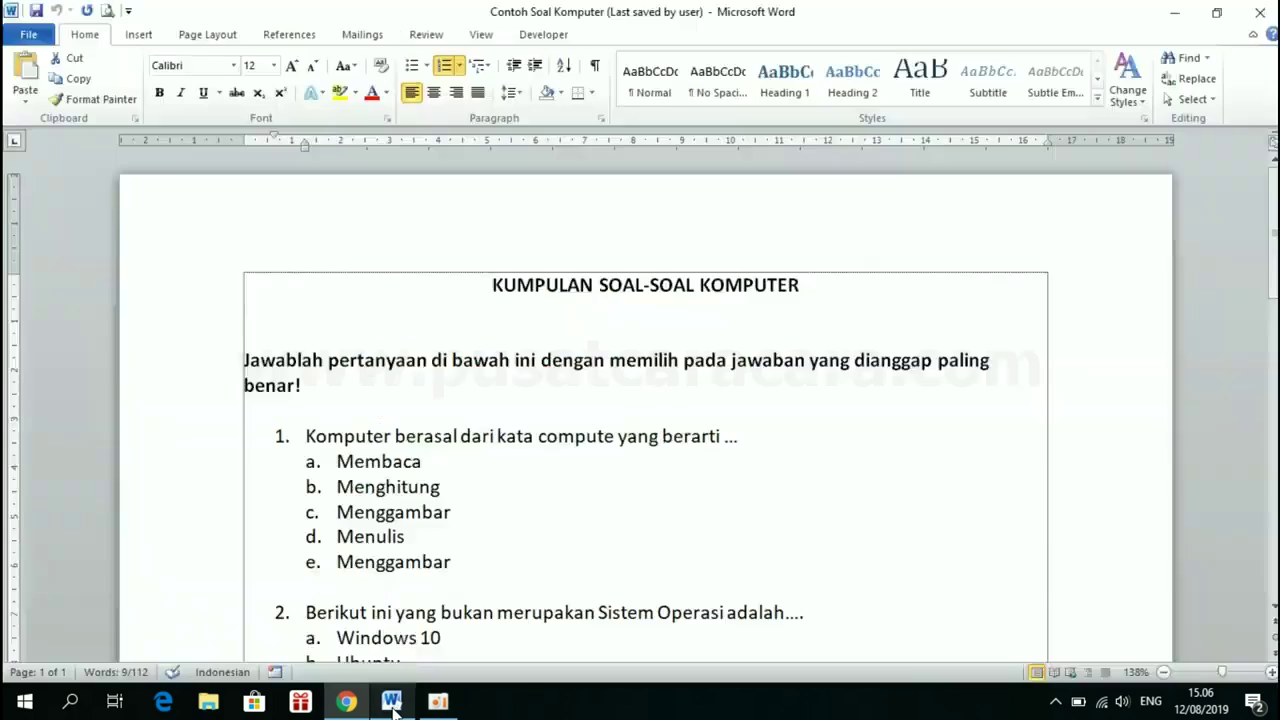
# Copy 'Membaca' from Word into the first option and remove its 'a.' prefix
pyautogui.click(341, 461)
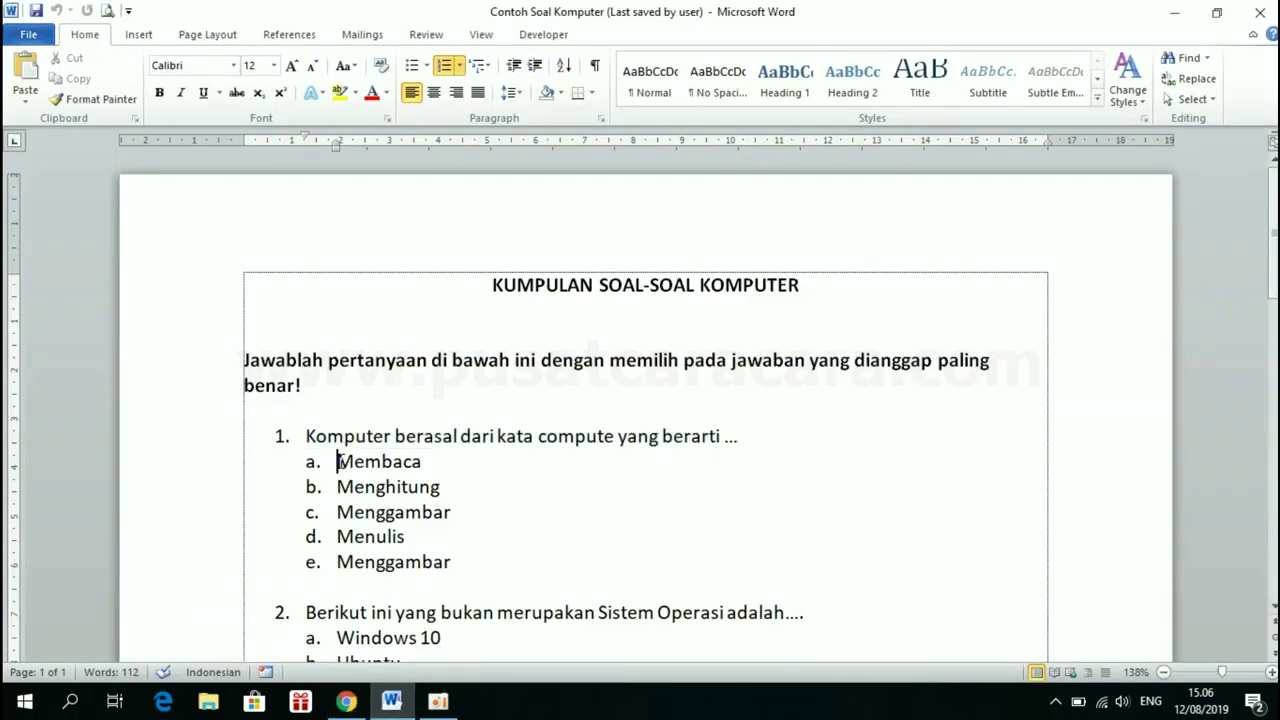
pyautogui.moveTo(337, 461); pyautogui.dragTo(420, 466)
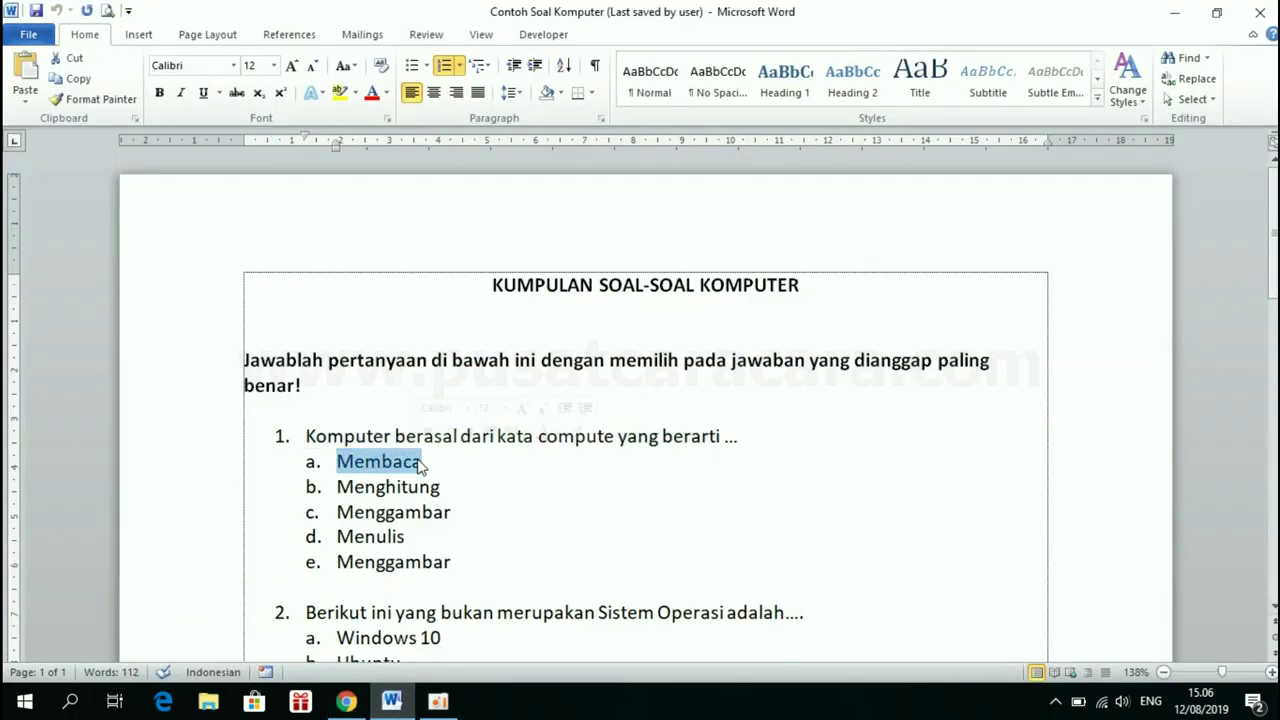
pyautogui.click(348, 703)
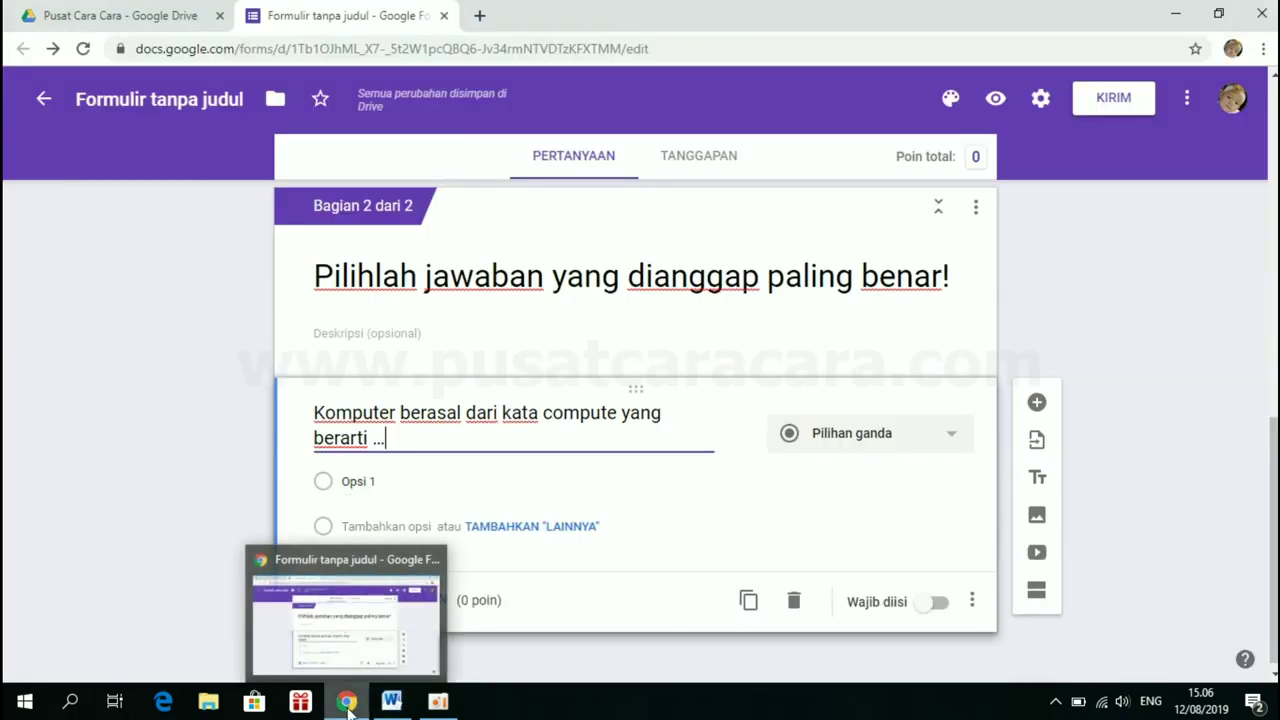
pyautogui.click(379, 483)
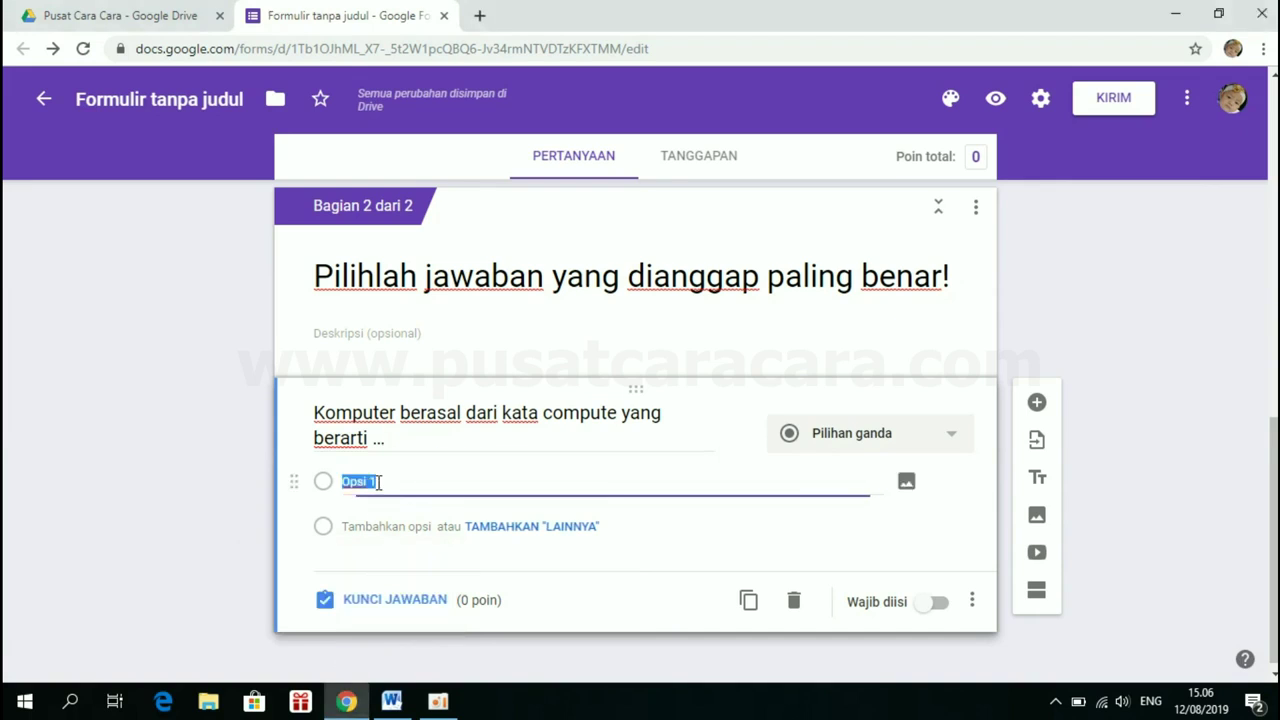
pyautogui.press('BackSpace')
pyautogui.rightClick(345, 485)
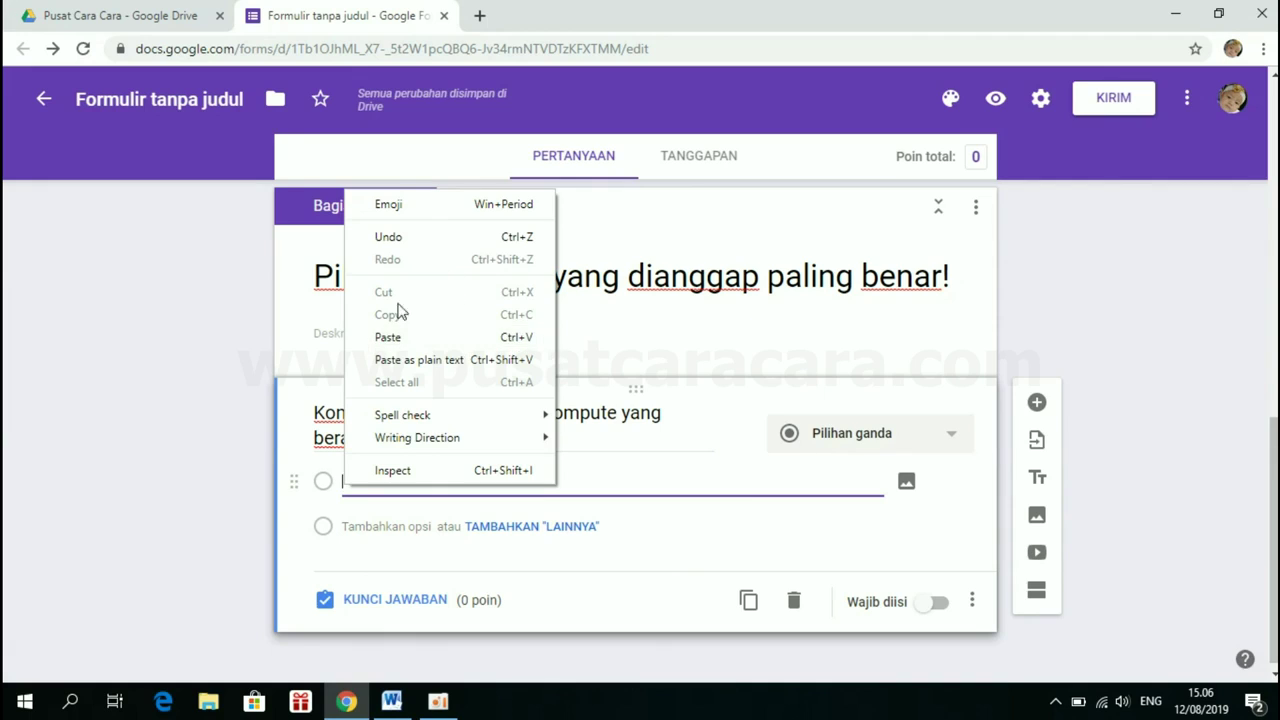
pyautogui.click(387, 338)
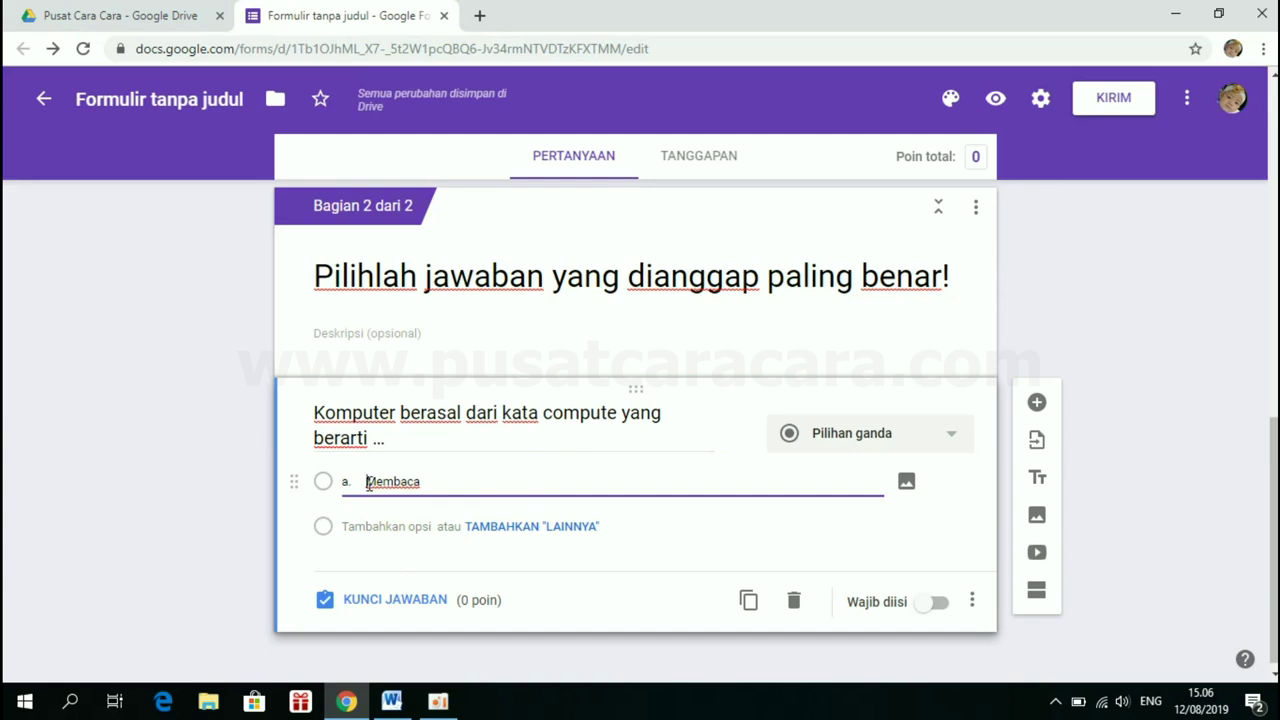
pyautogui.click(366, 482)
pyautogui.press('BackSpace')
pyautogui.press('BackSpace')
pyautogui.press('BackSpace')
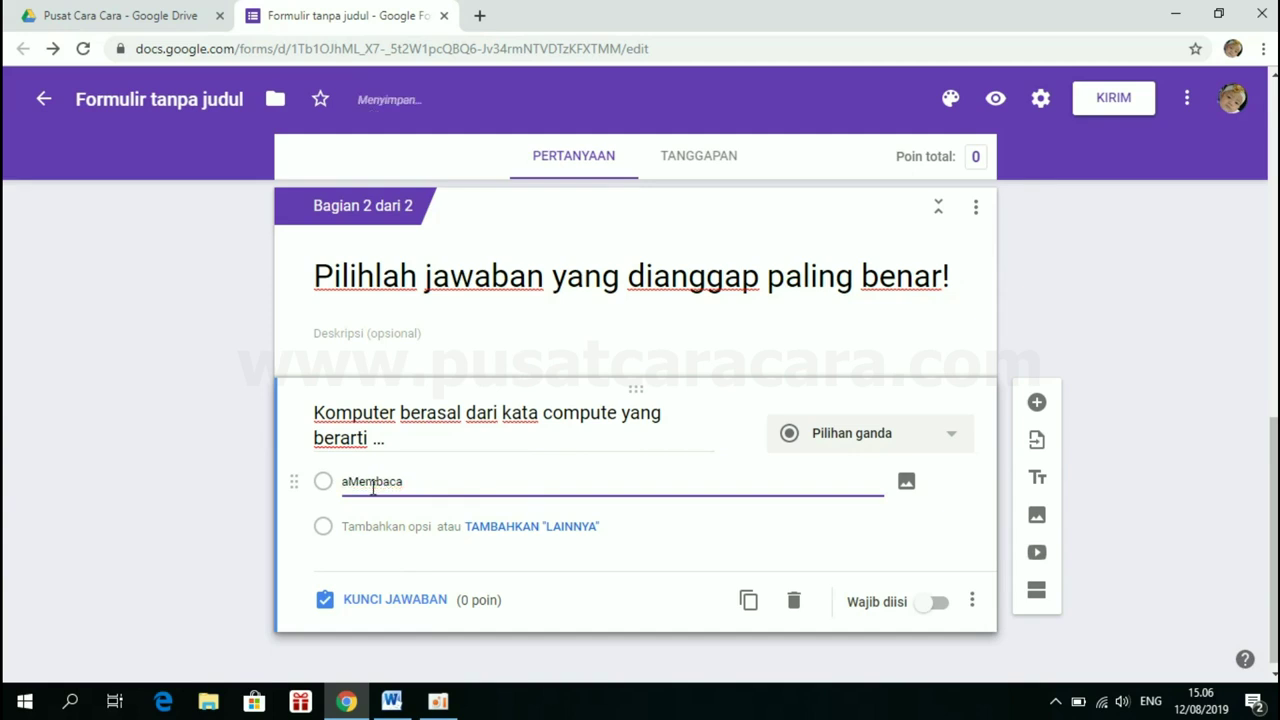
# Clear the first option again and select all five question 1 answers (a–e) in Word
pyautogui.click(390, 703)
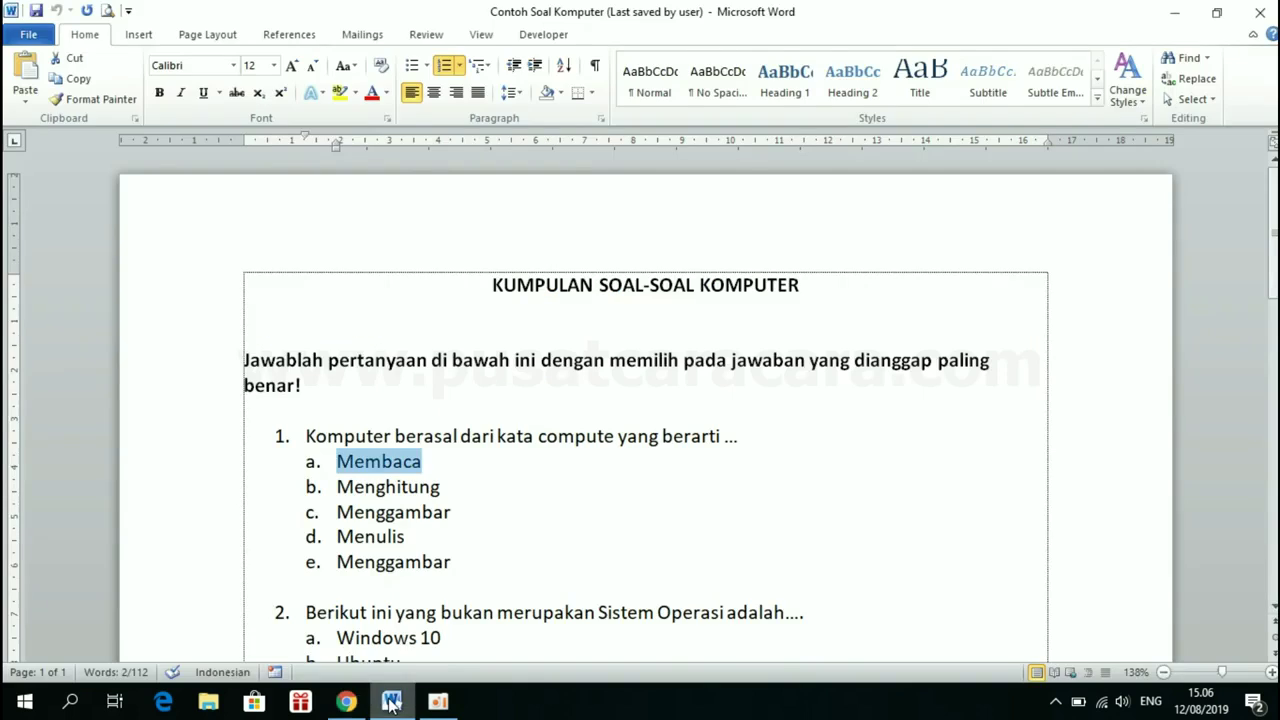
pyautogui.doubleClick(337, 487)
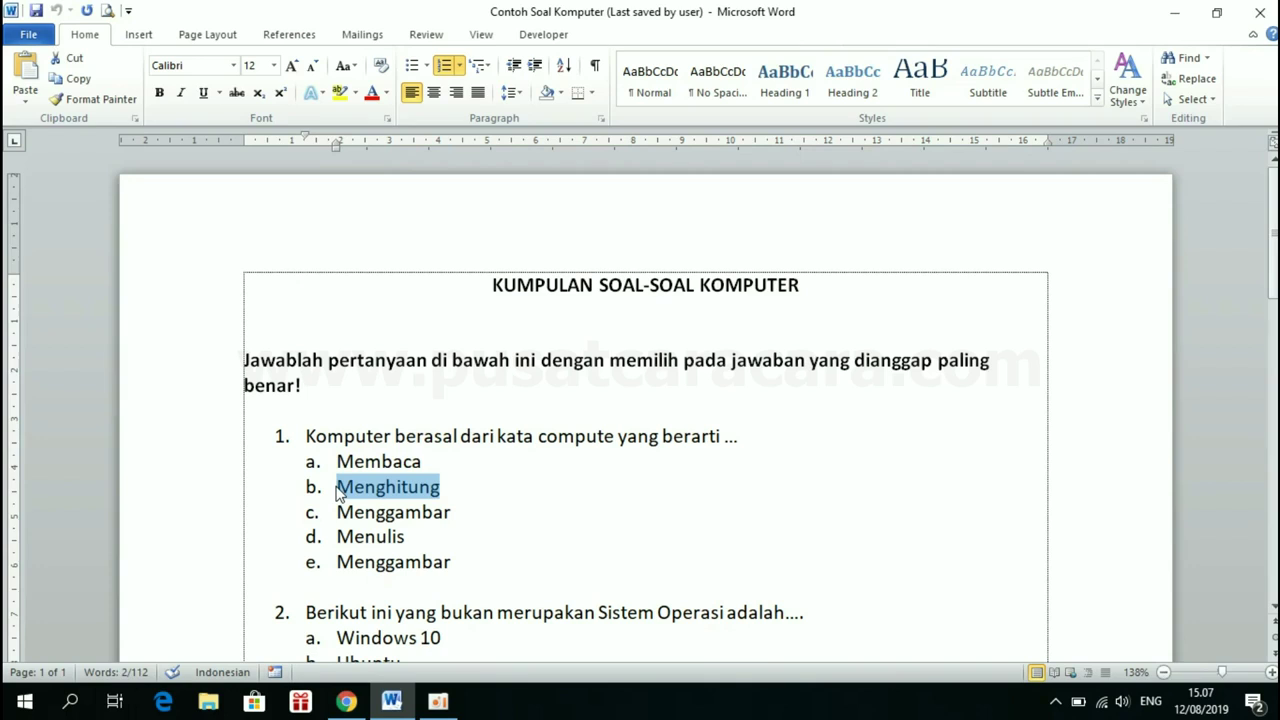
pyautogui.click(345, 703)
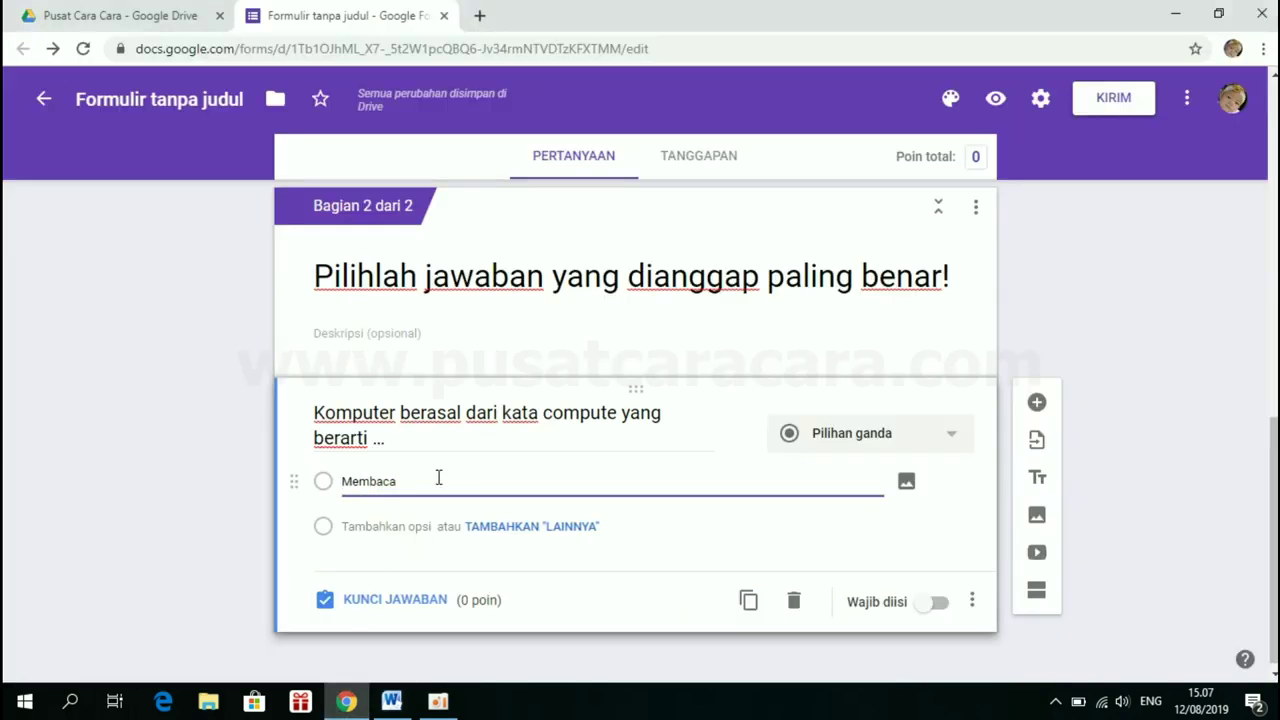
pyautogui.doubleClick(438, 478)
pyautogui.press('BackSpace')
pyautogui.click(391, 701)
pyautogui.click(405, 511)
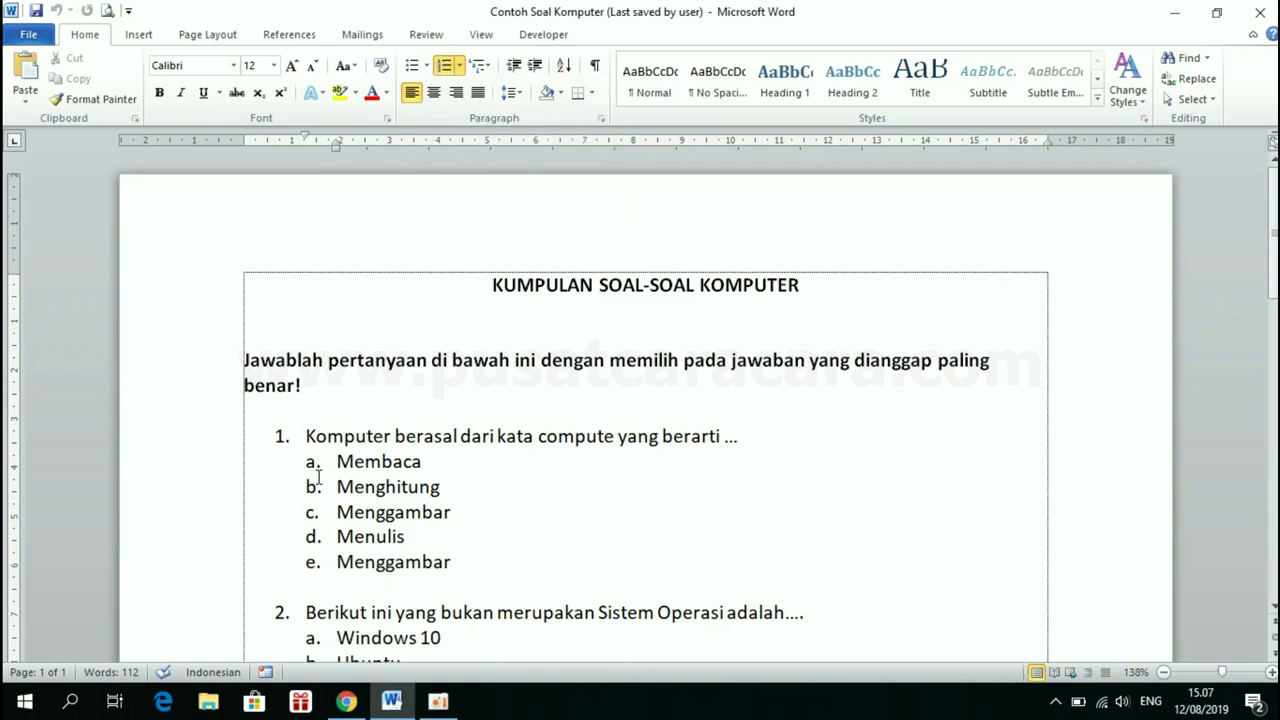
pyautogui.moveTo(336, 458); pyautogui.dragTo(476, 556)
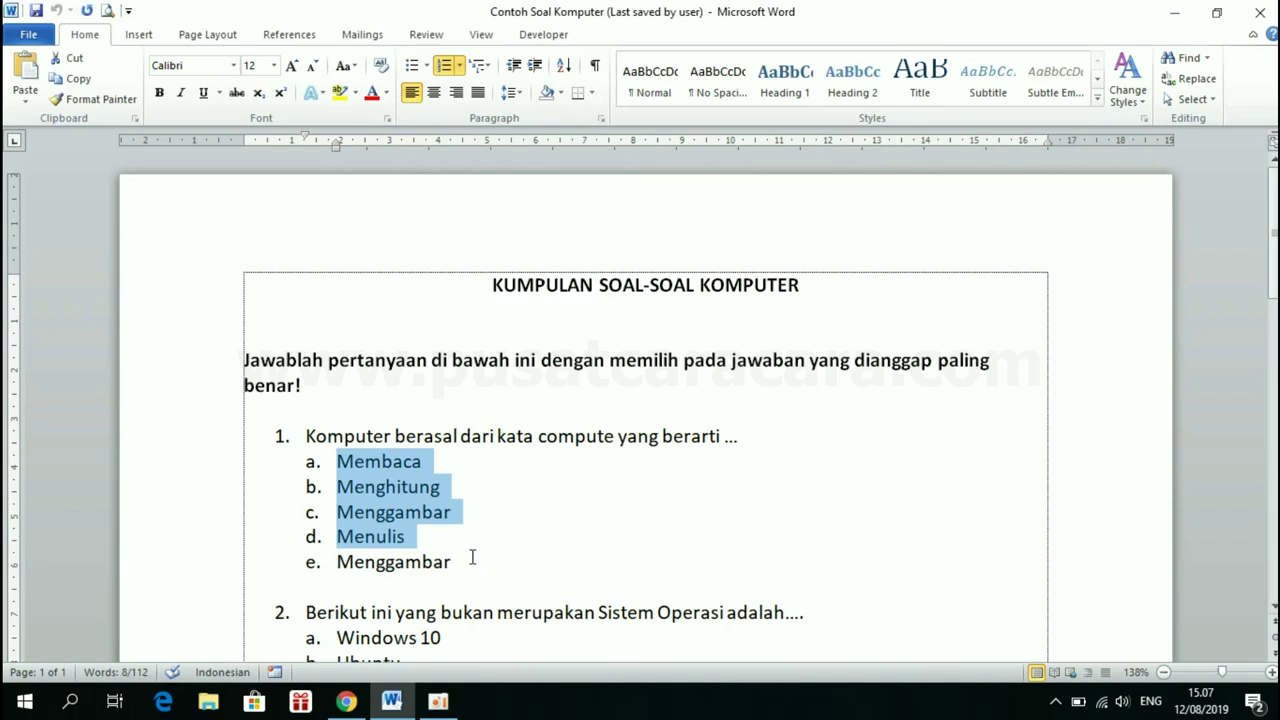
pyautogui.keyDown('shift'); pyautogui.click(474, 564); pyautogui.keyUp('shift')
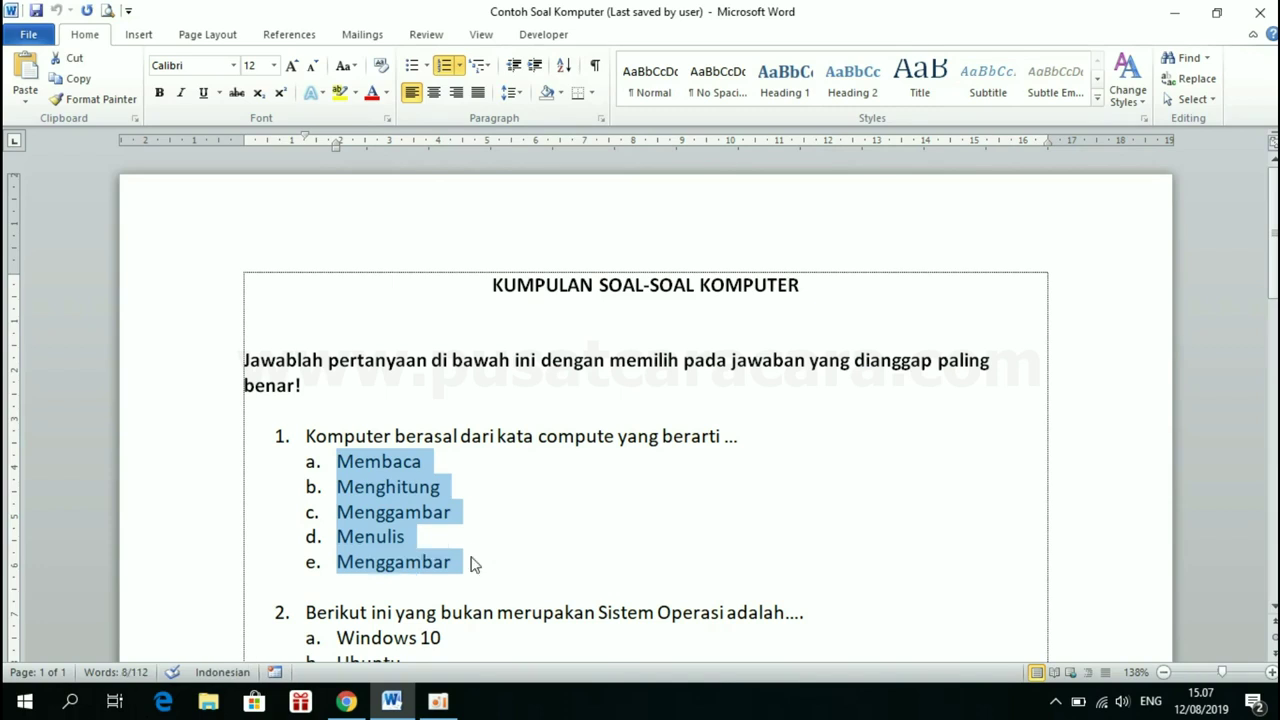
# Turn off the a–e numbering on question 1's five answers and copy them
pyautogui.click(446, 70)
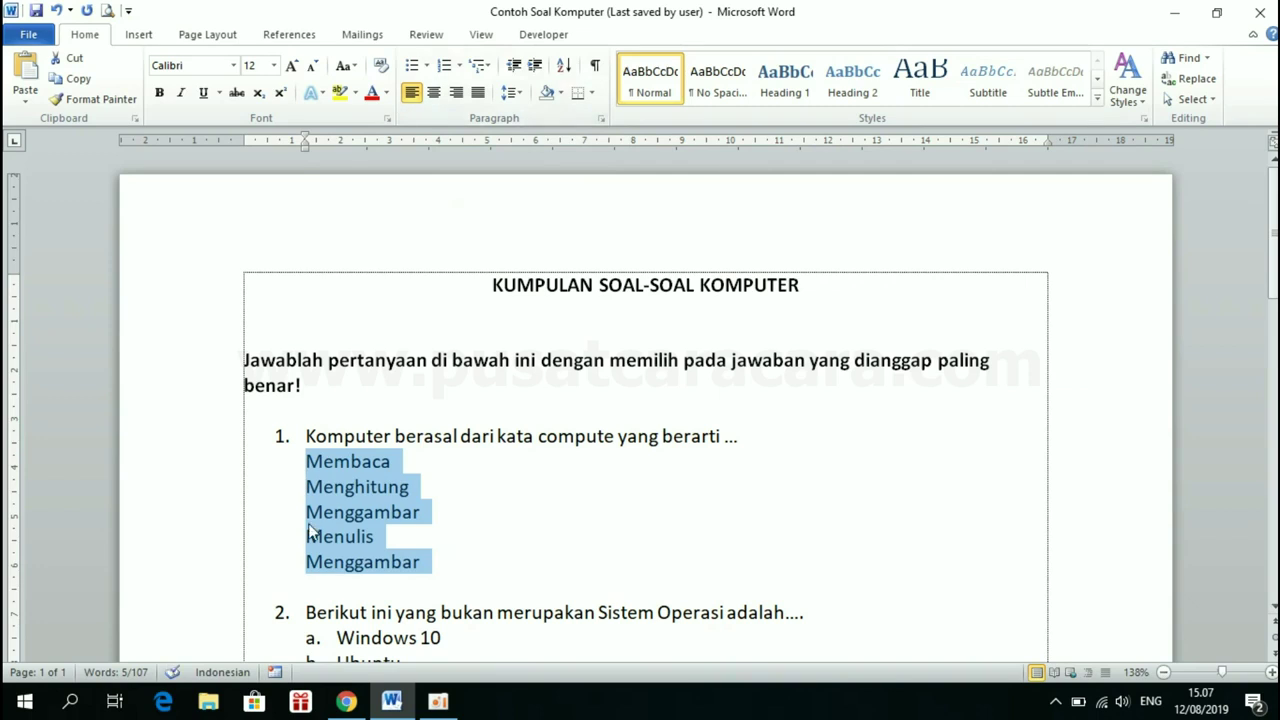
pyautogui.rightClick(349, 491)
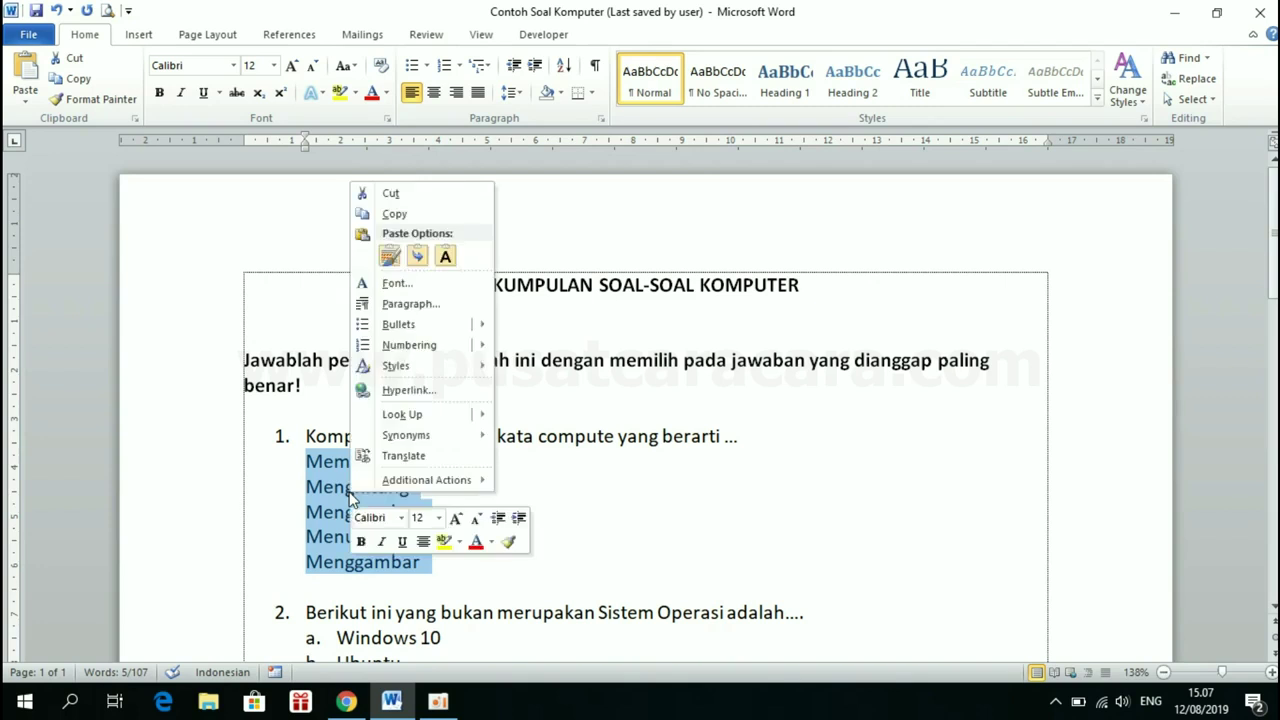
pyautogui.click(406, 216)
pyautogui.click(345, 703)
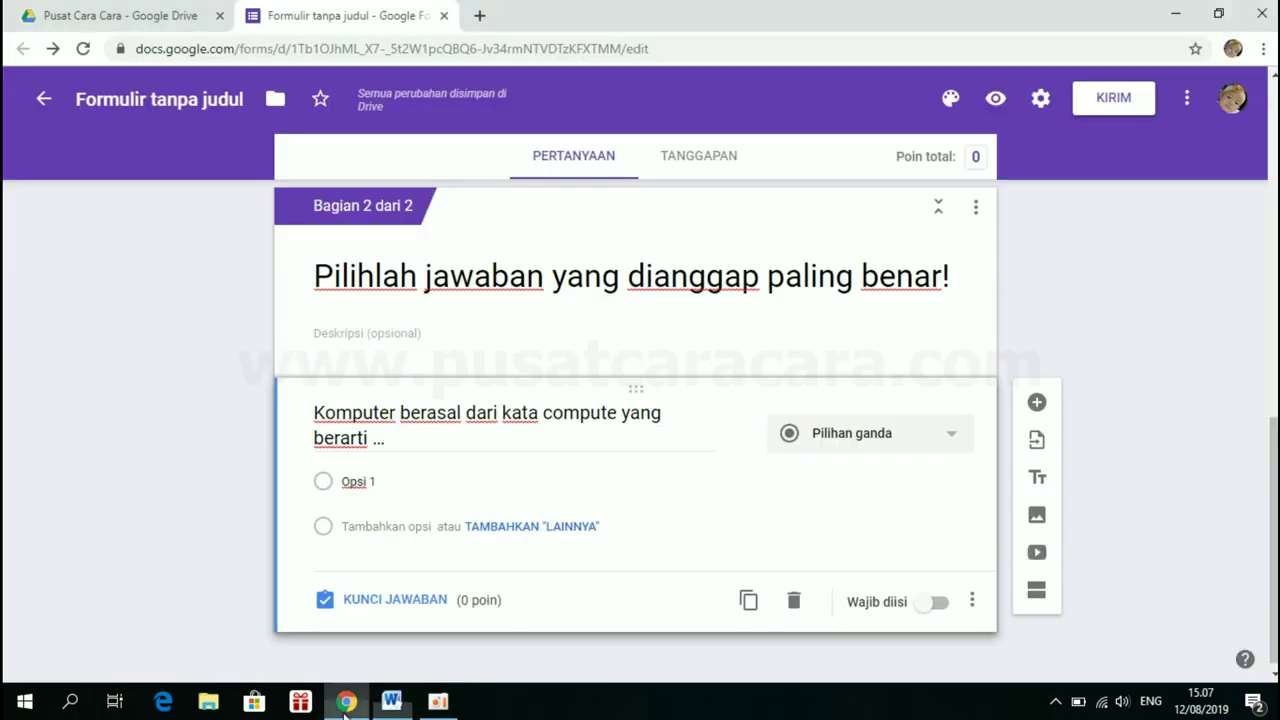
# Replace the placeholder option with the pasted answers Membaca, Menghitung, Menggambar, Menulis and Menggambar
pyautogui.tripleClick(386, 483)
pyautogui.press('BackSpace')
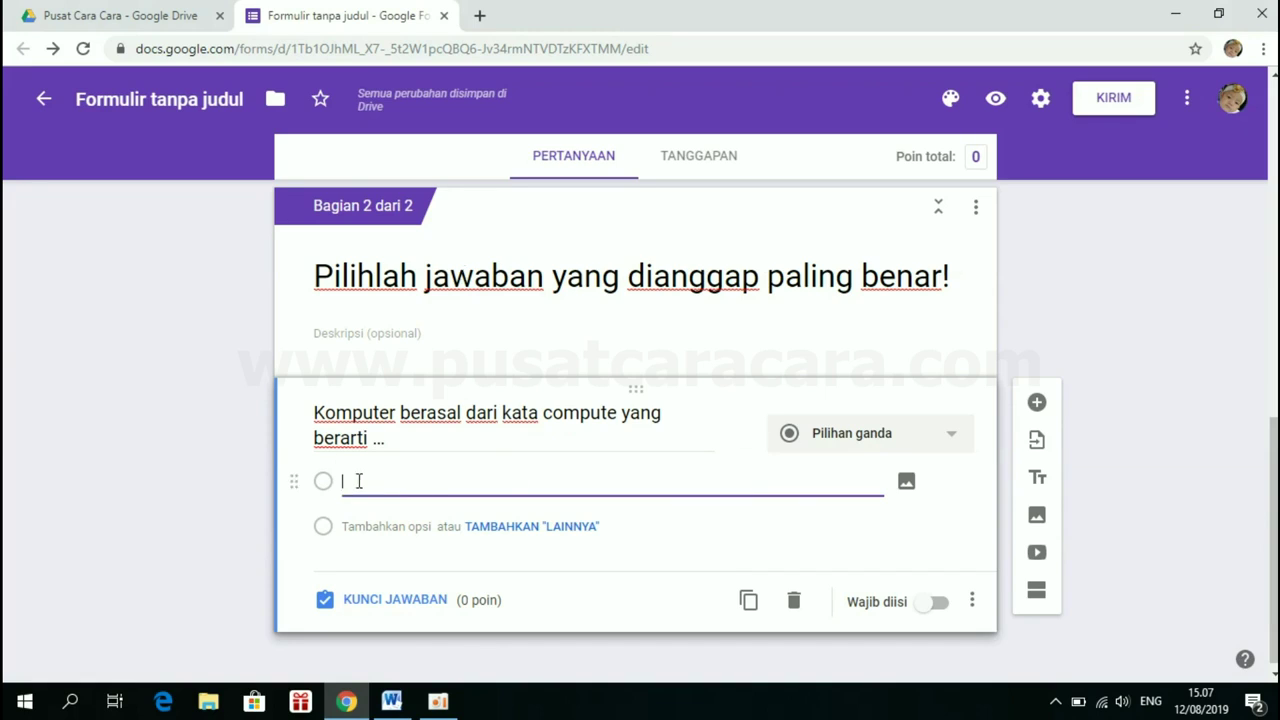
pyautogui.hotkey('ctrl', 'v')
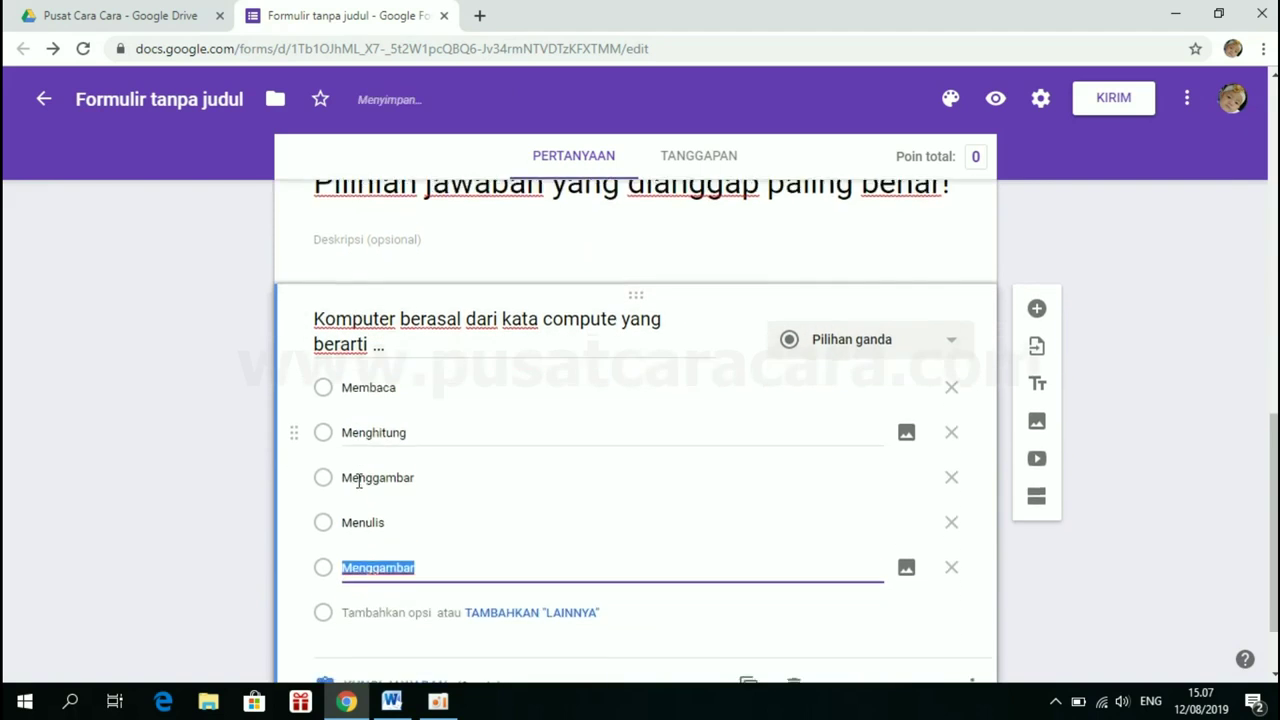
pyautogui.click(452, 553)
pyautogui.click(405, 705)
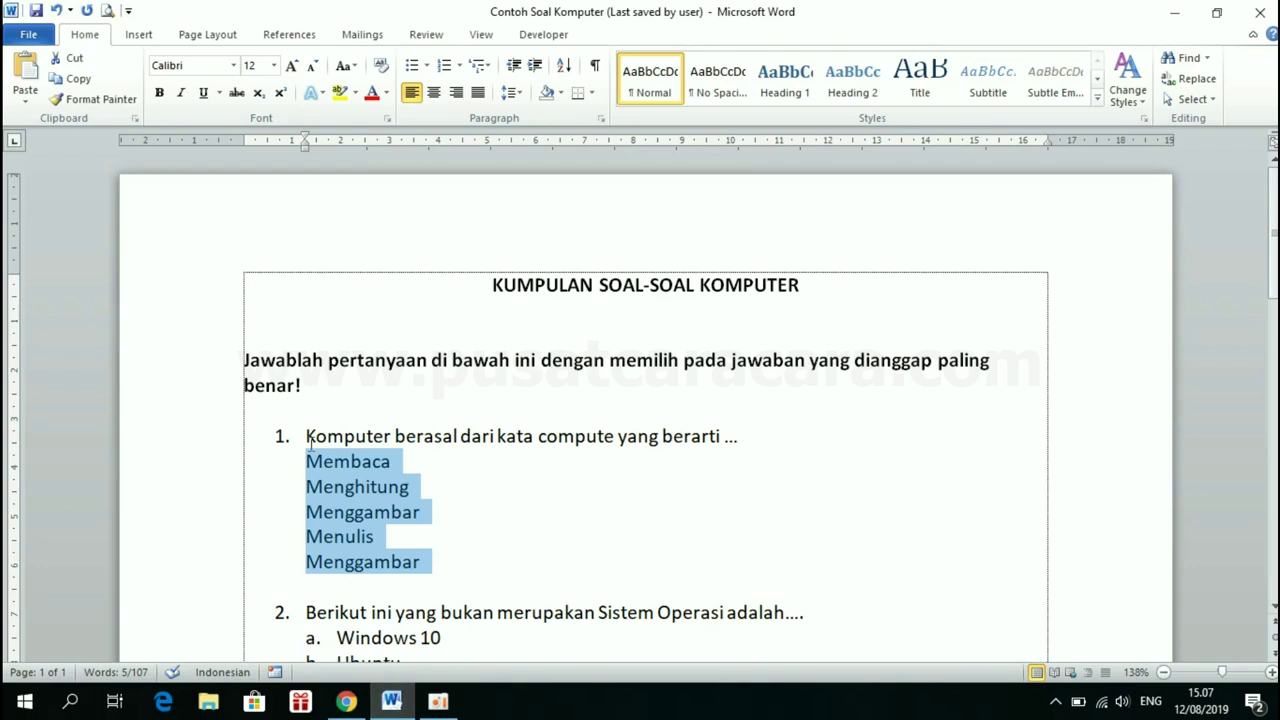
pyautogui.click(345, 703)
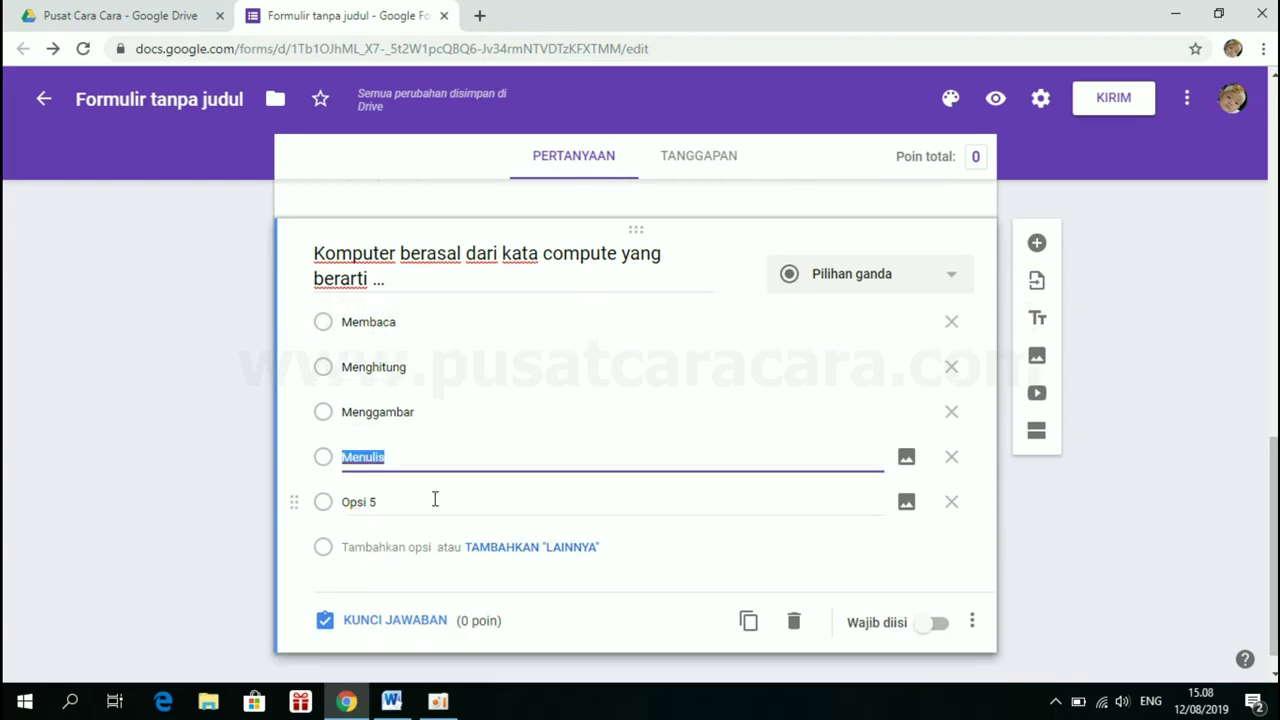
pyautogui.click(434, 498)
pyautogui.hotkey('ctrl', 'v')
pyautogui.click(427, 501)
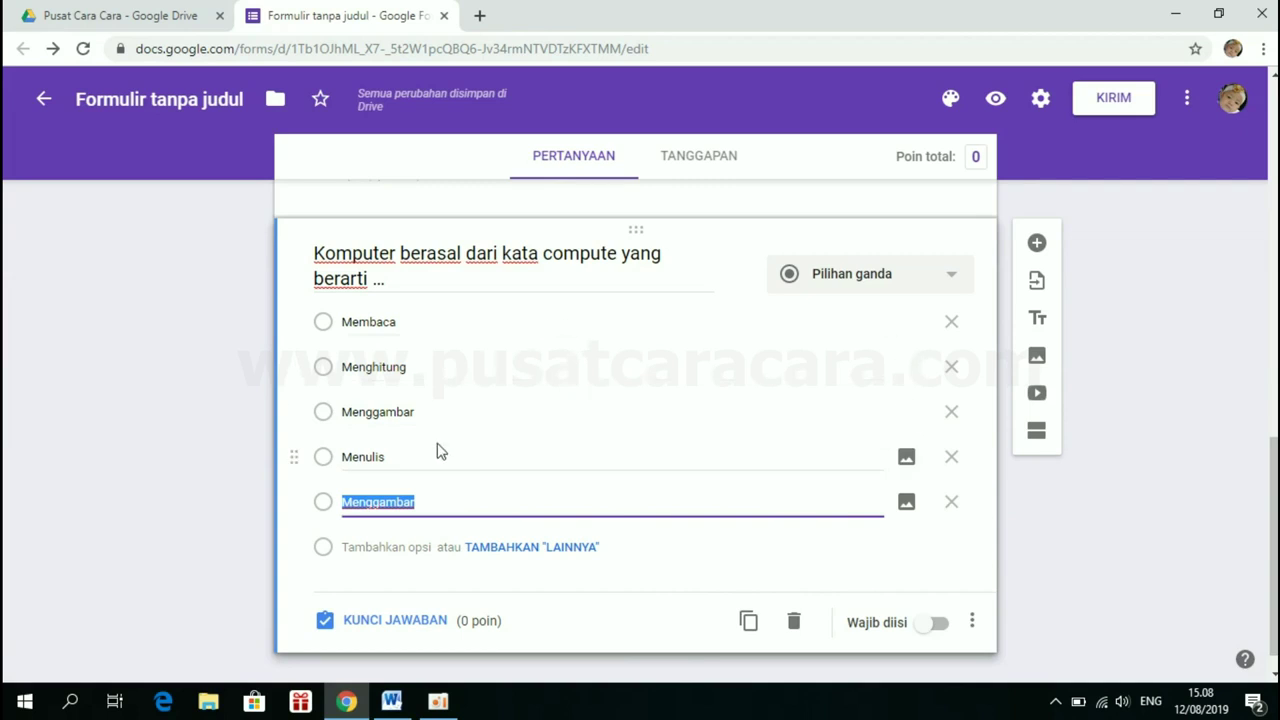
# Set question 1's answer key to Menghitung, worth 20 points
pyautogui.click(385, 622)
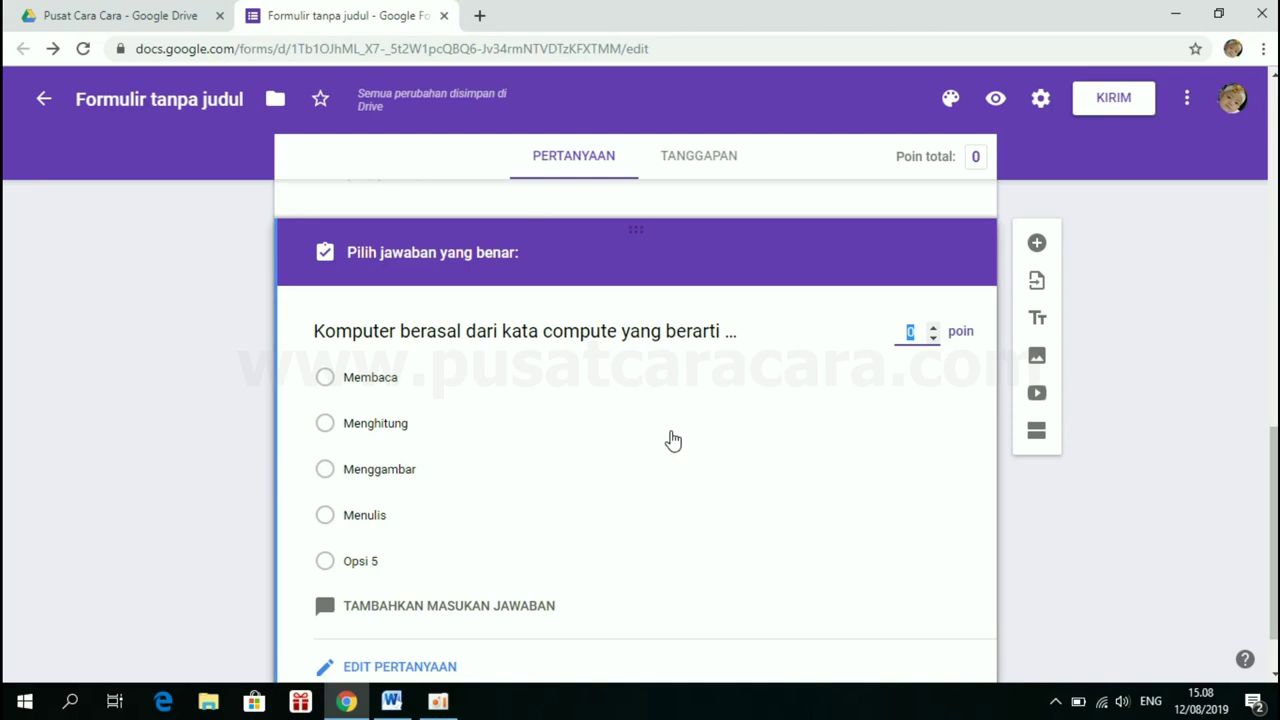
pyautogui.write('20')
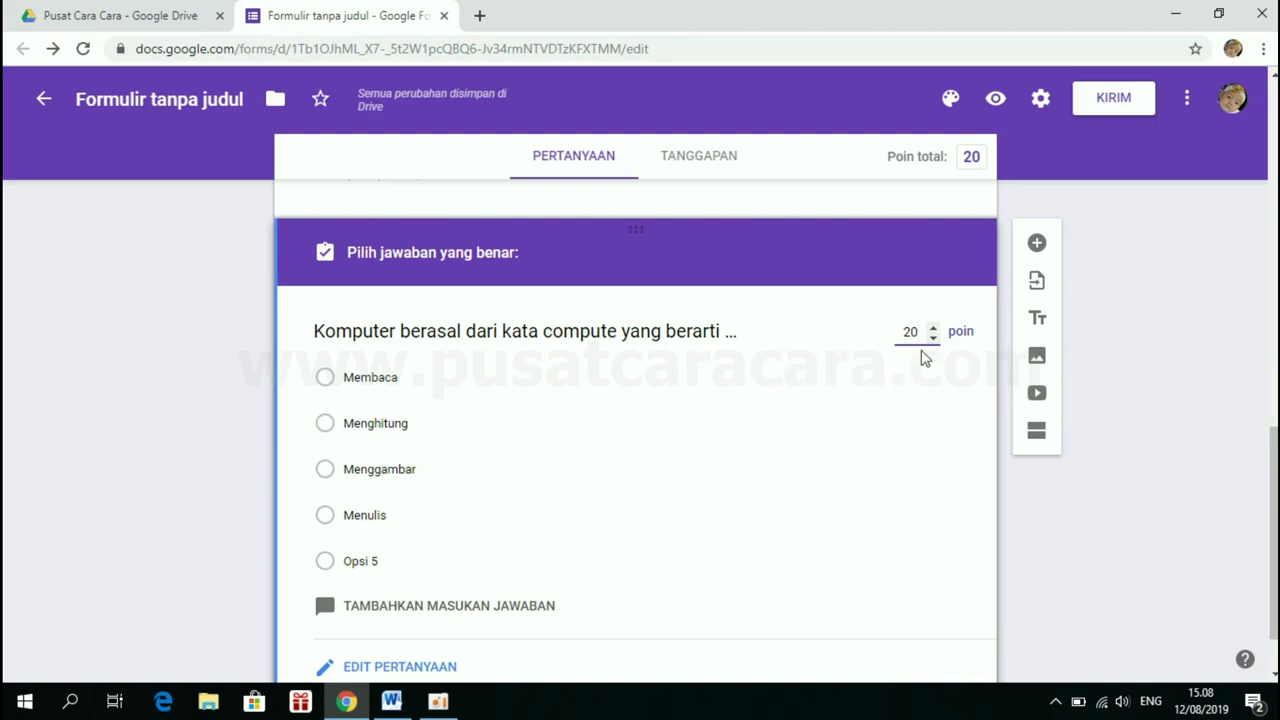
pyautogui.click(330, 436)
pyautogui.click(326, 424)
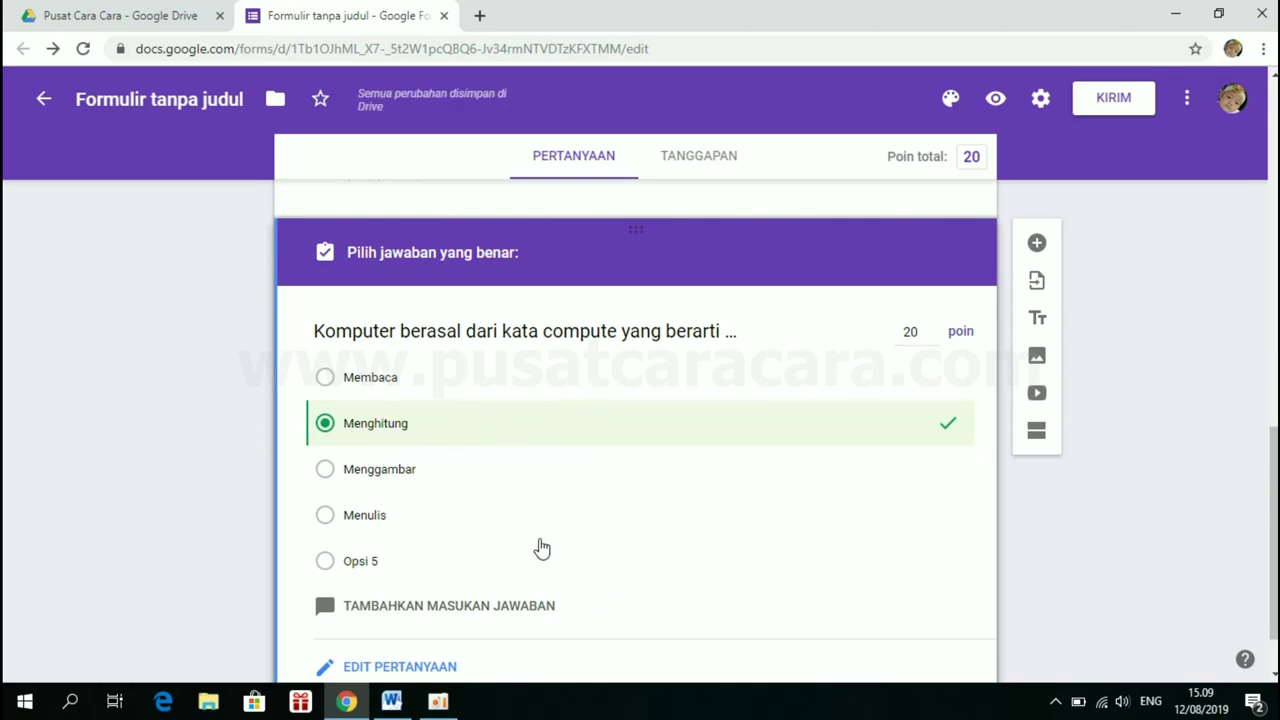
pyautogui.scroll(-1, 537, 546)
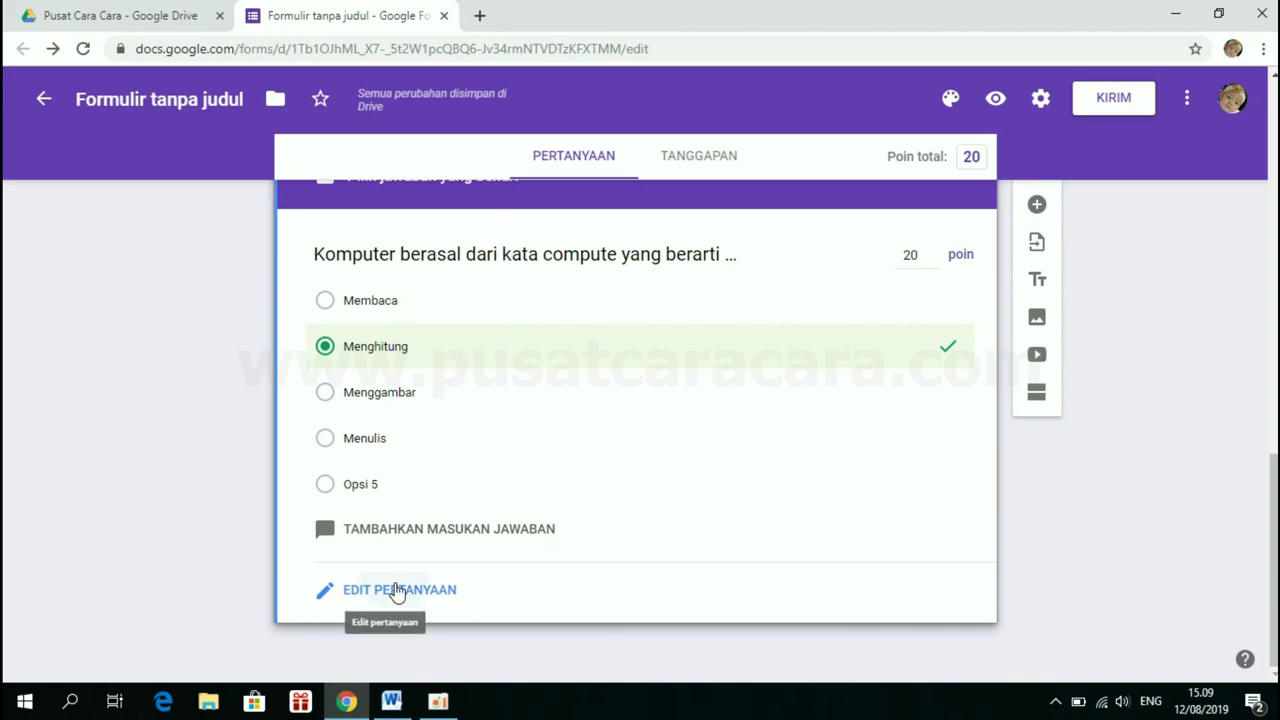
pyautogui.click(398, 591)
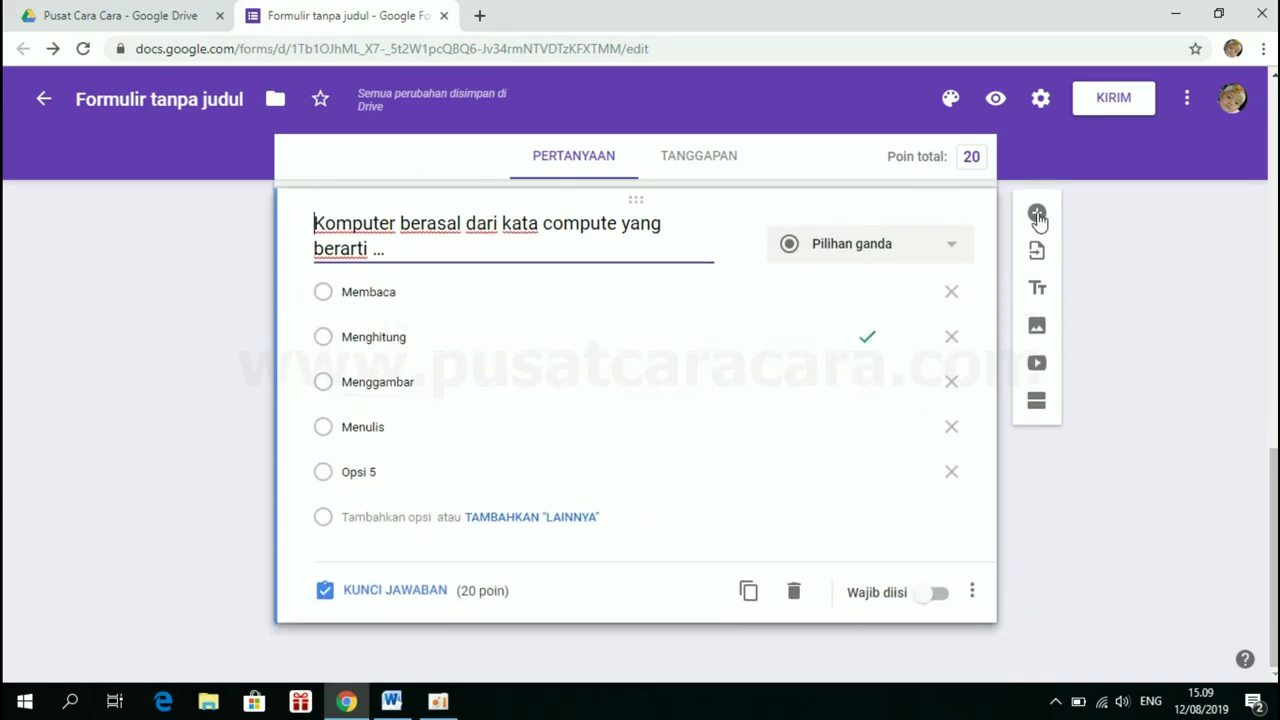
# Add a question titled 'Berikut ini yang bukan merupakan Sistem Operasi adalah…' pasted from Word, without '2.'
pyautogui.click(1037, 216)
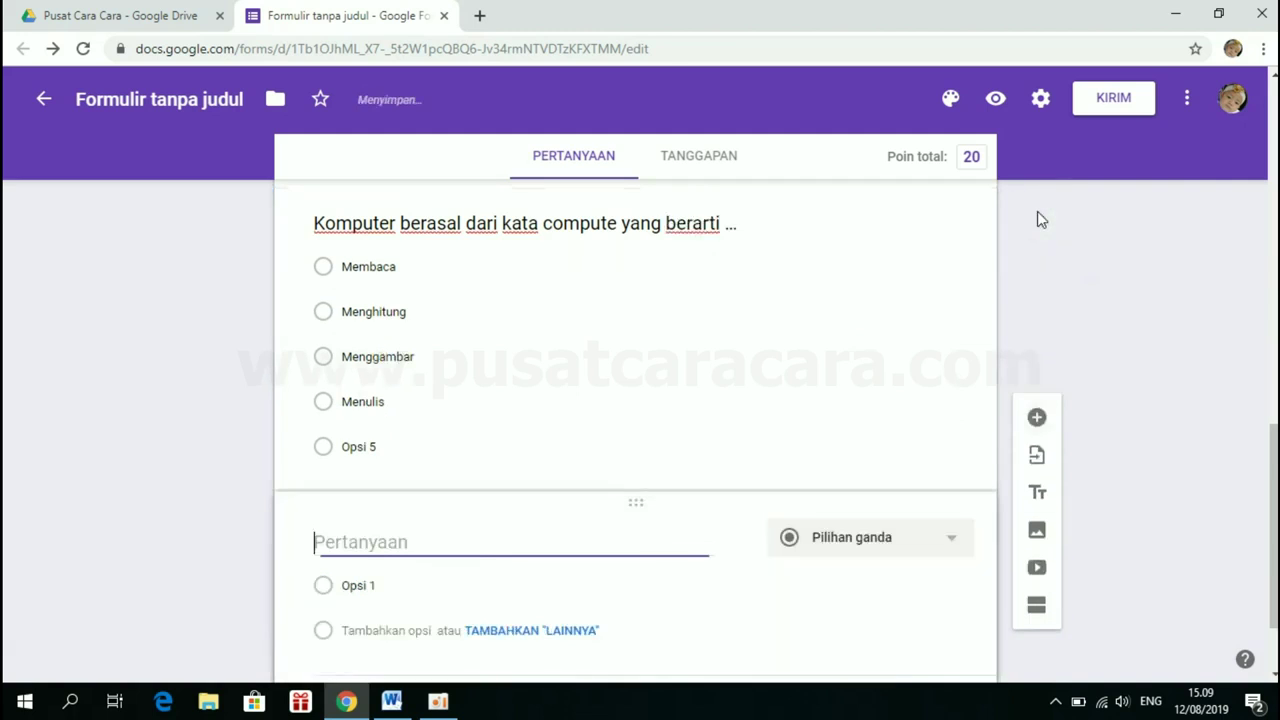
pyautogui.click(391, 701)
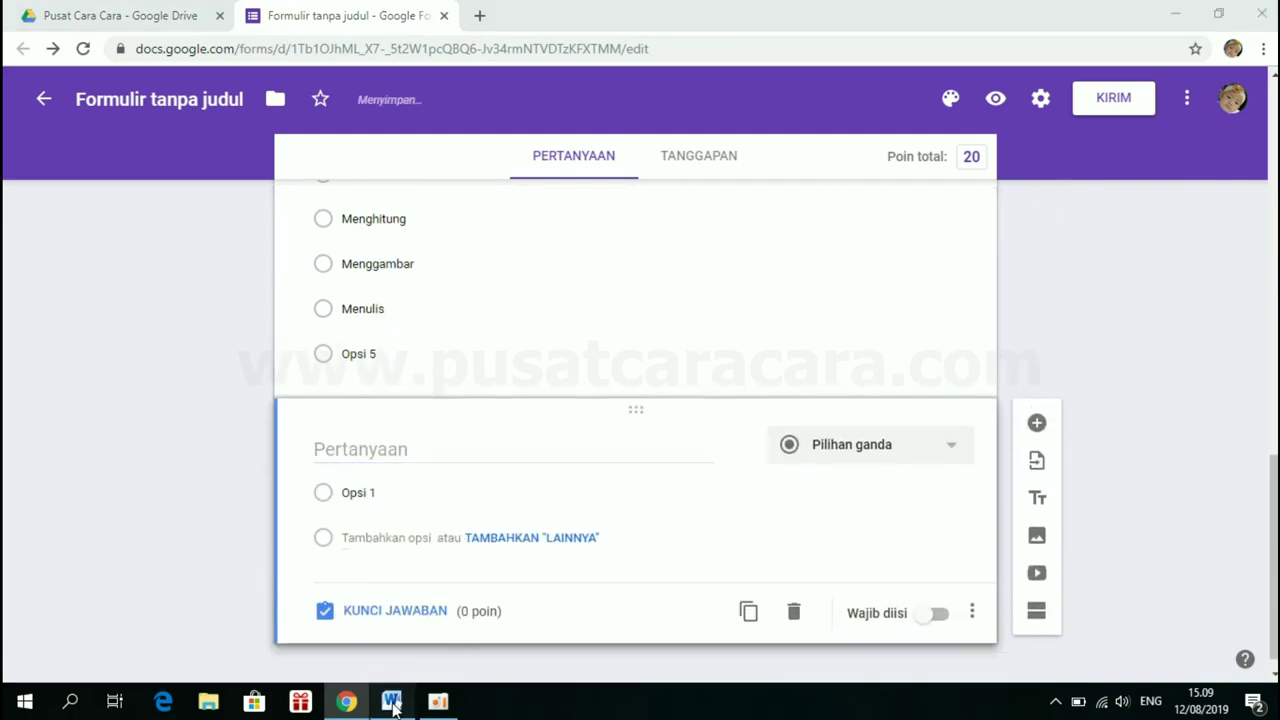
pyautogui.scroll(-3, 440, 540)
pyautogui.scroll(-1, 440, 545)
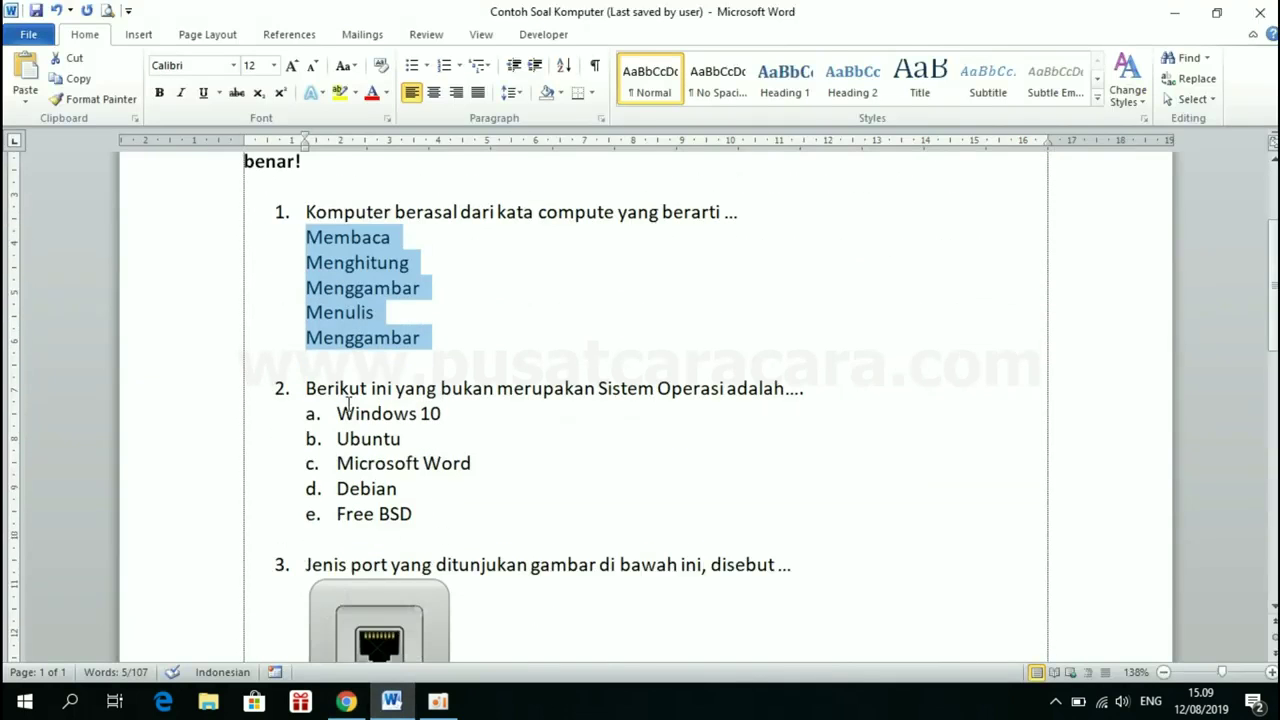
pyautogui.tripleClick(309, 390)
pyautogui.click(416, 389)
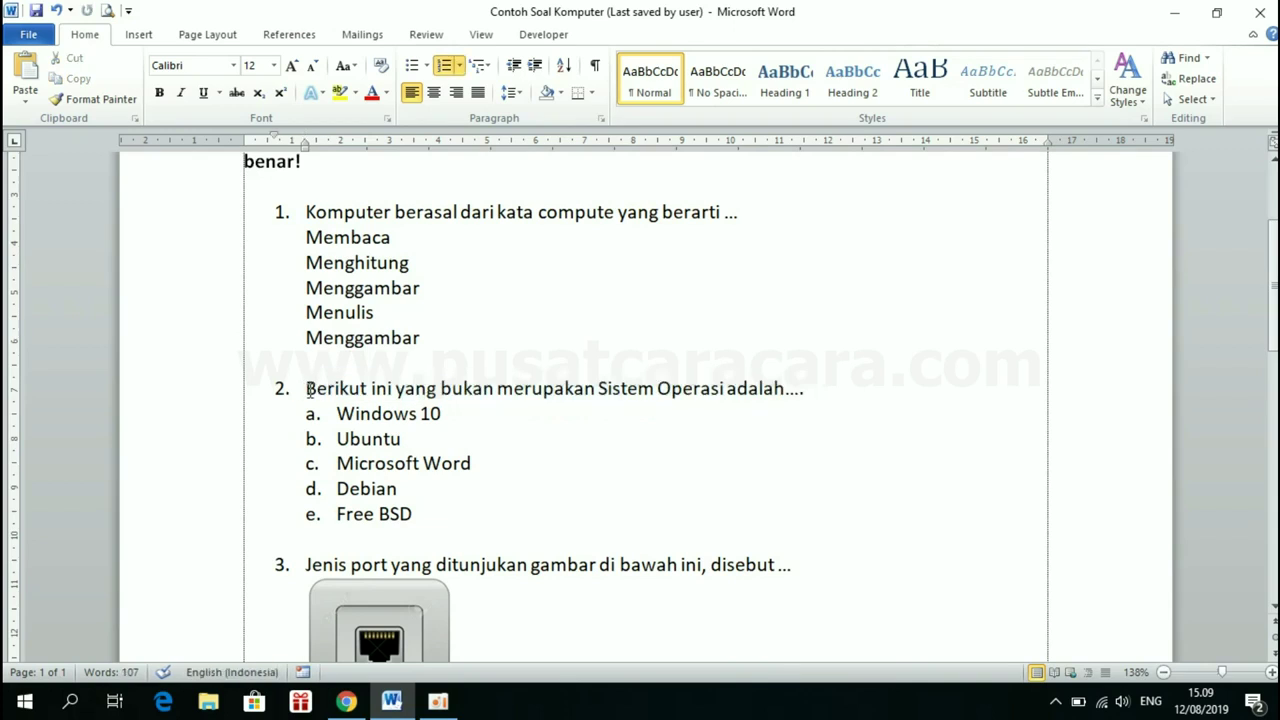
pyautogui.moveTo(309, 390); pyautogui.dragTo(775, 395)
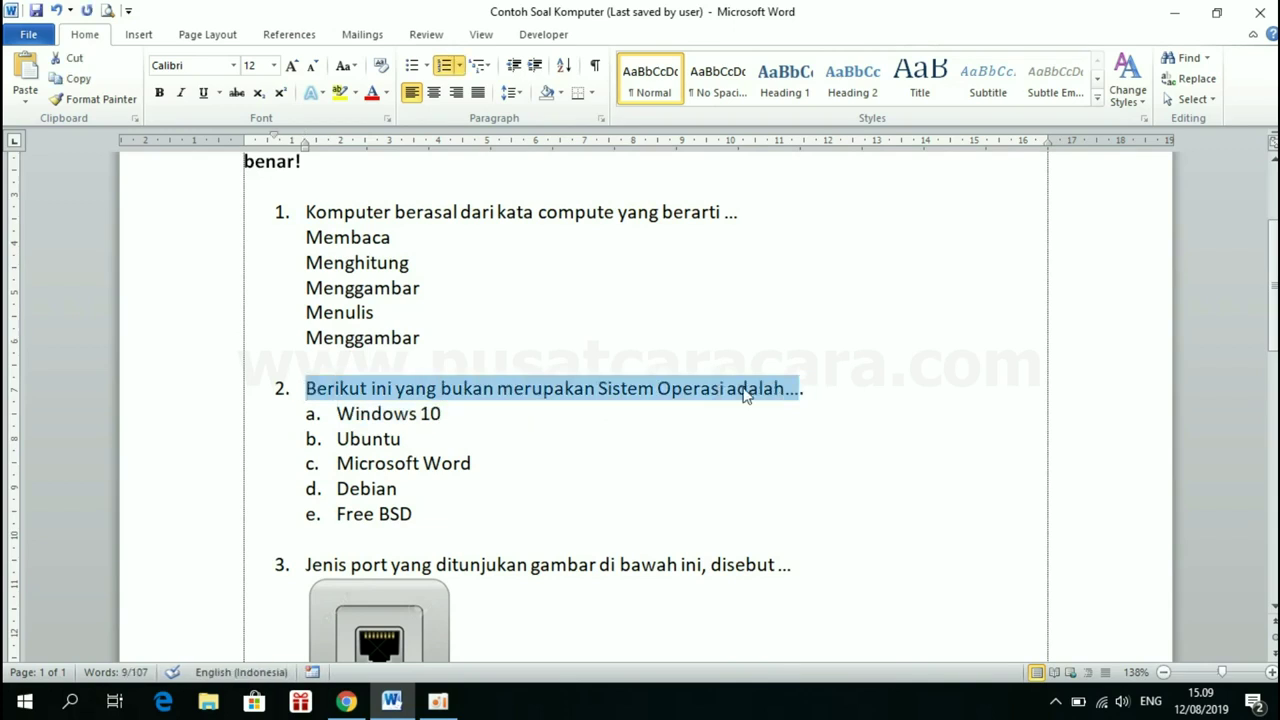
pyautogui.click(346, 701)
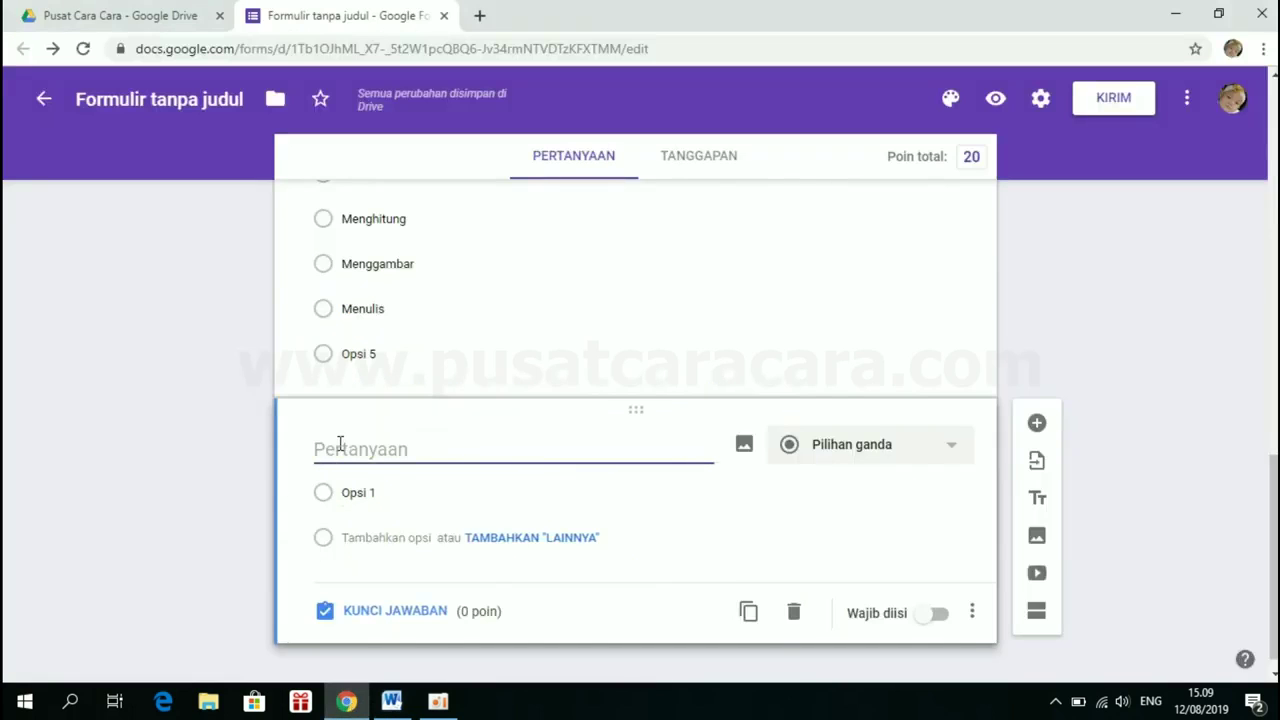
pyautogui.hotkey('ctrl', 'v')
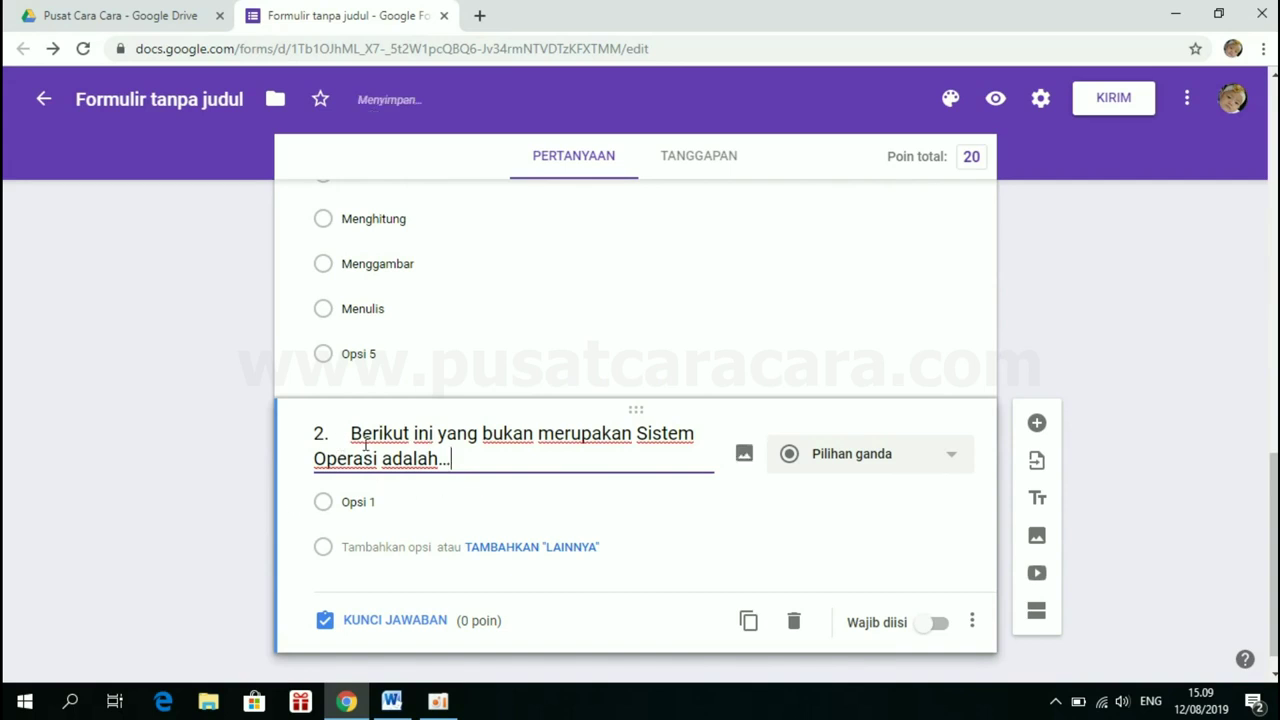
pyautogui.press('BackSpace')
pyautogui.press('BackSpace')
pyautogui.press('BackSpace')
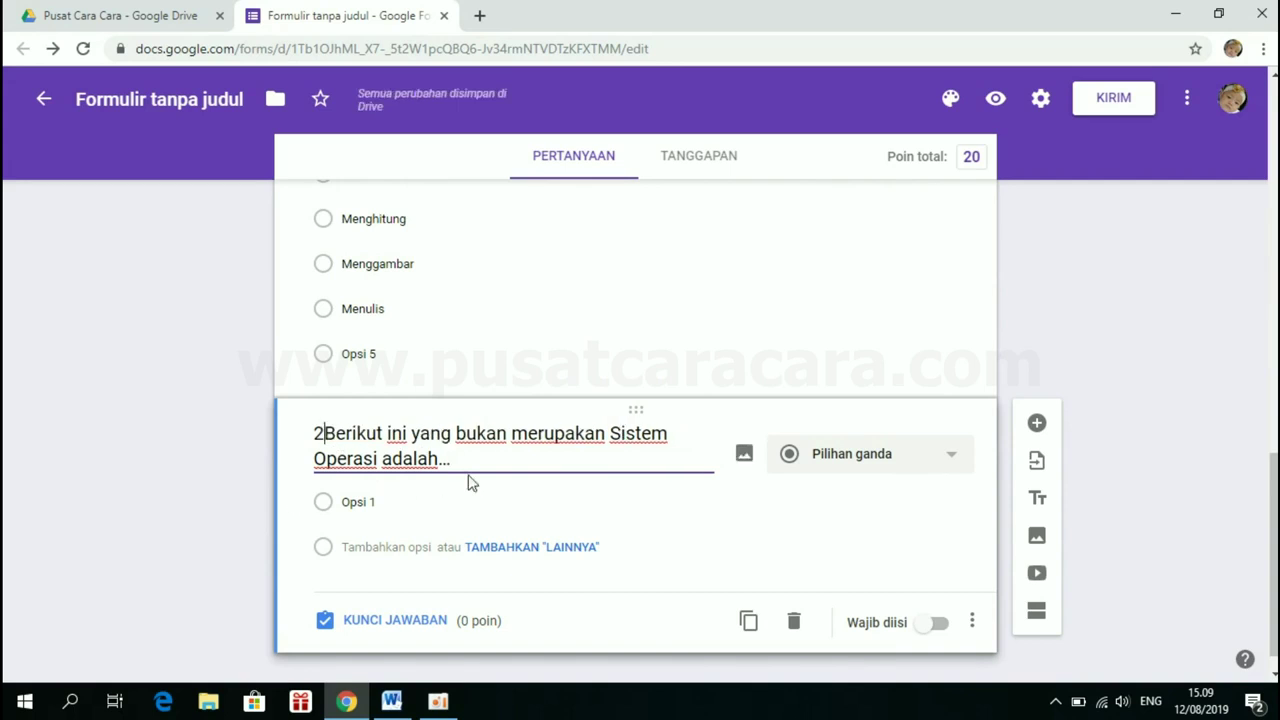
# Remove the a–e numbering from question 2's five answers in Word
pyautogui.click(392, 702)
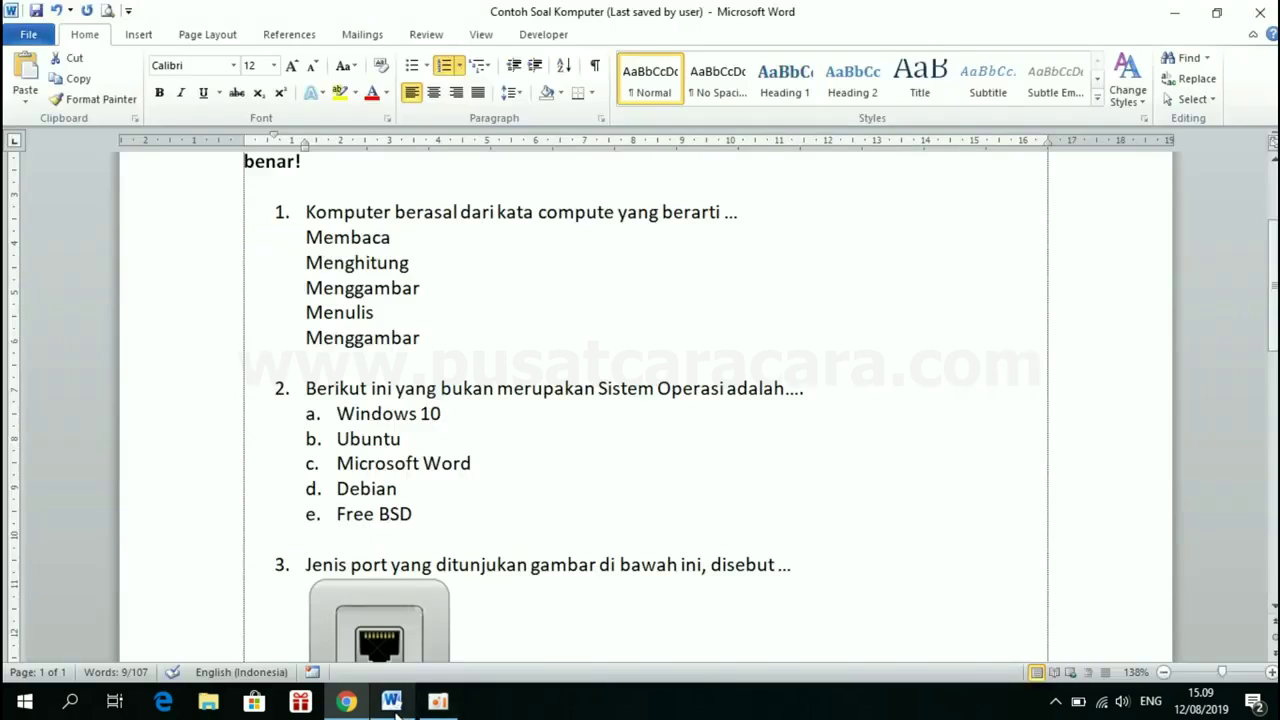
pyautogui.moveTo(339, 415); pyautogui.dragTo(480, 518)
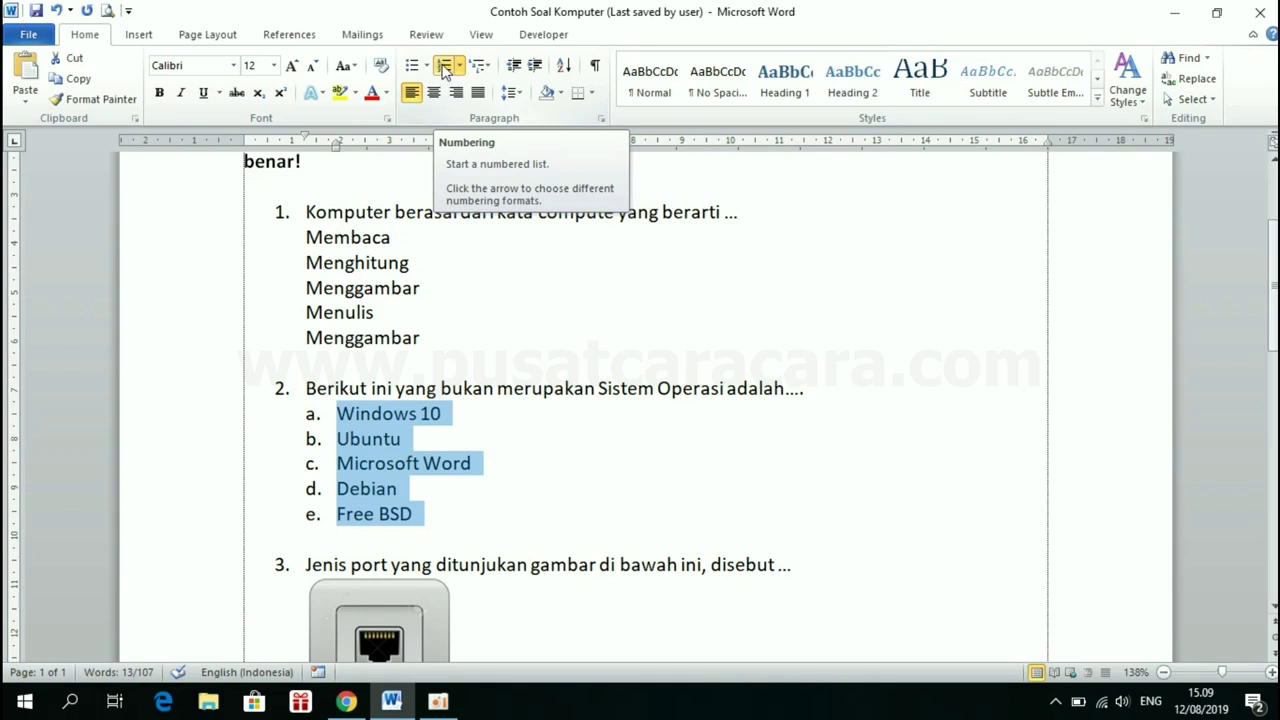
pyautogui.click(445, 66)
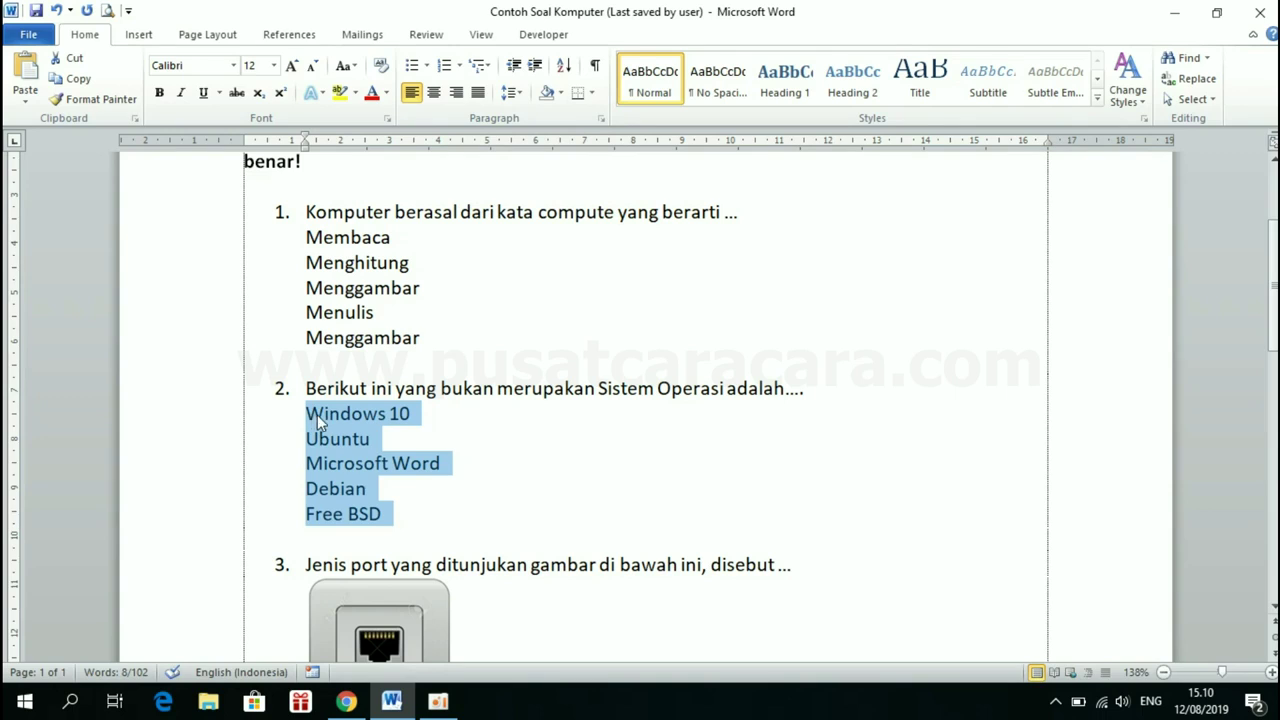
pyautogui.click(348, 703)
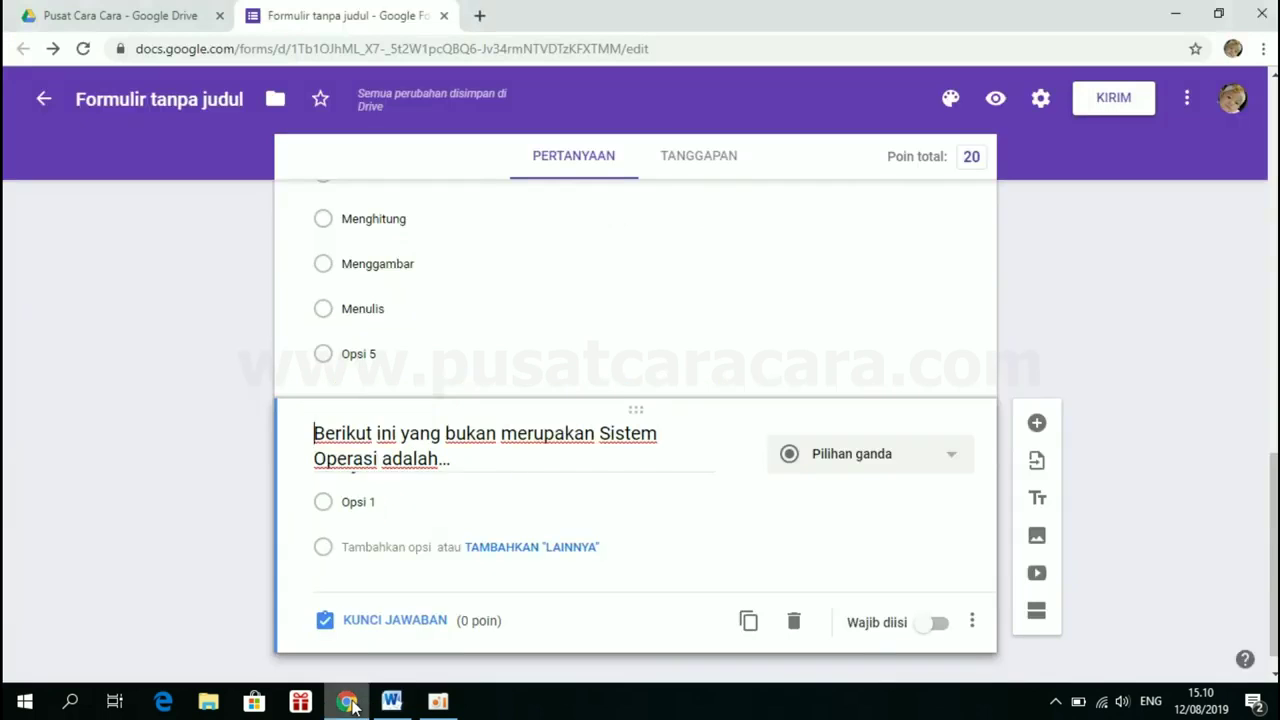
# Give question 2 the options Windows 10, Ubuntu, Microsoft Word, Debian, Free BSD, marking Microsoft Word correct
pyautogui.click(386, 501)
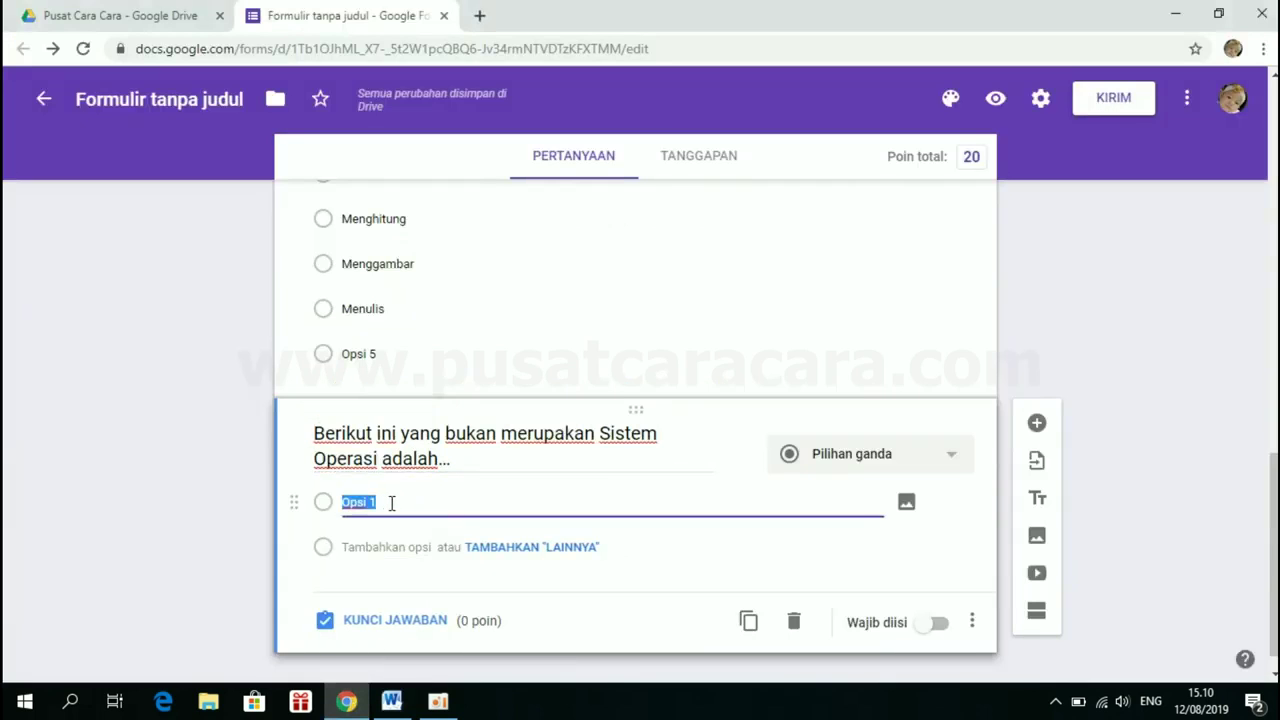
pyautogui.press('BackSpace')
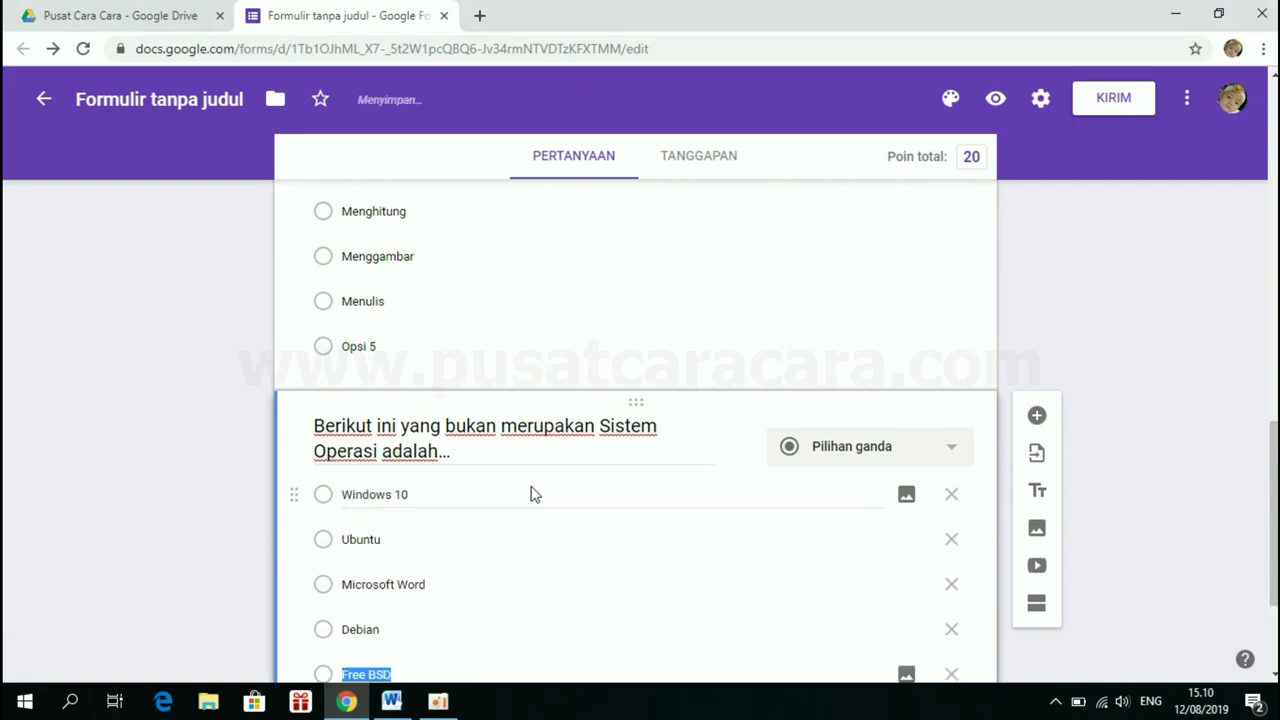
pyautogui.scroll(-3, 531, 490)
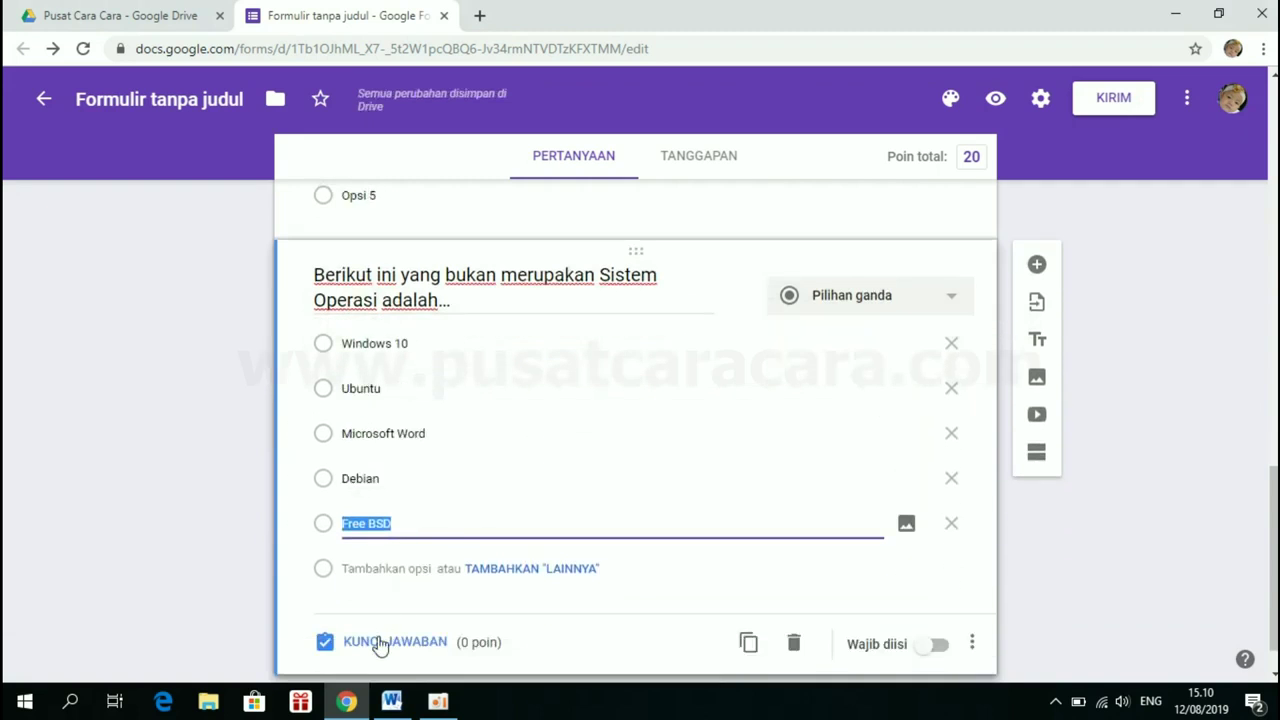
pyautogui.click(380, 641)
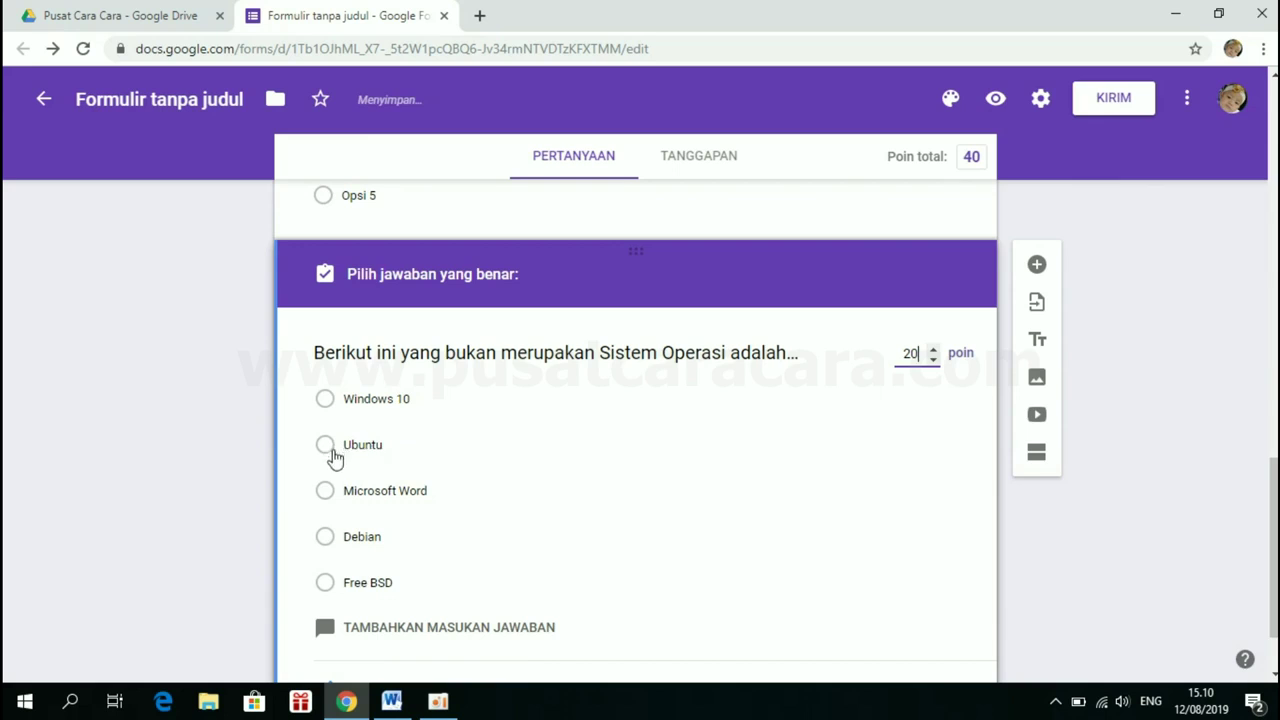
pyautogui.click(326, 494)
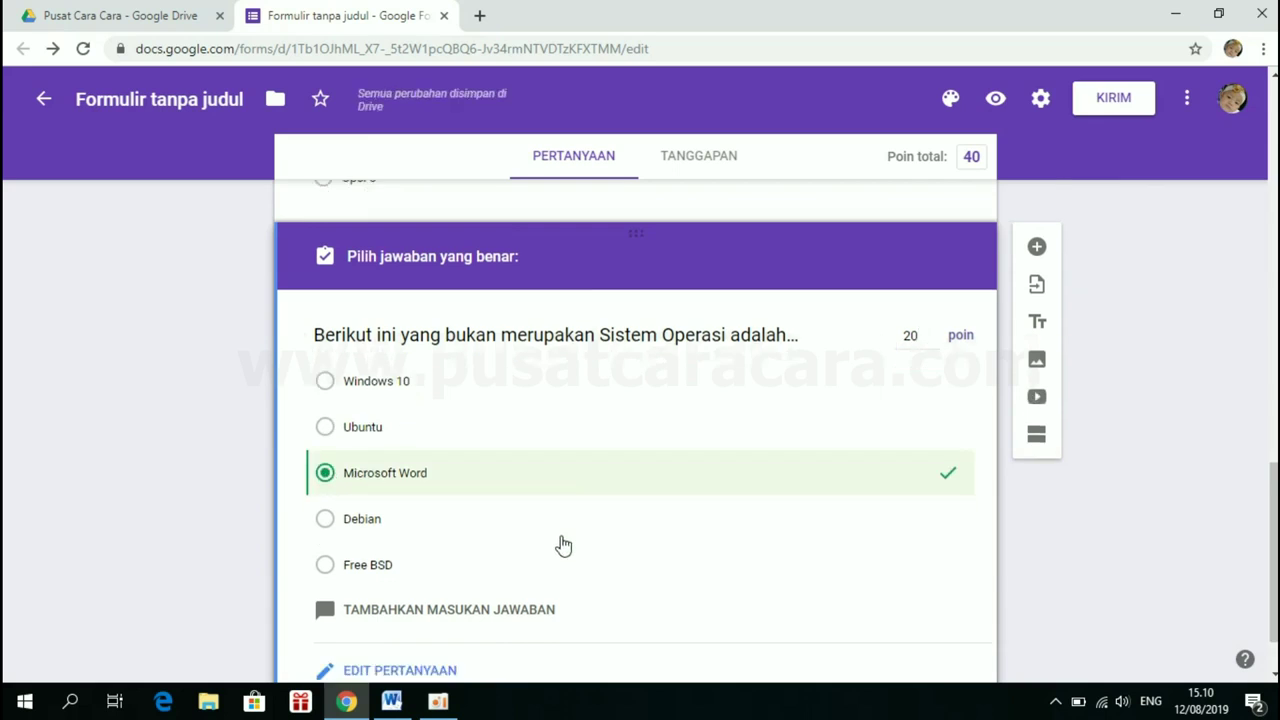
pyautogui.scroll(-1, 563, 545)
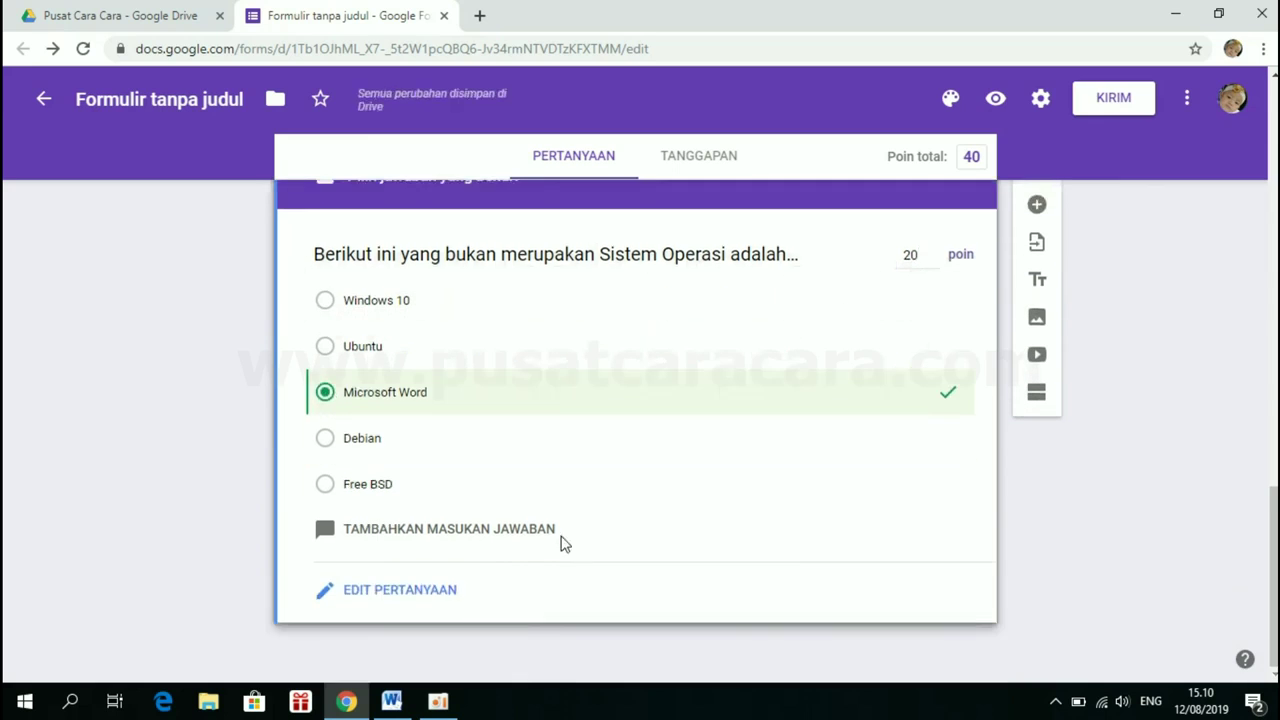
pyautogui.click(391, 592)
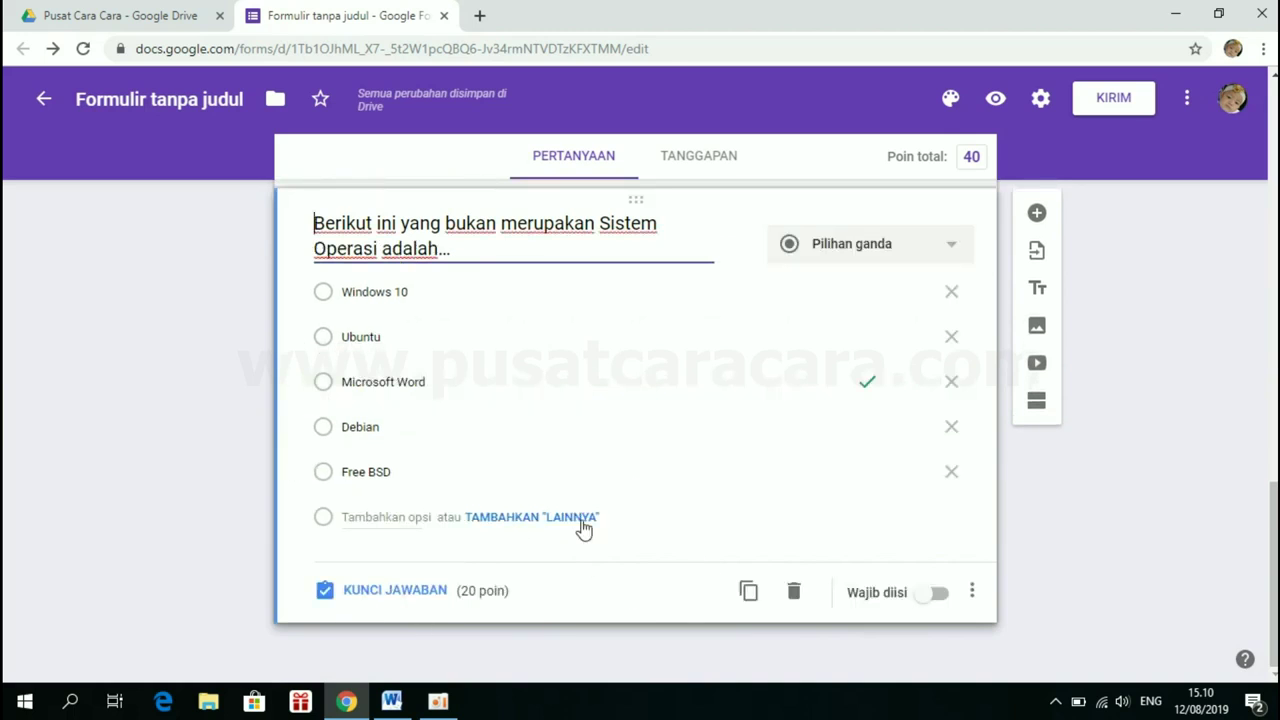
# Add a new blank question below the operating-system question
pyautogui.scroll(3, 583, 527)
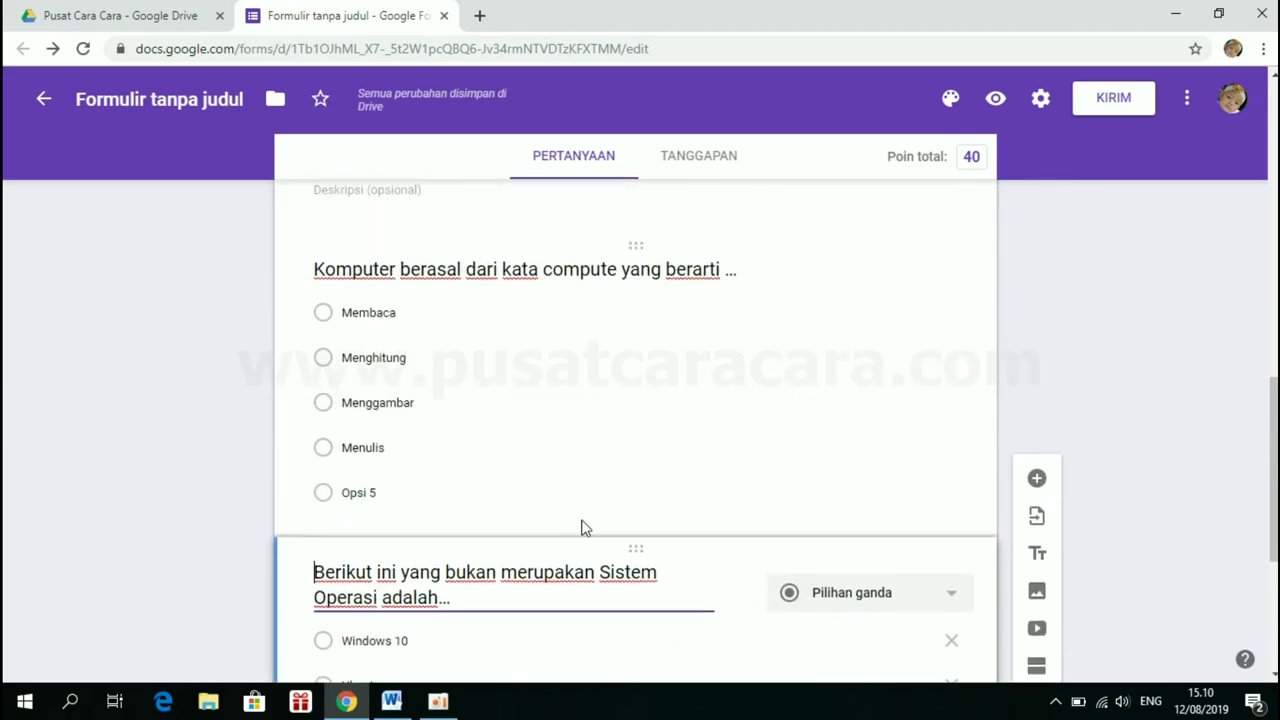
pyautogui.scroll(-4, 583, 527)
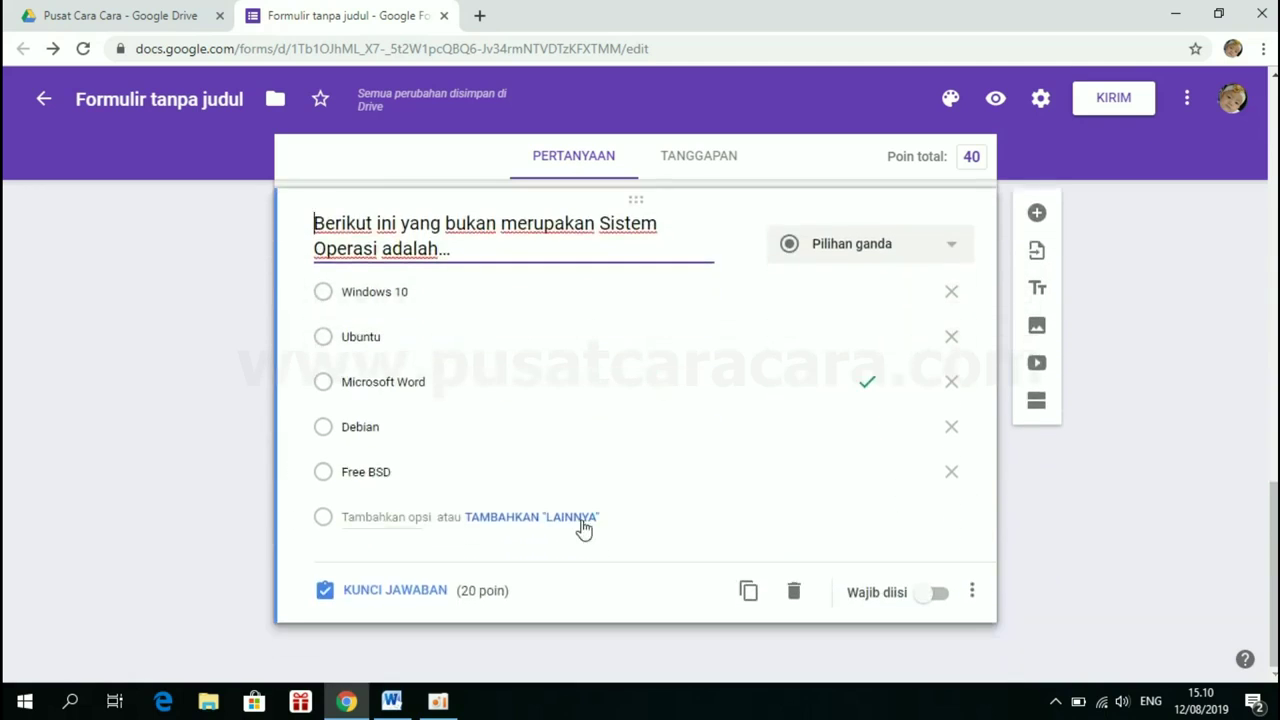
pyautogui.click(1037, 213)
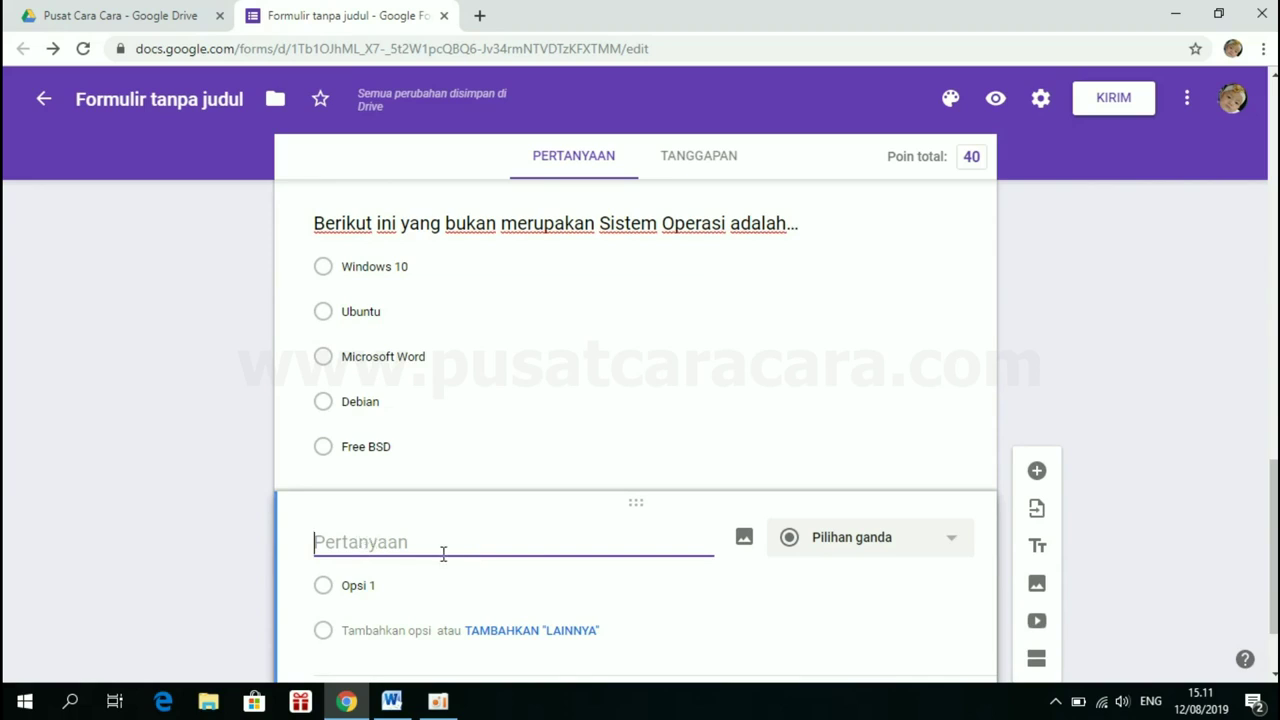
# Paste 'Jenis port yang ditunjukan gambar di bawah ini, disebut ...' into the new question, without '3.'
pyautogui.click(397, 706)
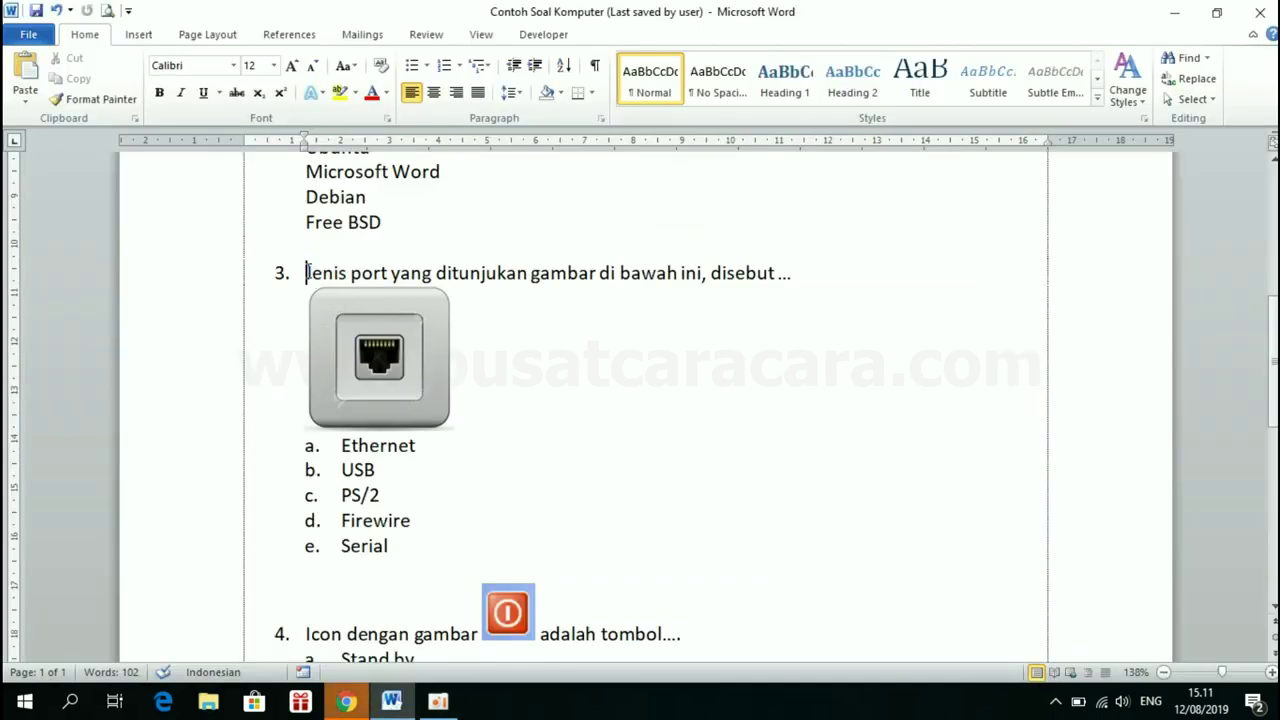
pyautogui.moveTo(307, 272); pyautogui.dragTo(765, 278)
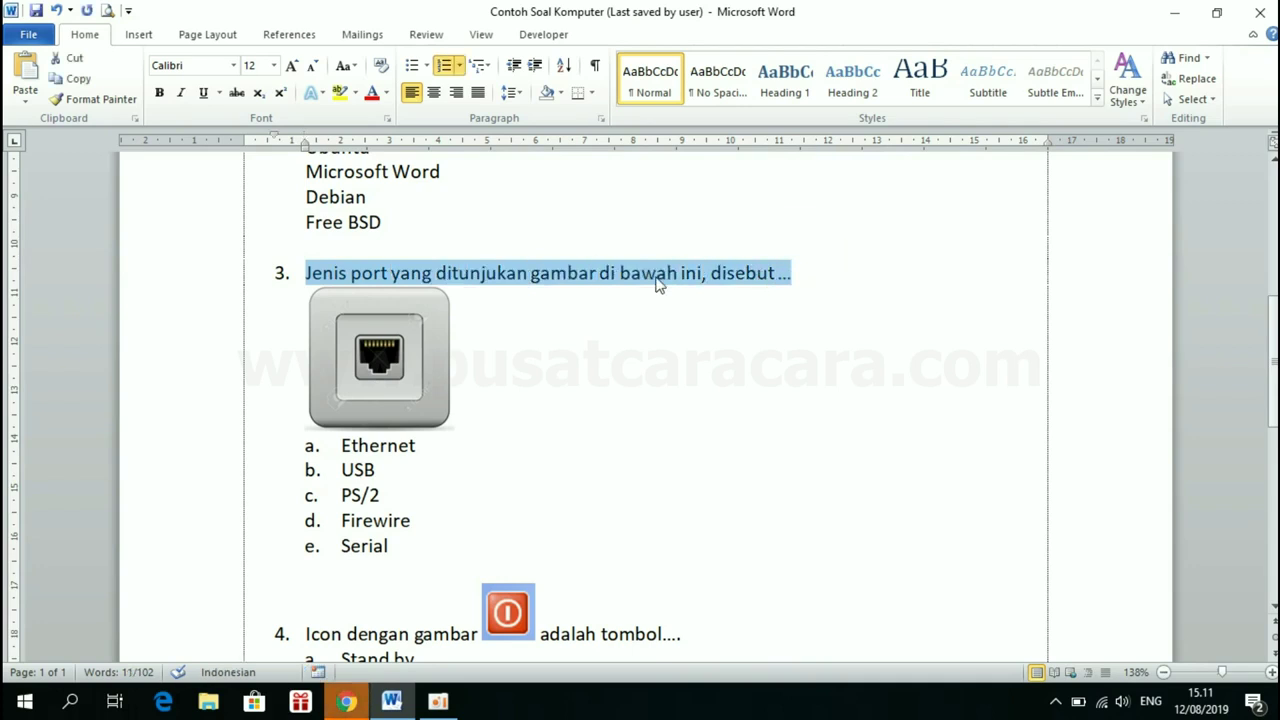
pyautogui.click(347, 702)
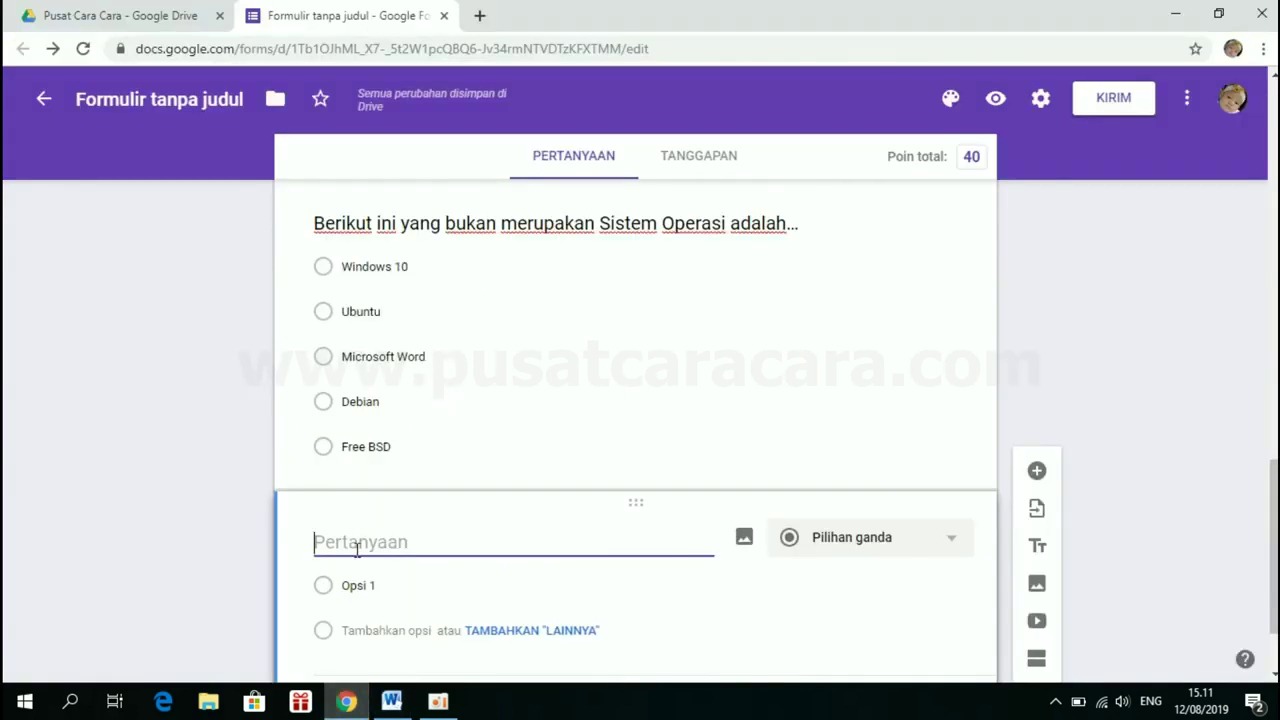
pyautogui.write('3.\tJenis port yang ditunjukan gambar di bawah ini, disebut ...')
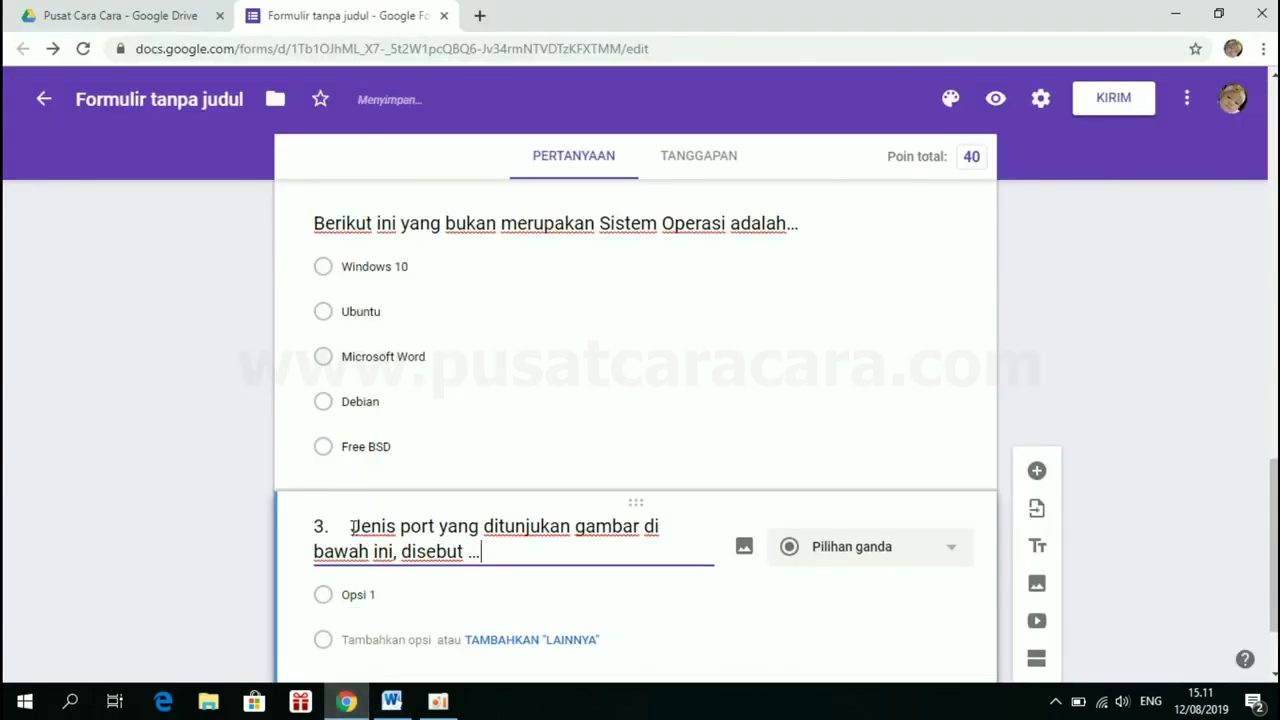
pyautogui.press('BackSpace')
pyautogui.press('BackSpace')
pyautogui.press('BackSpace')
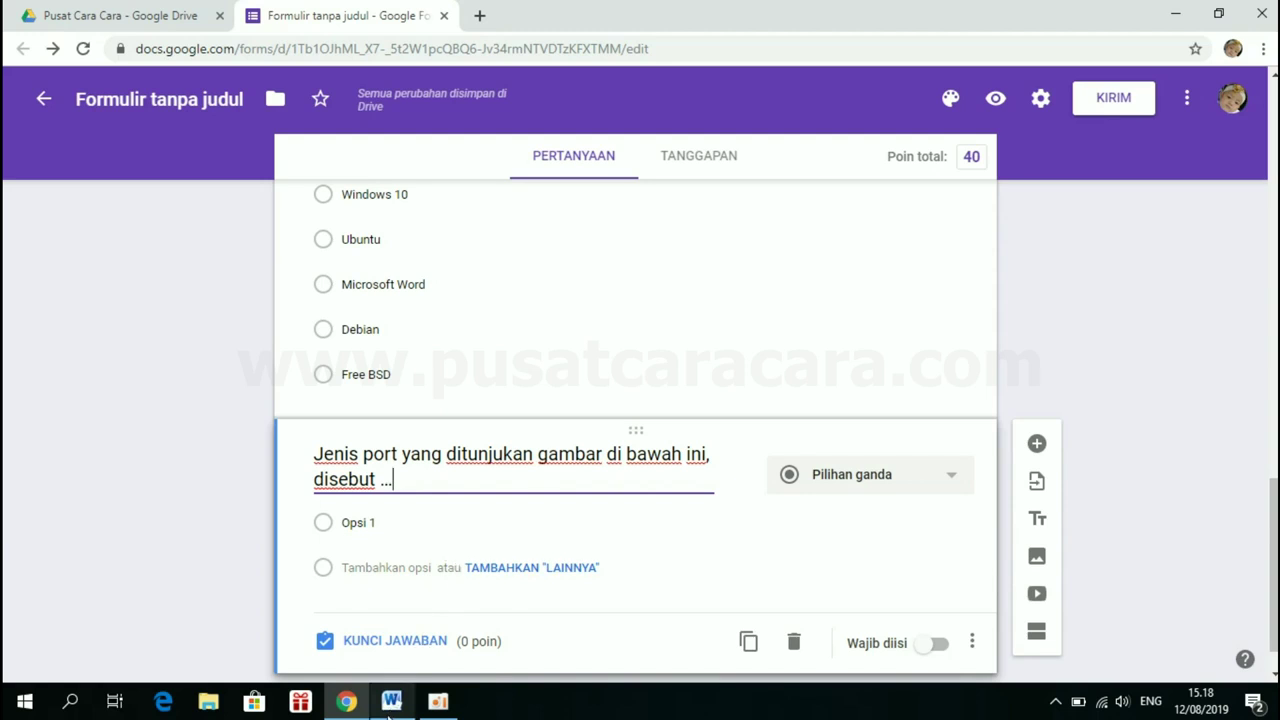
# Back in Word, select question 3's Ethernet port picture
pyautogui.moveTo(390, 710)
pyautogui.click(394, 630)
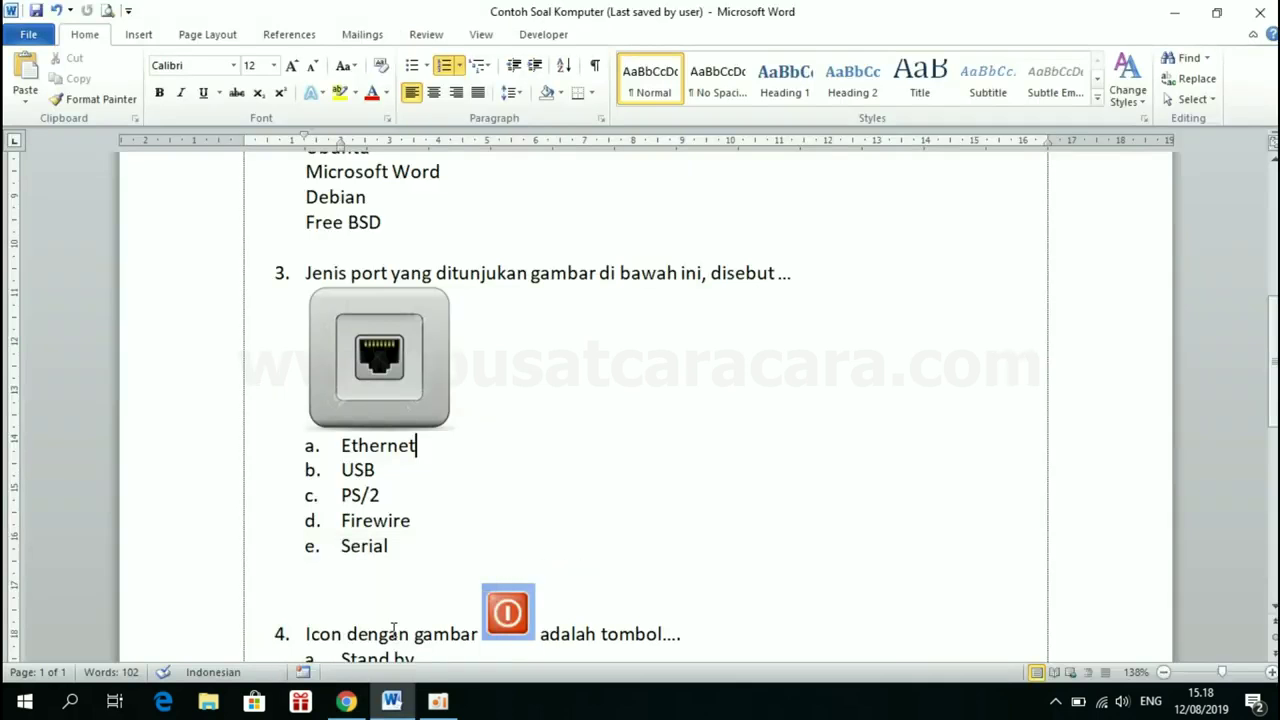
pyautogui.click(364, 321)
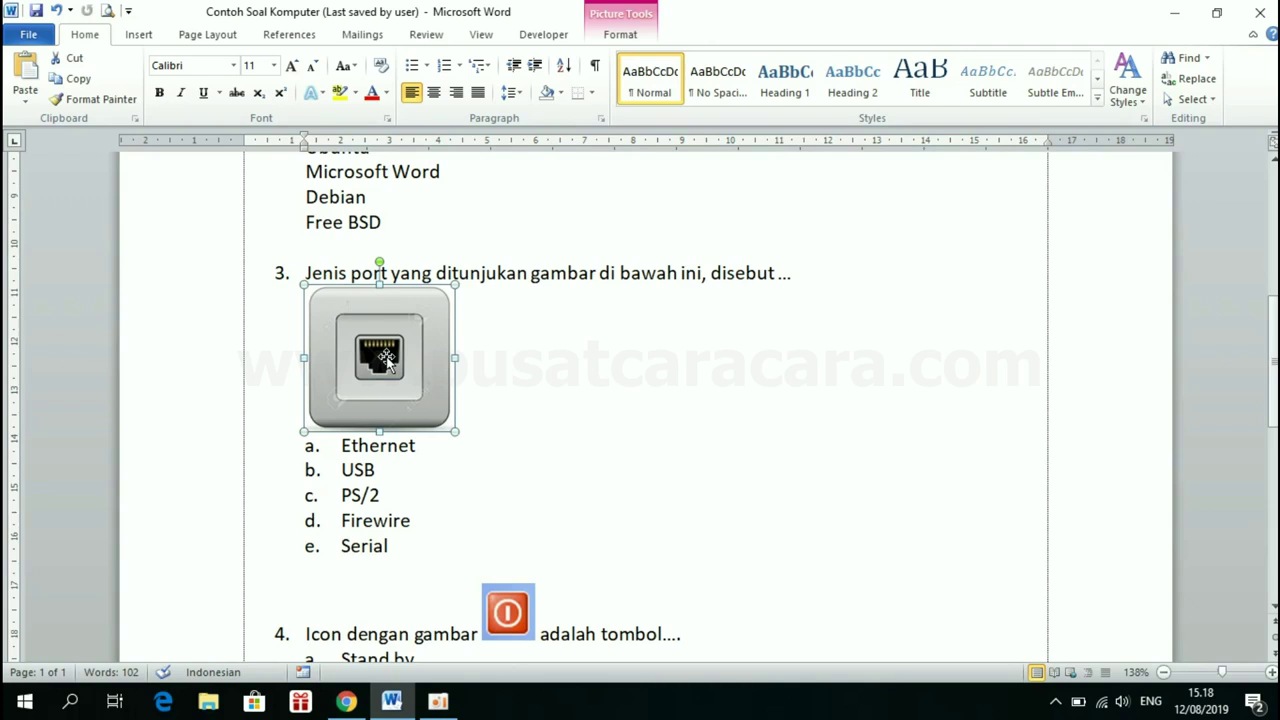
# Save the Ethernet port picture as JPEG 'LAN1' in the Pictures\Port folder
pyautogui.rightClick(387, 362)
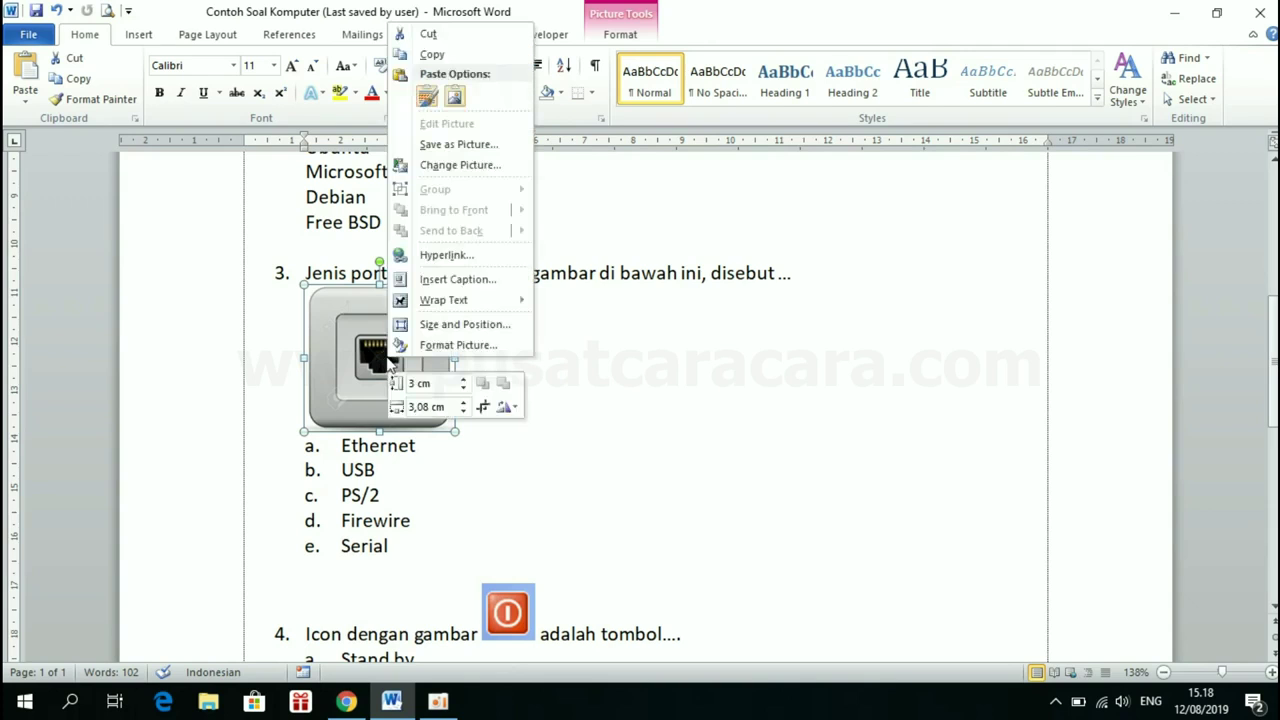
pyautogui.click(473, 148)
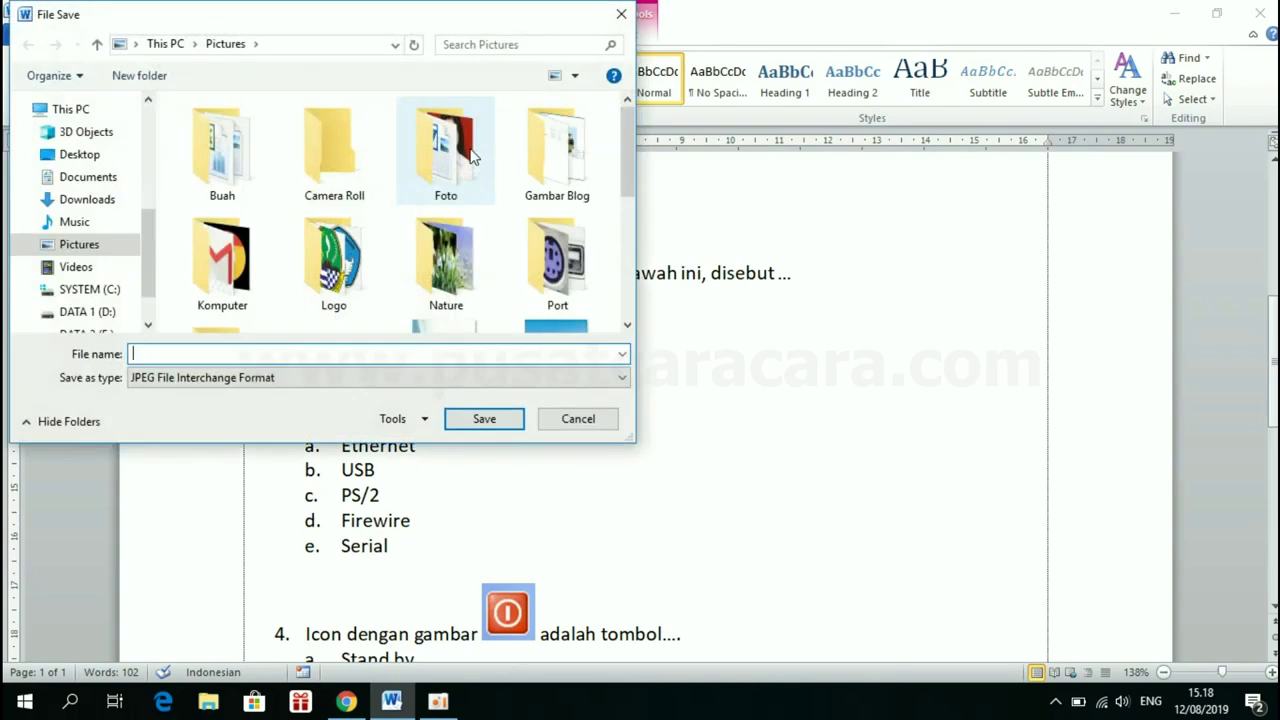
pyautogui.moveTo(624, 162); pyautogui.dragTo(629, 188)
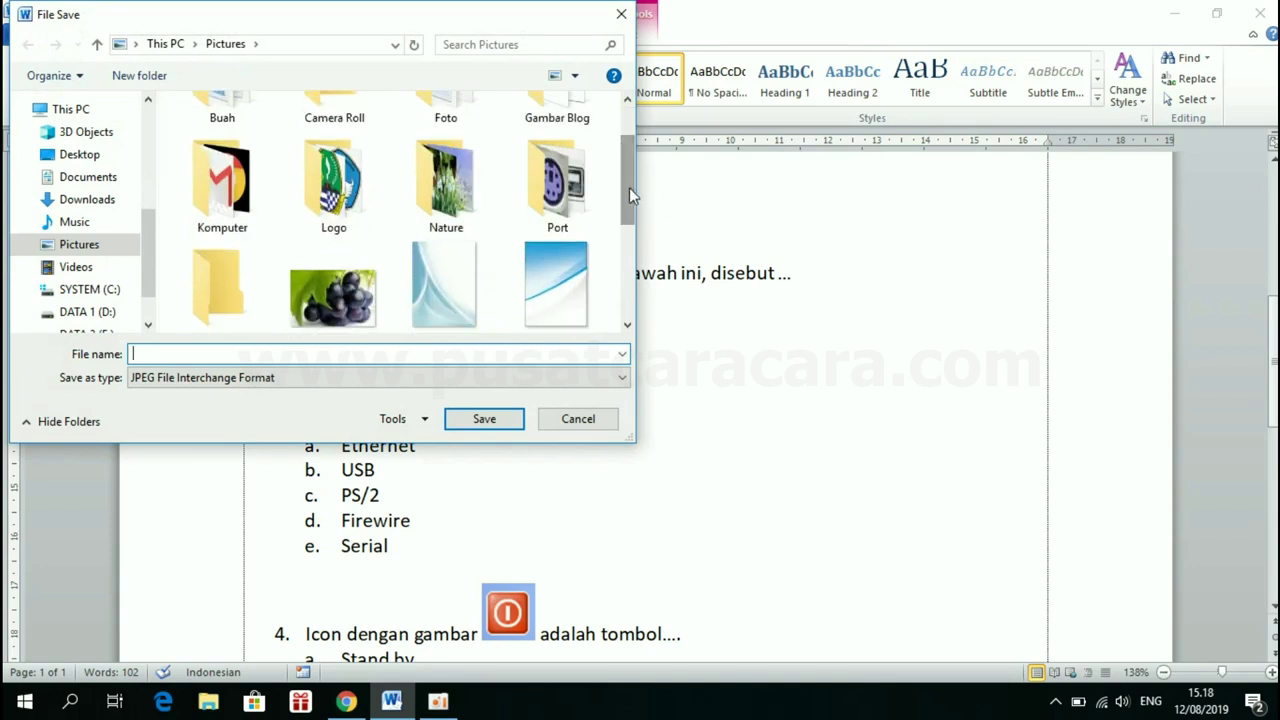
pyautogui.doubleClick(557, 185)
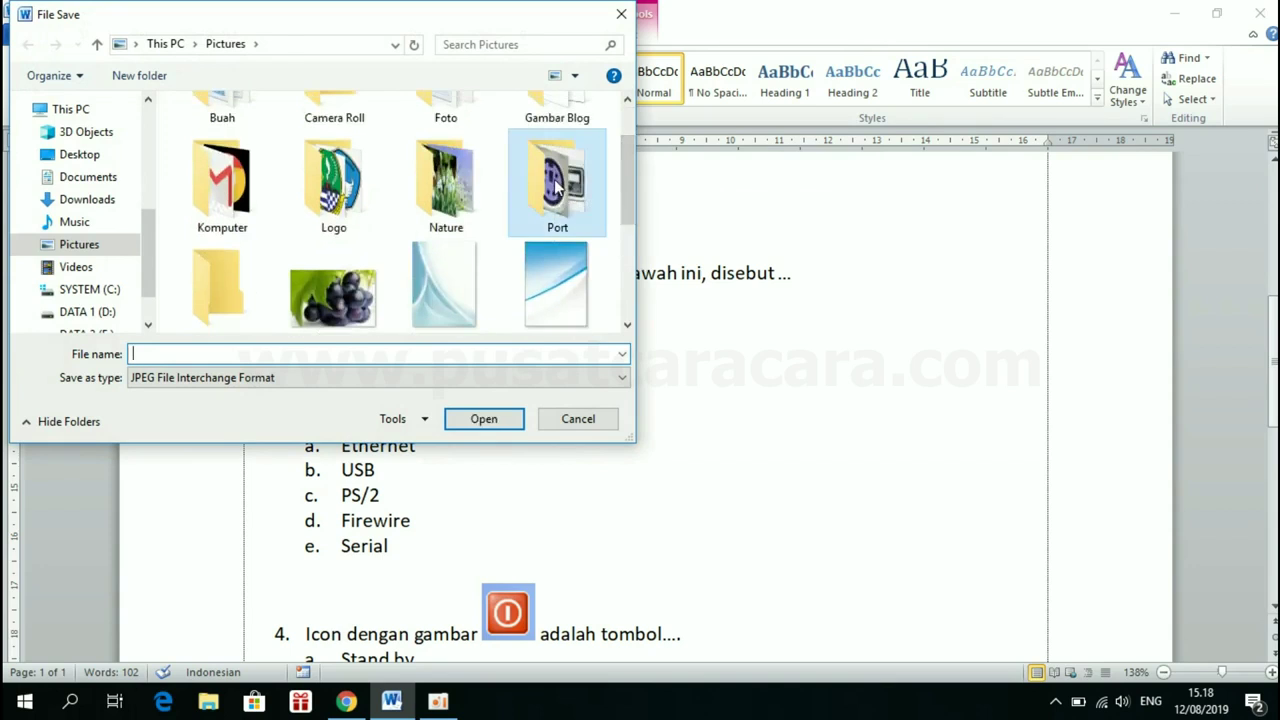
pyautogui.click(180, 353)
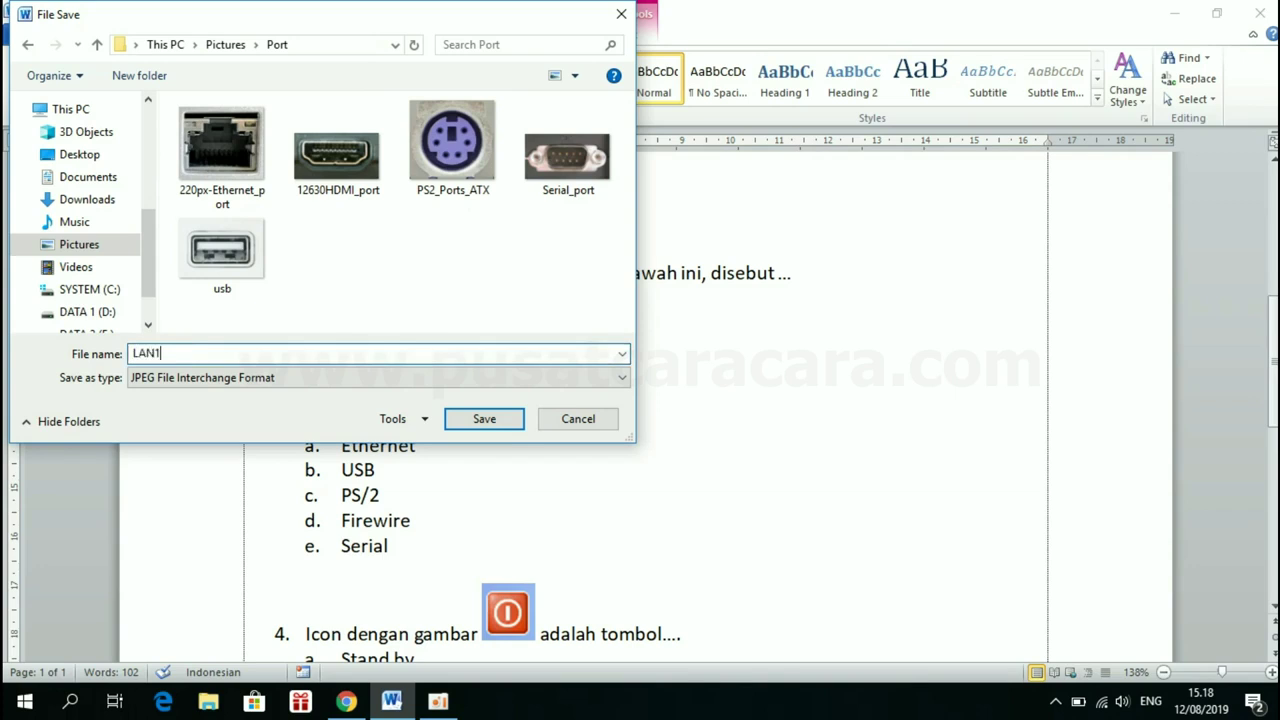
pyautogui.click(166, 391)
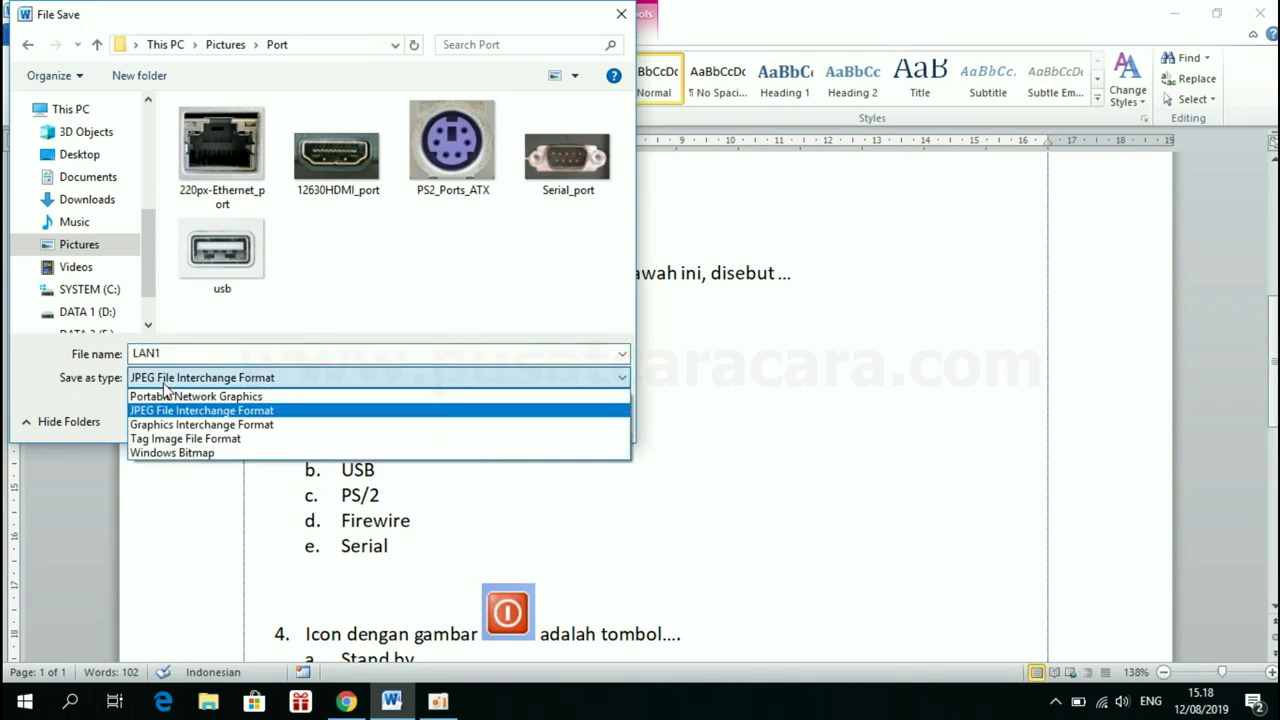
pyautogui.click(166, 391)
pyautogui.click(165, 386)
pyautogui.click(160, 413)
pyautogui.click(484, 419)
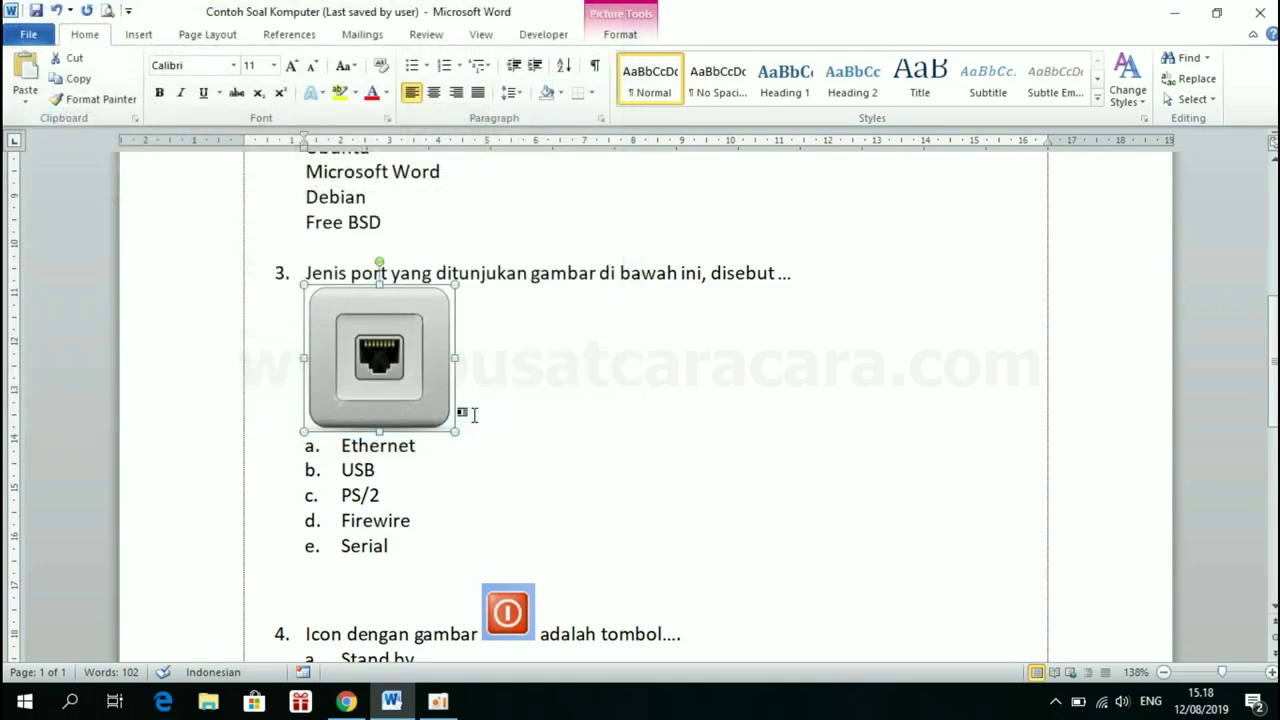
# Launch Snipping Tool from a Start-menu search for 'snipp' over the Word question document
pyautogui.click(518, 366)
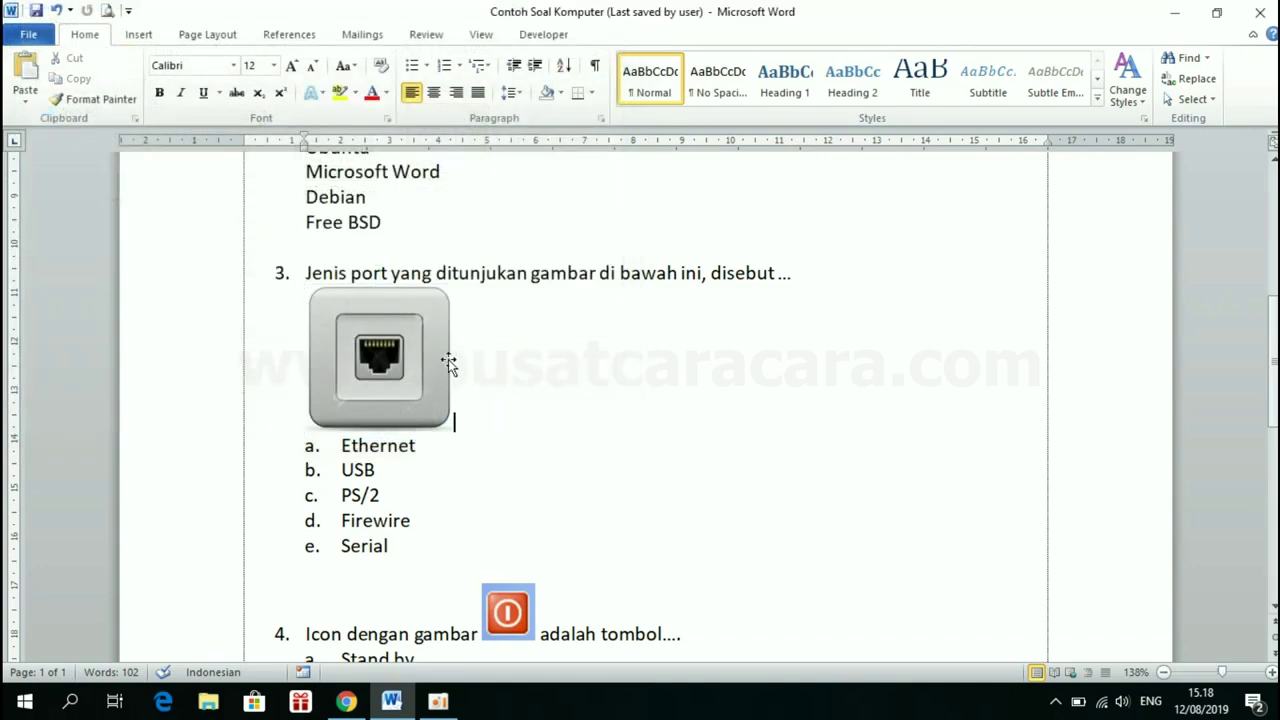
pyautogui.click(481, 470)
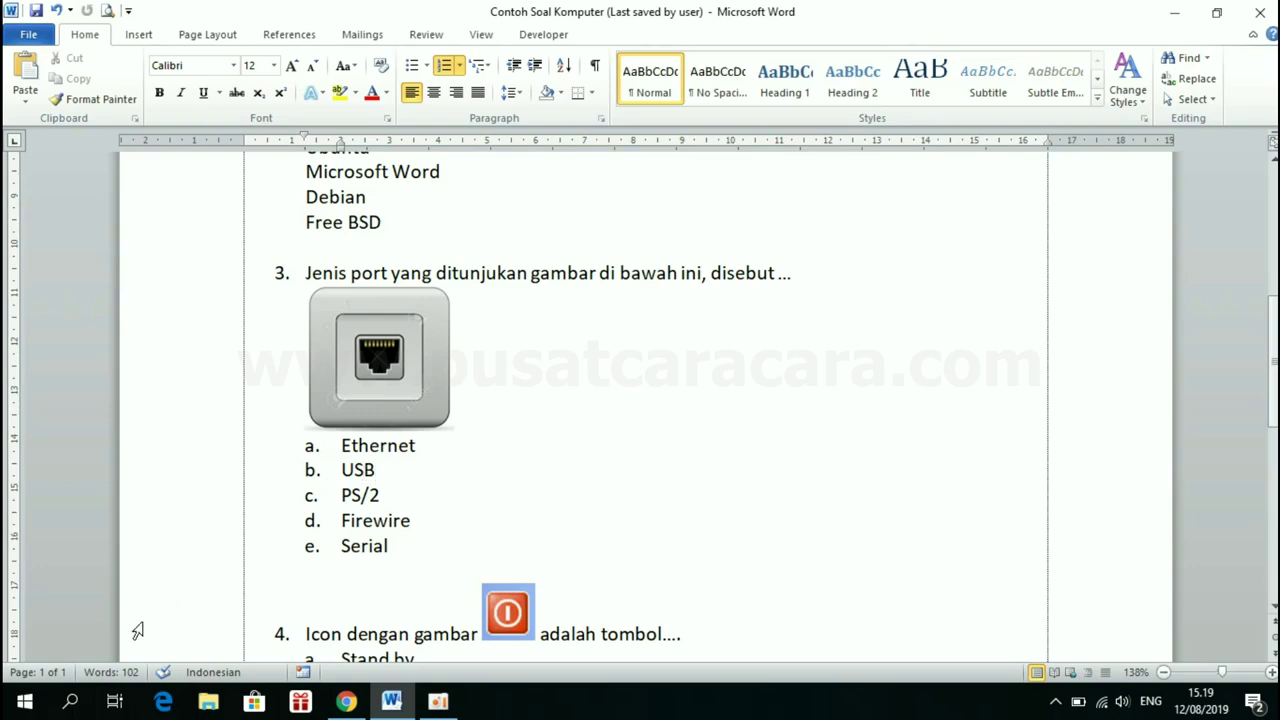
pyautogui.click(24, 703)
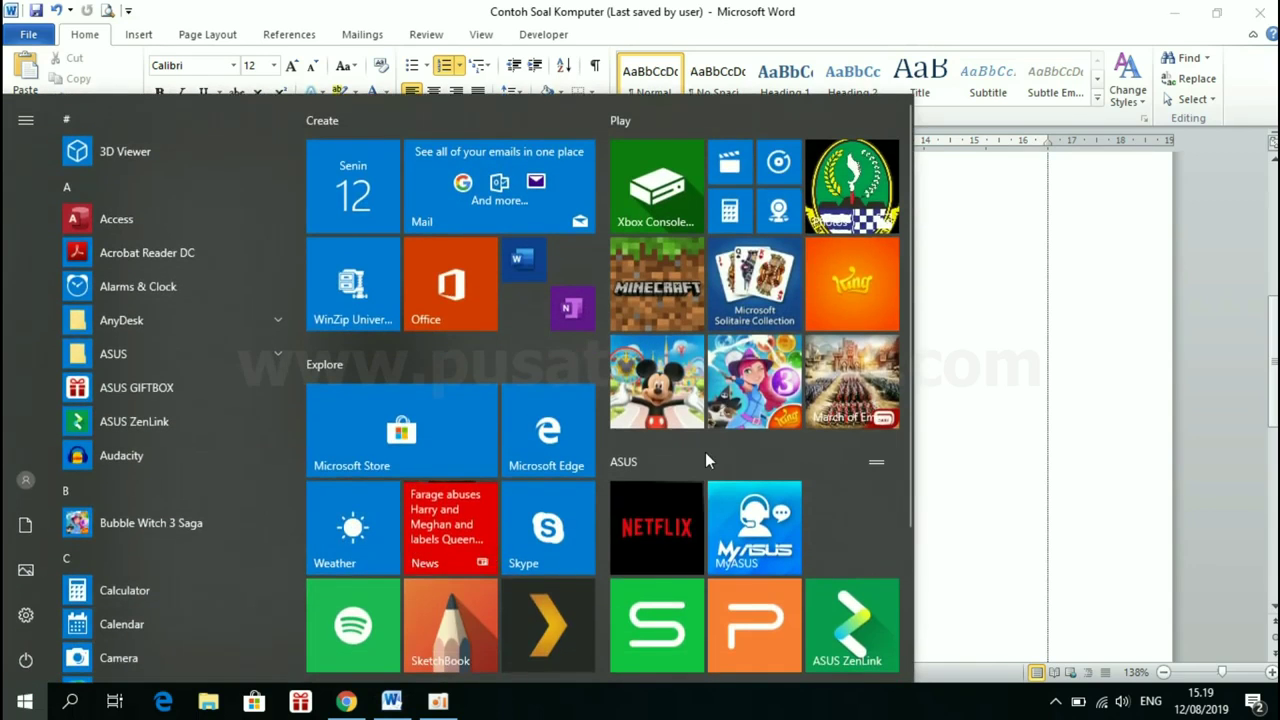
pyautogui.write('snipp')
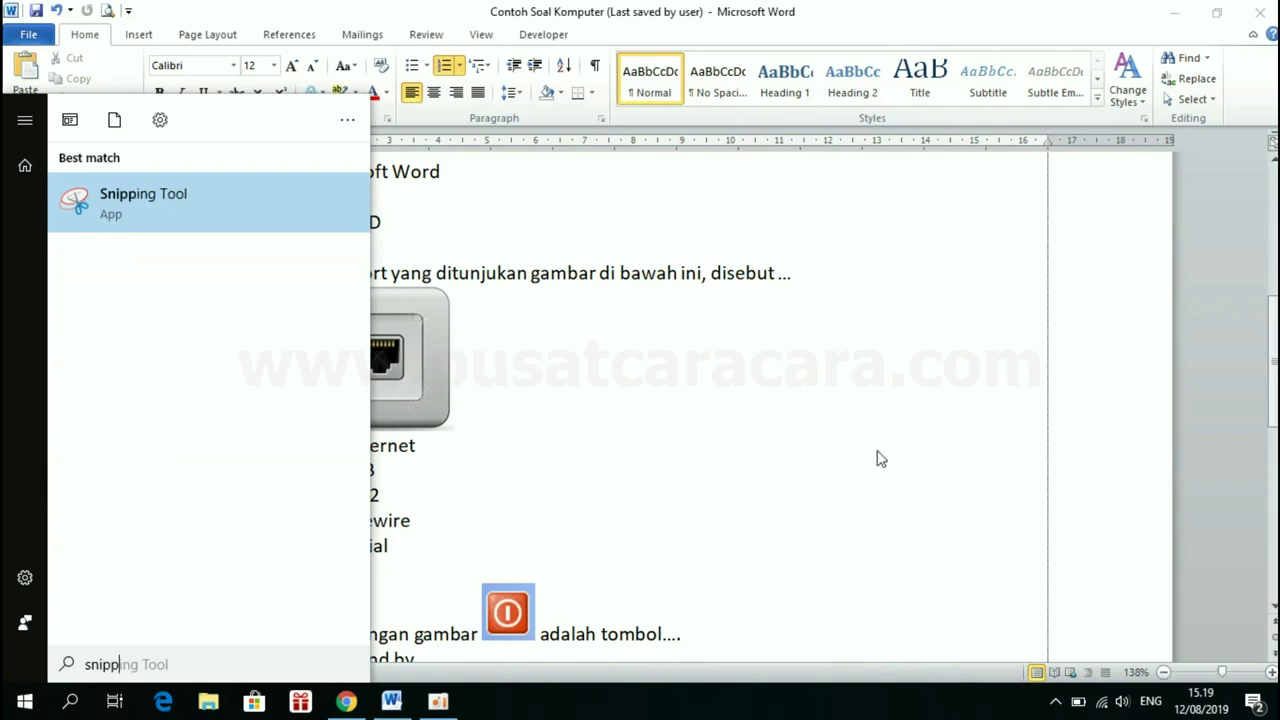
pyautogui.click(140, 200)
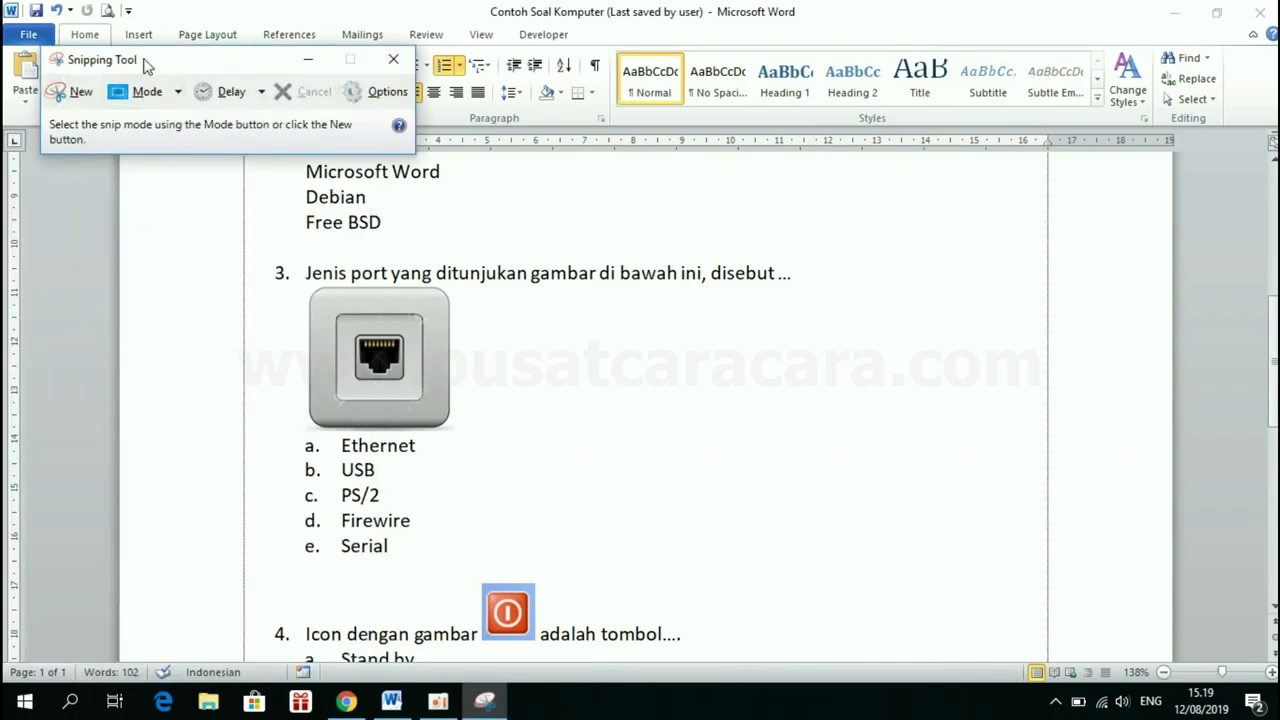
# Snip question 3's Ethernet port picture from the Word document, redoing the capture once
pyautogui.moveTo(149, 63); pyautogui.dragTo(965, 38)
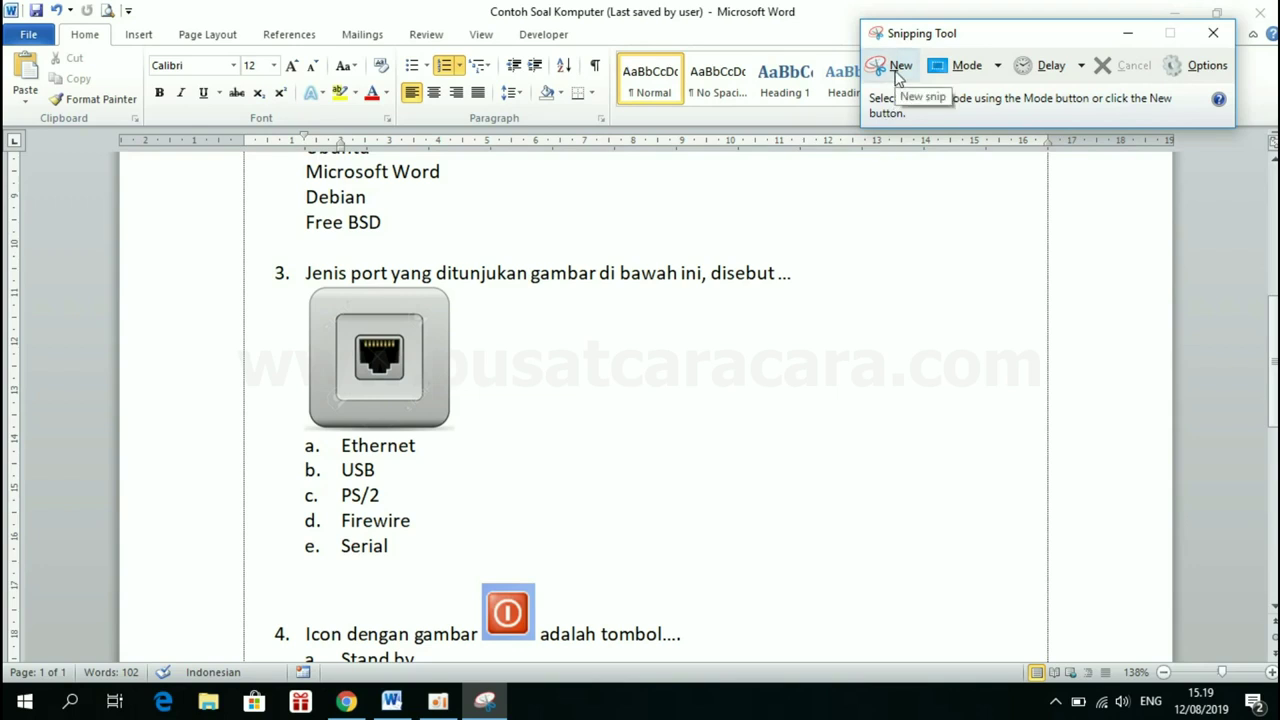
pyautogui.click(898, 68)
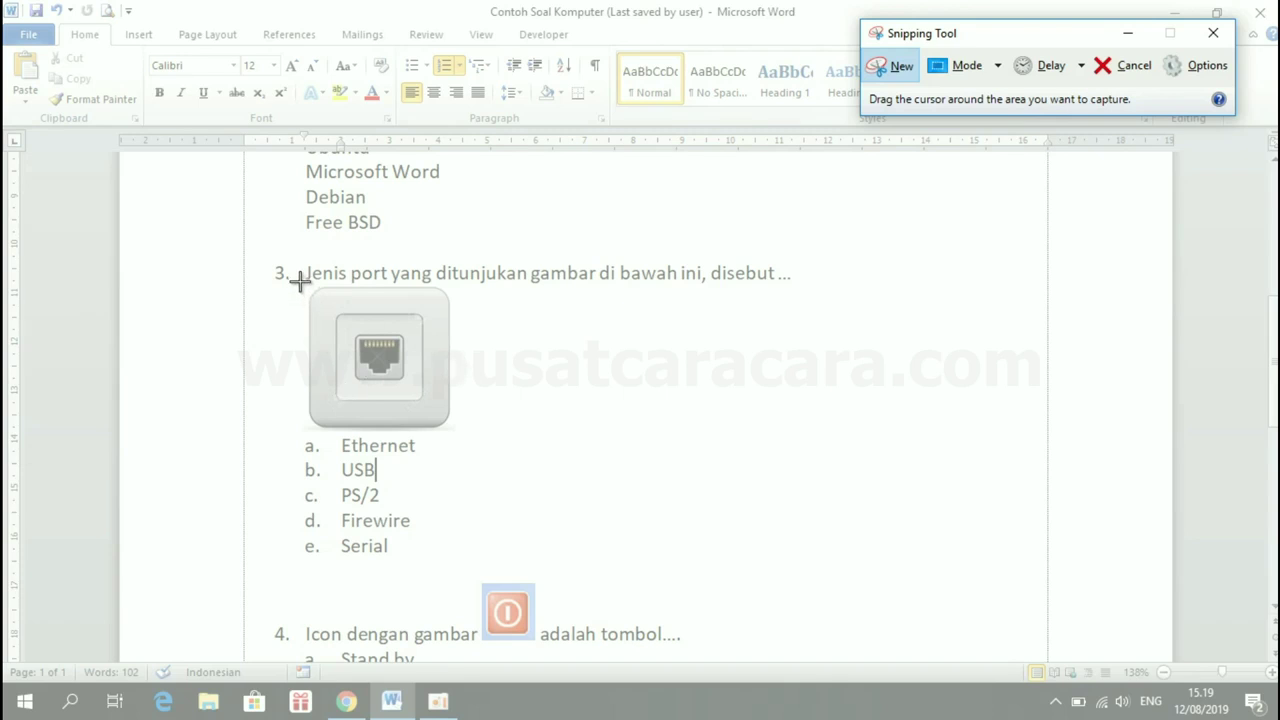
pyautogui.moveTo(300, 280); pyautogui.dragTo(457, 434)
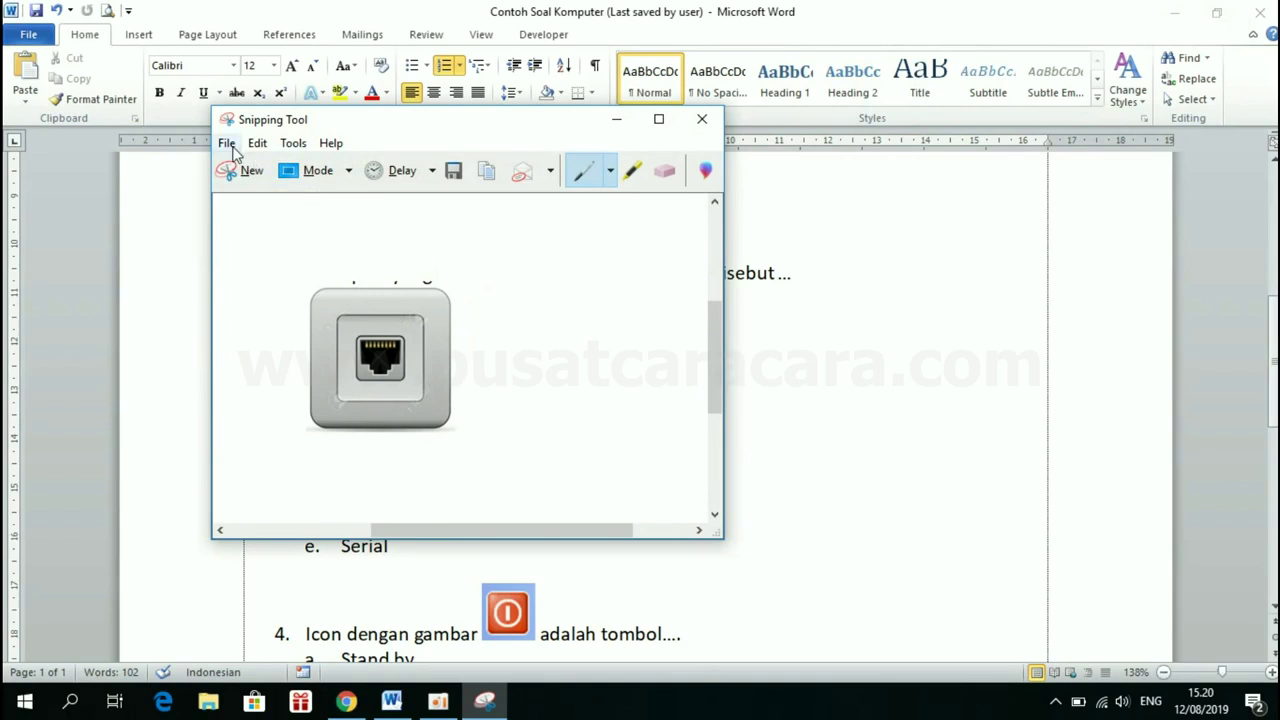
pyautogui.click(249, 176)
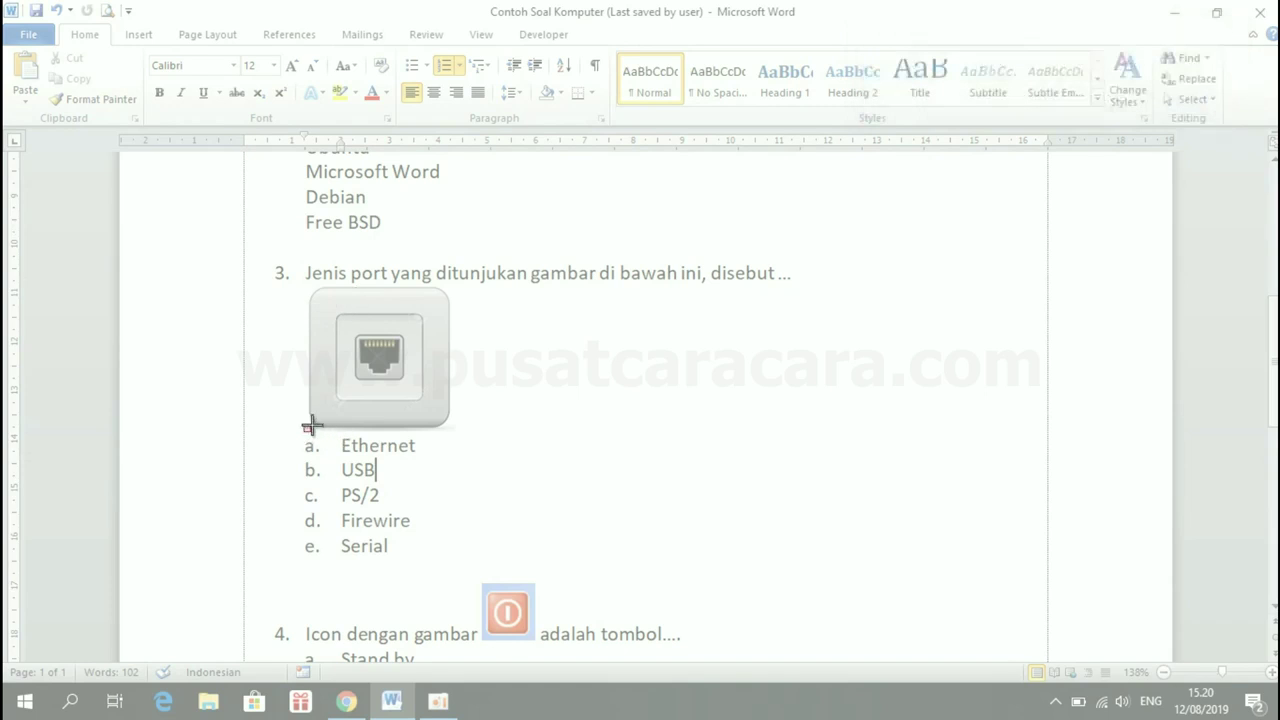
pyautogui.moveTo(303, 432); pyautogui.dragTo(455, 285)
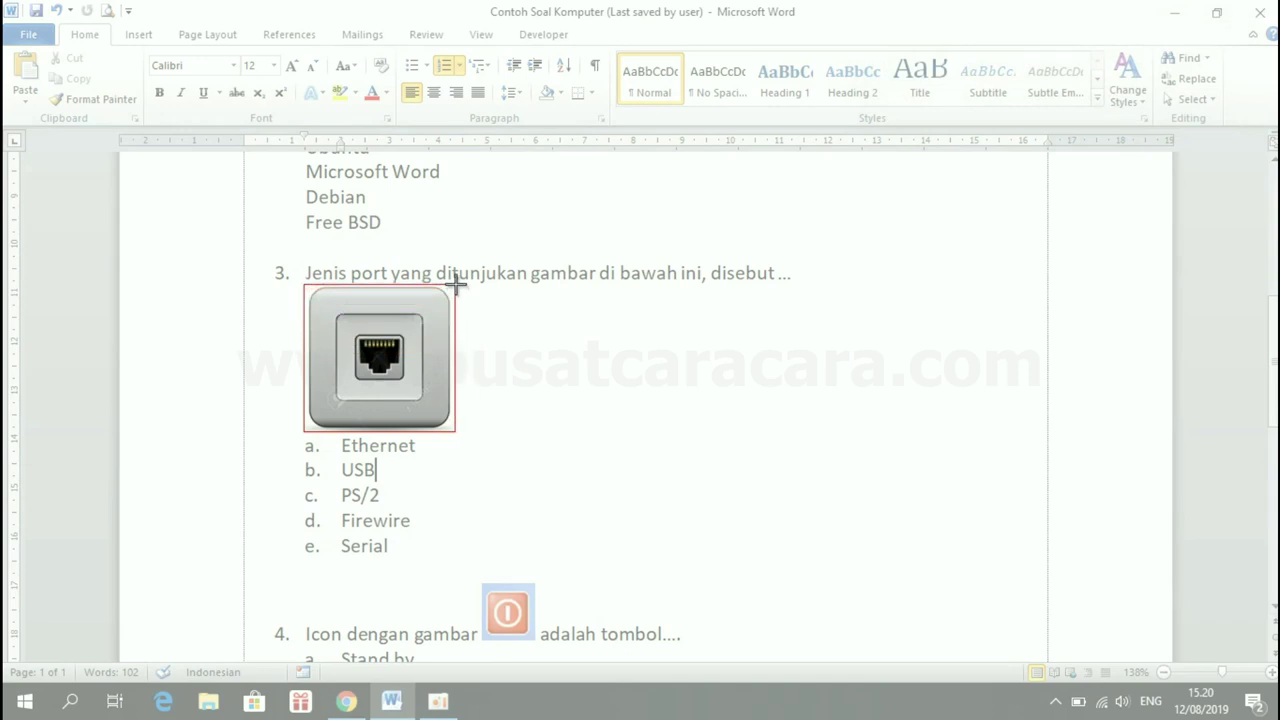
pyautogui.moveTo(455, 285); pyautogui.dragTo(455, 284)
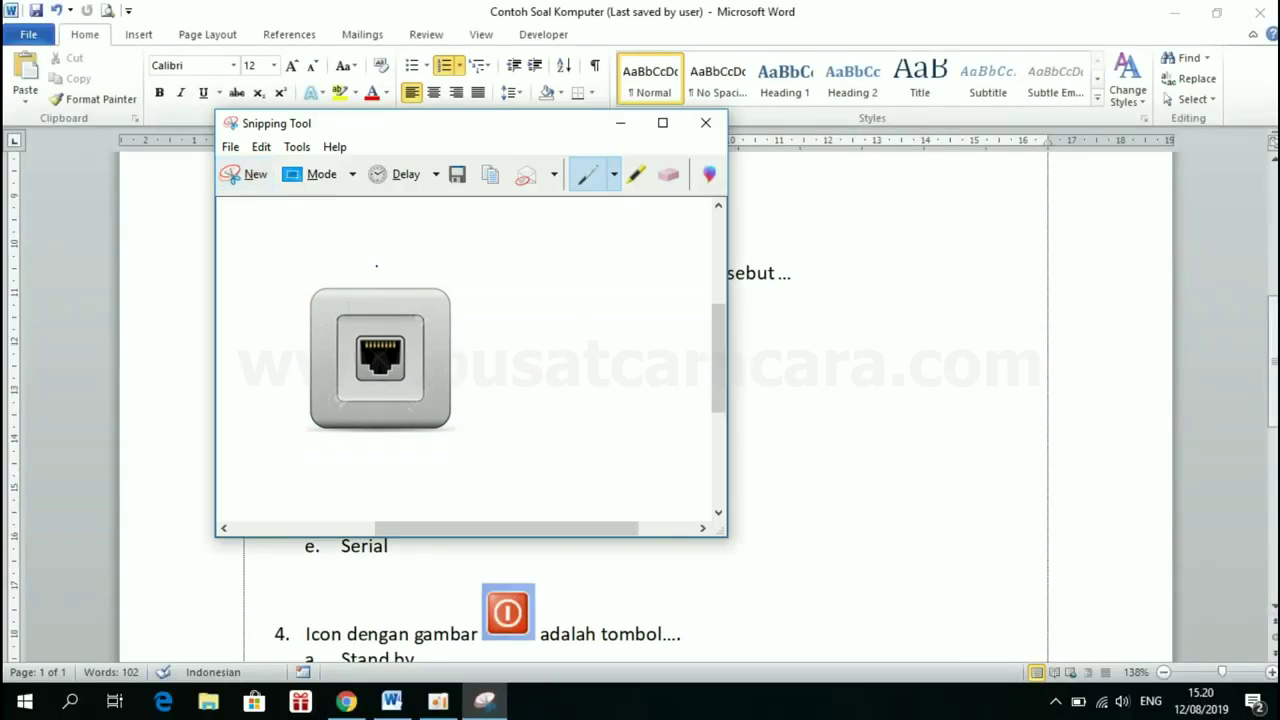
# Save the snip as JPEG 'LAN2' in Pictures\Port and close Snipping Tool
pyautogui.click(230, 149)
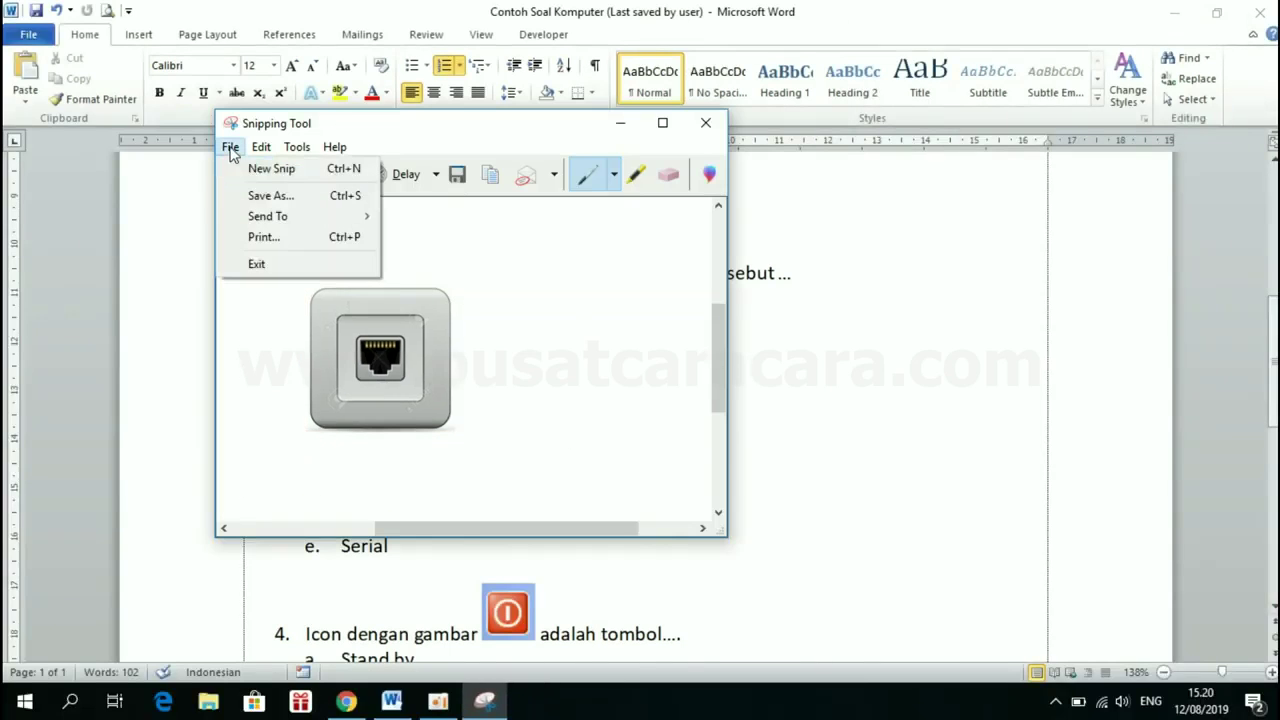
pyautogui.click(265, 197)
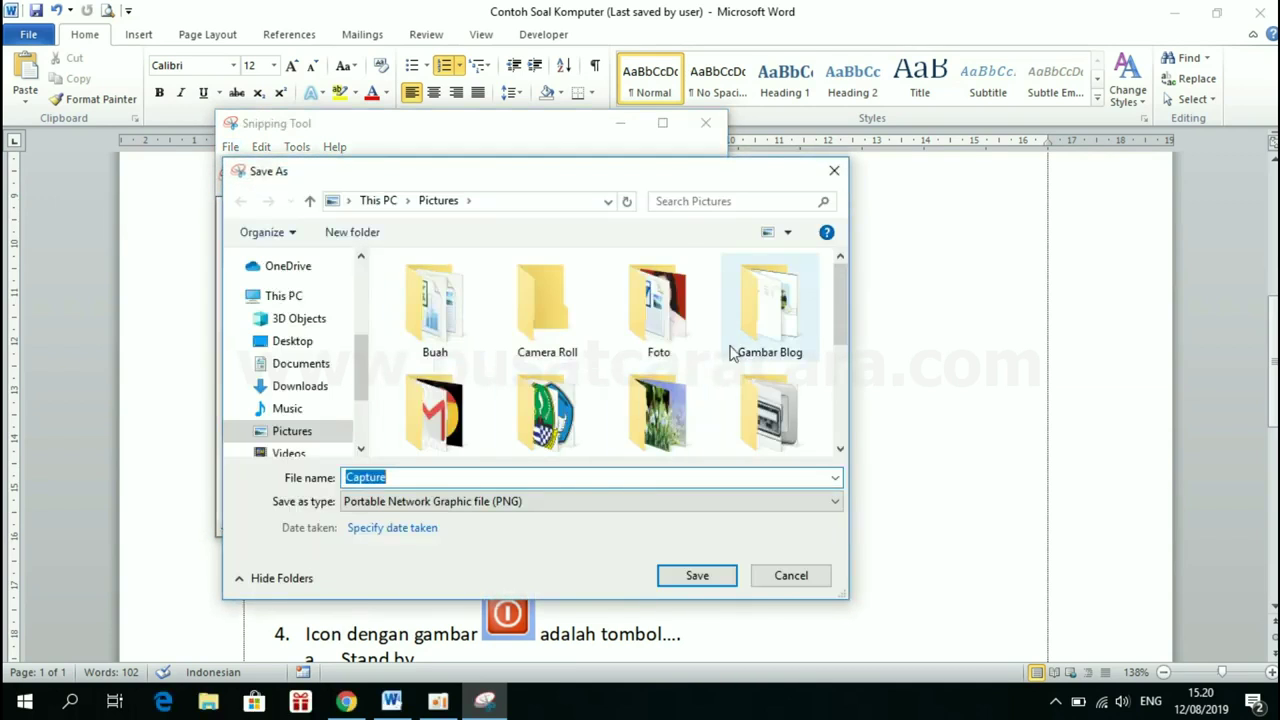
pyautogui.moveTo(839, 305); pyautogui.dragTo(842, 361)
pyautogui.click(770, 278)
pyautogui.doubleClick(770, 278)
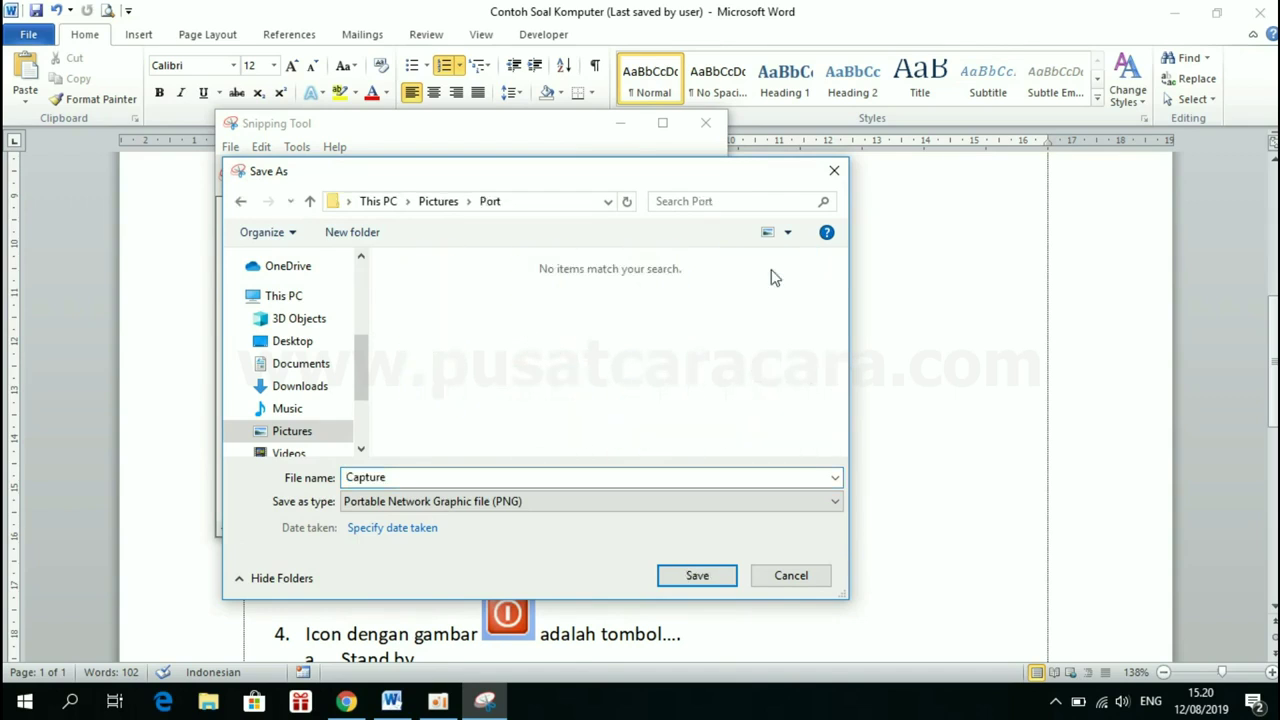
pyautogui.doubleClick(388, 477)
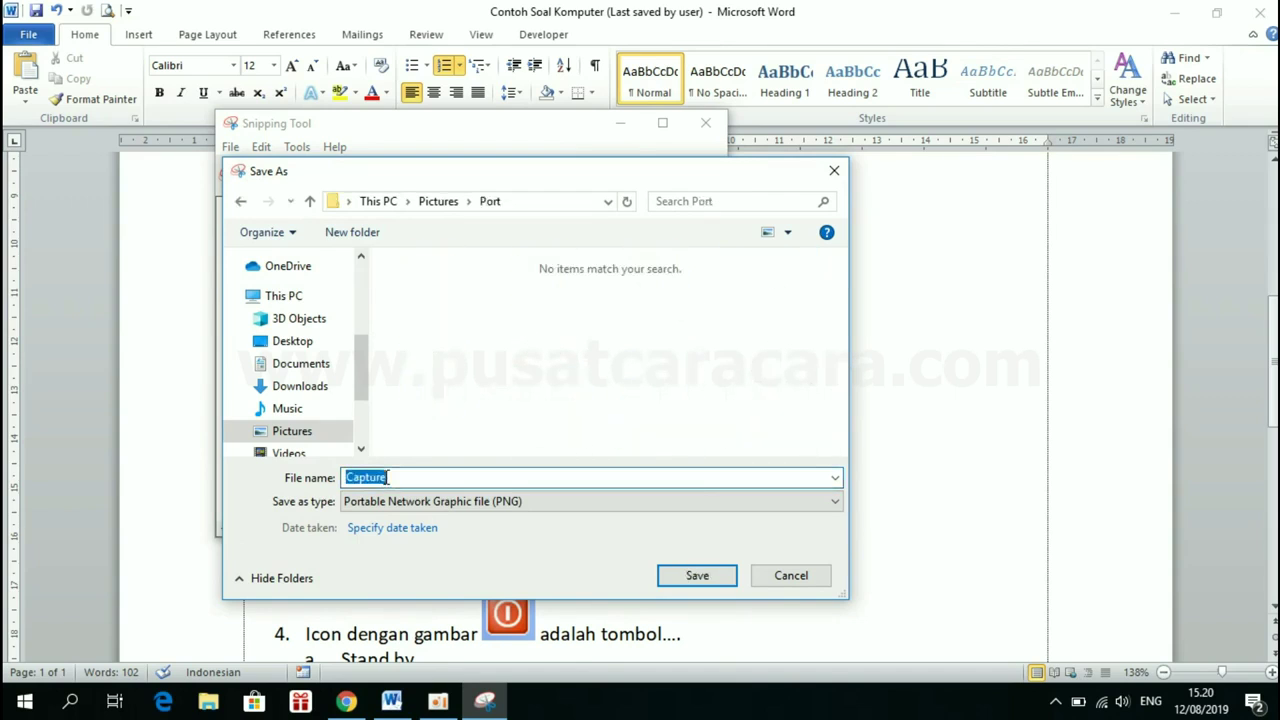
pyautogui.write('LAN2')
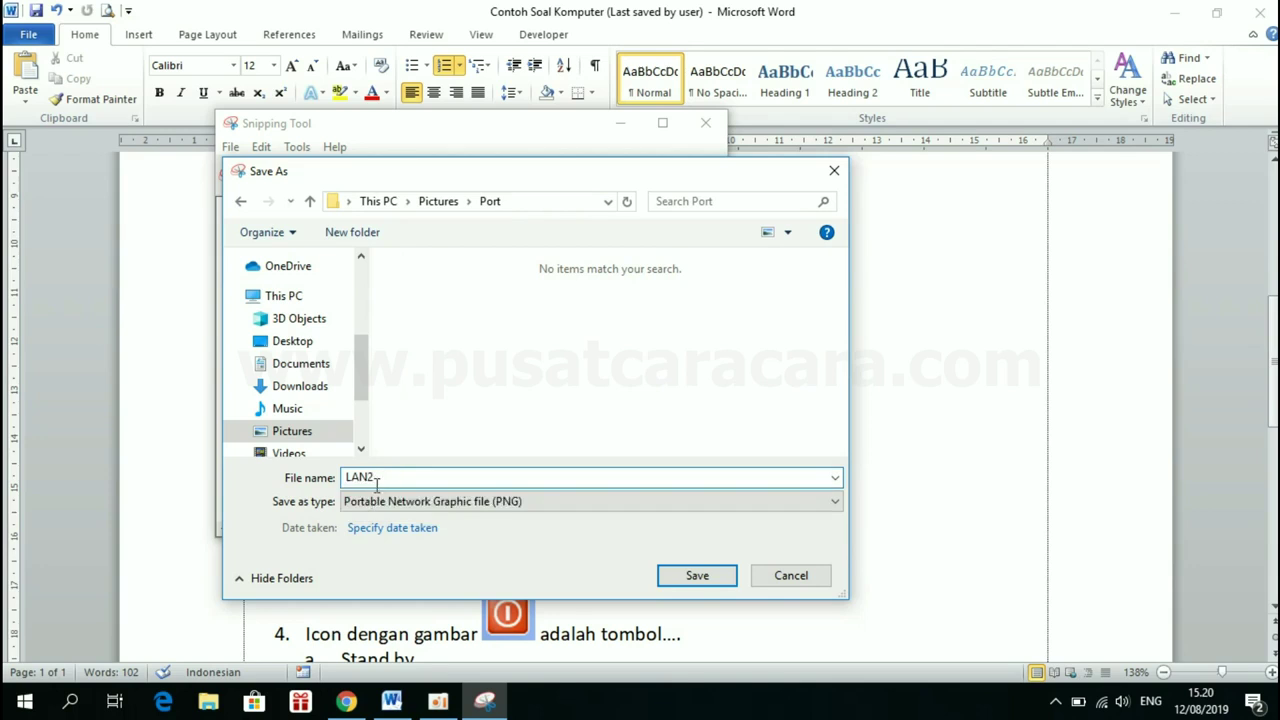
pyautogui.click(374, 503)
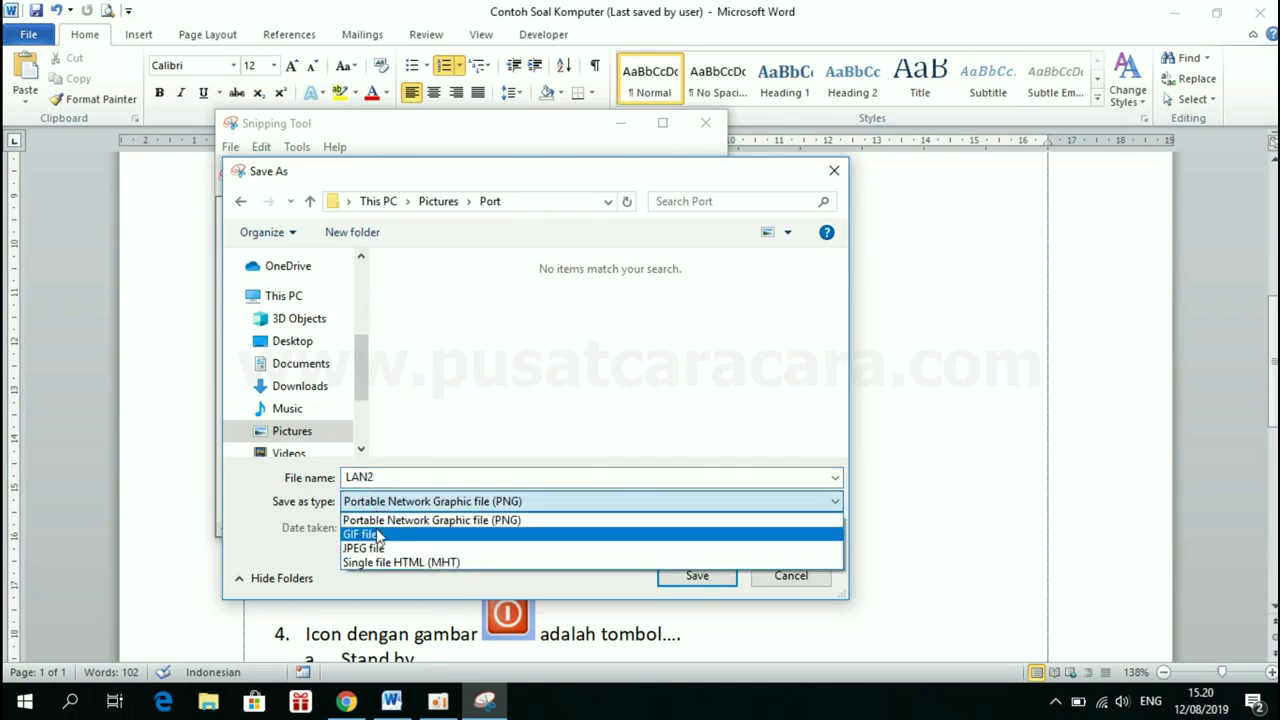
pyautogui.click(376, 549)
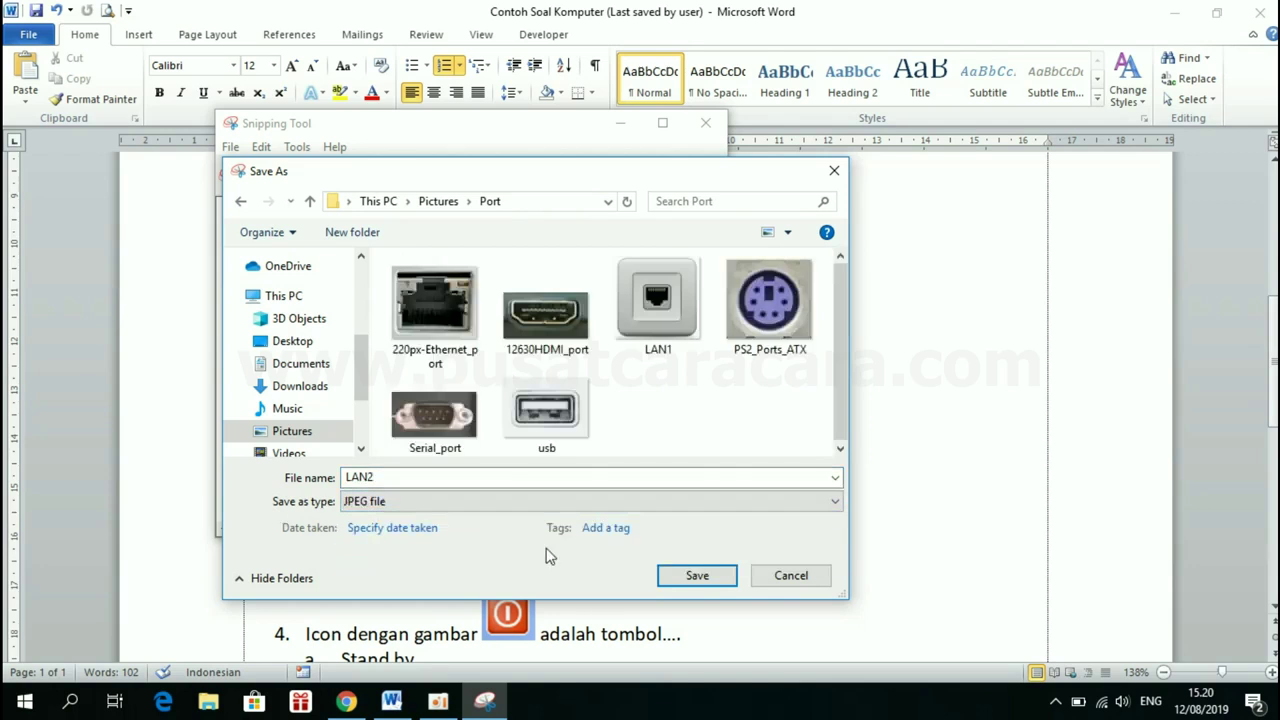
pyautogui.click(724, 580)
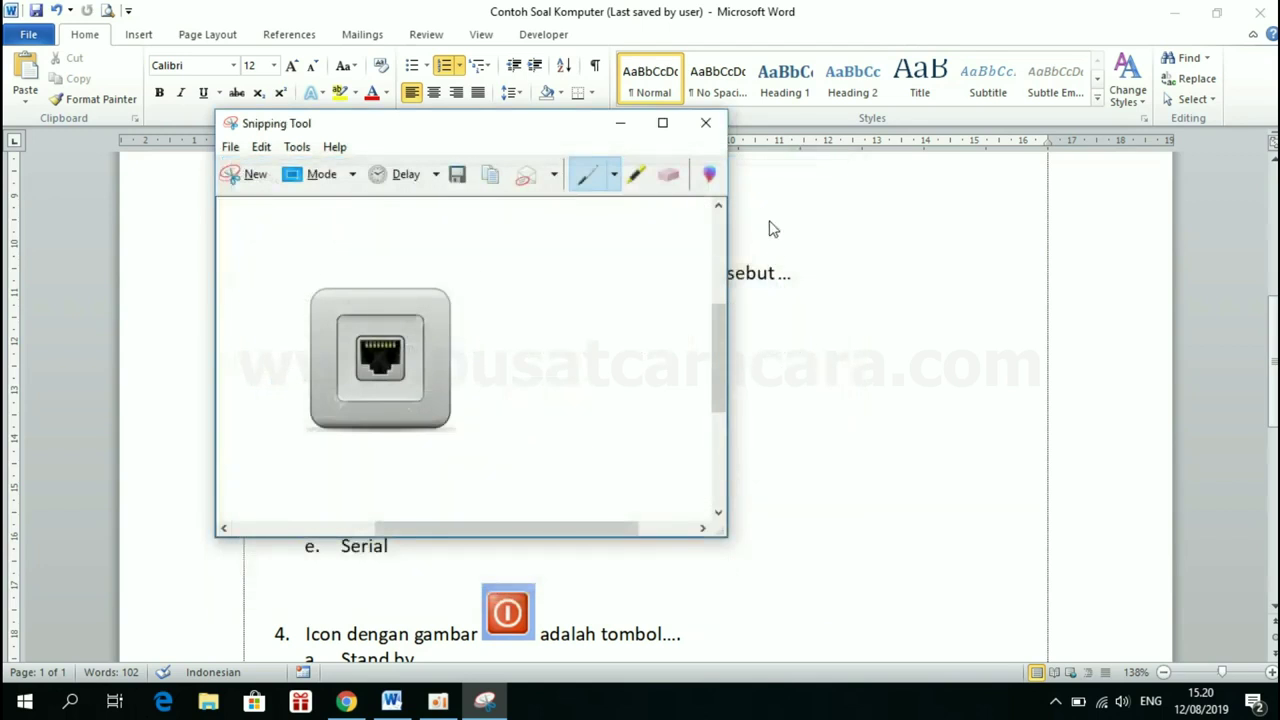
pyautogui.click(713, 128)
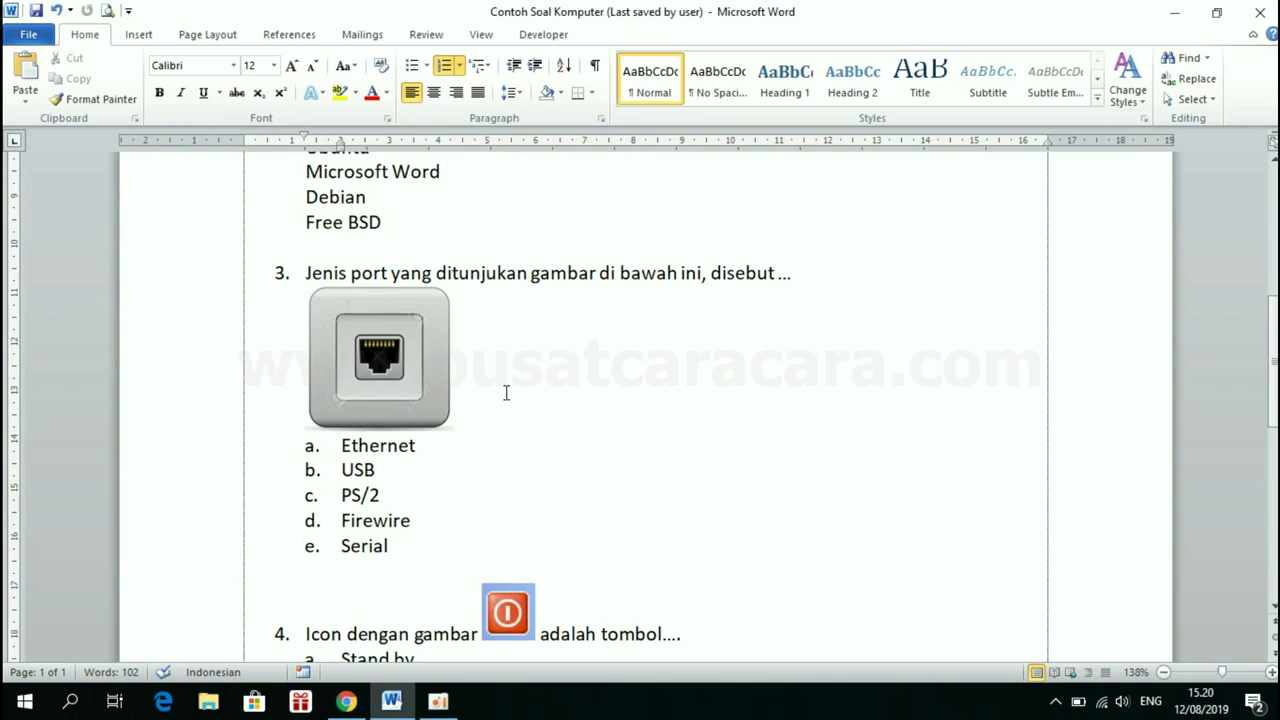
# Upload LAN2 from Pictures\Port as the port-type question's picture
pyautogui.click(346, 701)
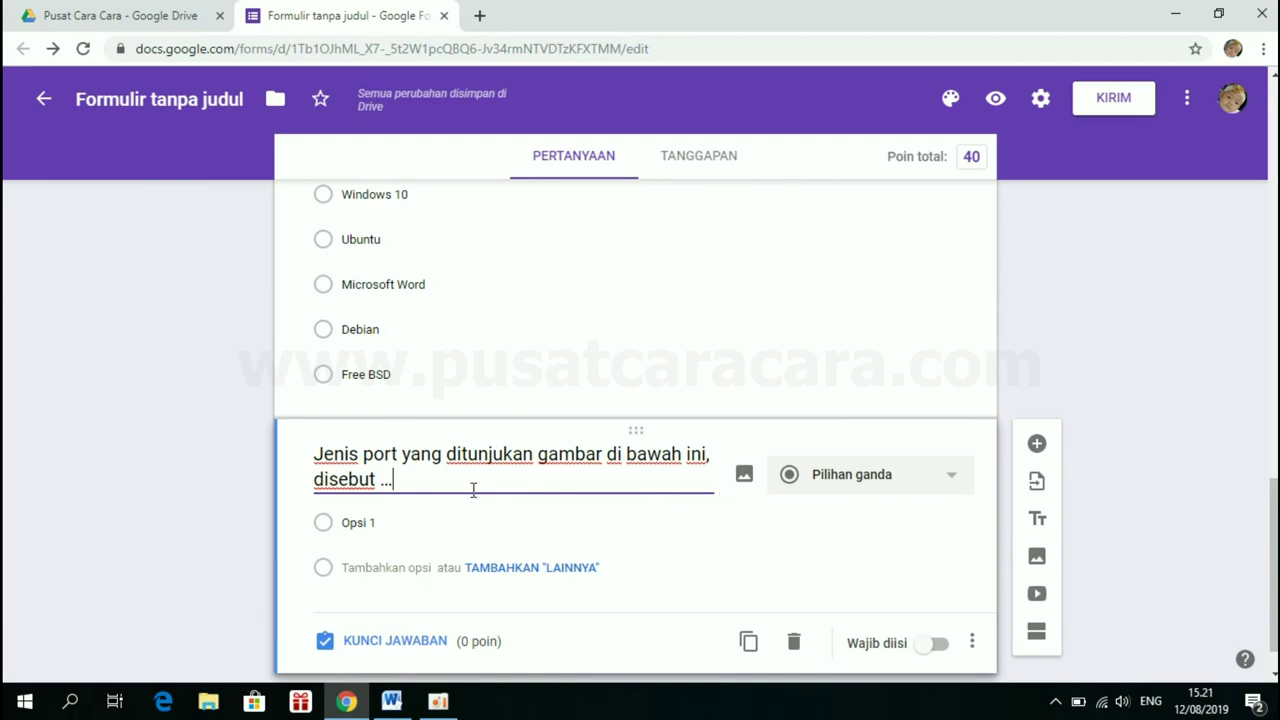
pyautogui.click(742, 478)
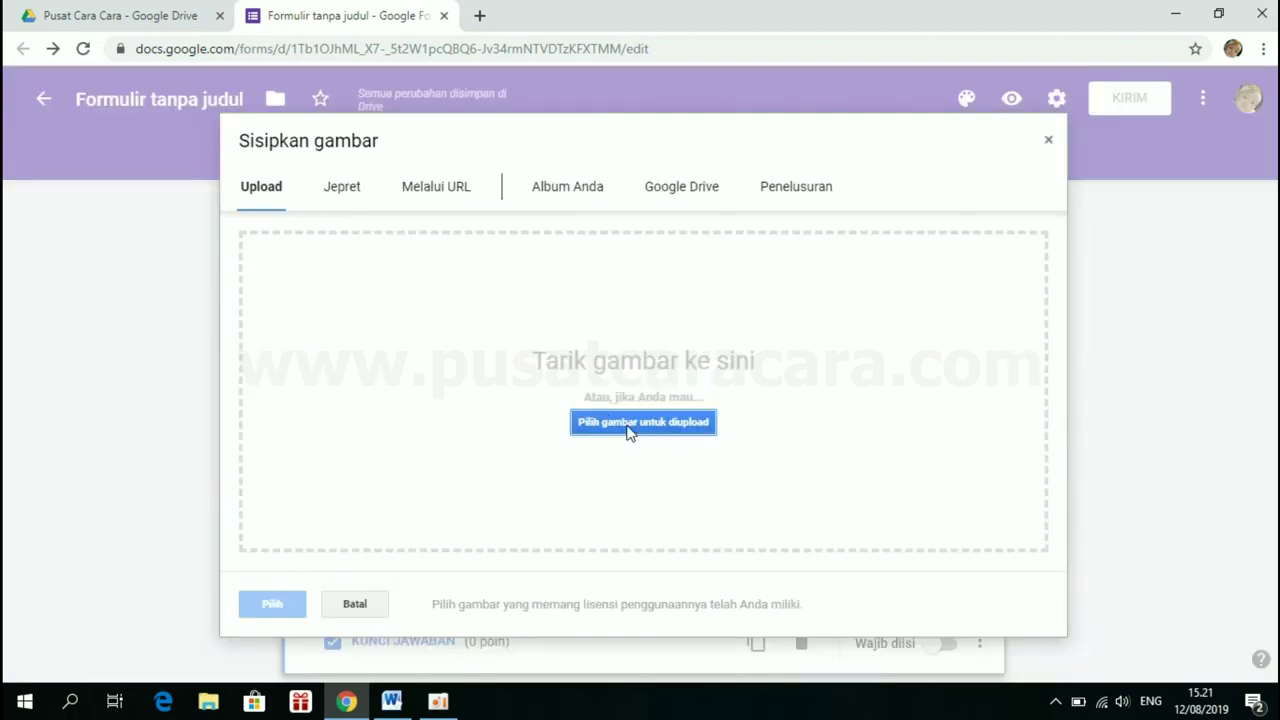
pyautogui.click(631, 424)
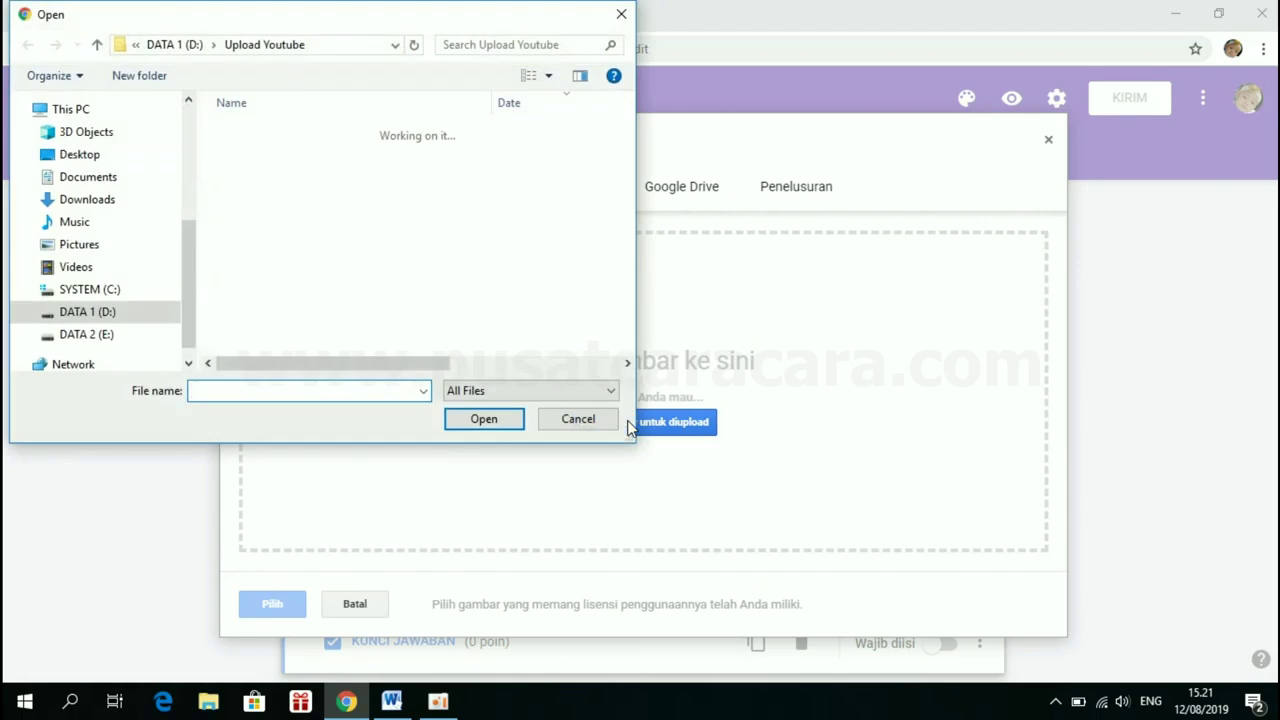
pyautogui.click(76, 249)
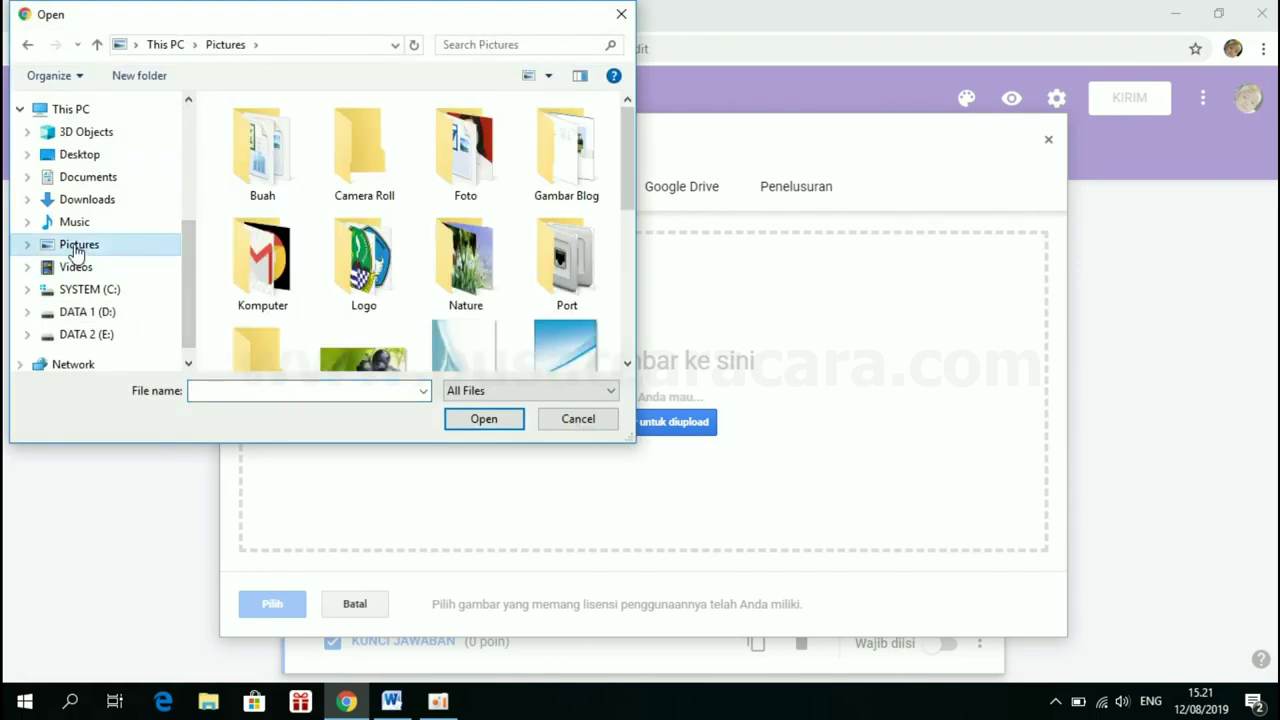
pyautogui.doubleClick(540, 289)
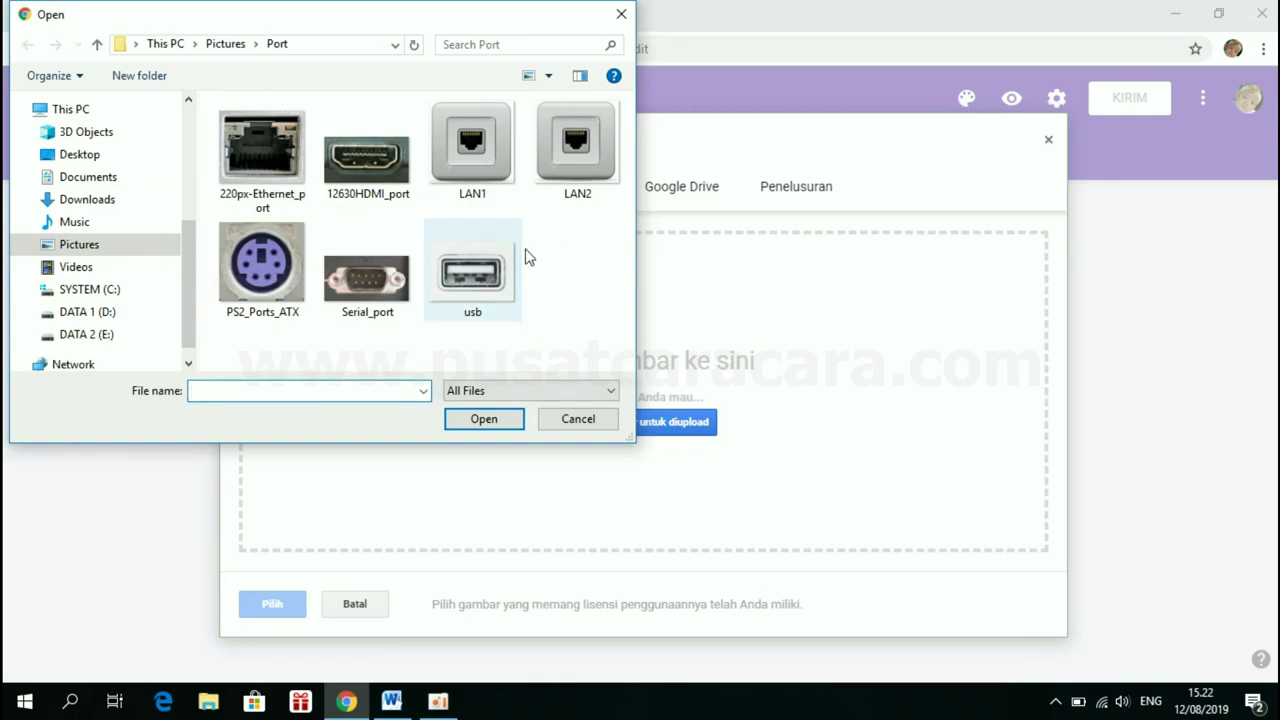
pyautogui.click(463, 133)
pyautogui.click(580, 155)
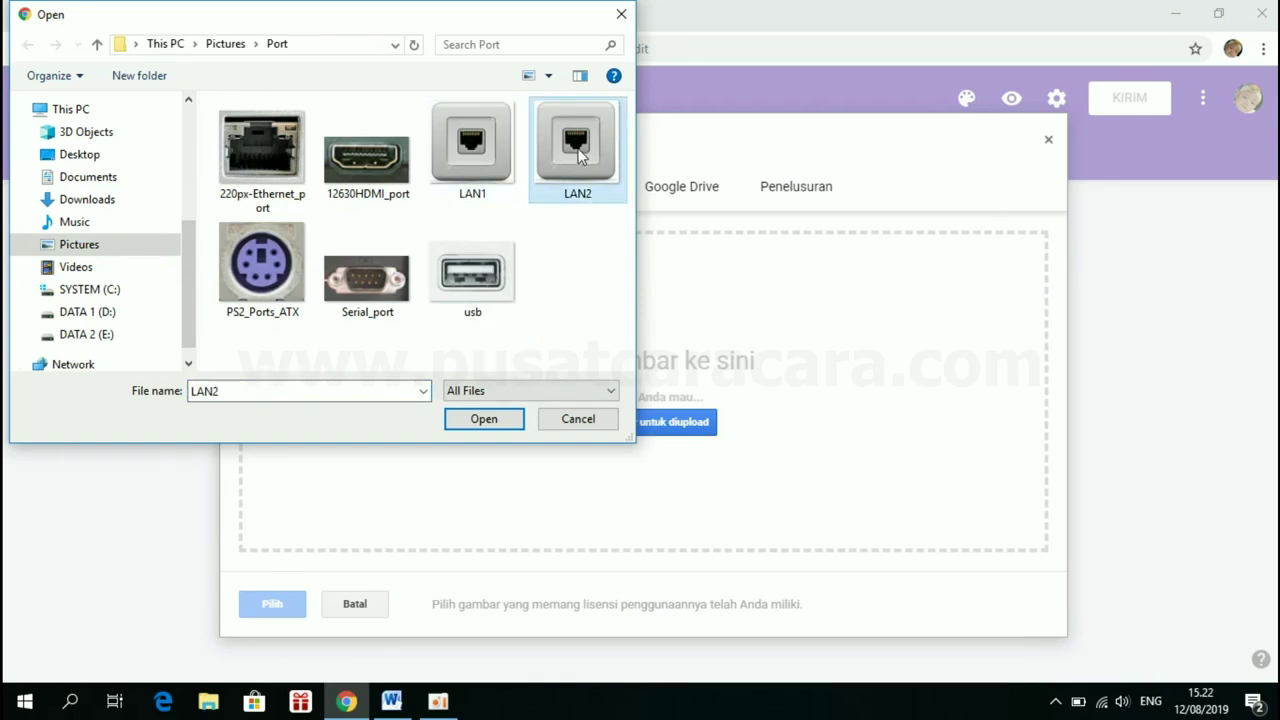
pyautogui.click(474, 155)
pyautogui.click(565, 153)
pyautogui.click(483, 419)
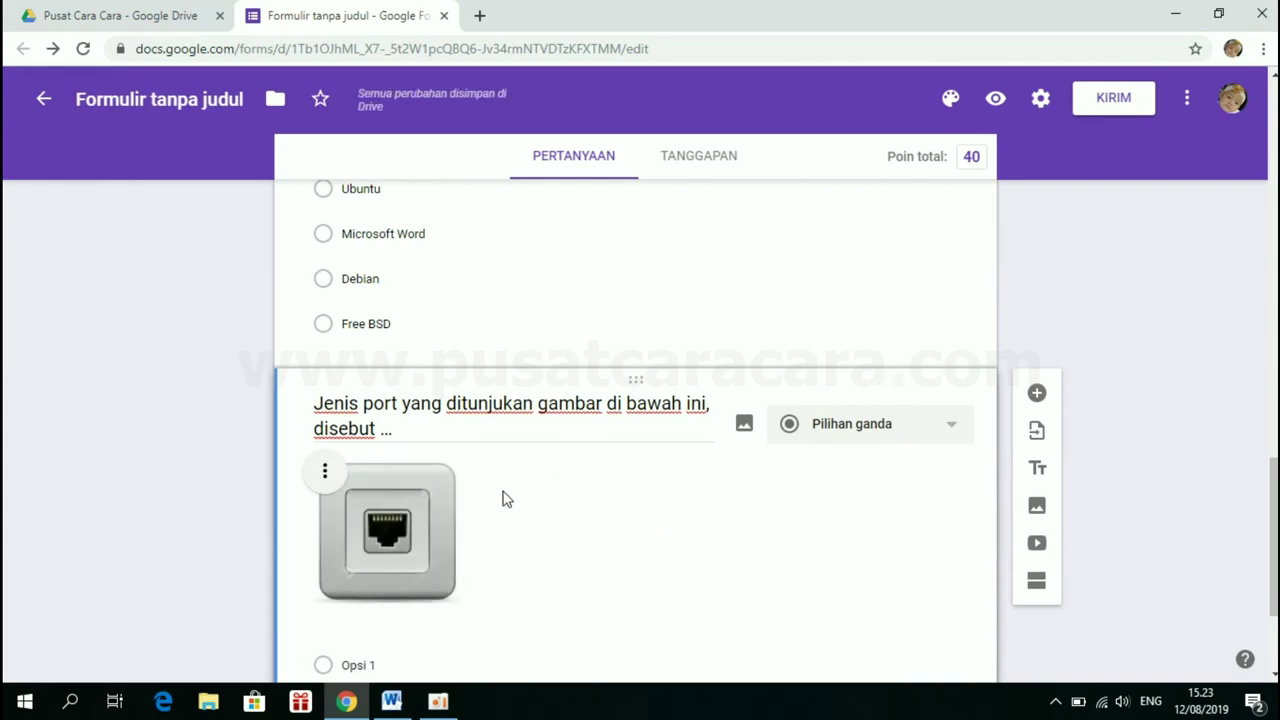
# Try the port picture centred (Rata tengah), revert it to Rata kiri, and return to Word
pyautogui.scroll(-3, 503, 498)
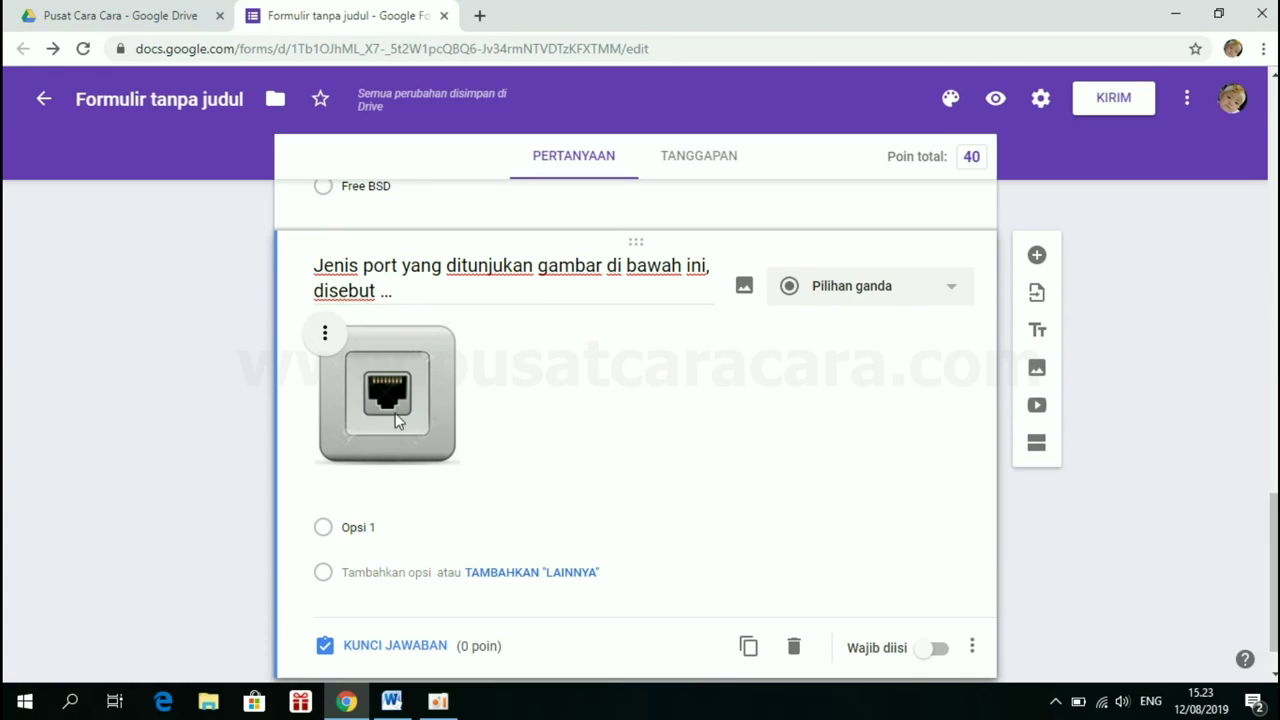
pyautogui.click(326, 335)
pyautogui.click(440, 340)
pyautogui.click(324, 334)
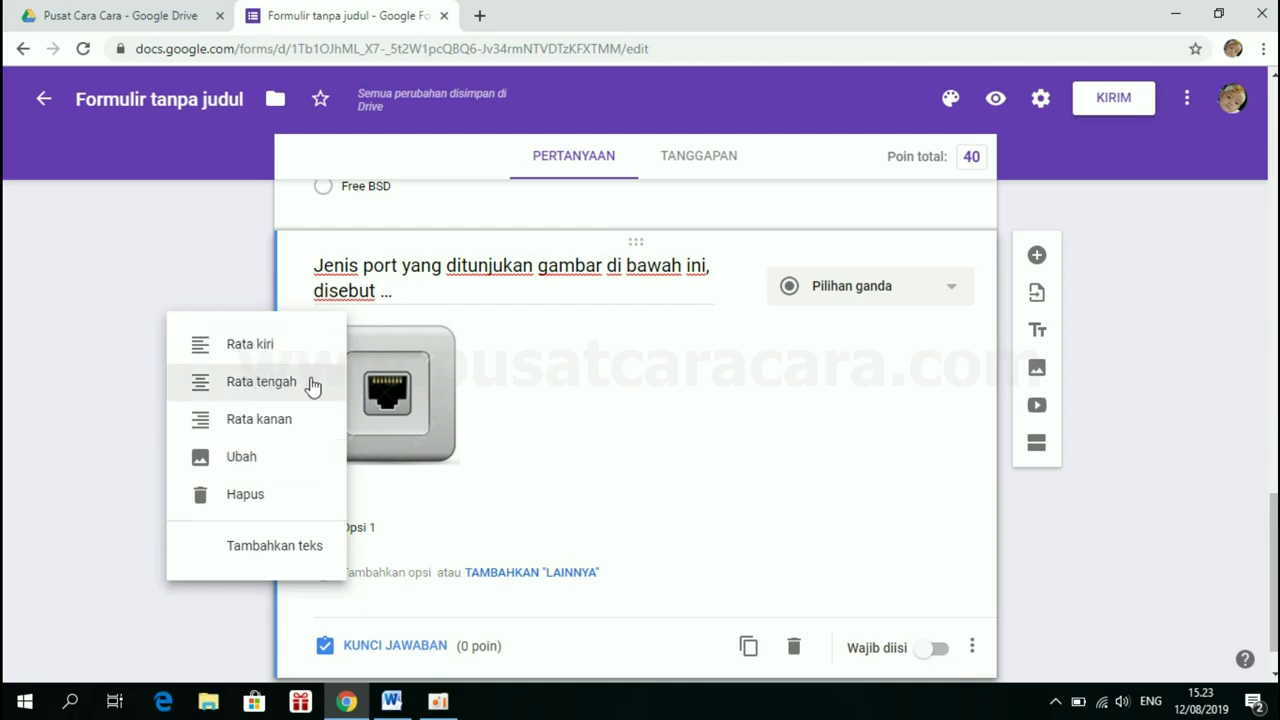
pyautogui.click(288, 382)
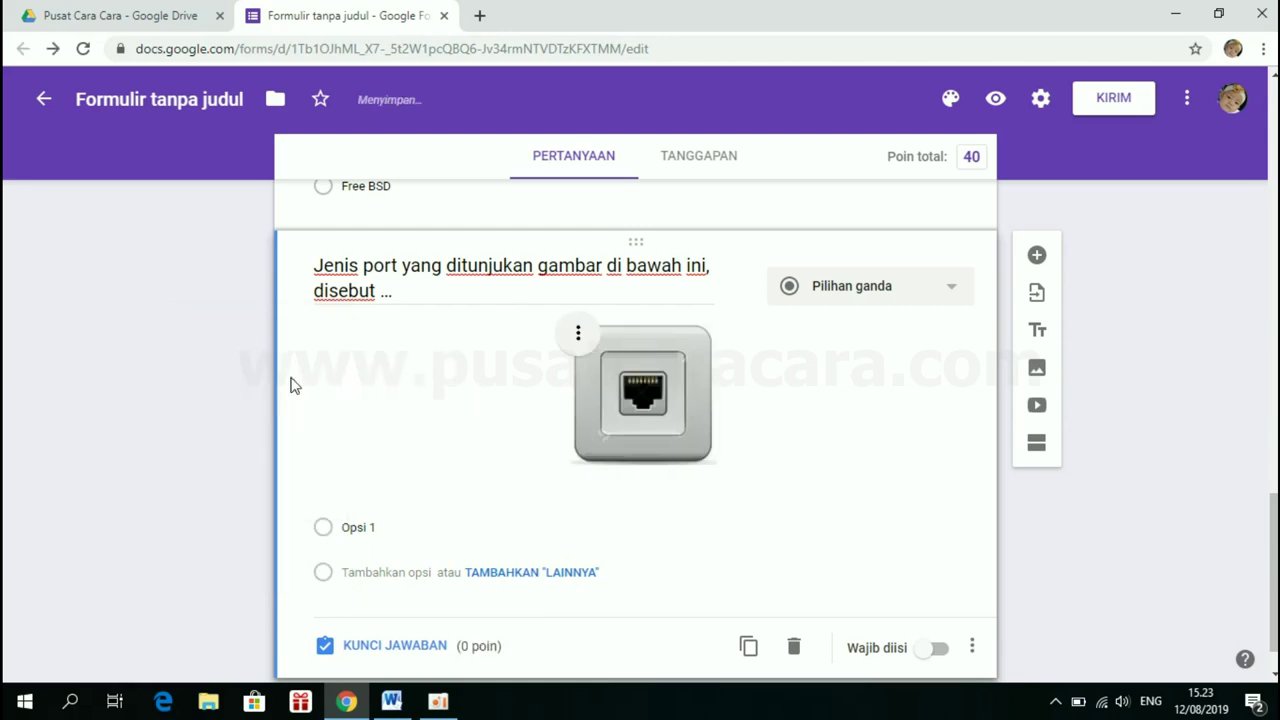
pyautogui.click(578, 333)
pyautogui.click(482, 347)
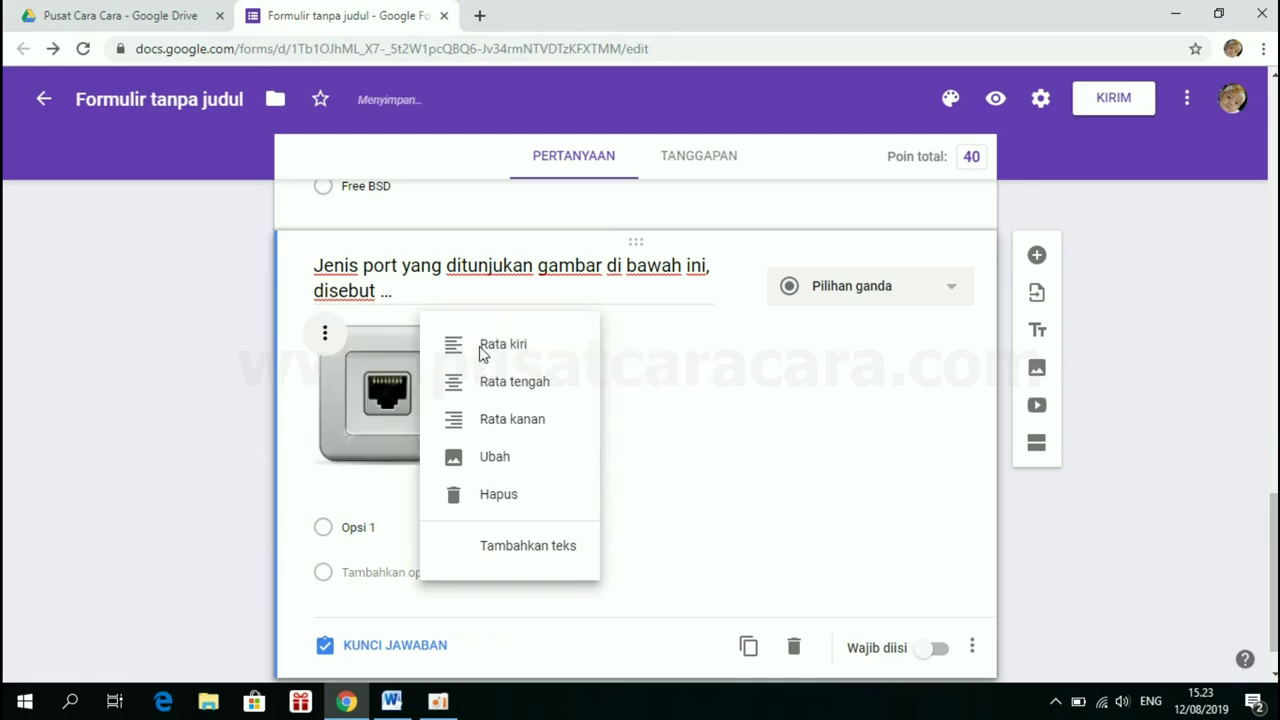
pyautogui.click(406, 402)
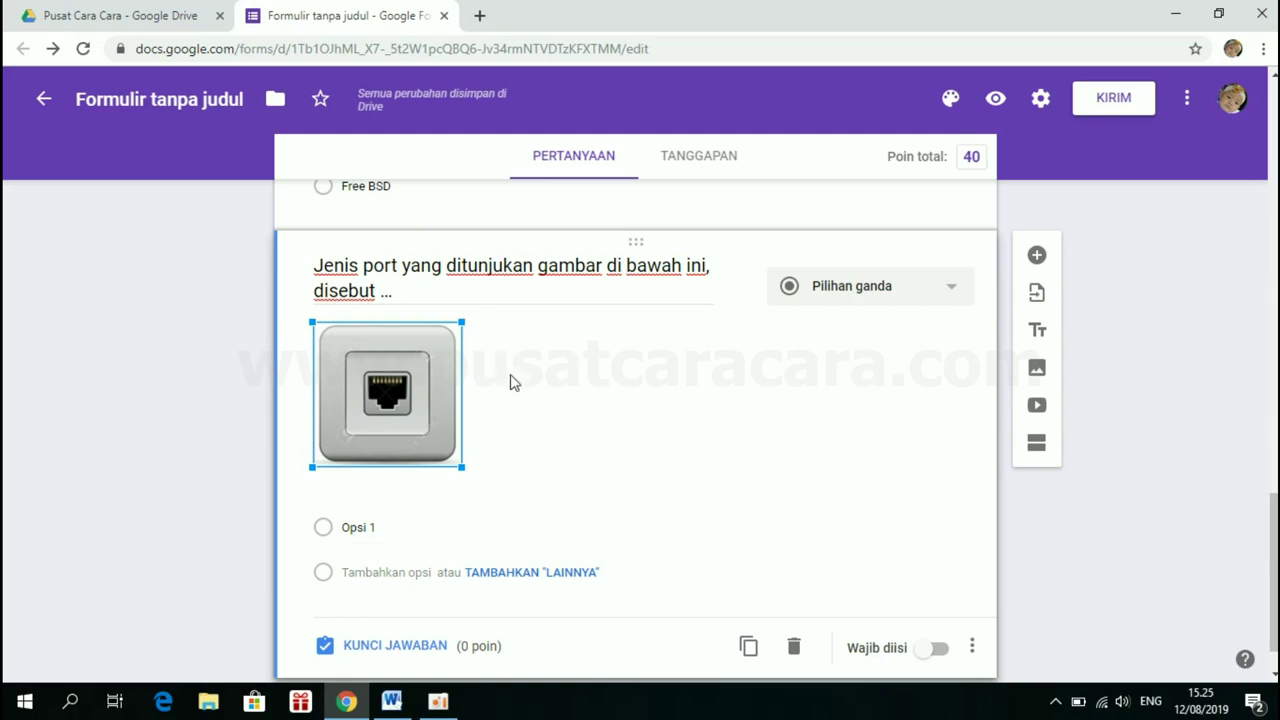
pyautogui.click(402, 702)
# Turn off a–e numbering on question 3's answers Ethernet through Serial and copy them
pyautogui.scroll(-3, 431, 518)
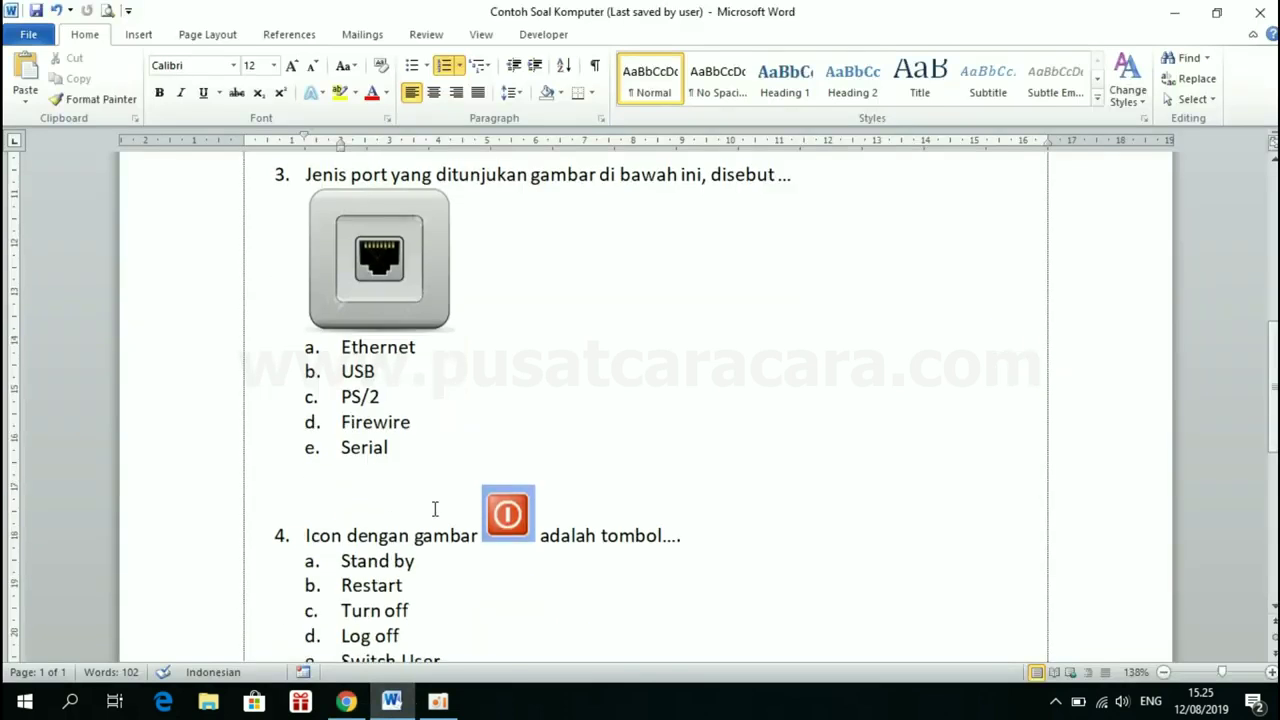
pyautogui.moveTo(341, 292); pyautogui.dragTo(430, 398)
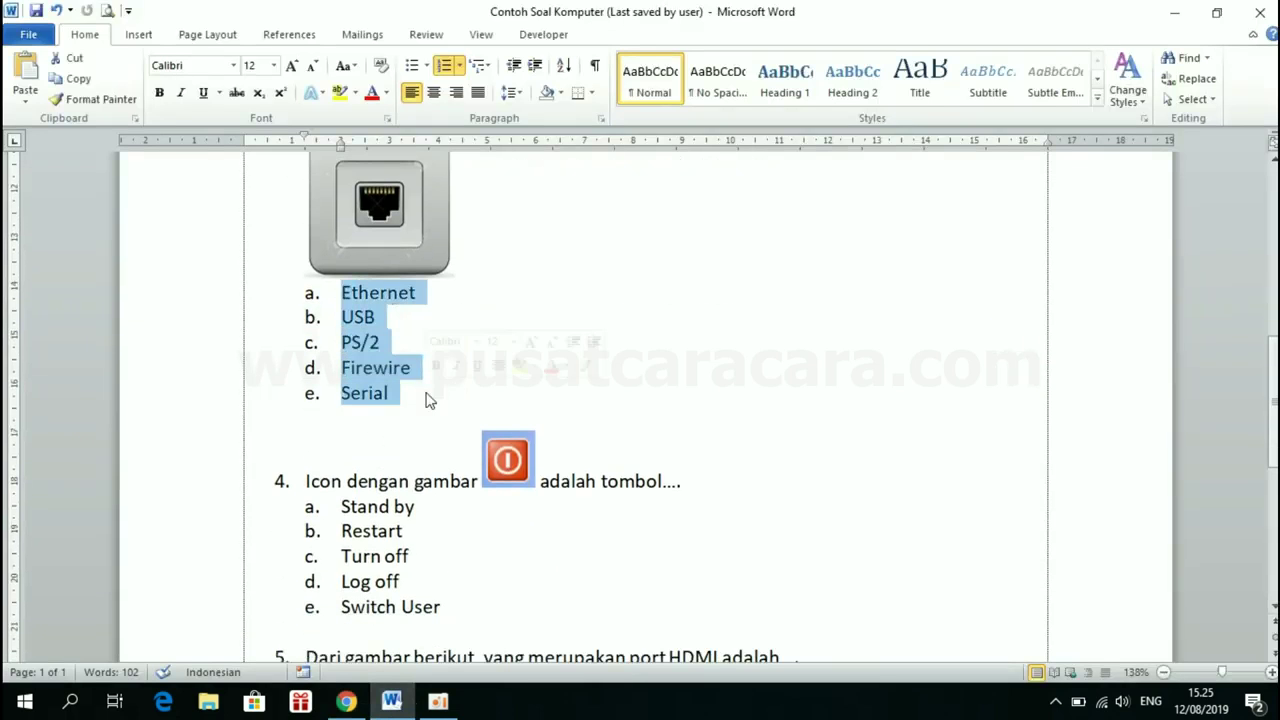
pyautogui.click(447, 66)
pyautogui.rightClick(341, 295)
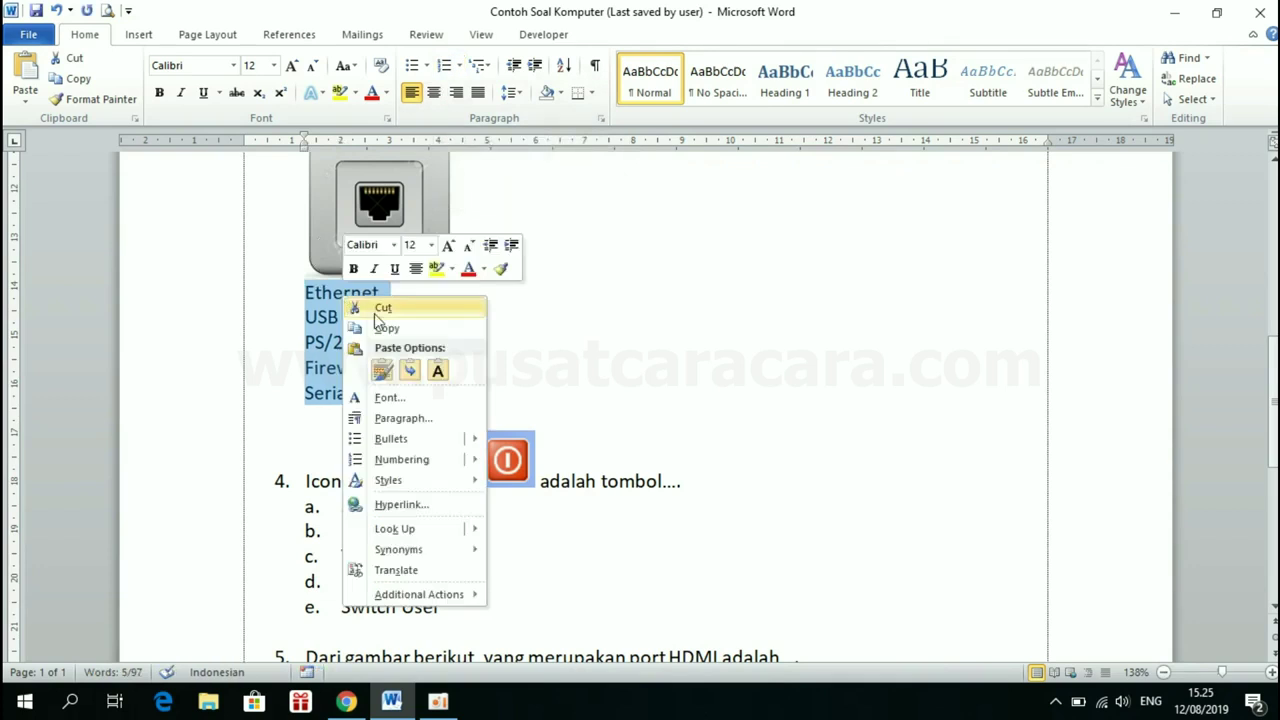
pyautogui.click(390, 328)
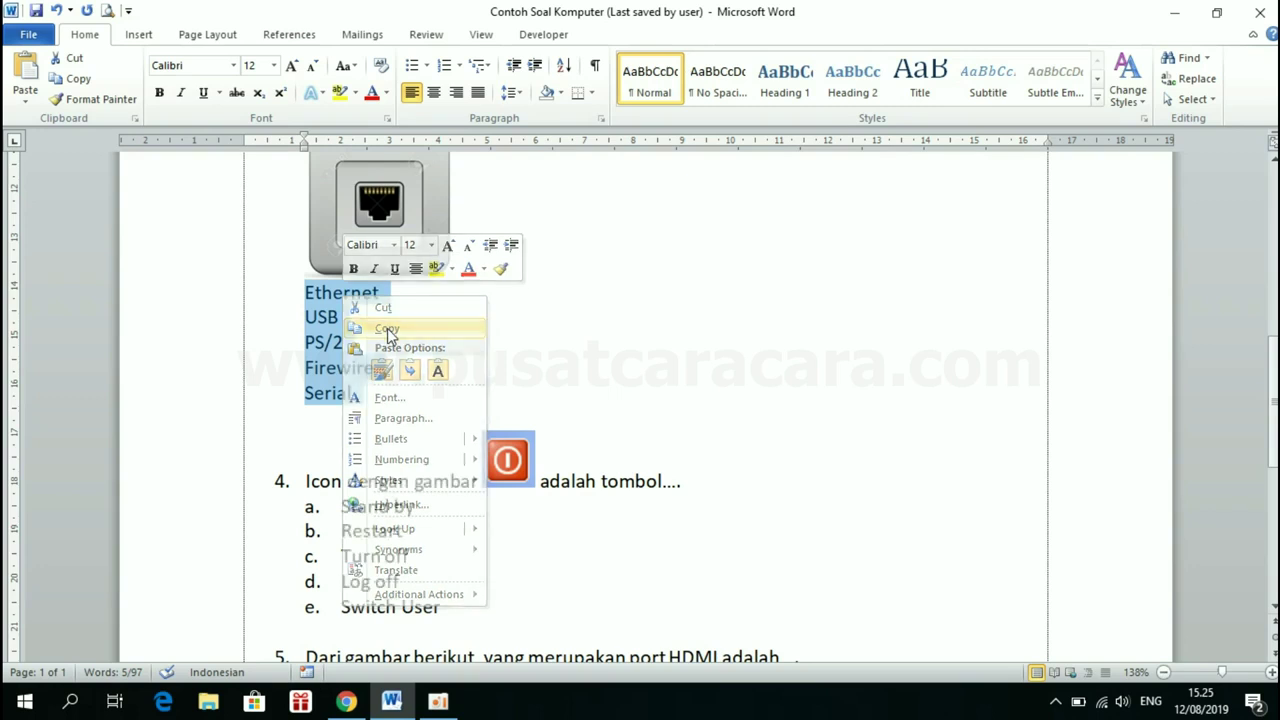
pyautogui.click(347, 703)
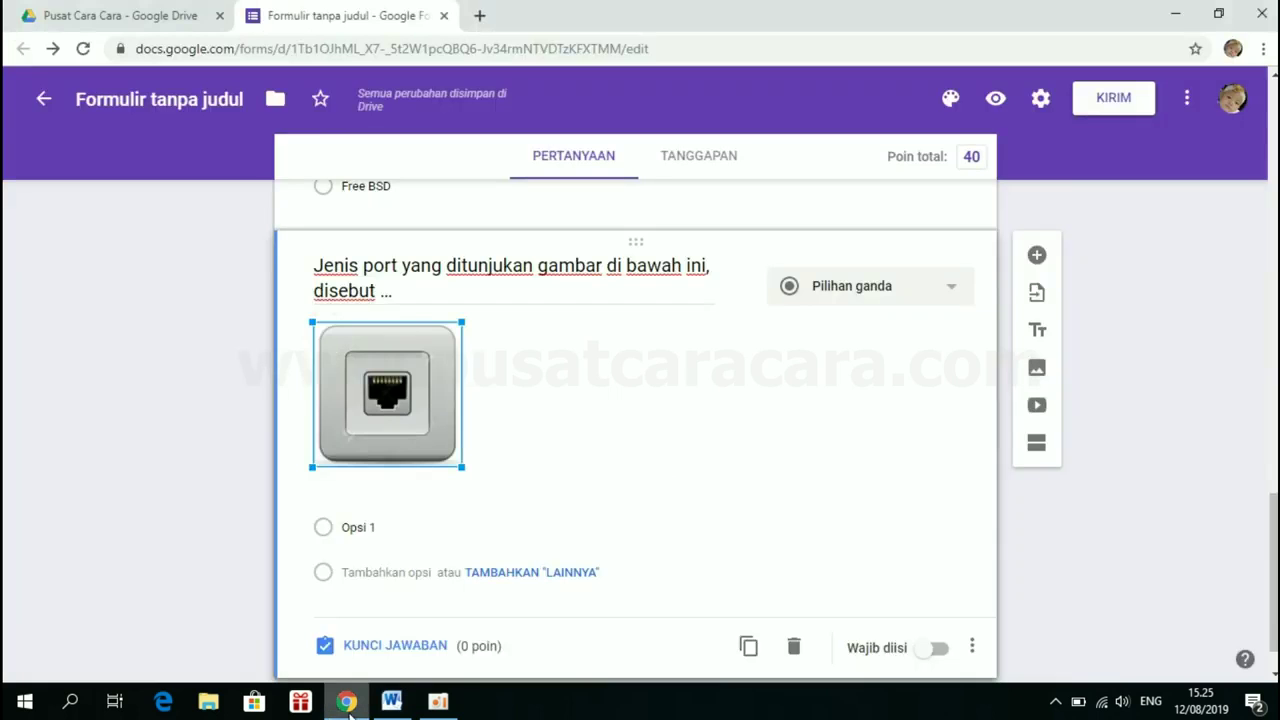
# Replace Opsi 1 with pasted choices Ethernet, USB, PS/2, Firewire and Serial
pyautogui.scroll(-1, 395, 520)
pyautogui.click(369, 469)
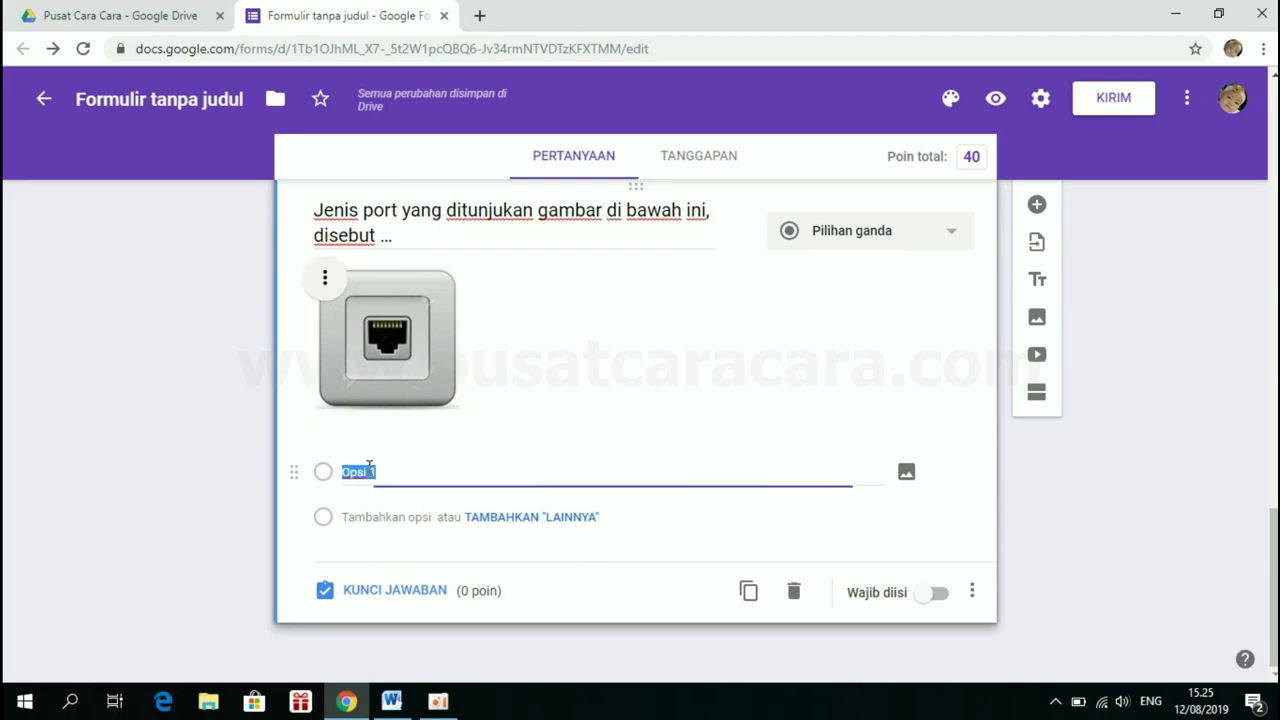
pyautogui.press('BackSpace')
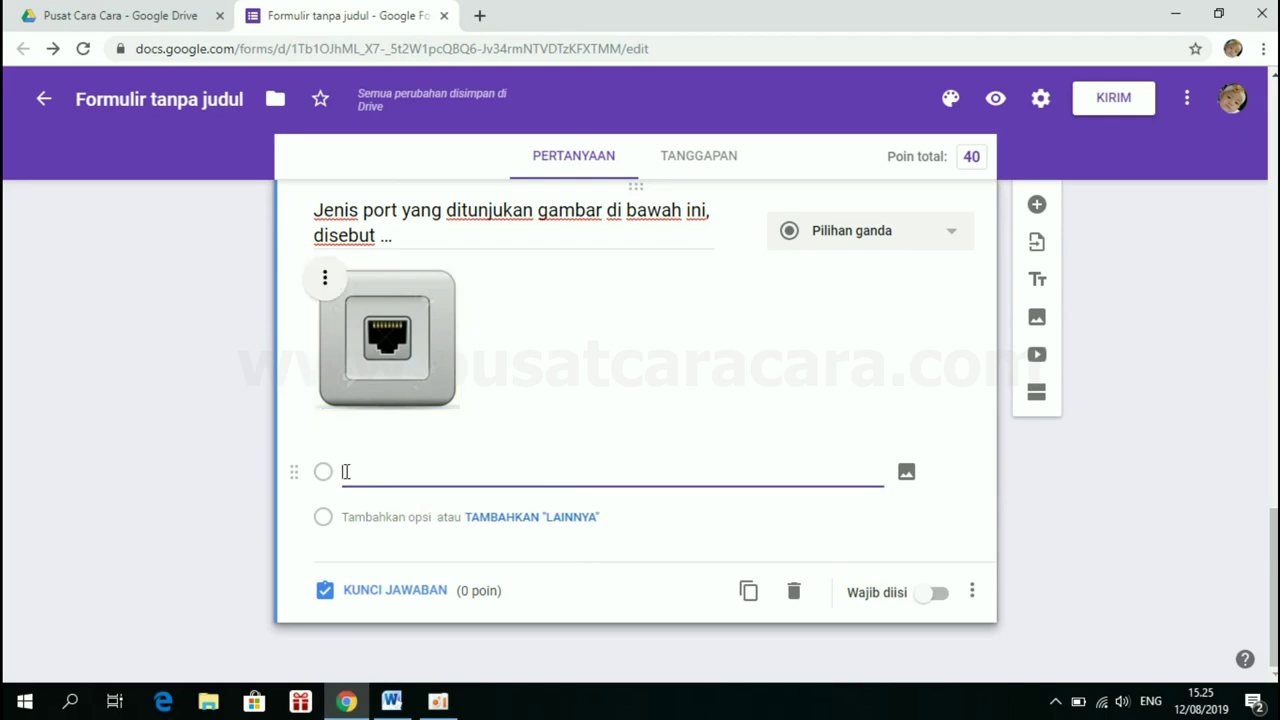
pyautogui.hotkey('ctrl', 'v')
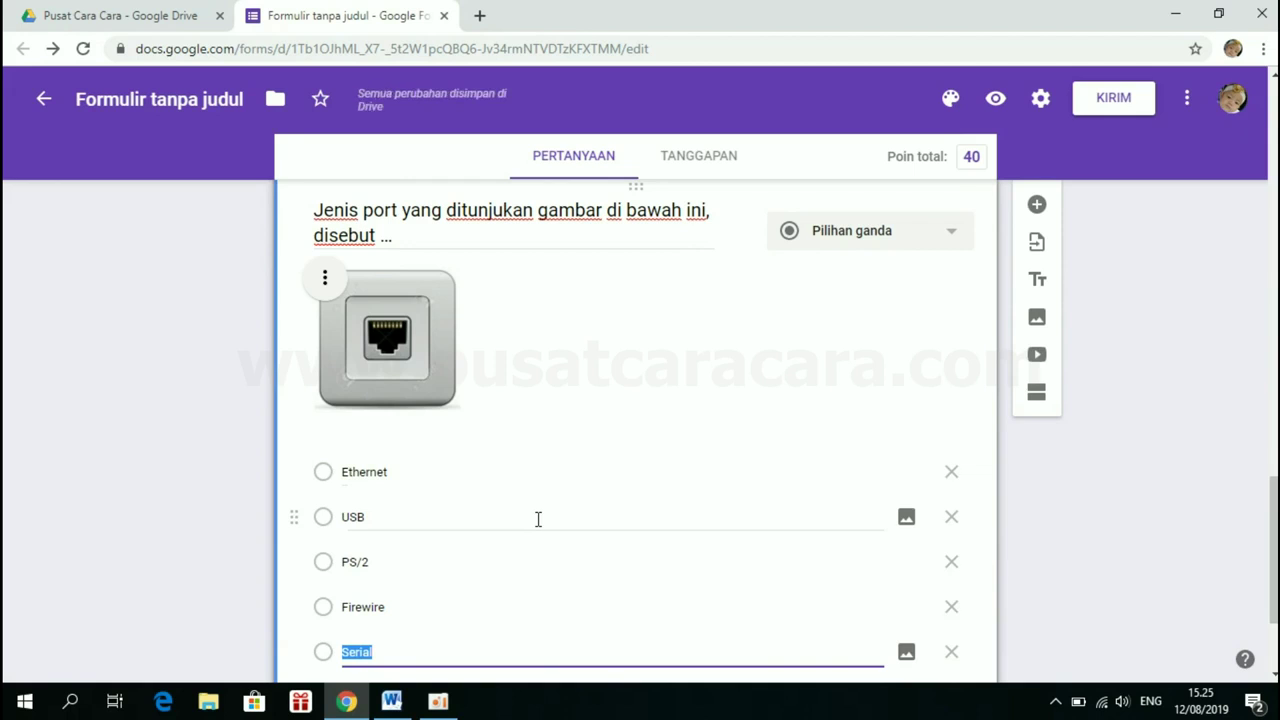
pyautogui.scroll(-1, 538, 519)
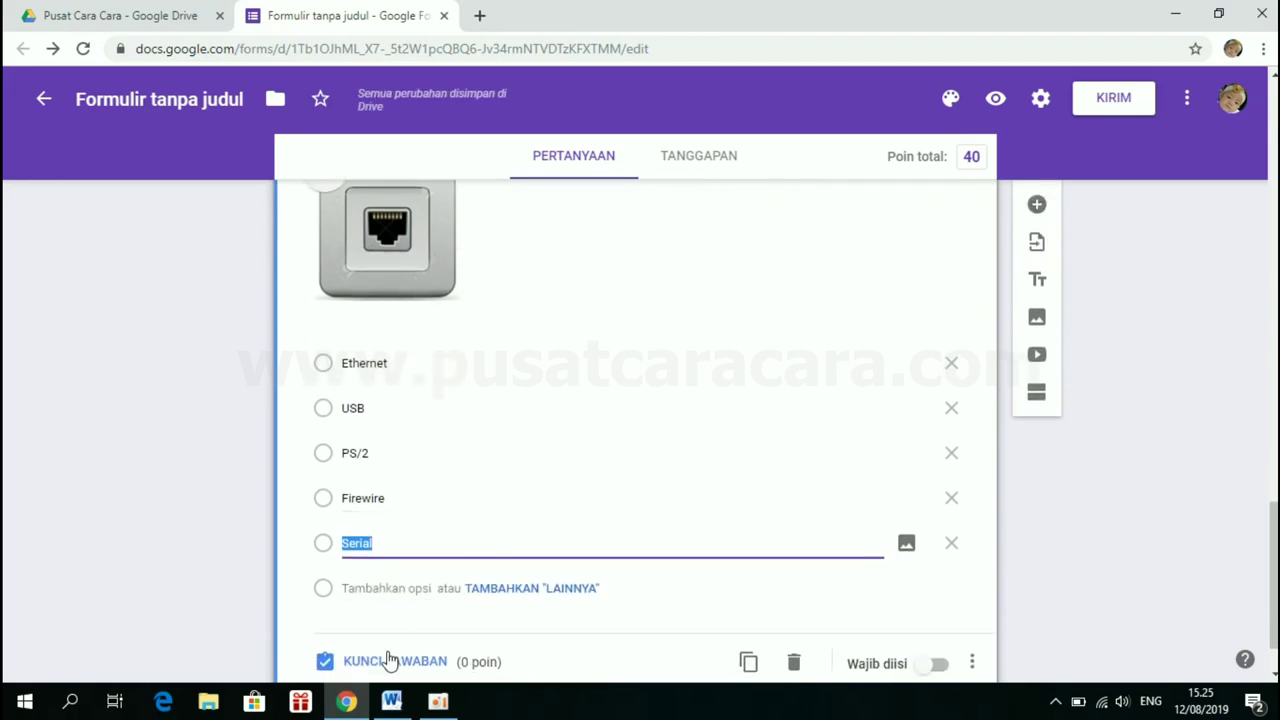
pyautogui.click(388, 662)
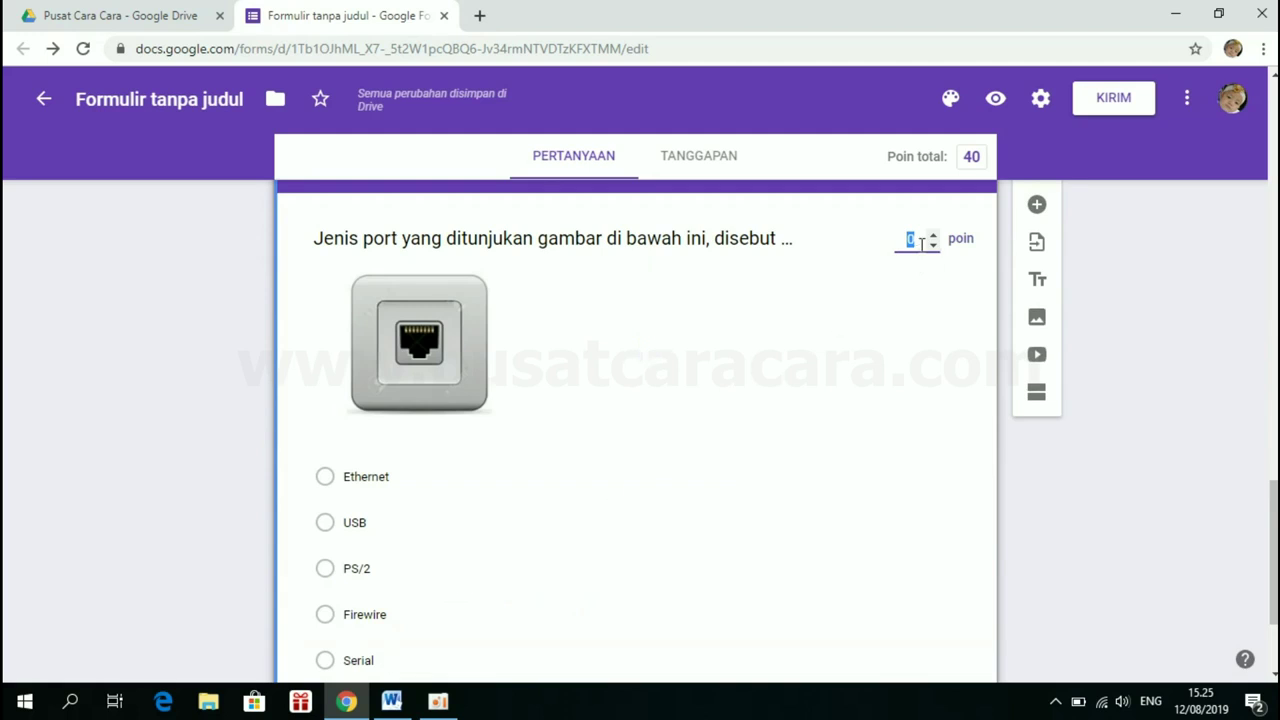
# Give the port question 20 points with Ethernet as the correct answer
pyautogui.write('20')
pyautogui.scroll(-1, 457, 423)
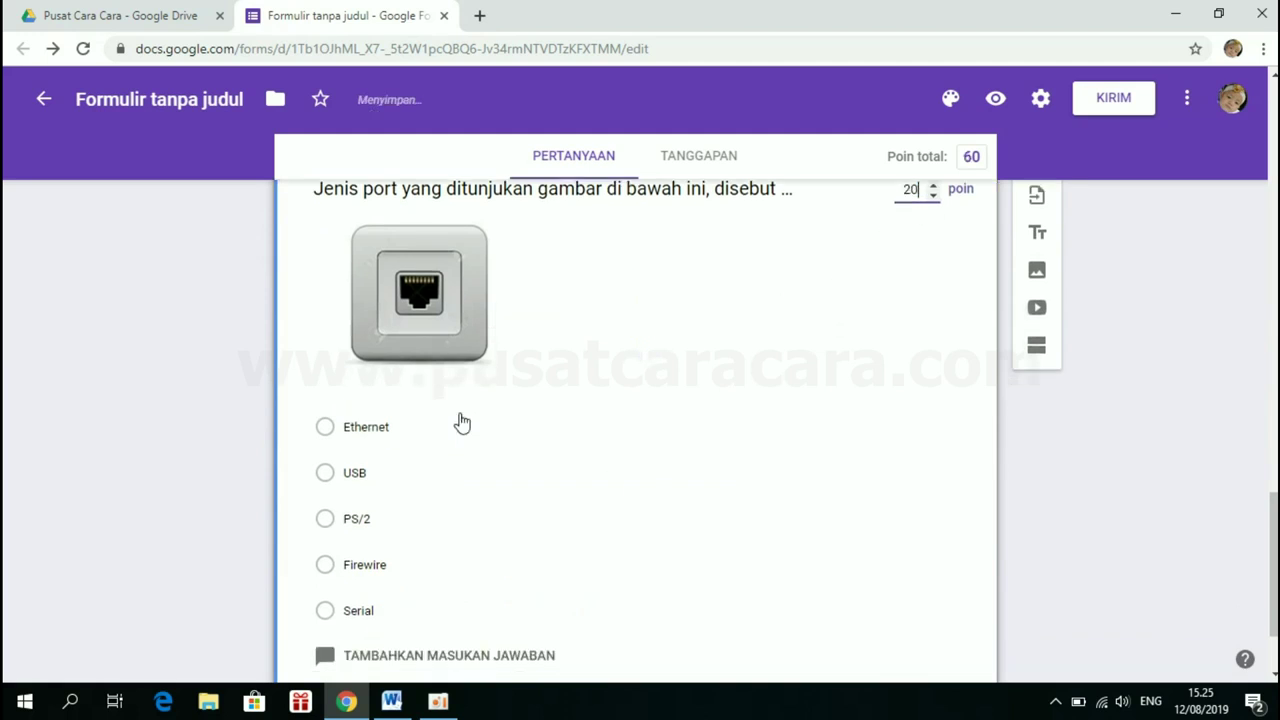
pyautogui.click(338, 417)
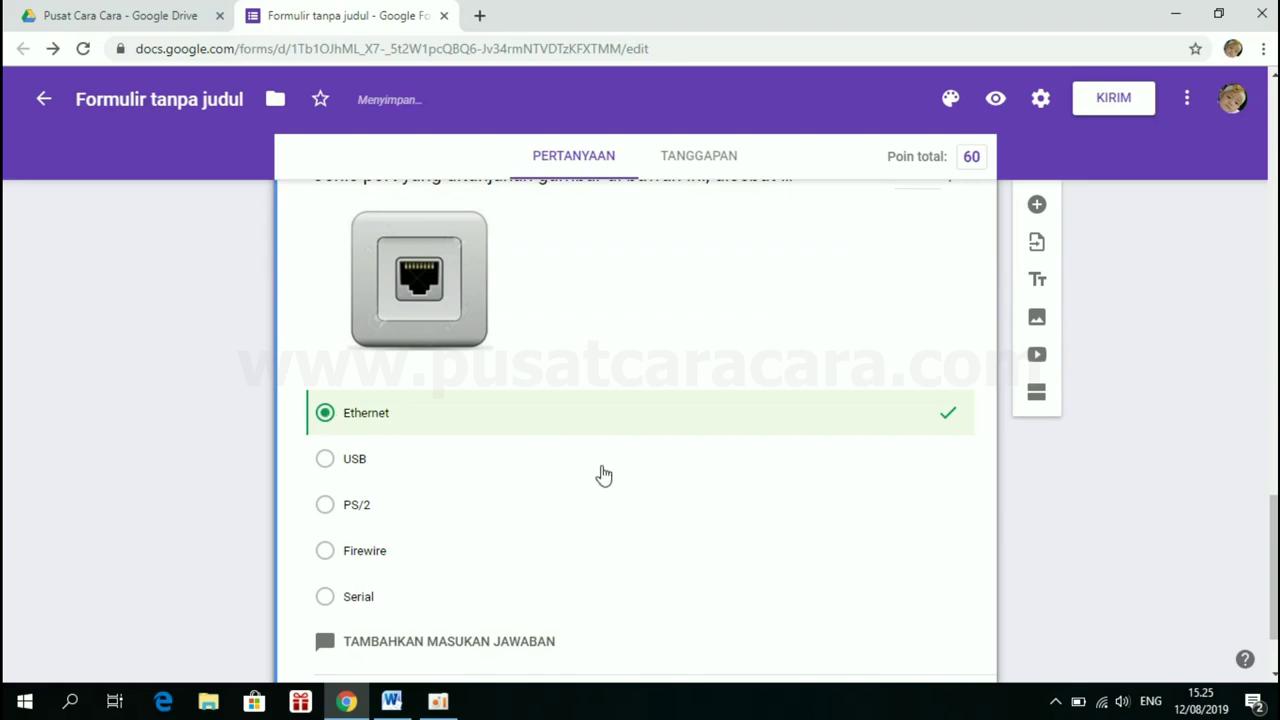
pyautogui.scroll(-1, 596, 484)
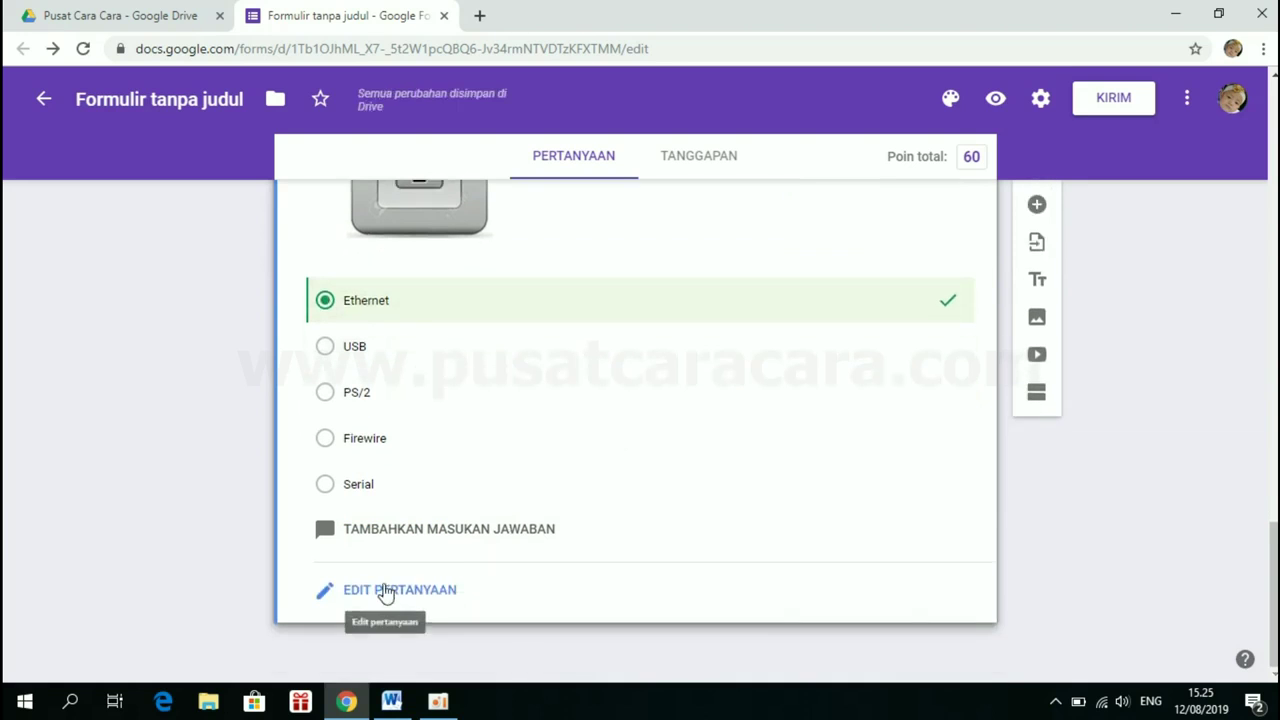
pyautogui.click(387, 591)
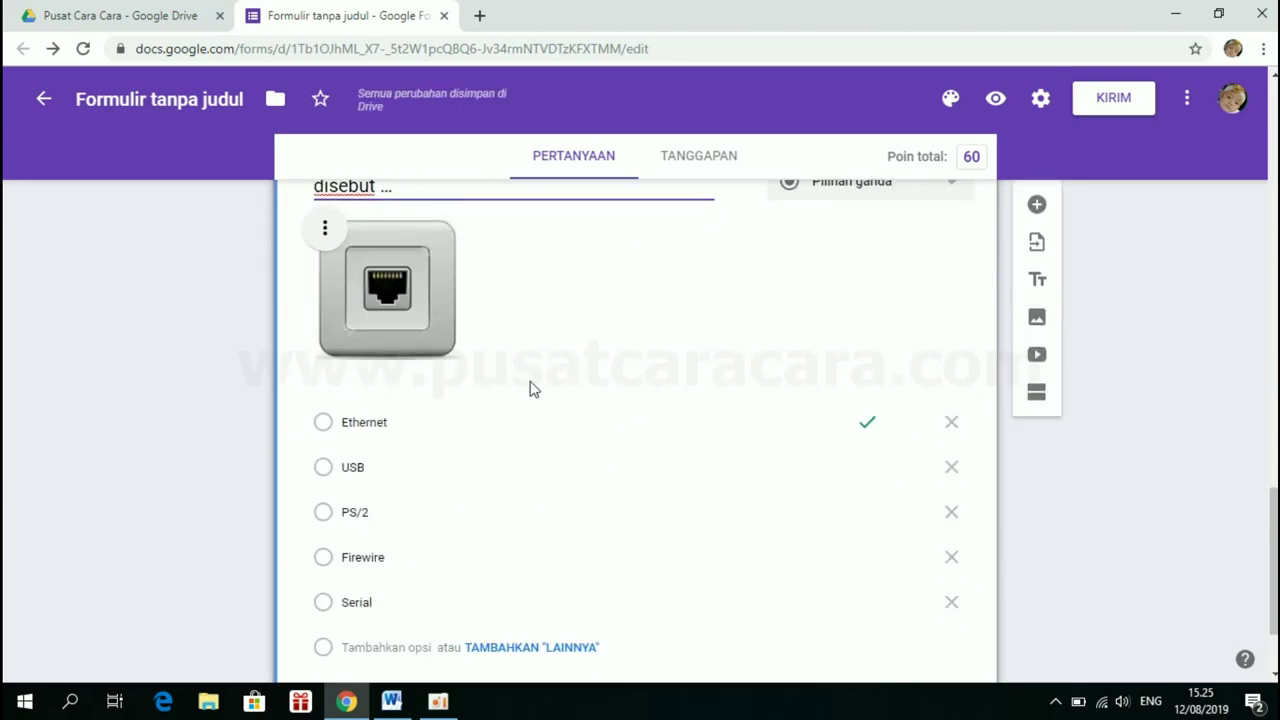
# Add a new blank question after the port question
pyautogui.scroll(5, 530, 389)
pyautogui.scroll(5, 530, 389)
pyautogui.scroll(-9, 530, 389)
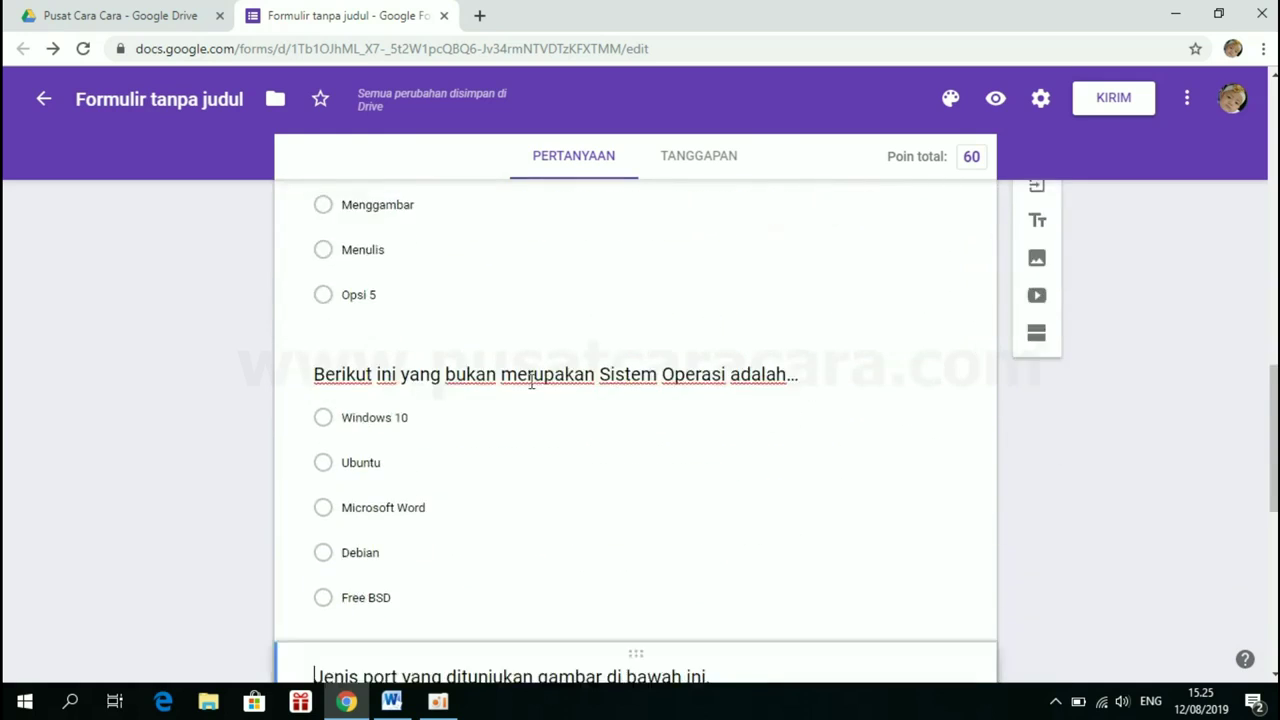
pyautogui.scroll(-3, 530, 389)
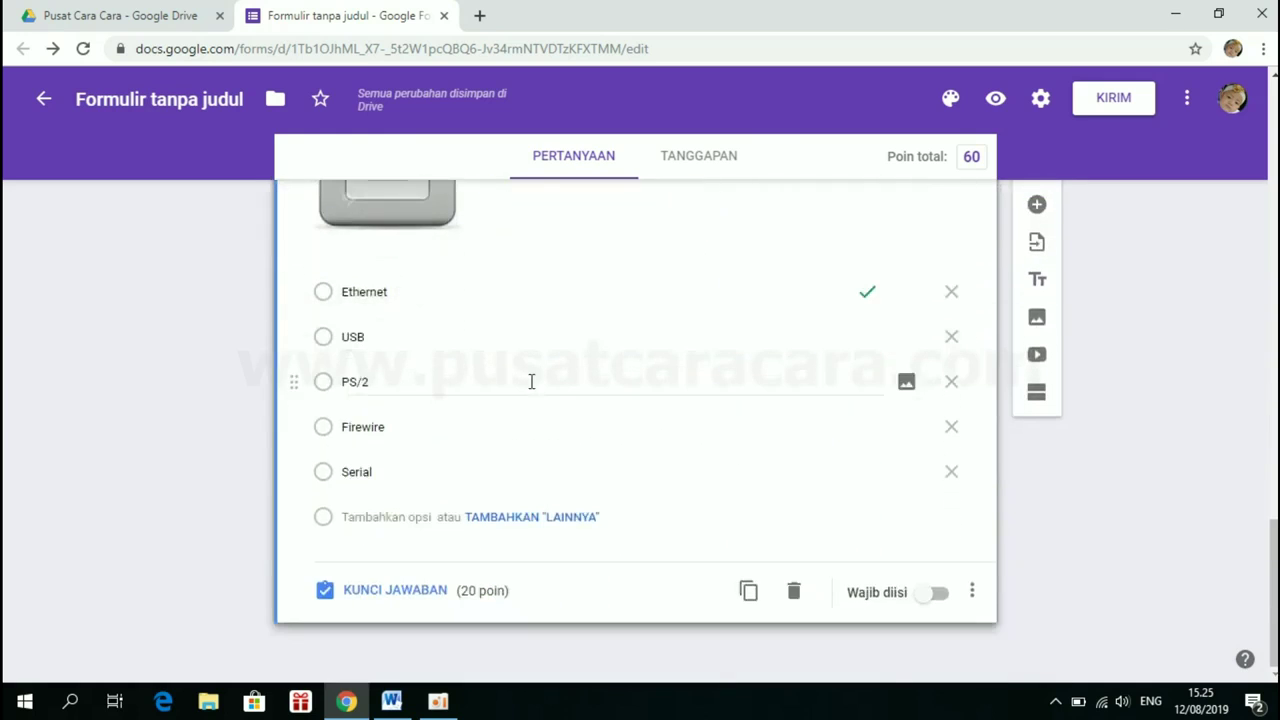
pyautogui.click(1037, 205)
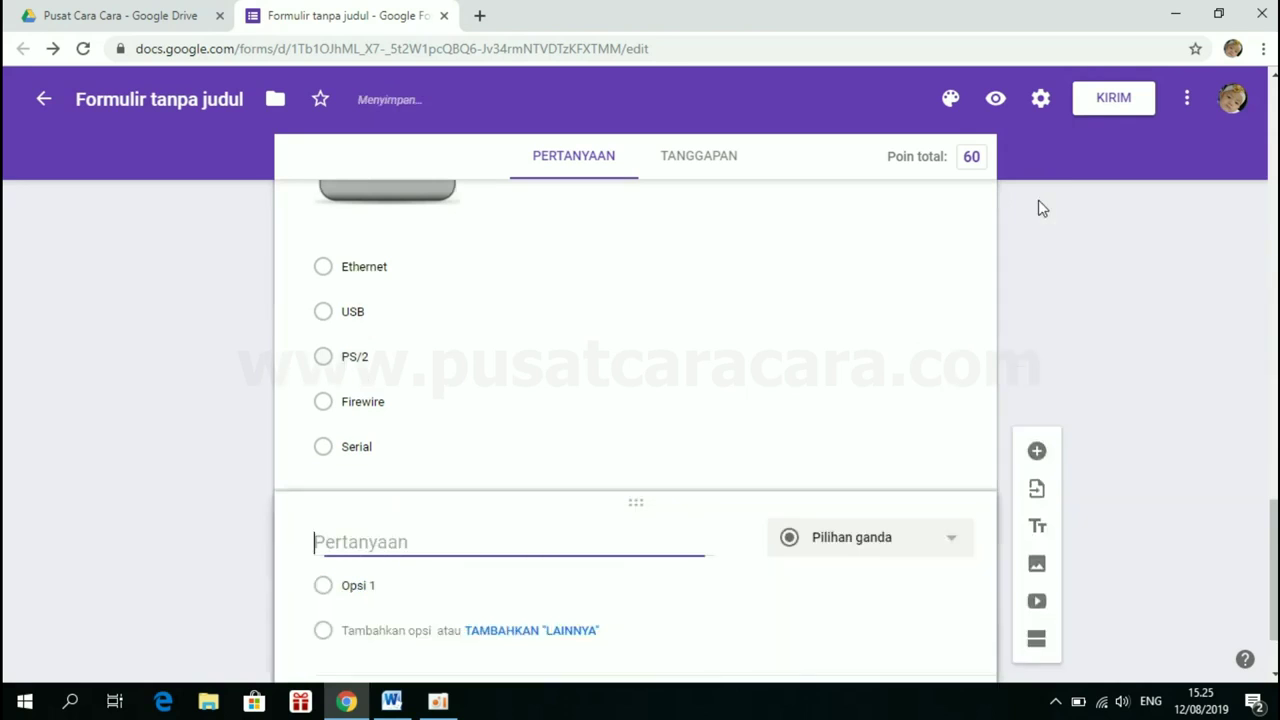
# Copy 'Icon dengan gambar' from question 4 in Word and return to the form
pyautogui.click(410, 710)
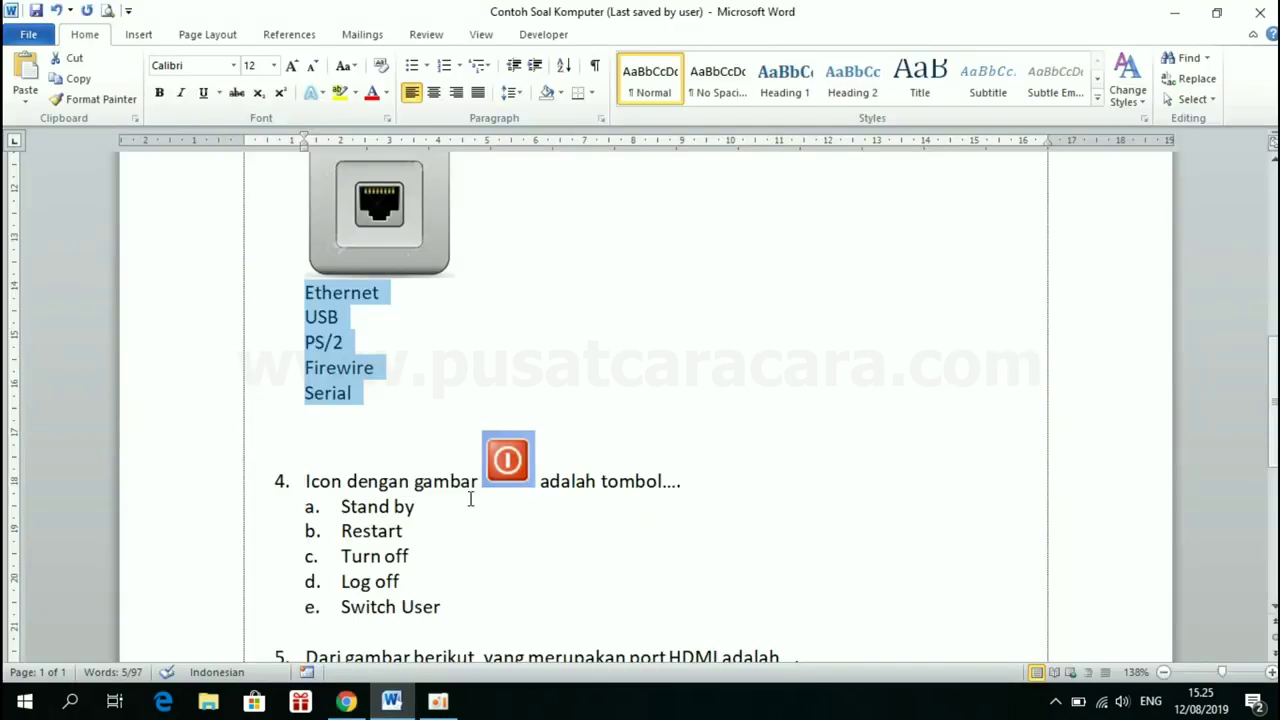
pyautogui.scroll(-3, 471, 500)
pyautogui.click(358, 276)
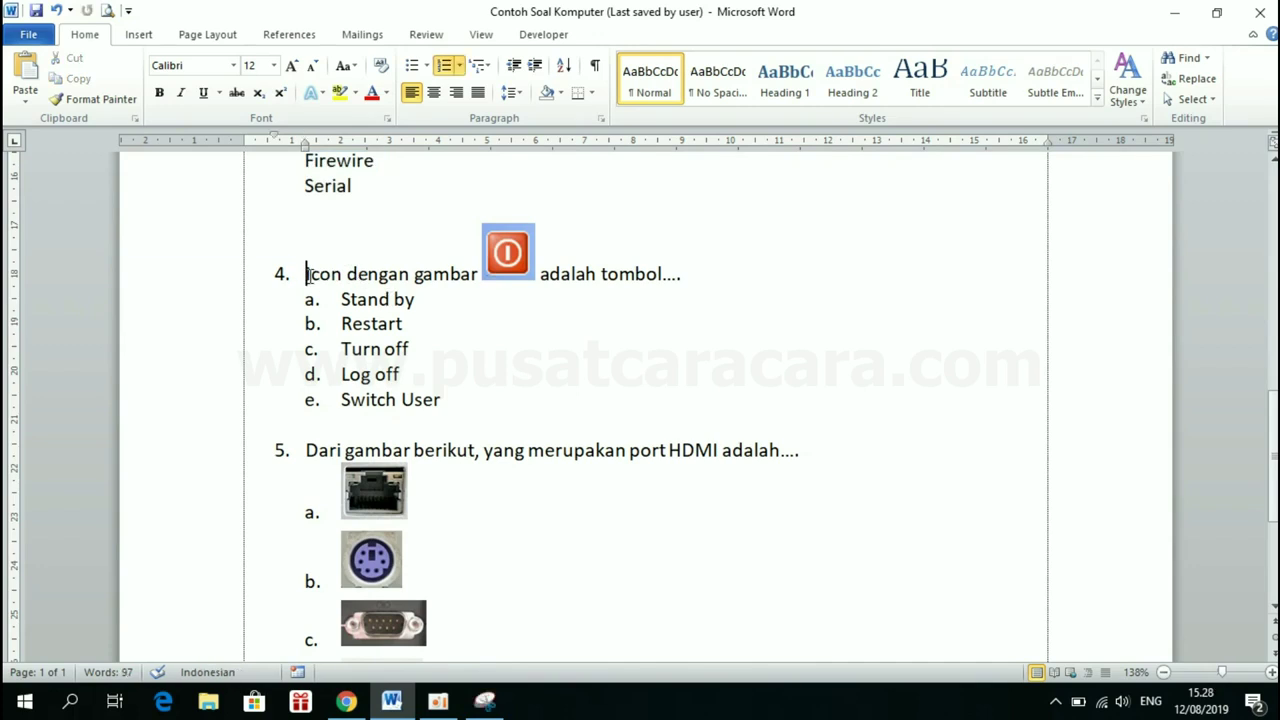
pyautogui.press('Home')
pyautogui.click(346, 701)
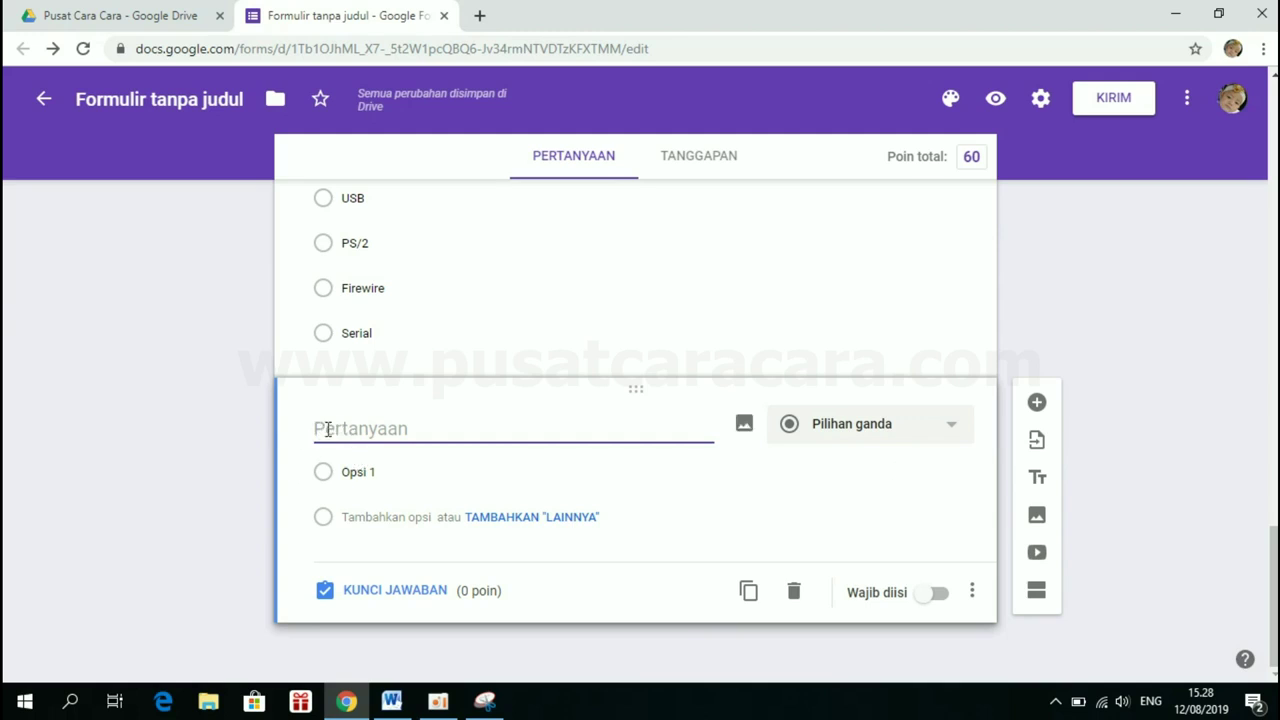
pyautogui.click(391, 703)
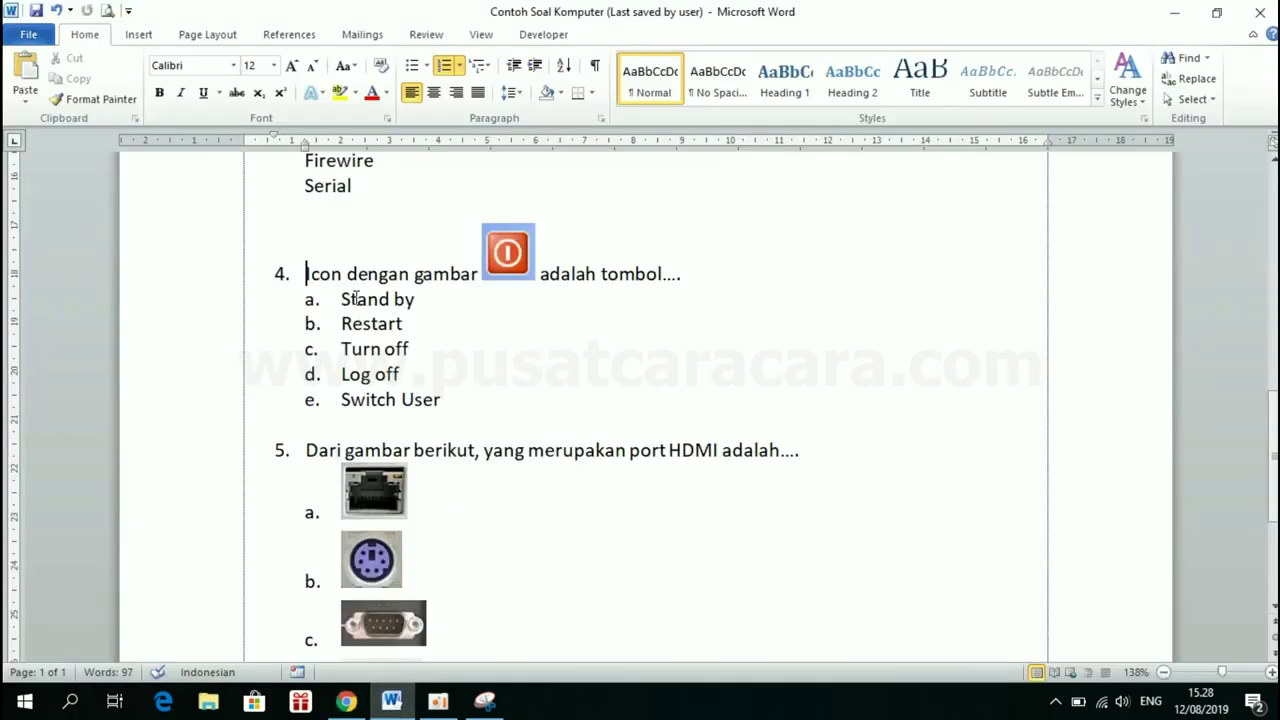
pyautogui.keyDown('shift'); pyautogui.click(481, 275); pyautogui.keyUp('shift')
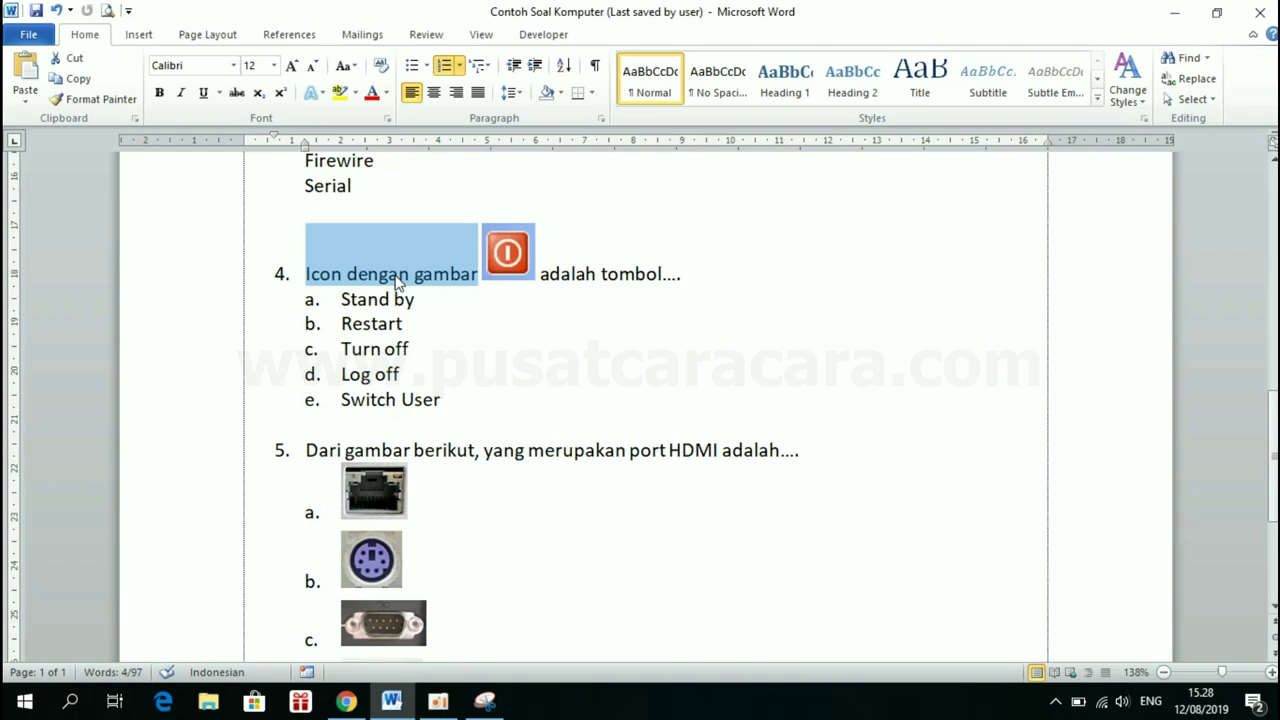
pyautogui.click(347, 702)
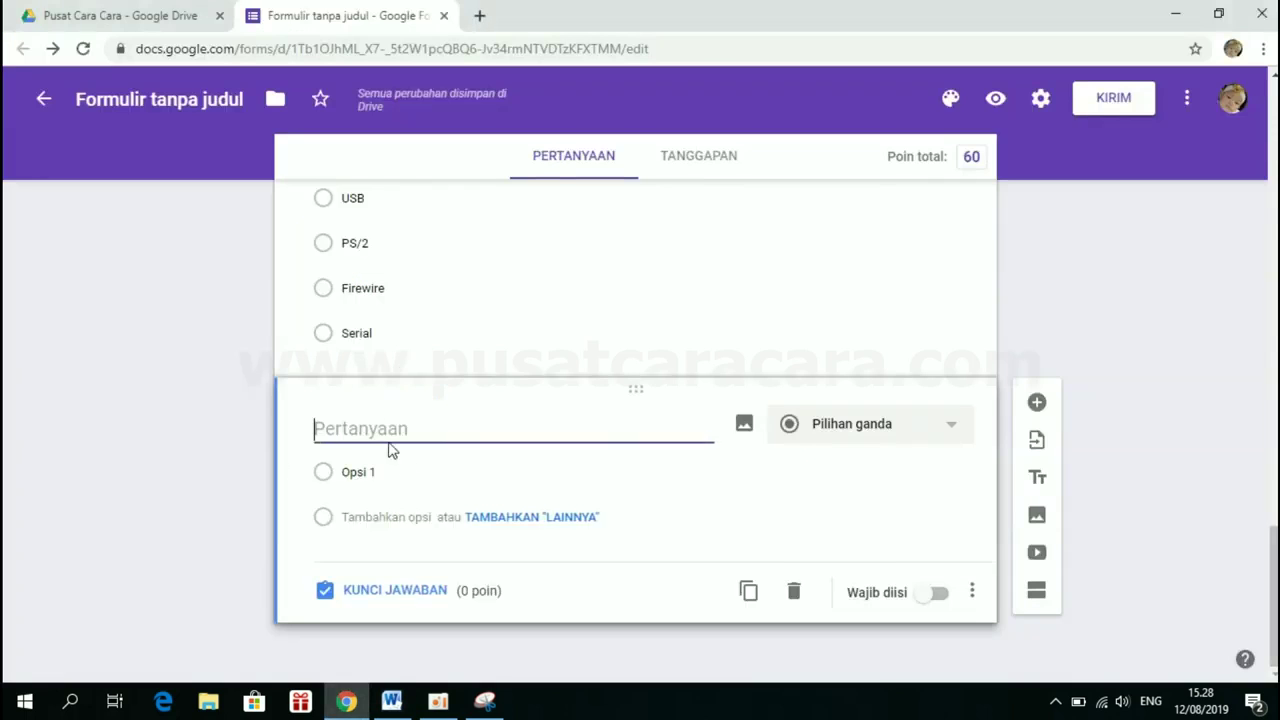
# Title the new question 'Icon dengan gambar di bawah ini adalah....', dropping the '4.' prefix
pyautogui.hotkey('ctrl', 'v')
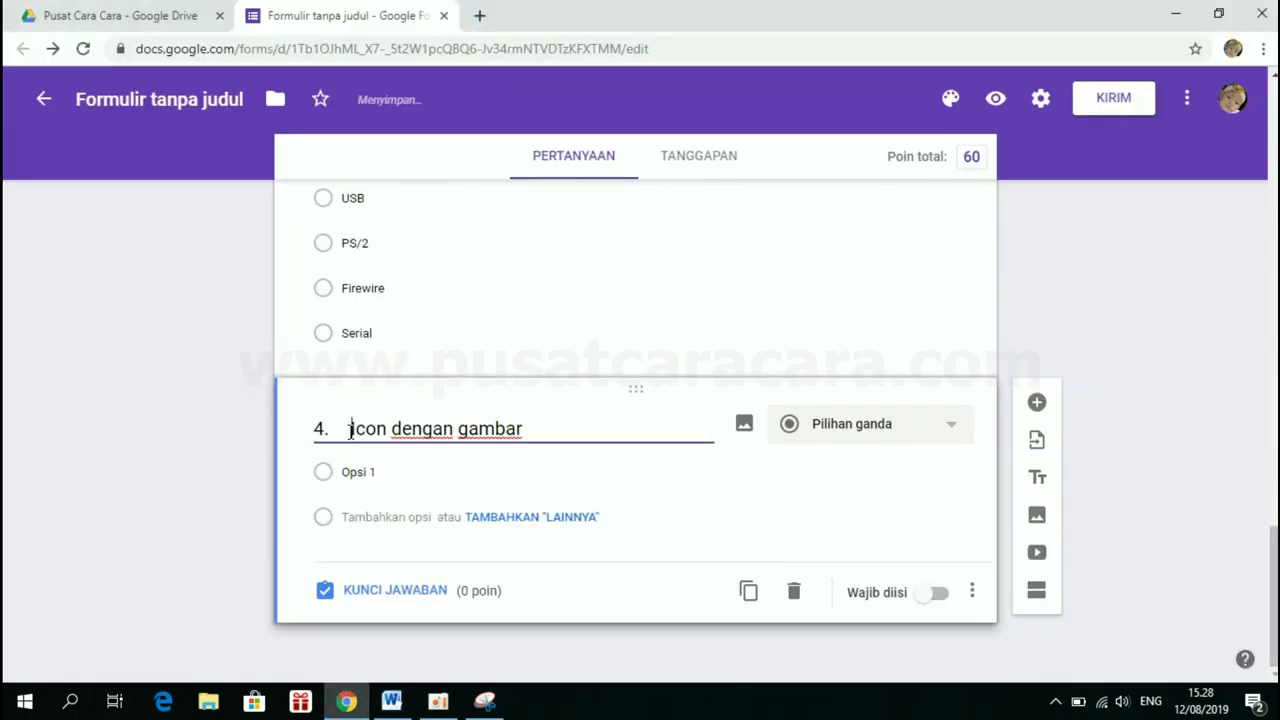
pyautogui.moveTo(351, 428); pyautogui.dragTo(300, 437)
pyautogui.press('BackSpace')
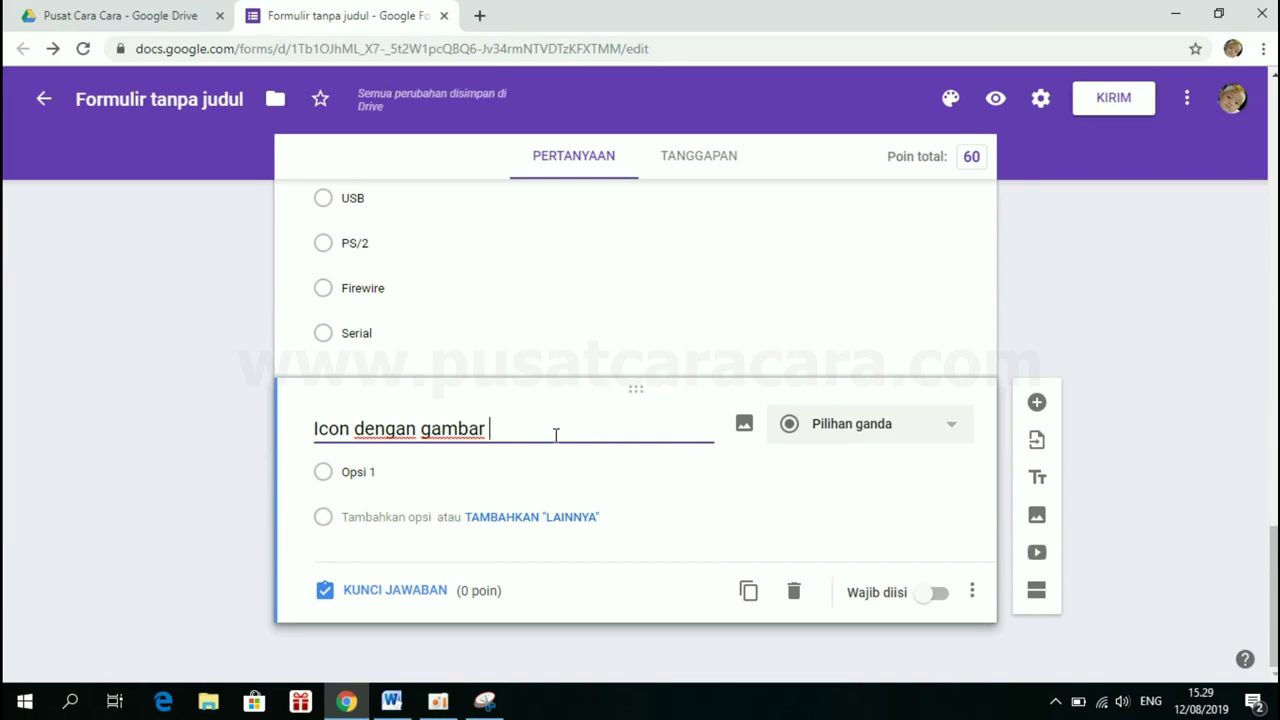
pyautogui.write('di ba')
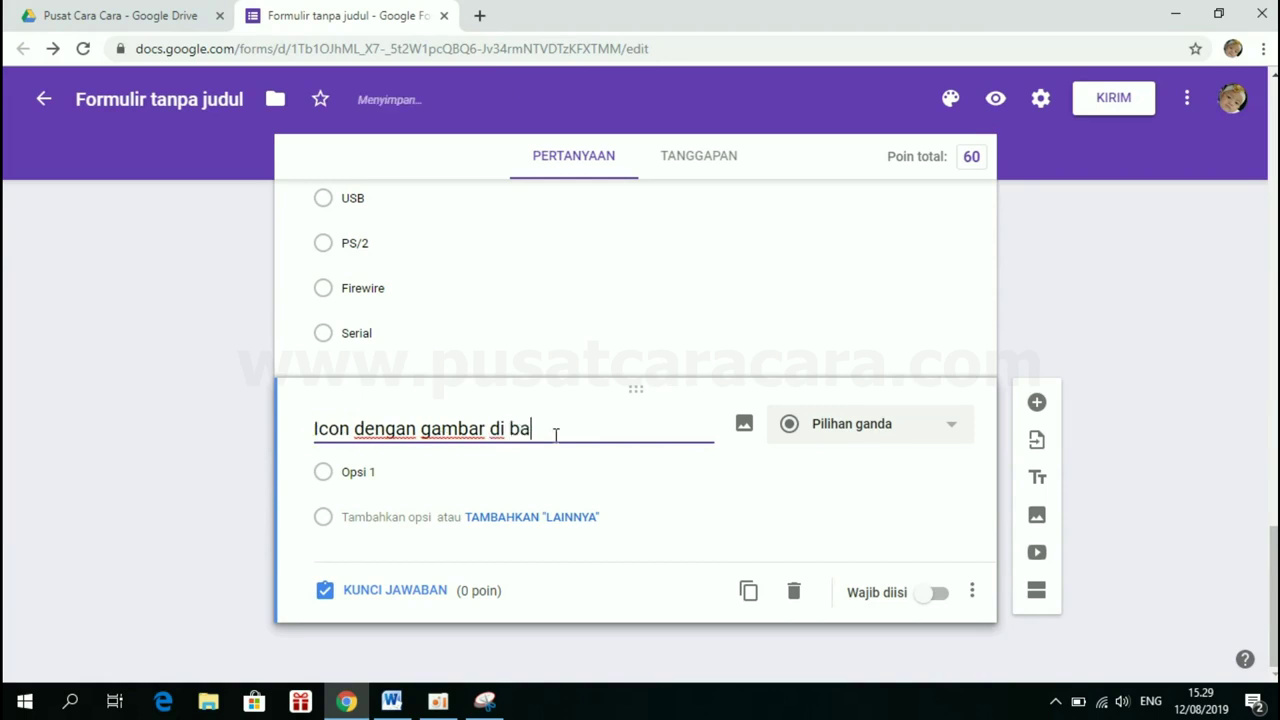
pyautogui.write('wah ini adalah')
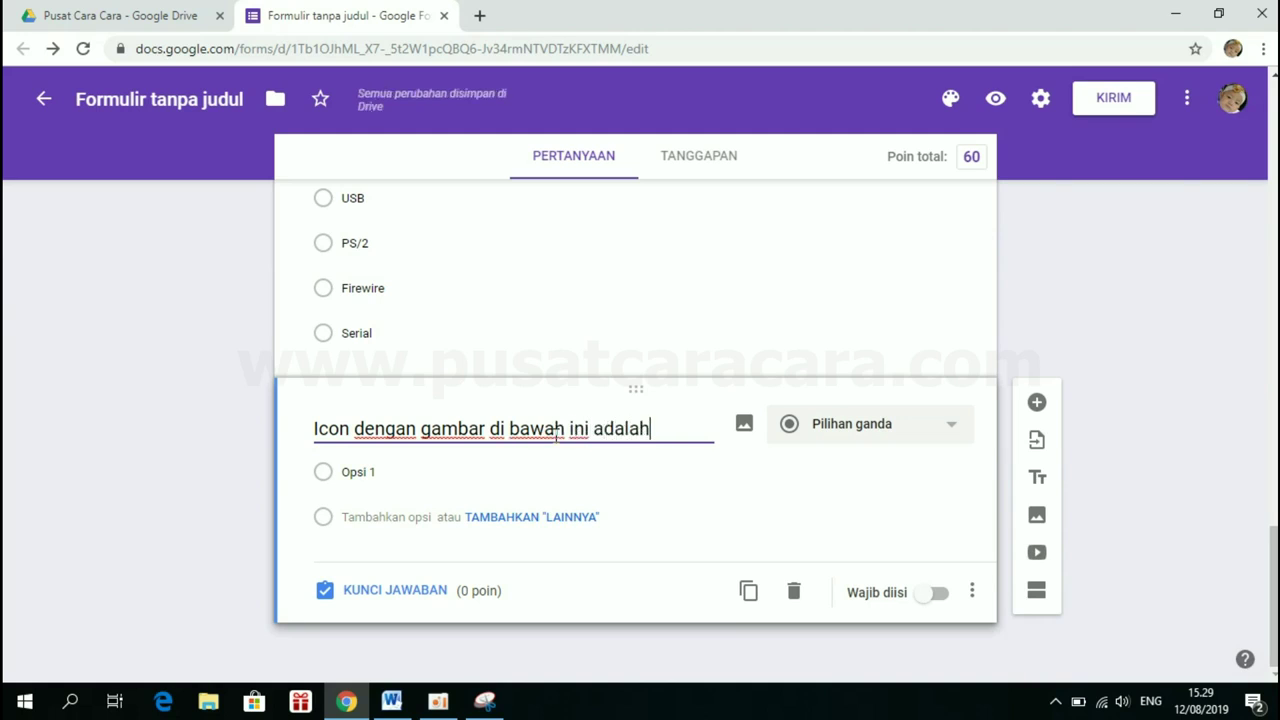
pyautogui.write('....')
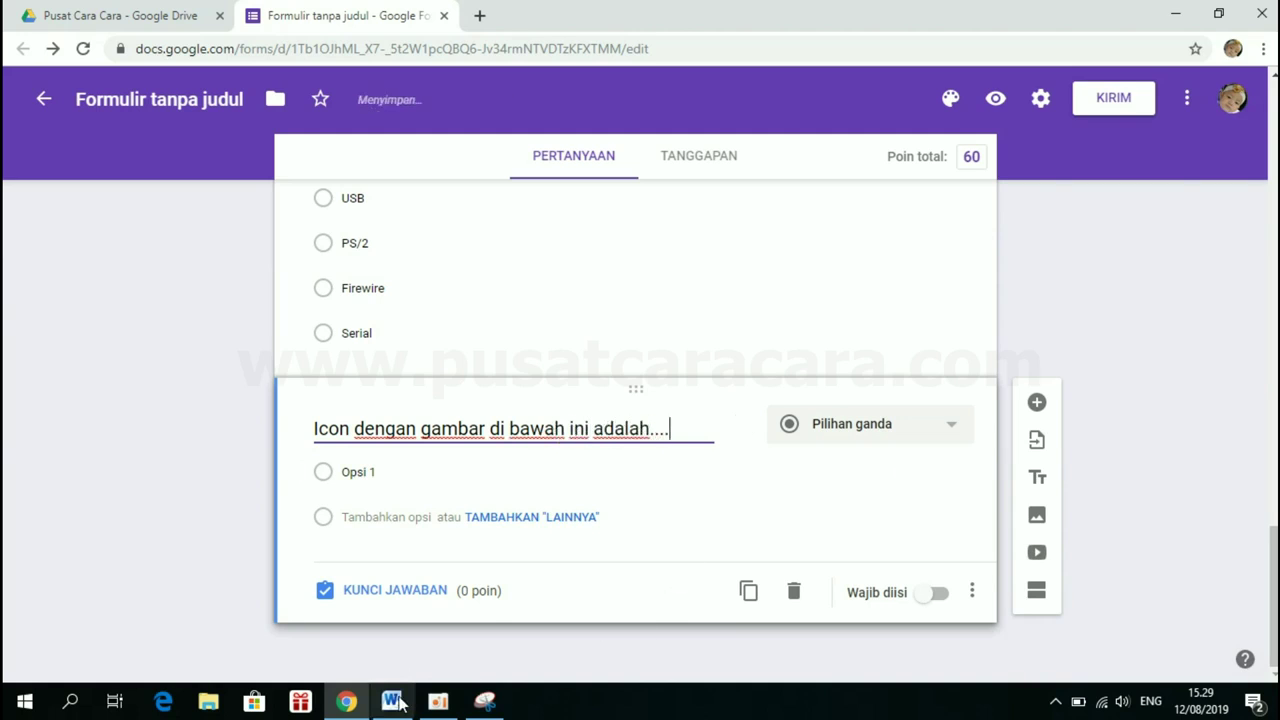
pyautogui.click(397, 703)
pyautogui.click(571, 354)
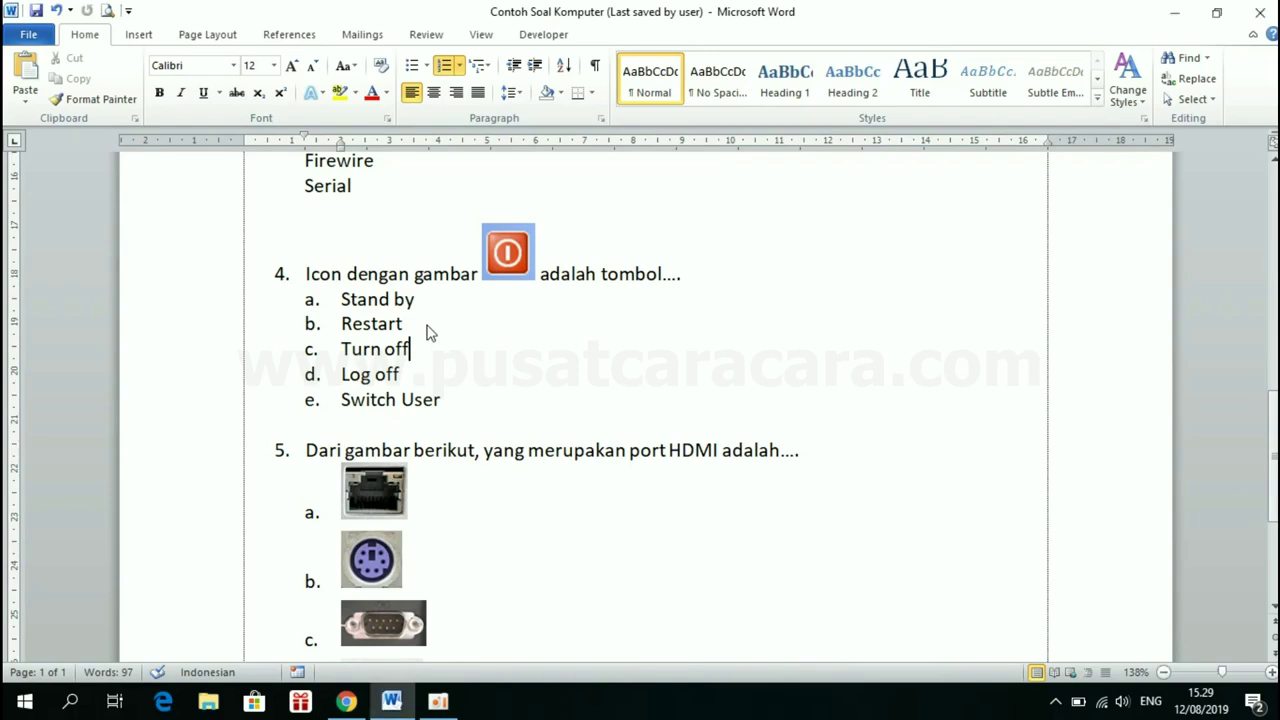
# Launch Snipping Tool and capture the red power icon from question 4
pyautogui.click(26, 704)
pyautogui.write('snipp')
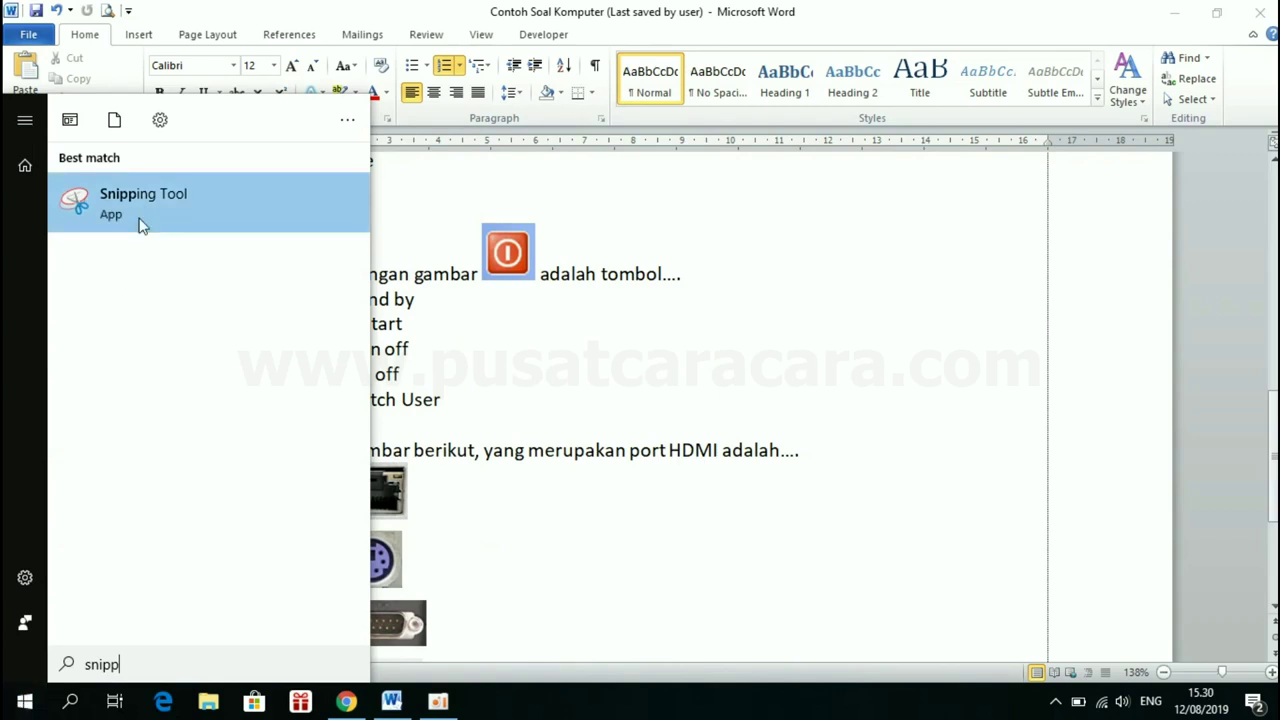
pyautogui.click(140, 224)
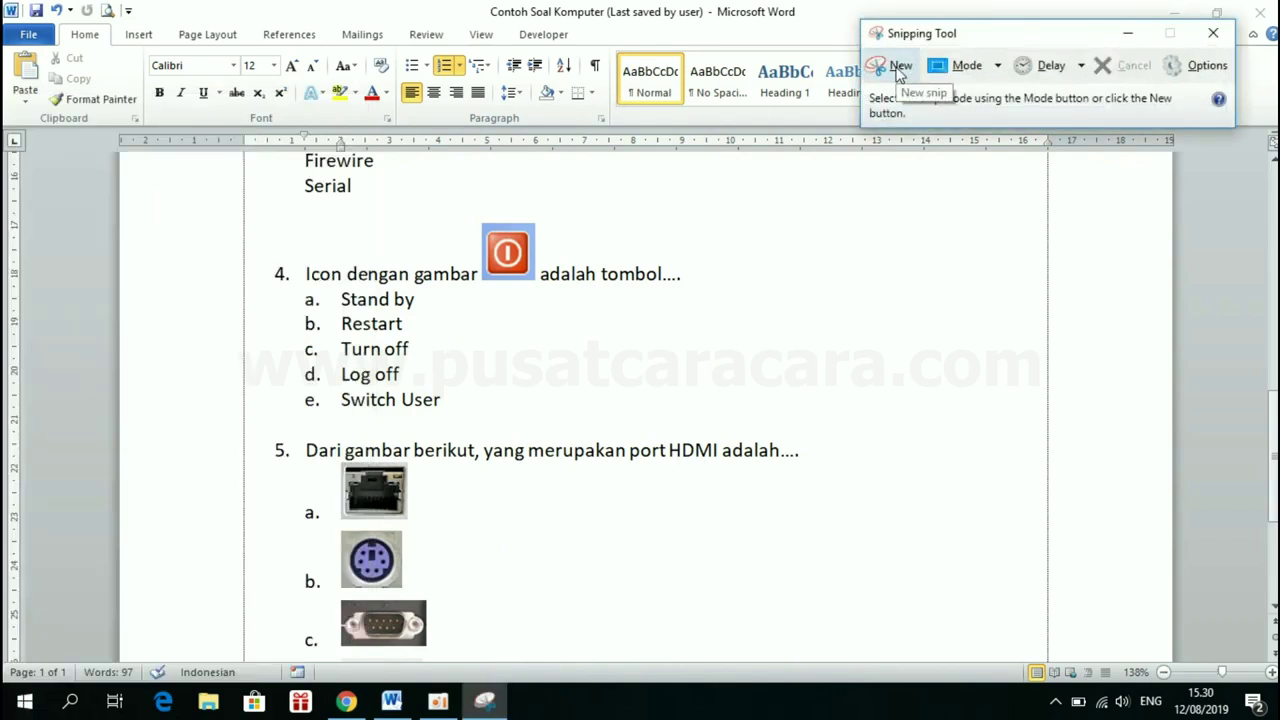
pyautogui.click(903, 68)
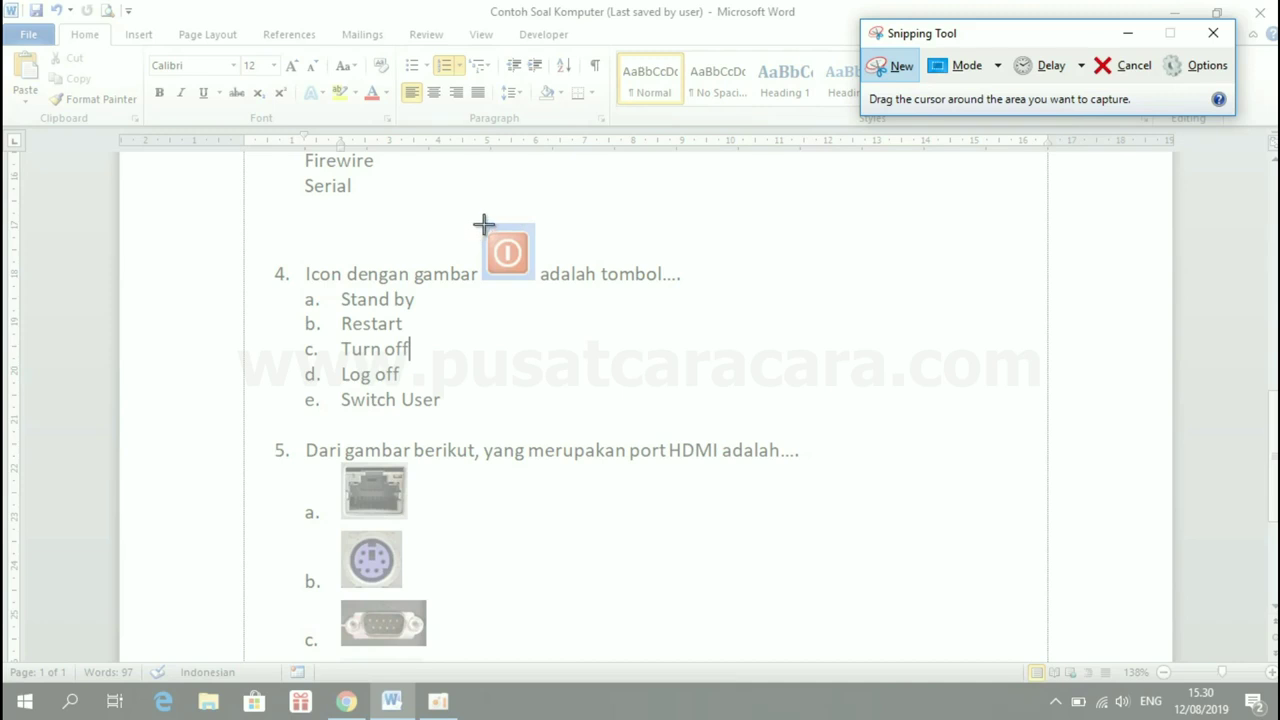
pyautogui.moveTo(483, 224); pyautogui.dragTo(536, 282)
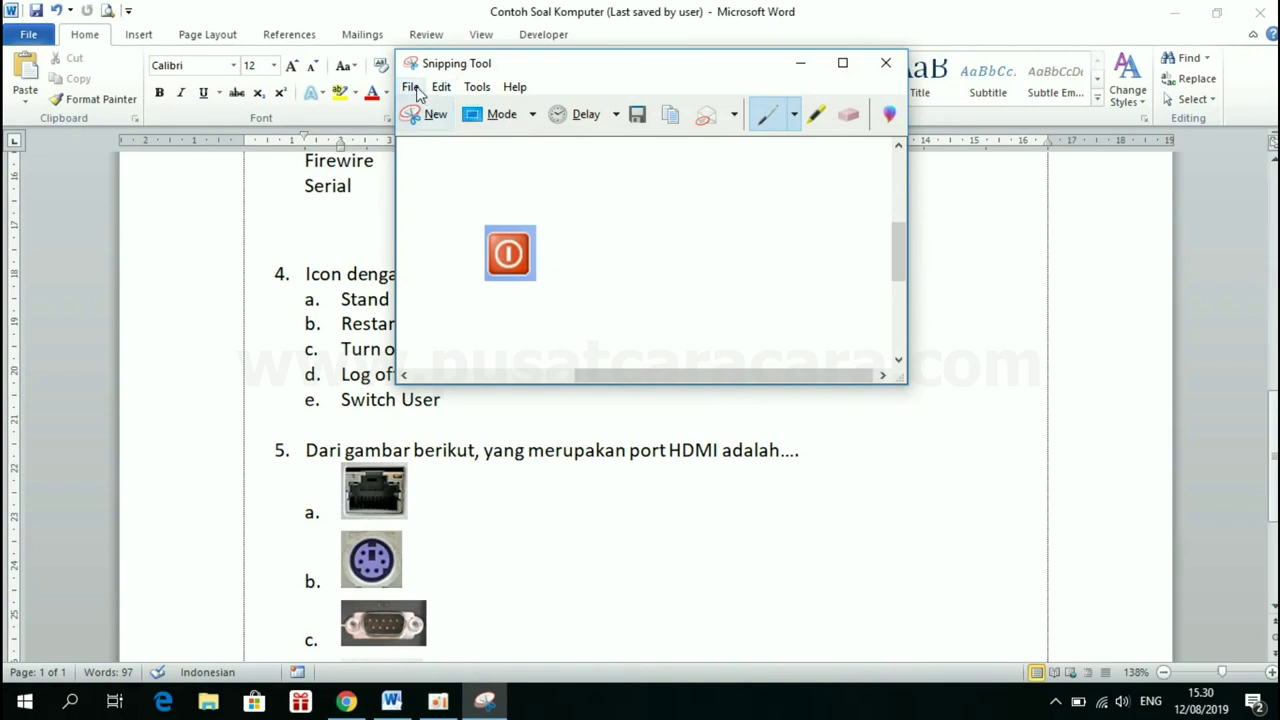
# Save the capture as JPEG 'Tombol' in Pictures\Port and minimise Snipping Tool
pyautogui.click(410, 87)
pyautogui.click(444, 137)
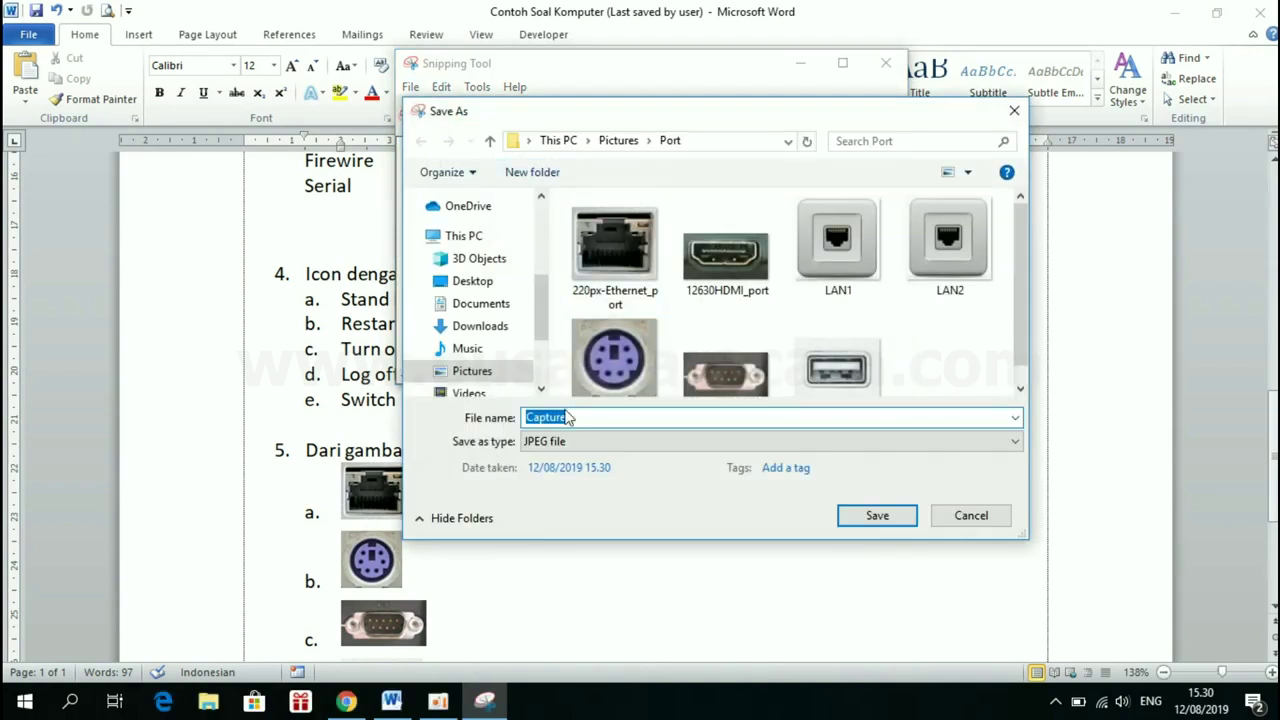
pyautogui.write('Tombol')
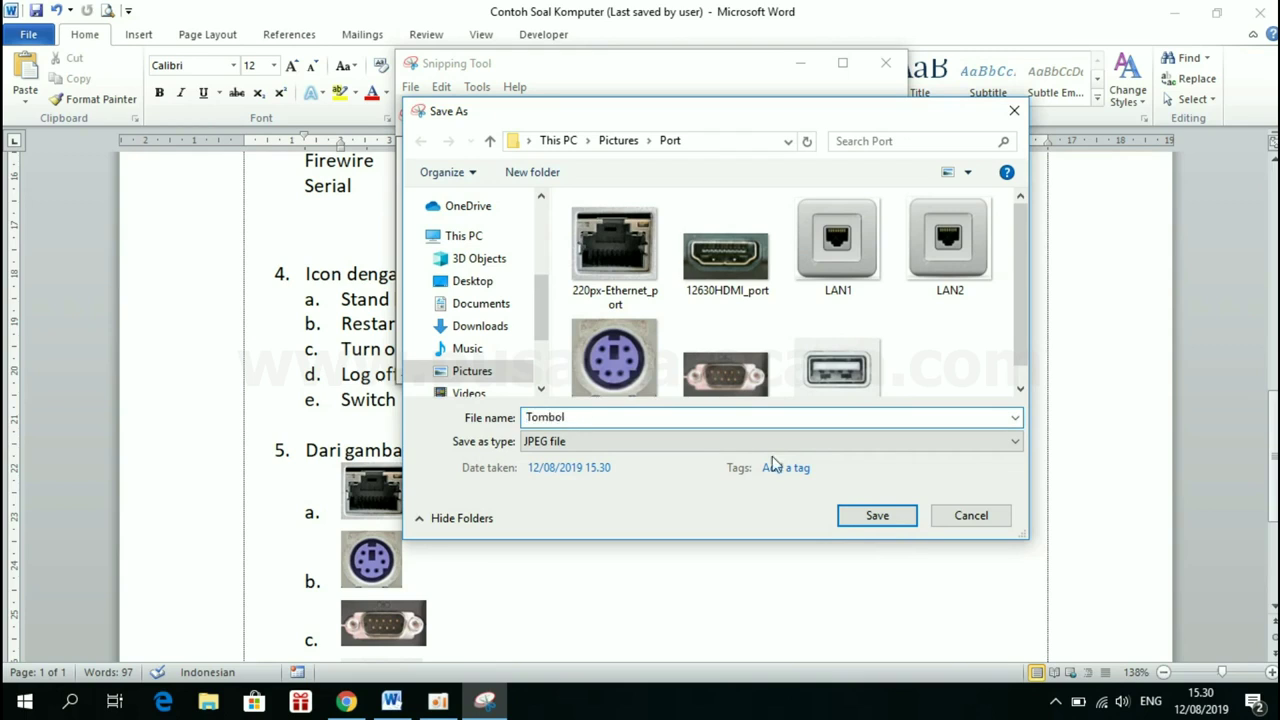
pyautogui.click(889, 524)
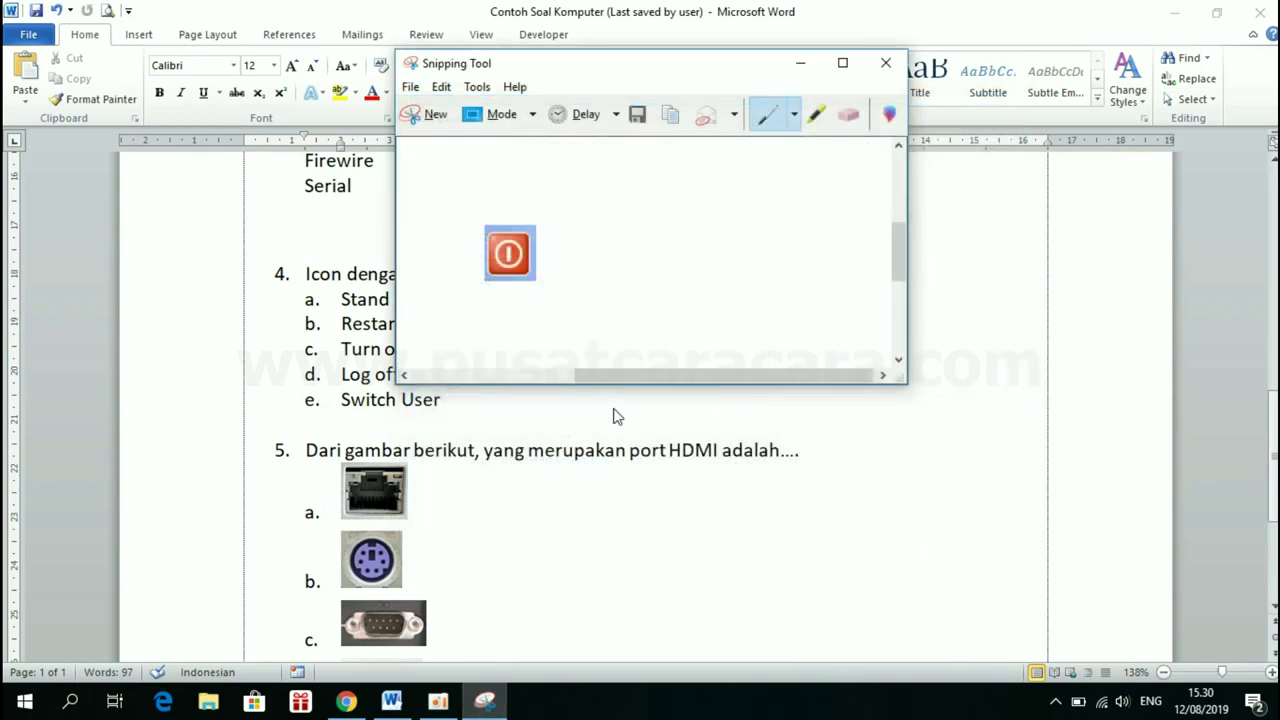
pyautogui.click(800, 63)
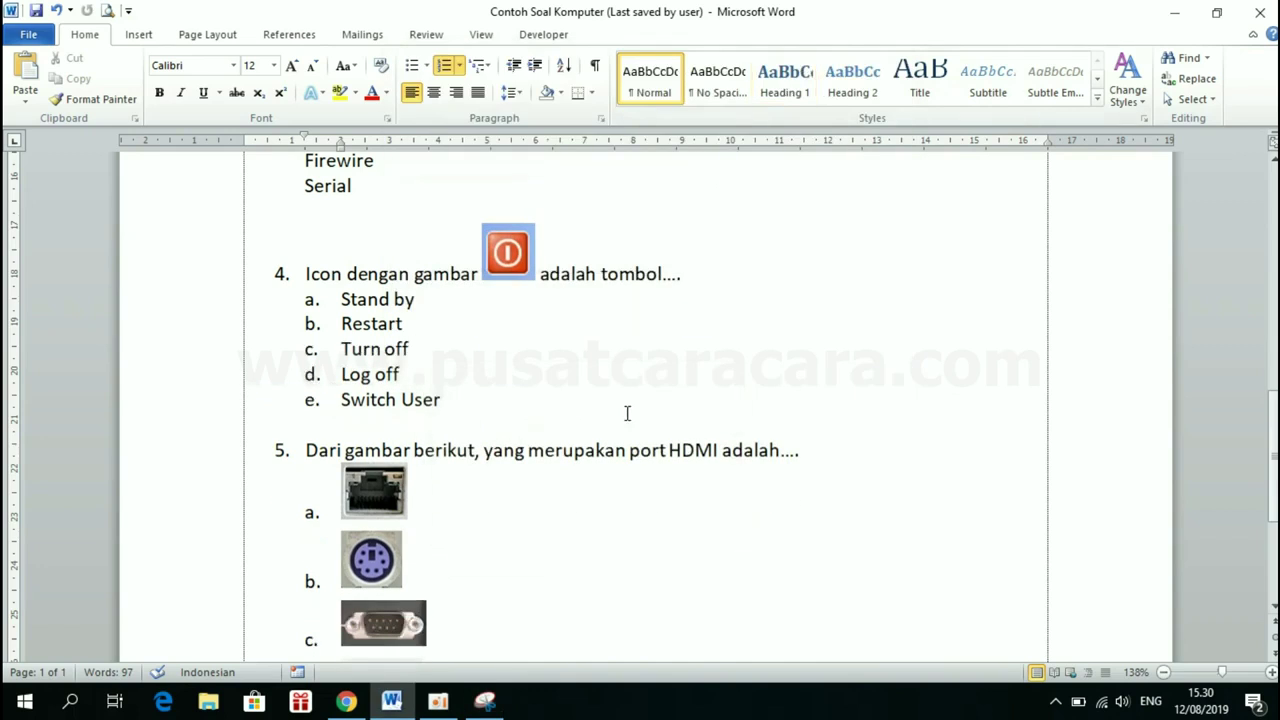
# Upload the Tombol picture from Pictures\Port beneath the form's fourth question, then return to Word
pyautogui.click(345, 701)
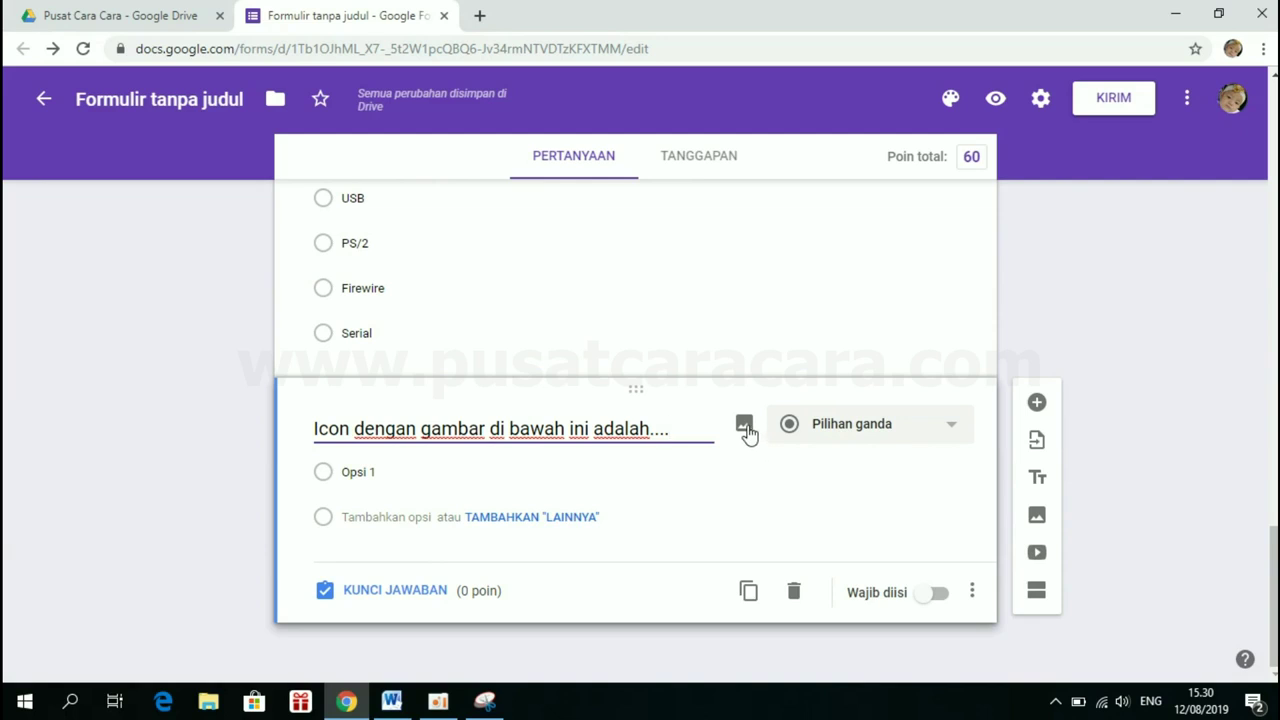
pyautogui.click(747, 430)
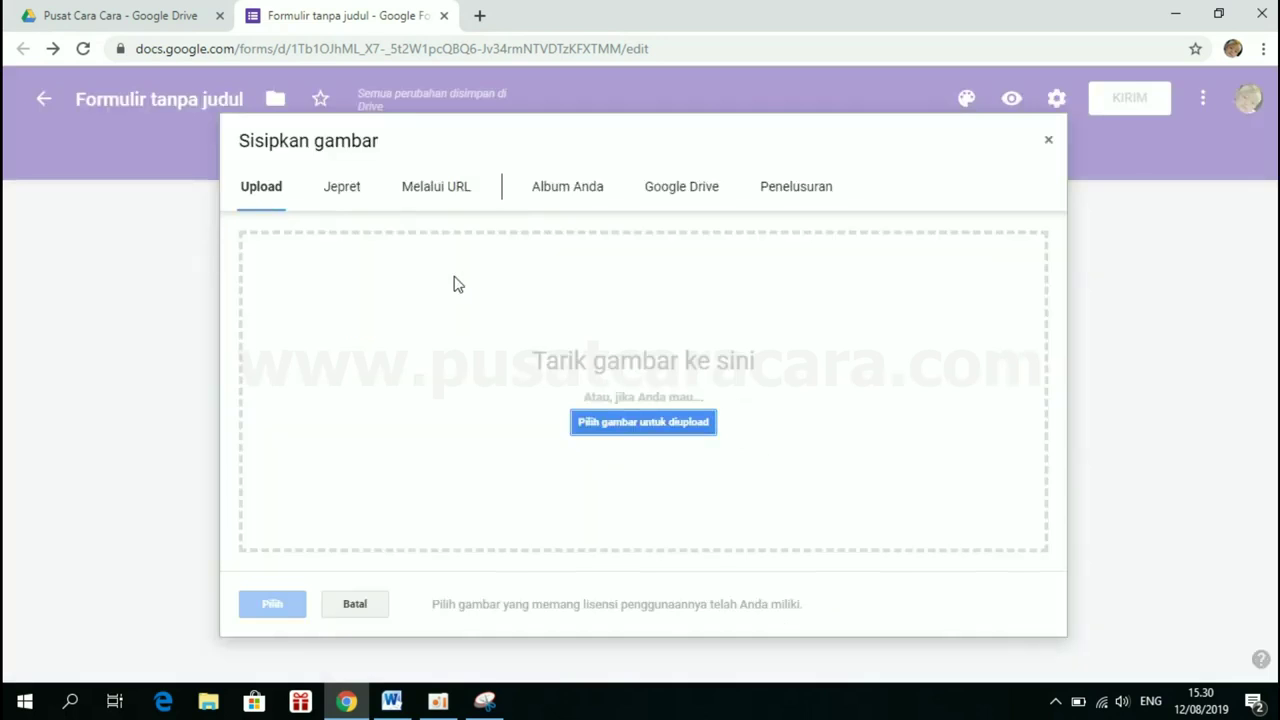
pyautogui.click(610, 434)
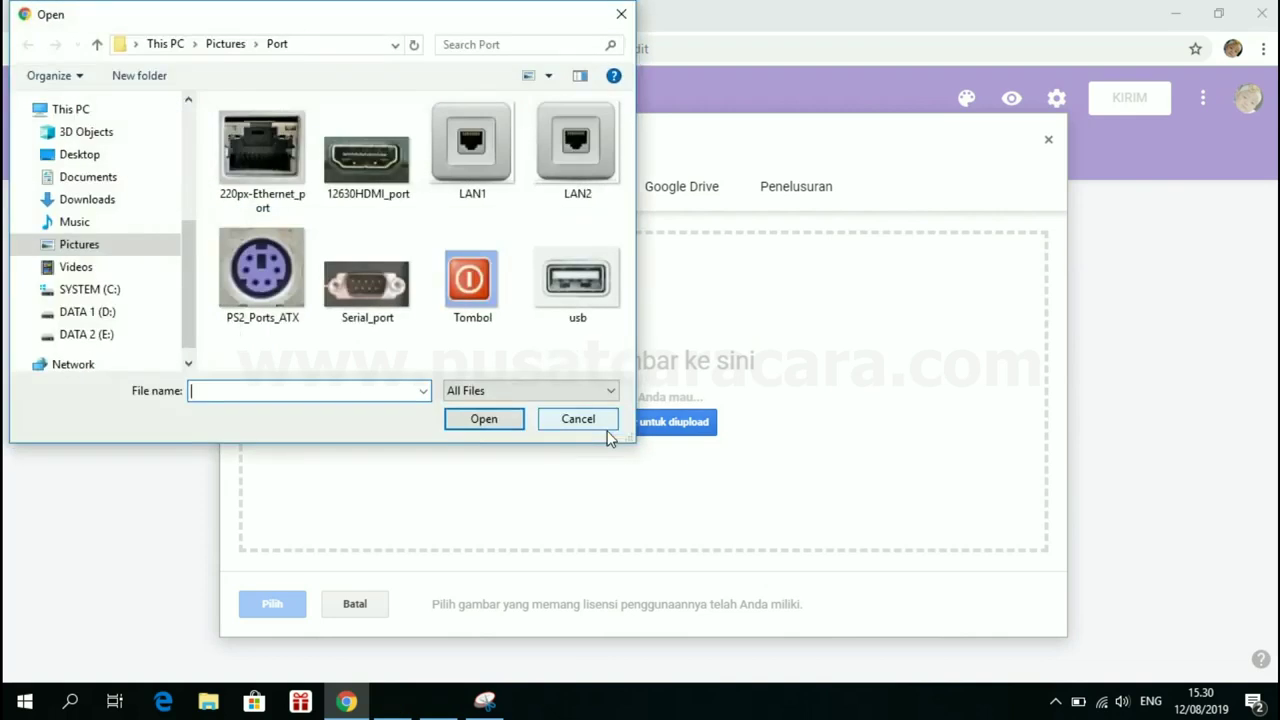
pyautogui.doubleClick(469, 284)
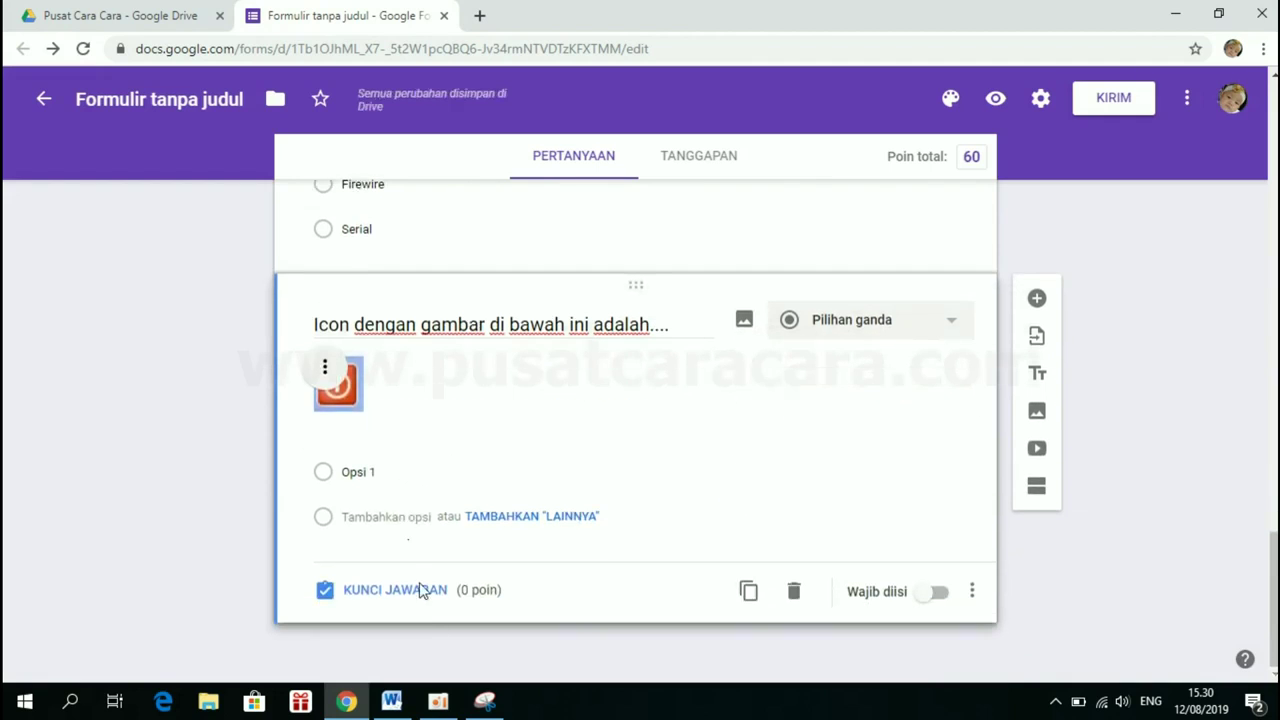
pyautogui.click(391, 701)
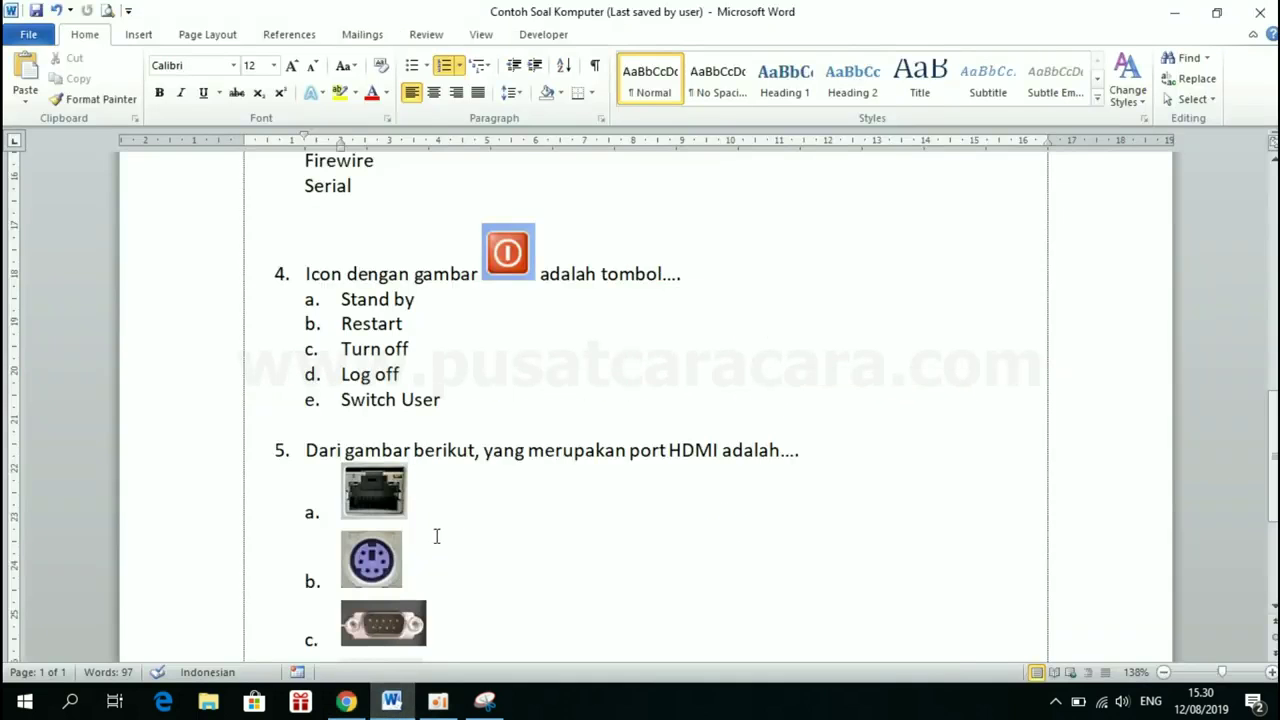
# Paste Stand by, Restart, Turn off, Log off and Switch User as unlettered options
pyautogui.moveTo(346, 297); pyautogui.dragTo(457, 406)
pyautogui.hotkey('ctrl', 'c')
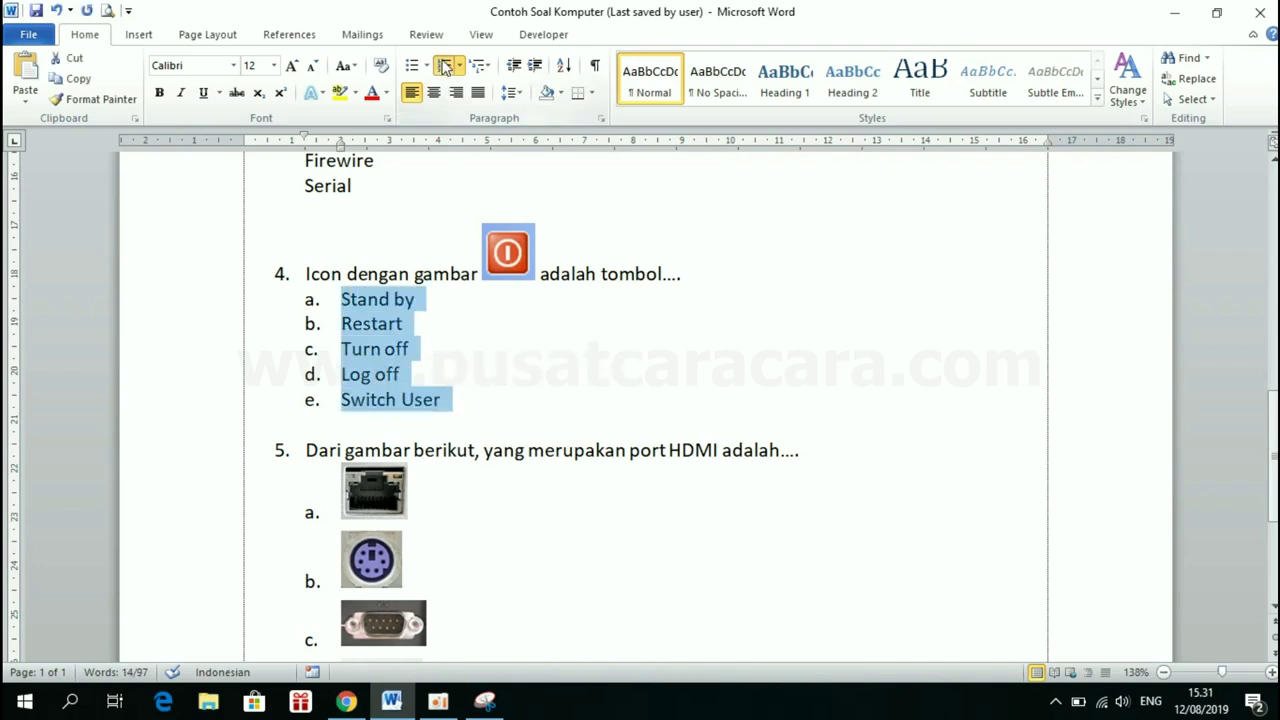
pyautogui.click(446, 66)
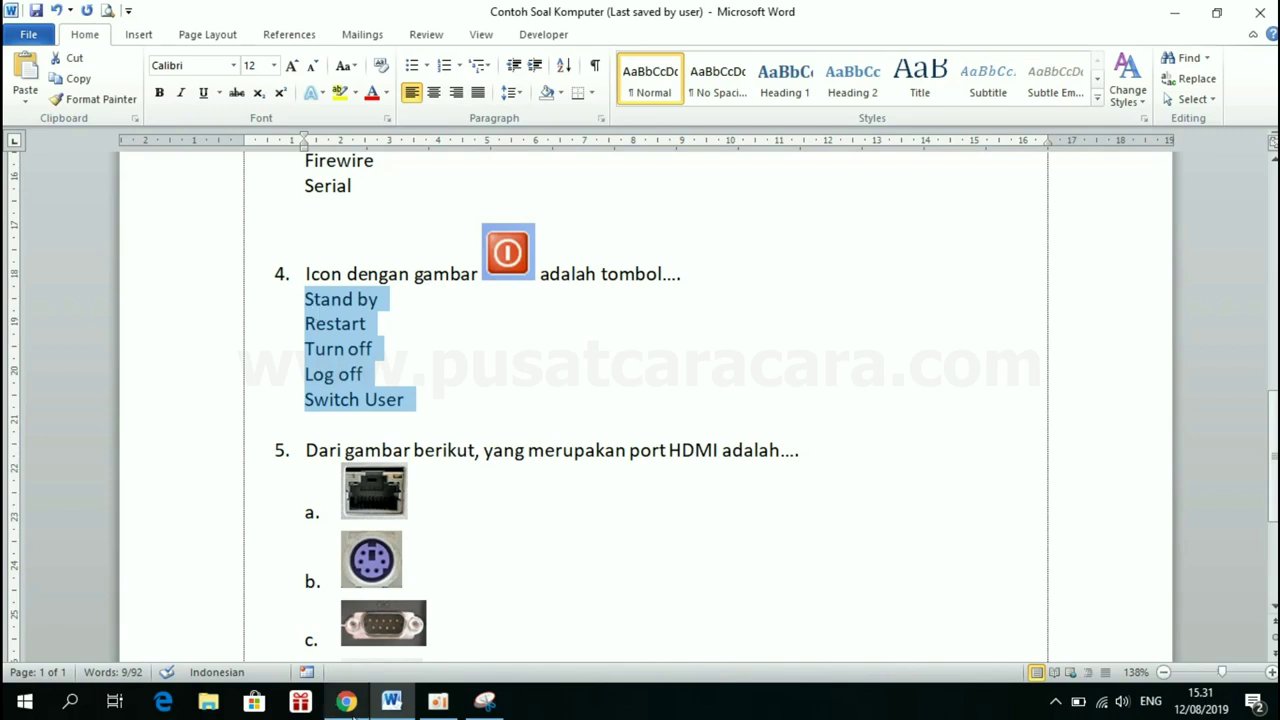
pyautogui.click(348, 705)
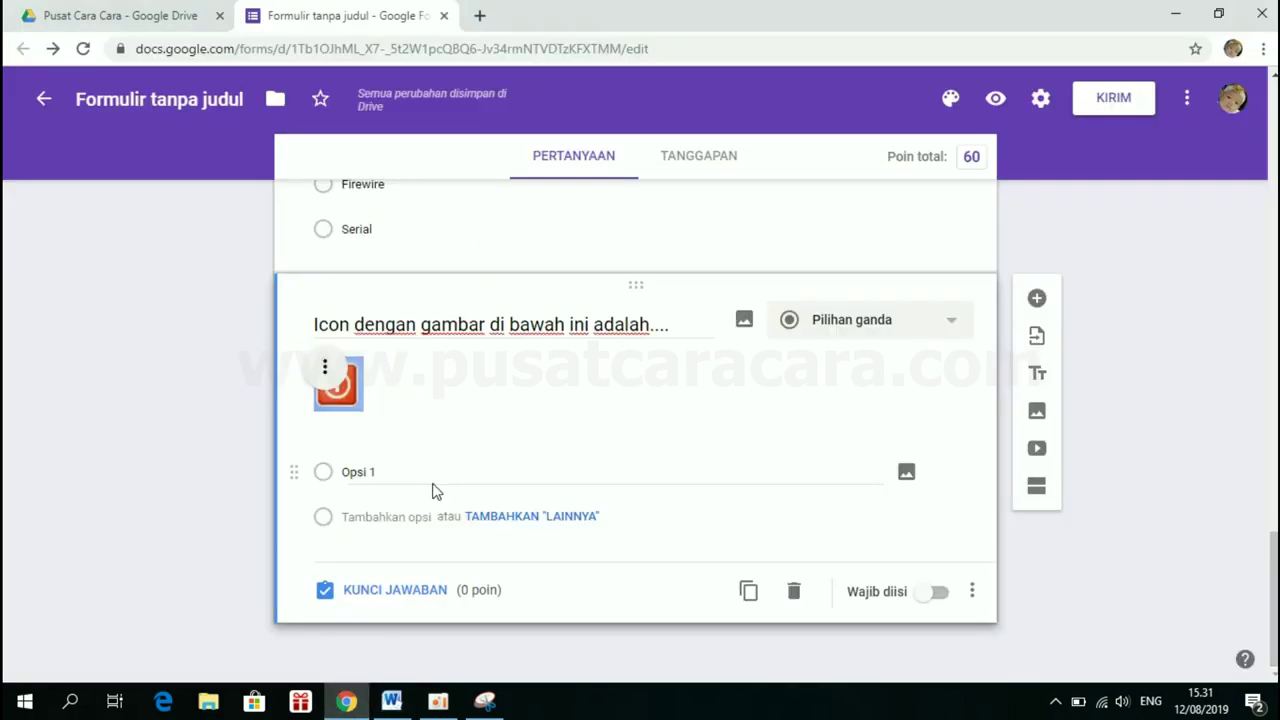
pyautogui.click(375, 471)
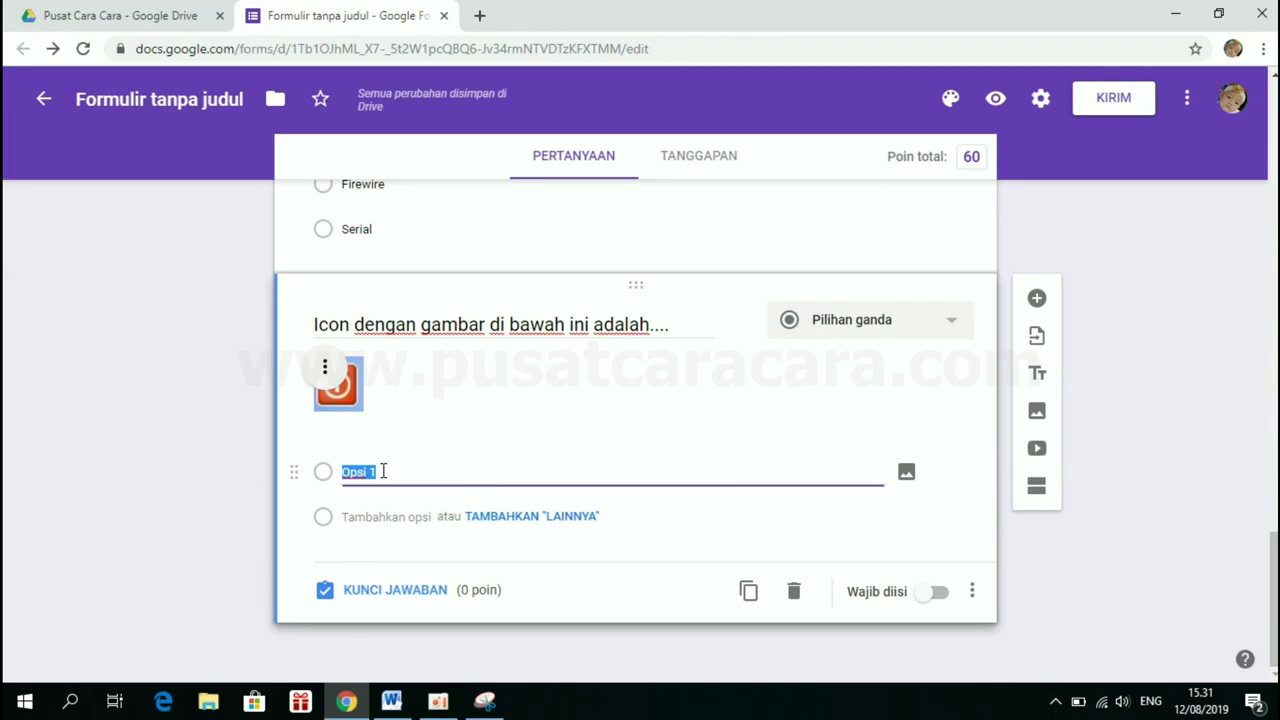
pyautogui.press('BackSpace')
pyautogui.hotkey('ctrl', 'v')
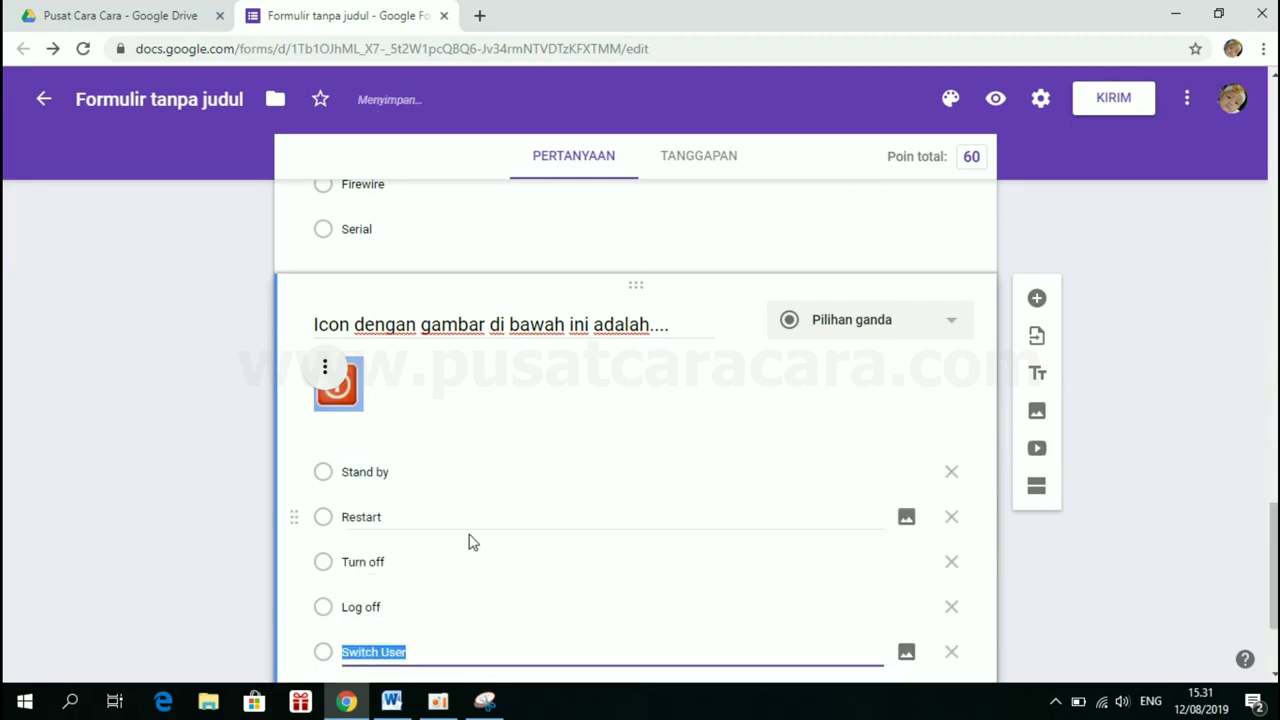
pyautogui.scroll(-2, 503, 434)
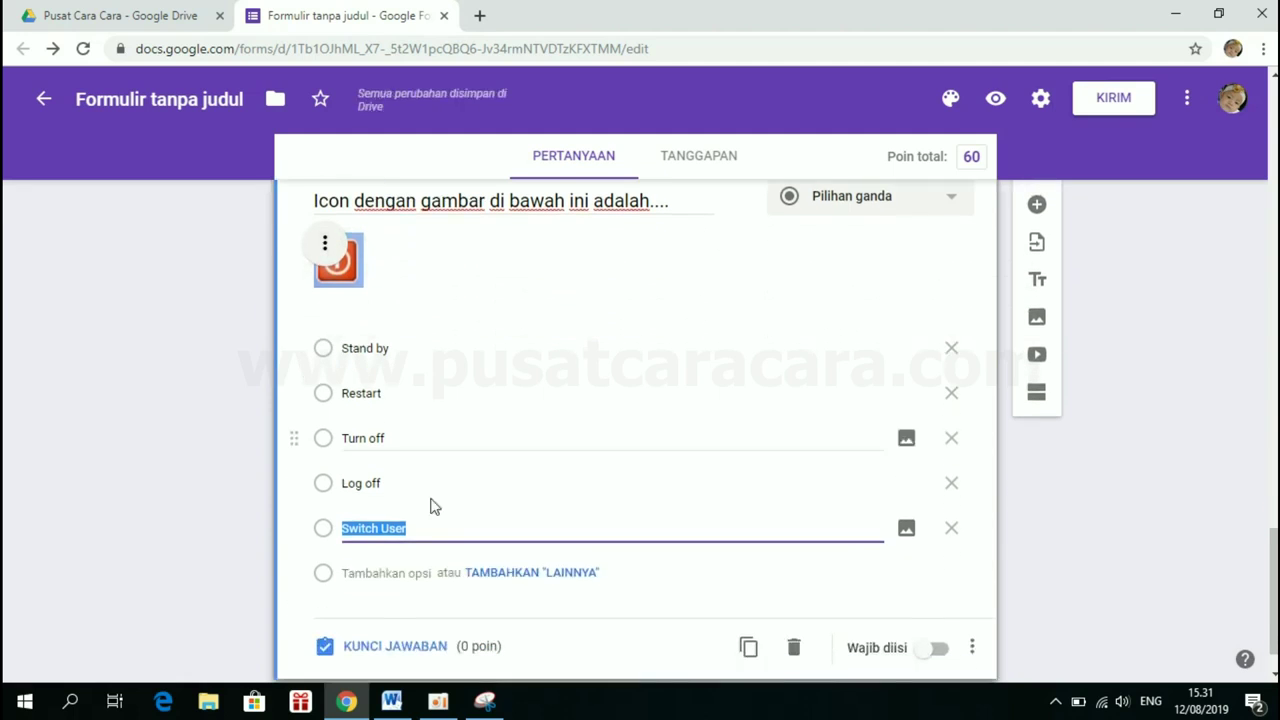
pyautogui.click(395, 648)
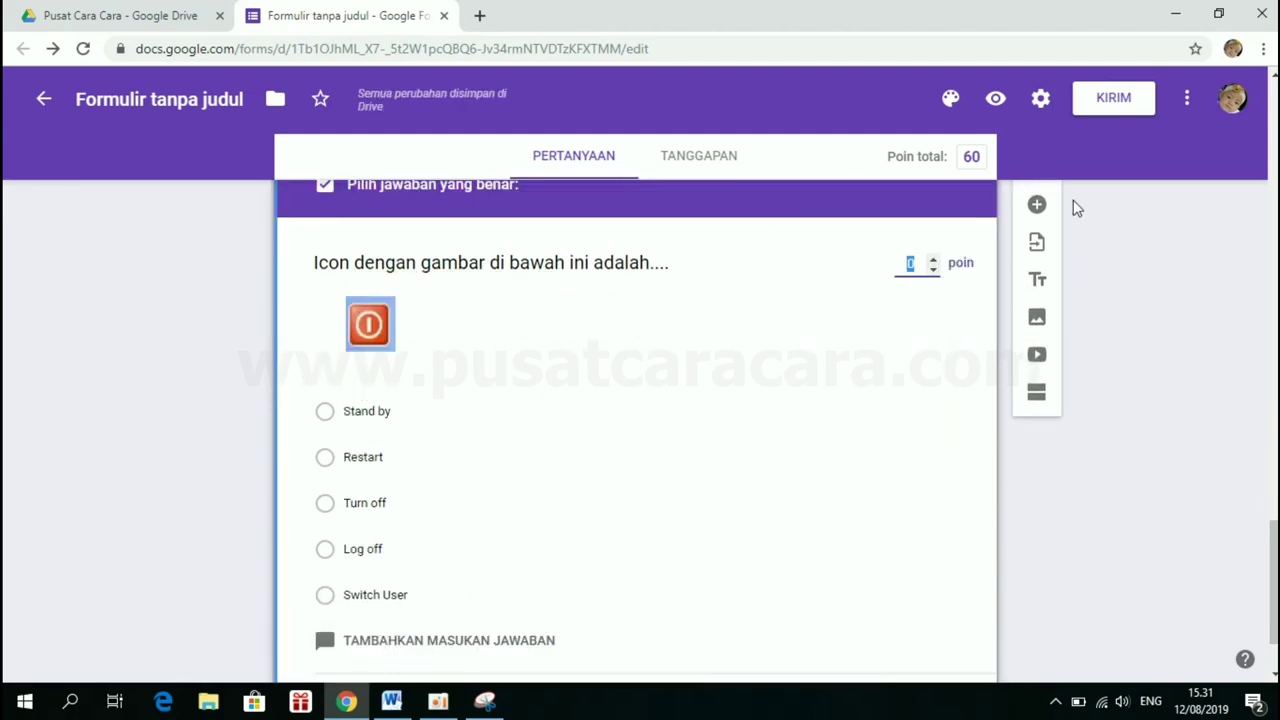
# Give the power-icon question 20 points with Turn off correct, then add a blank question
pyautogui.write('20')
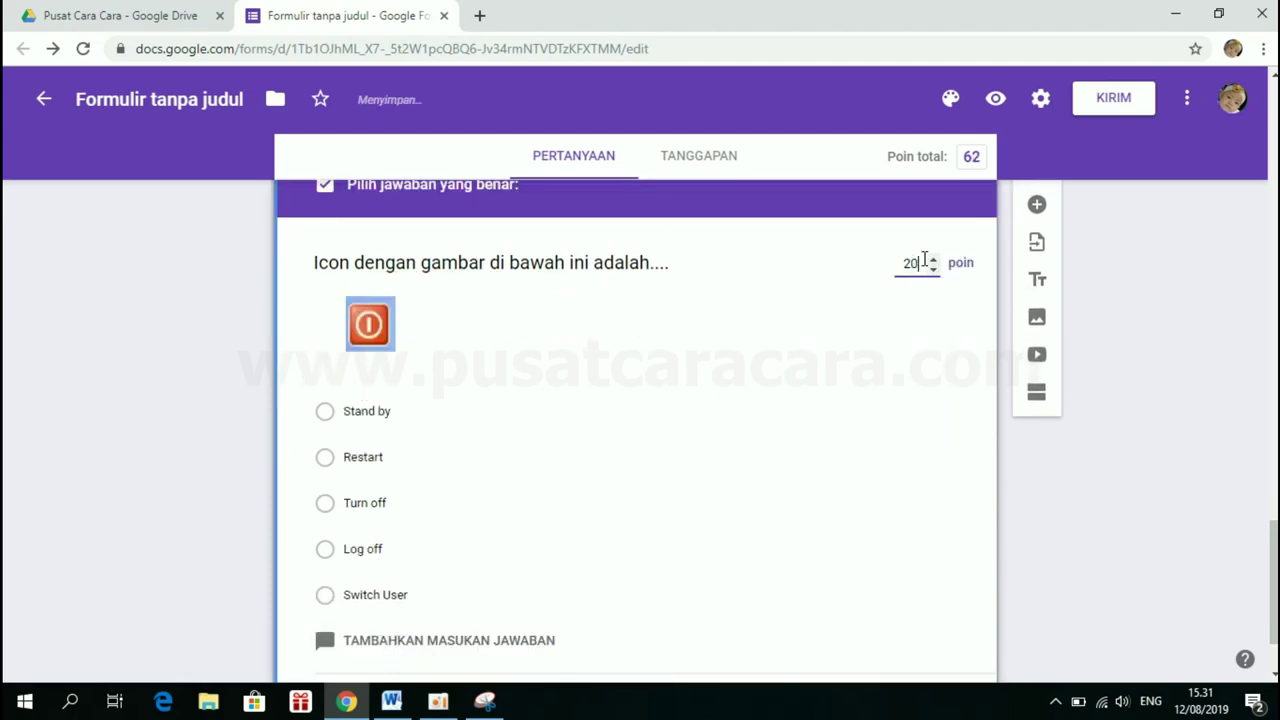
pyautogui.click(326, 505)
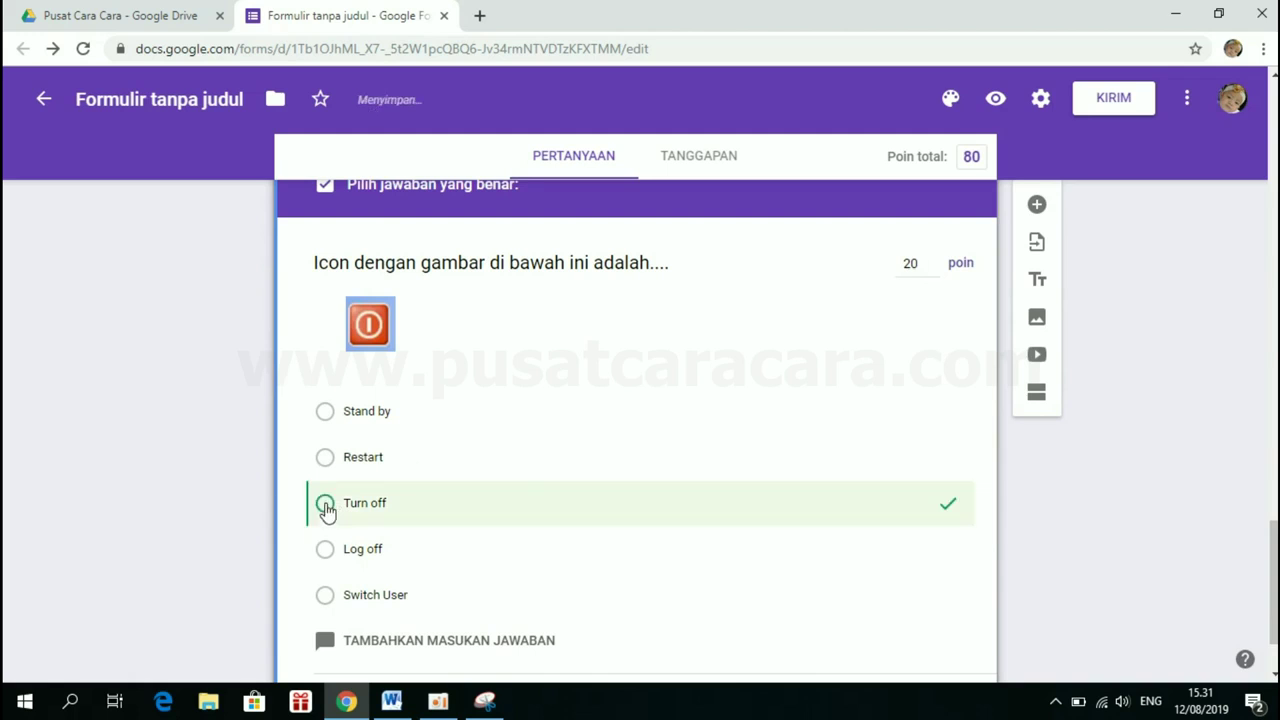
pyautogui.scroll(-1, 589, 562)
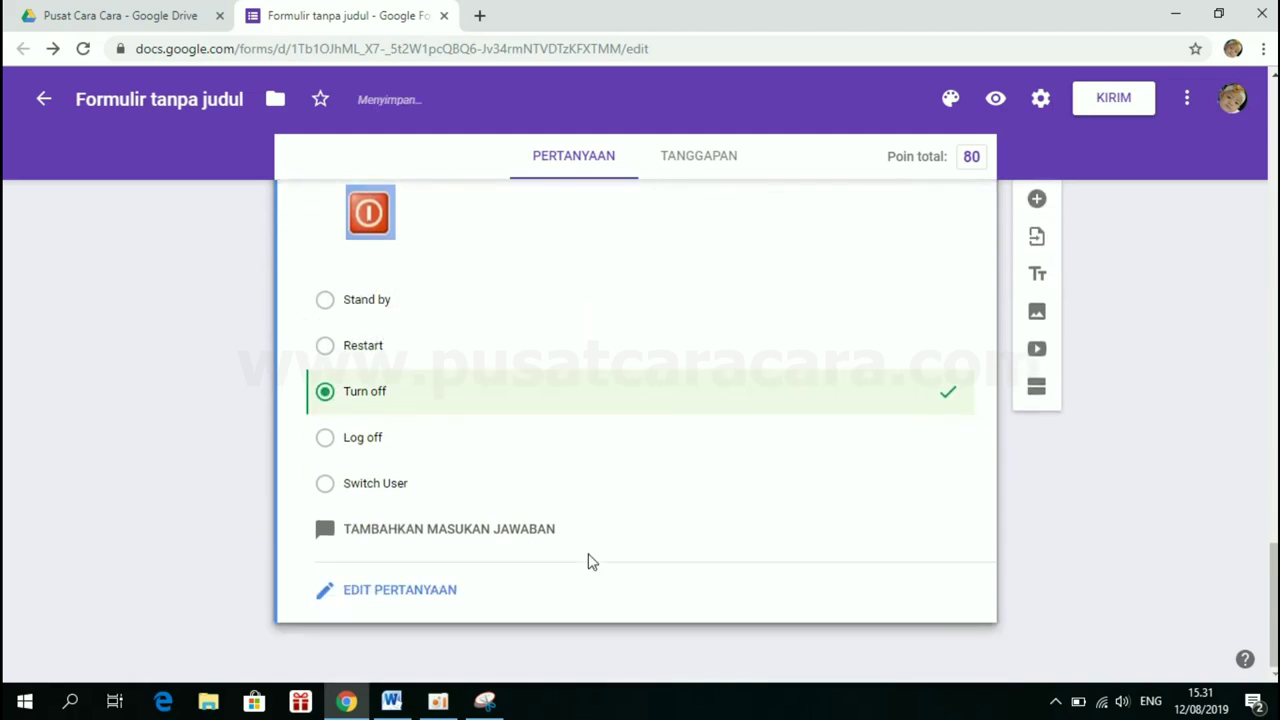
pyautogui.click(383, 590)
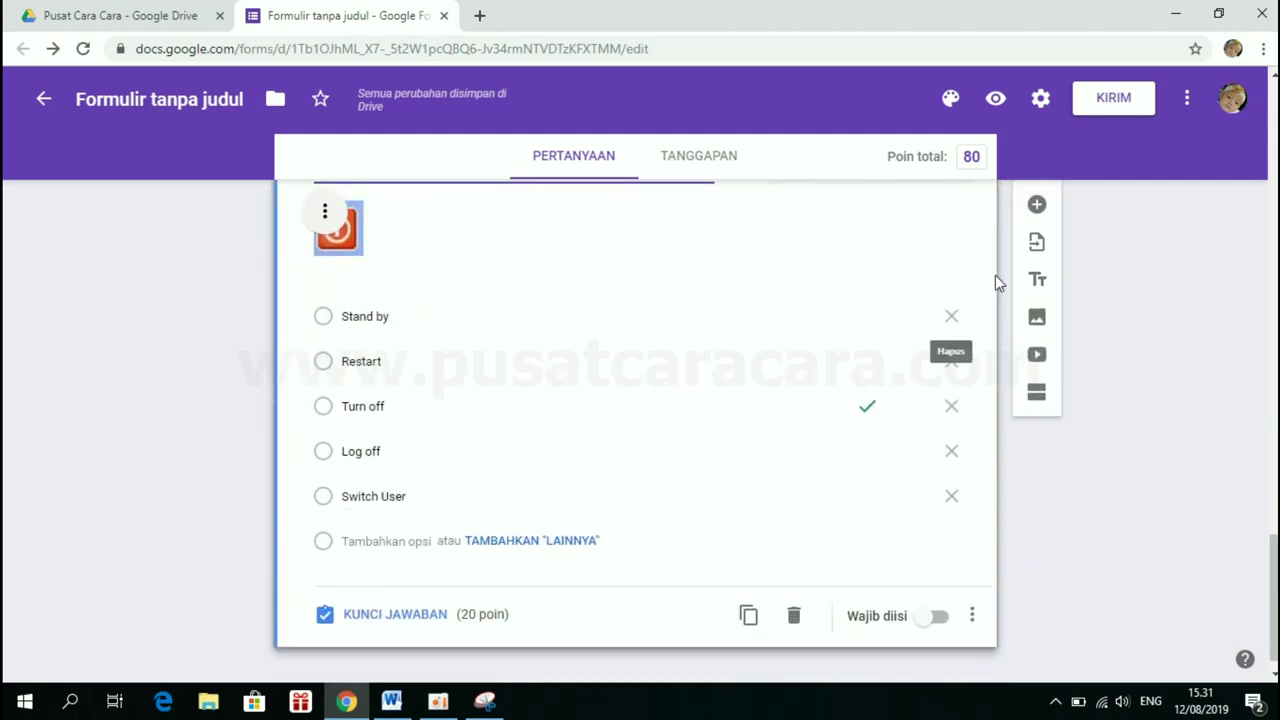
pyautogui.click(1036, 206)
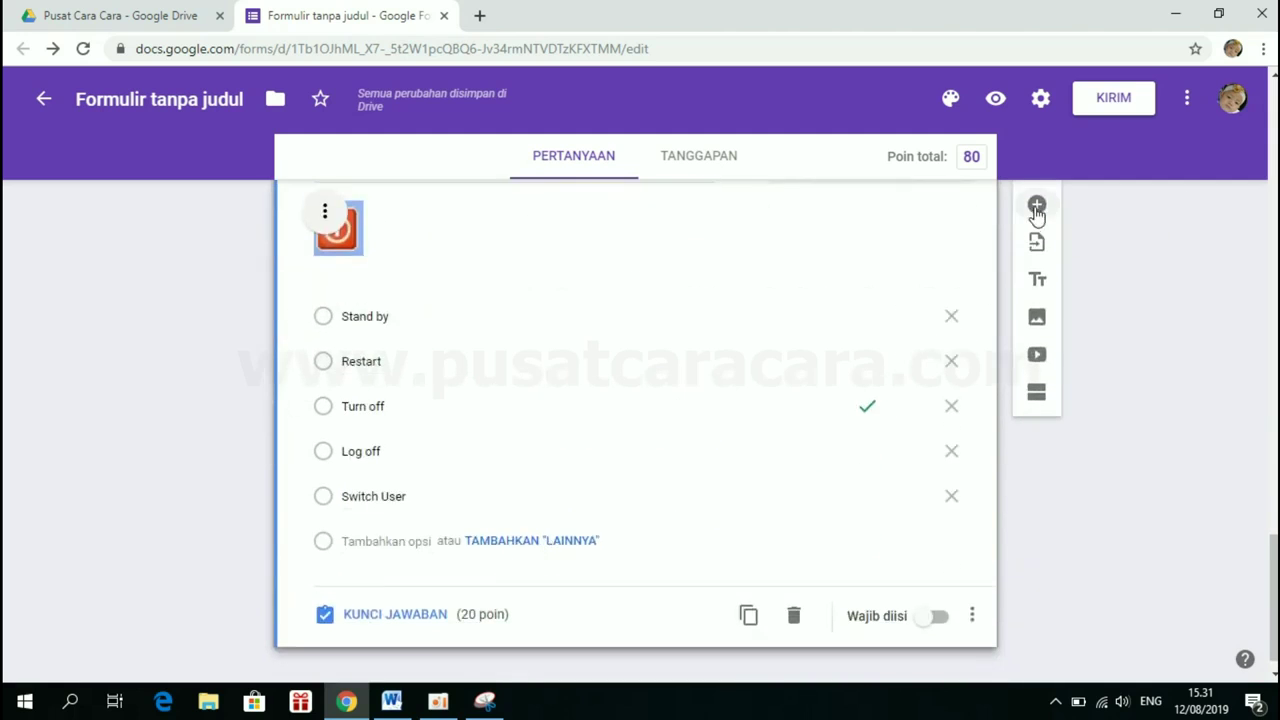
# Select and copy the HDMI-port question 5 line in Word, then return to Chrome
pyautogui.click(396, 706)
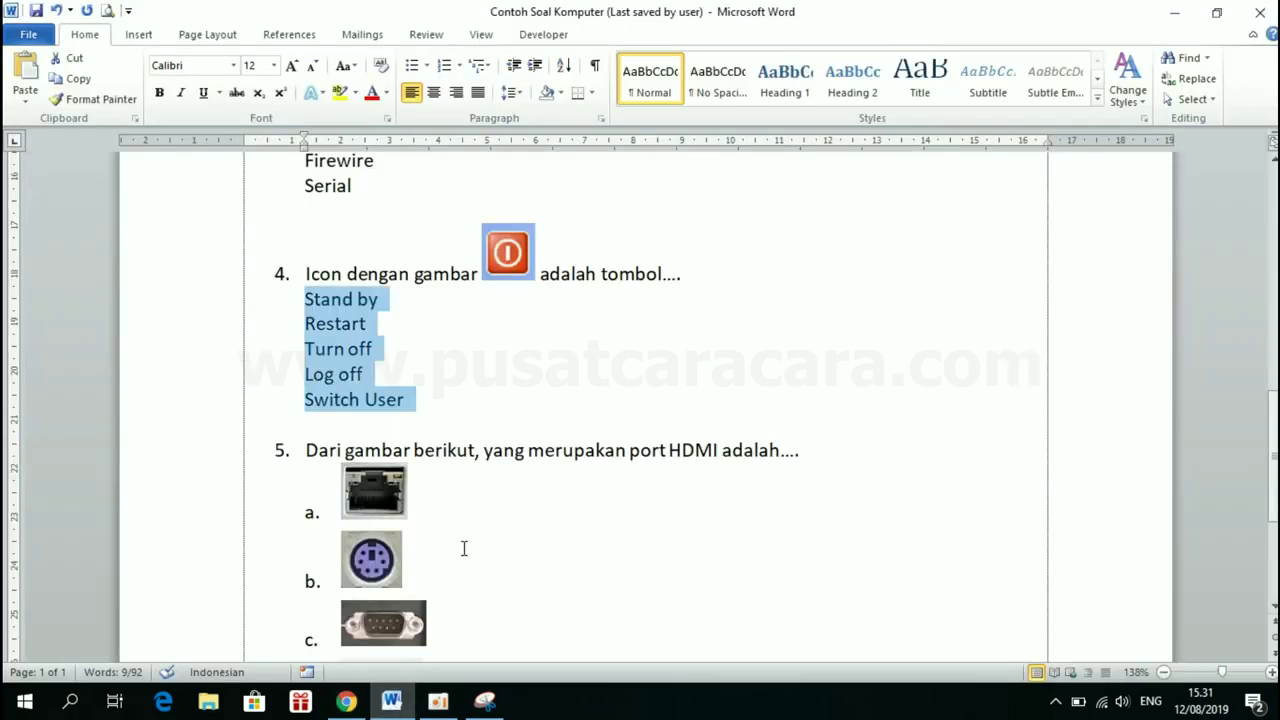
pyautogui.scroll(-5, 463, 546)
pyautogui.scroll(2, 463, 546)
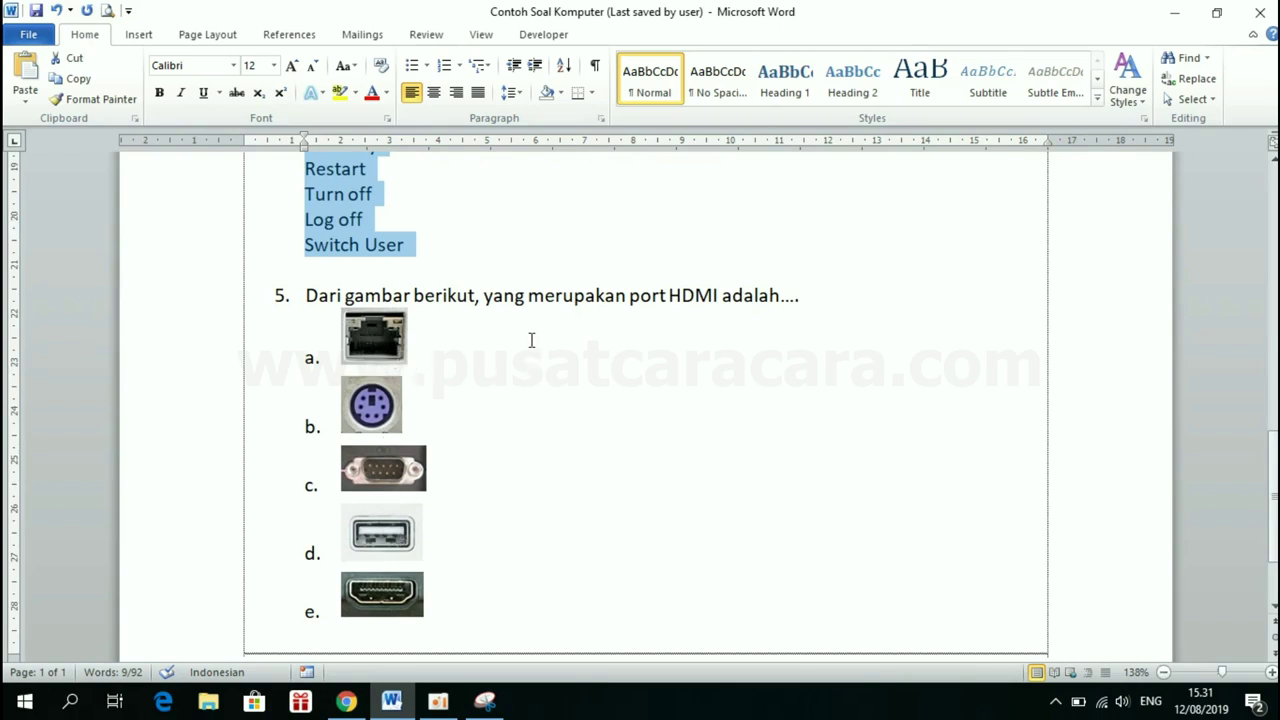
pyautogui.click(307, 295)
pyautogui.tripleClick(307, 295)
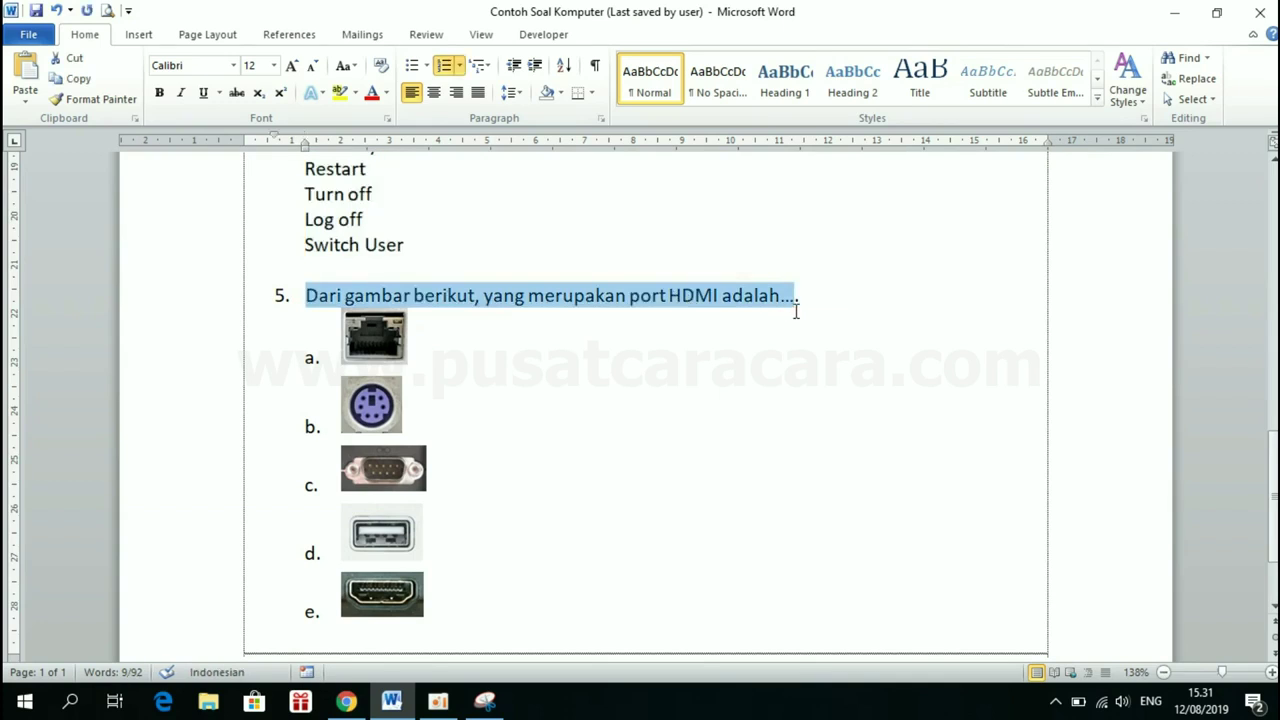
pyautogui.click(345, 701)
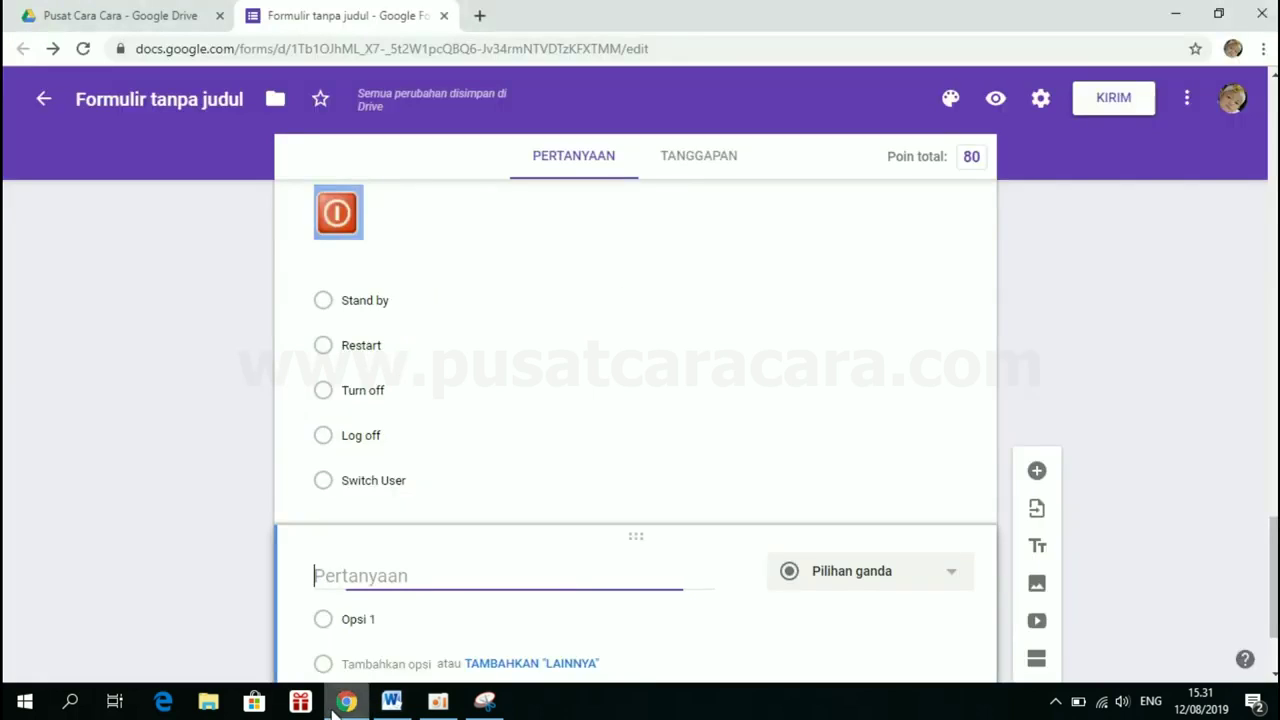
# Paste the HDMI-port sentence as the new question's title and delete its leading '5.'
pyautogui.scroll(-2, 395, 565)
pyautogui.click(400, 420)
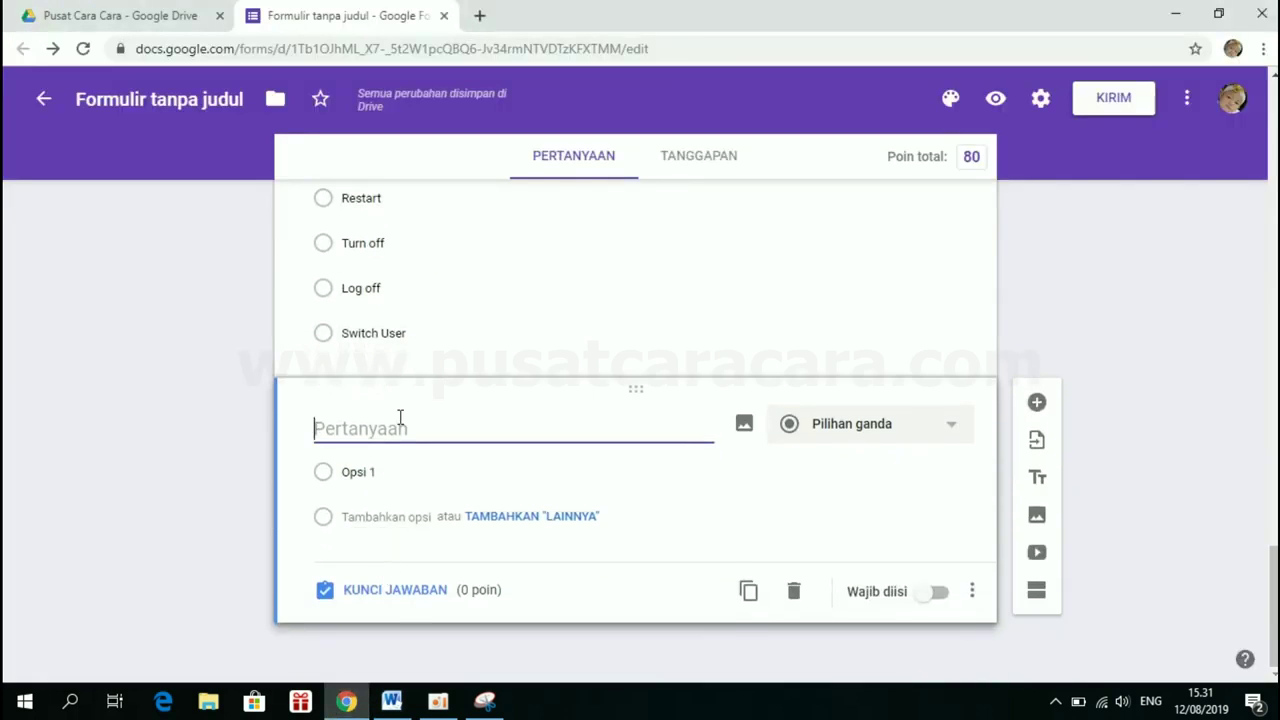
pyautogui.write('5.\tDari gambar berikut, yang merupakan port HDMI adalah...')
pyautogui.press('BackSpace')
pyautogui.press('BackSpace')
pyautogui.press('BackSpace')
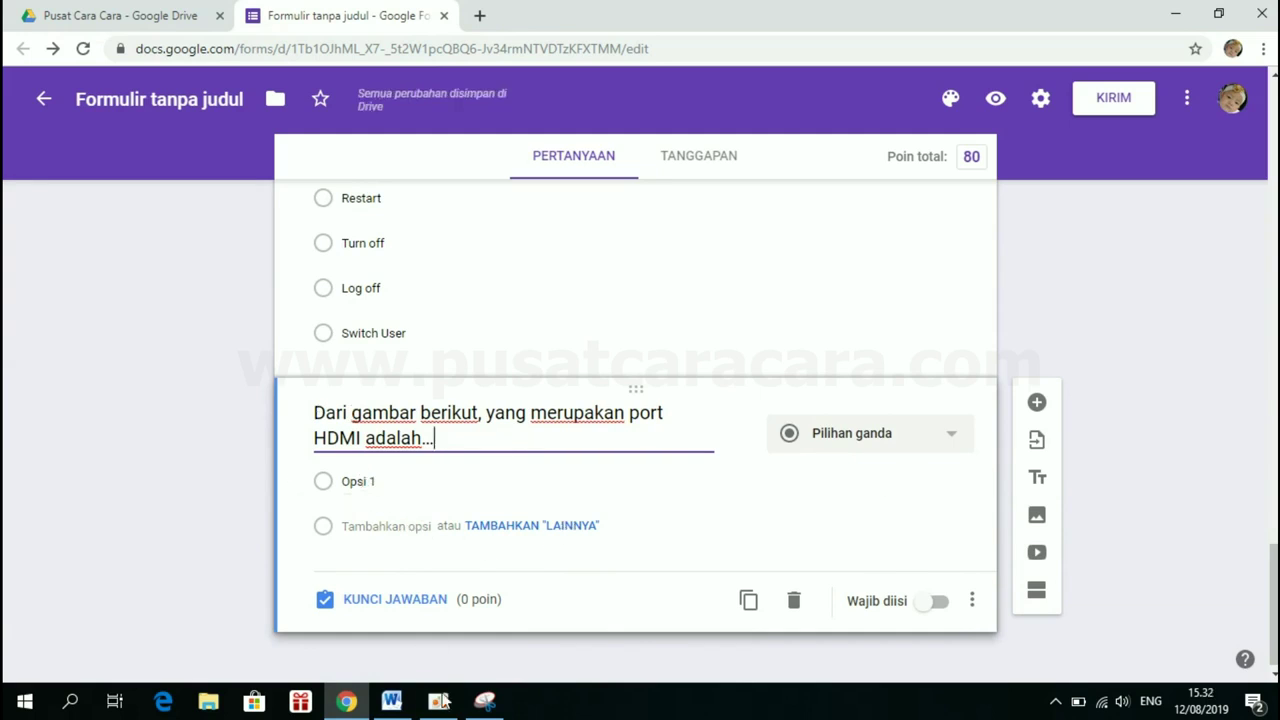
pyautogui.click(391, 700)
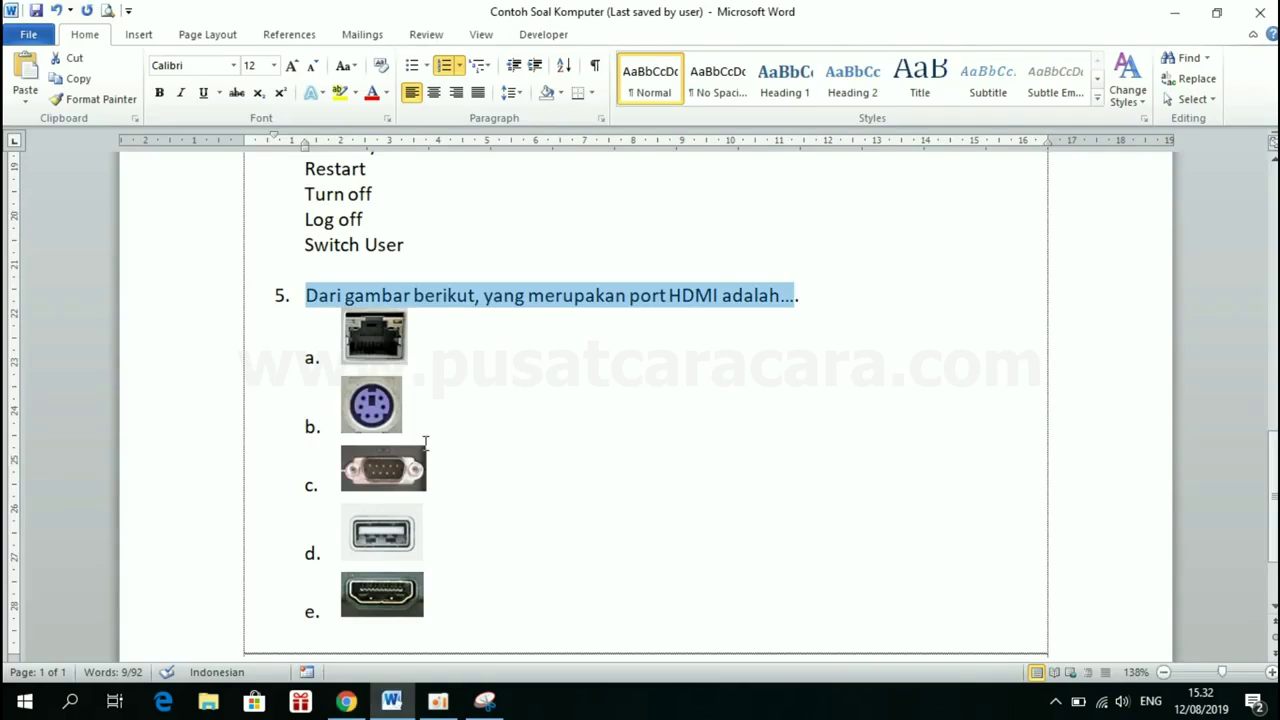
# Review question 5's five port pictures in Word, then return to the form's HDMI question
pyautogui.click(518, 371)
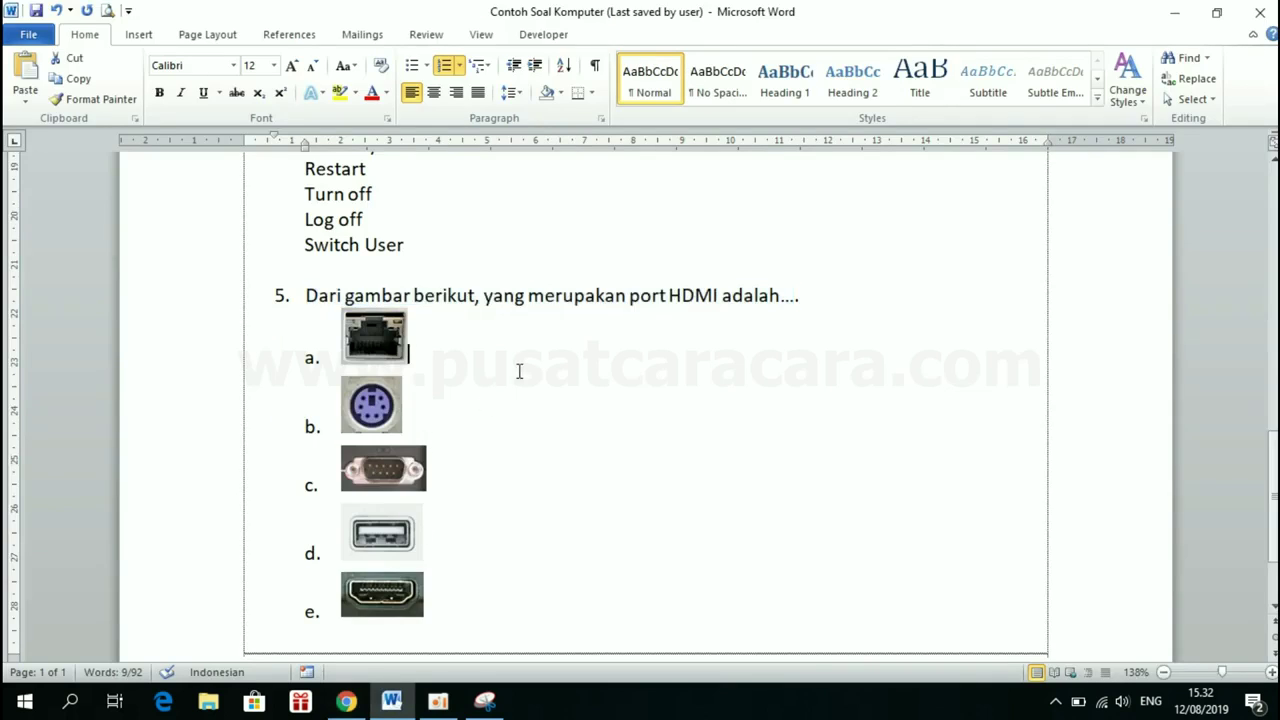
pyautogui.scroll(-2, 518, 371)
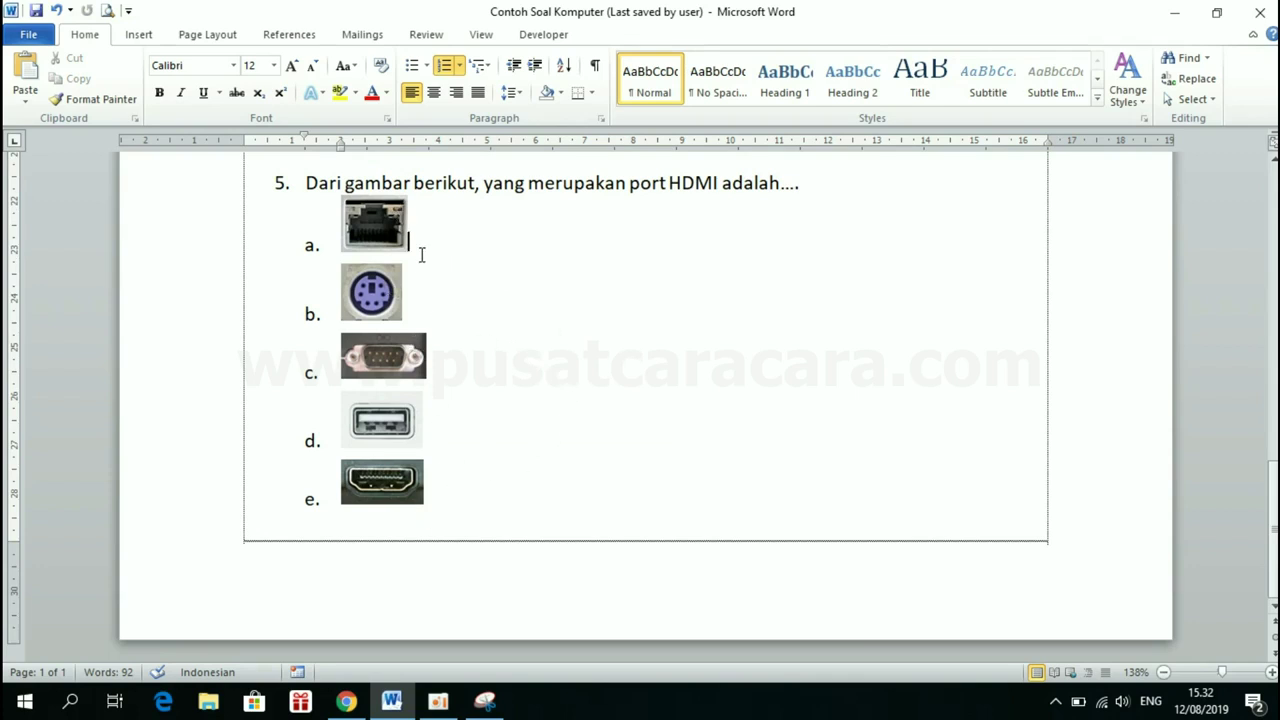
pyautogui.click(345, 701)
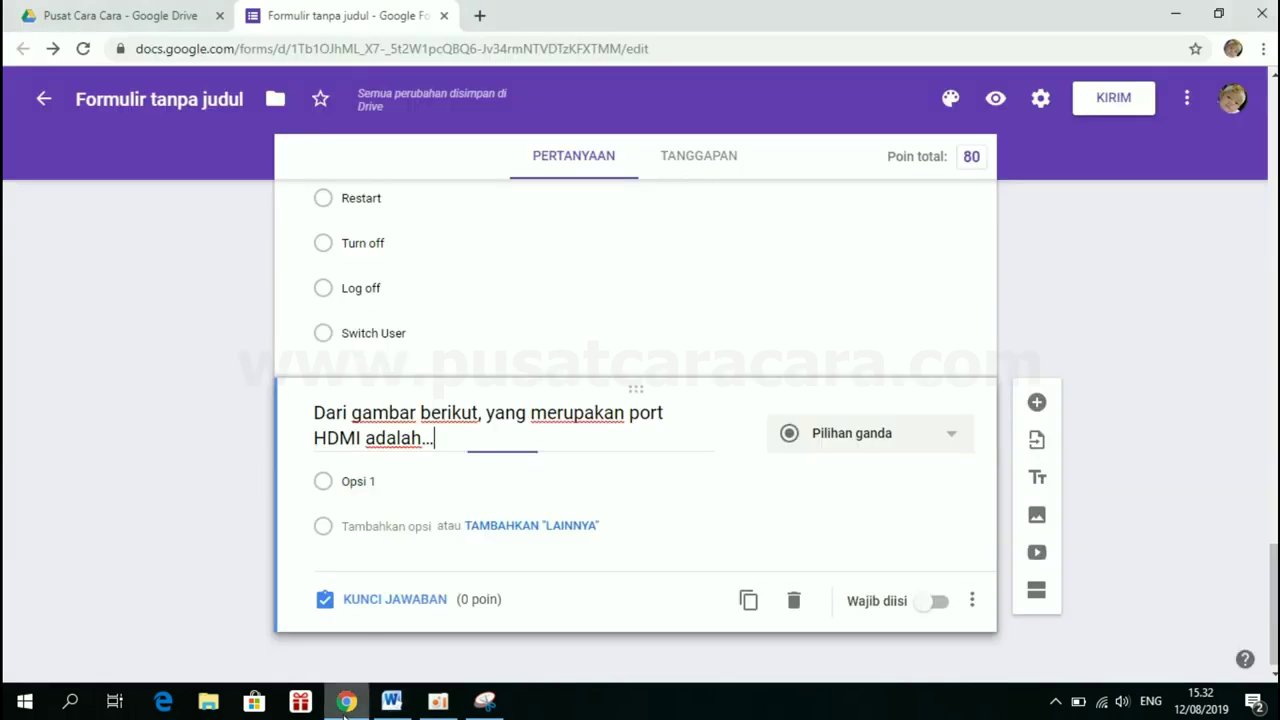
pyautogui.hotkey('alt', 'Tab')
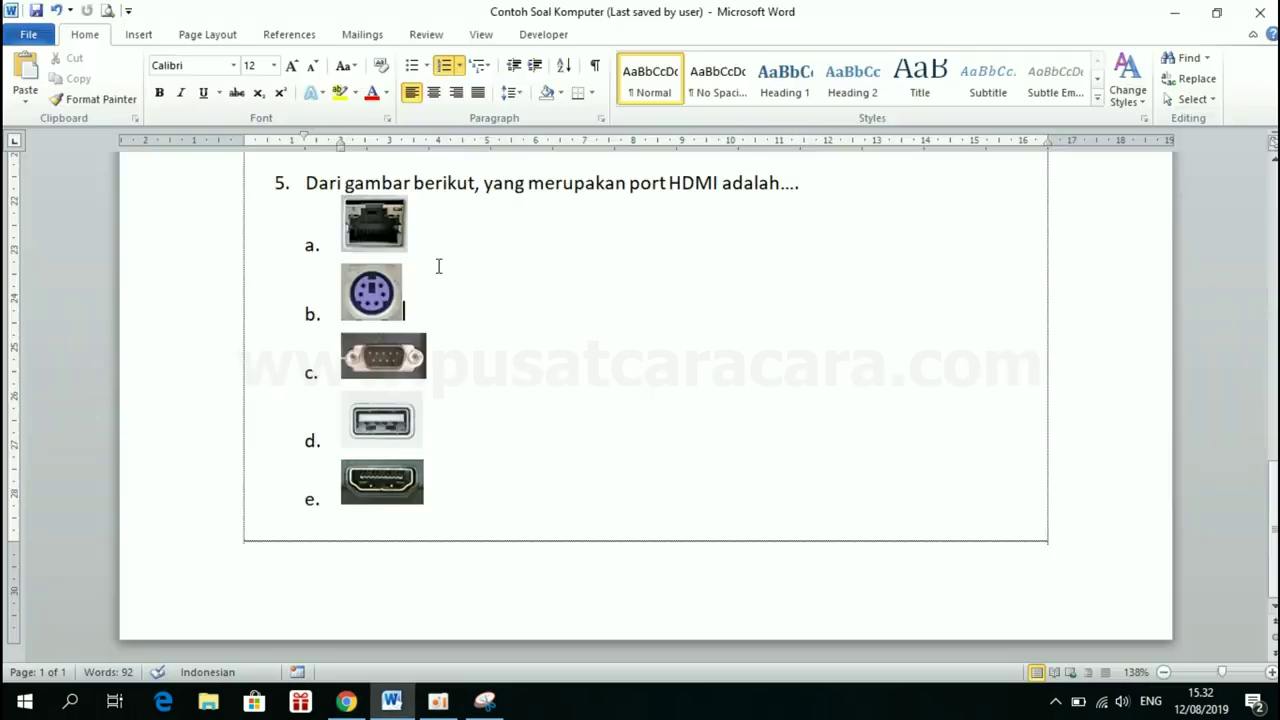
pyautogui.click(378, 232)
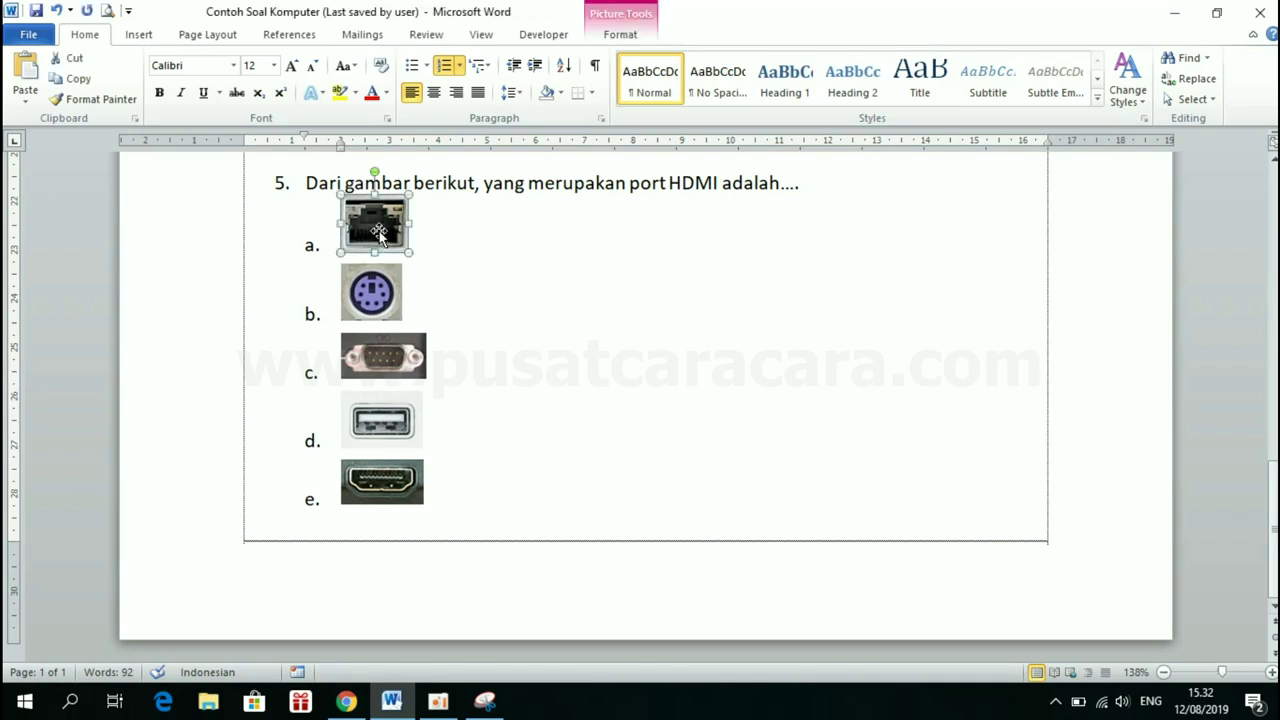
pyautogui.scroll(5, 470, 342)
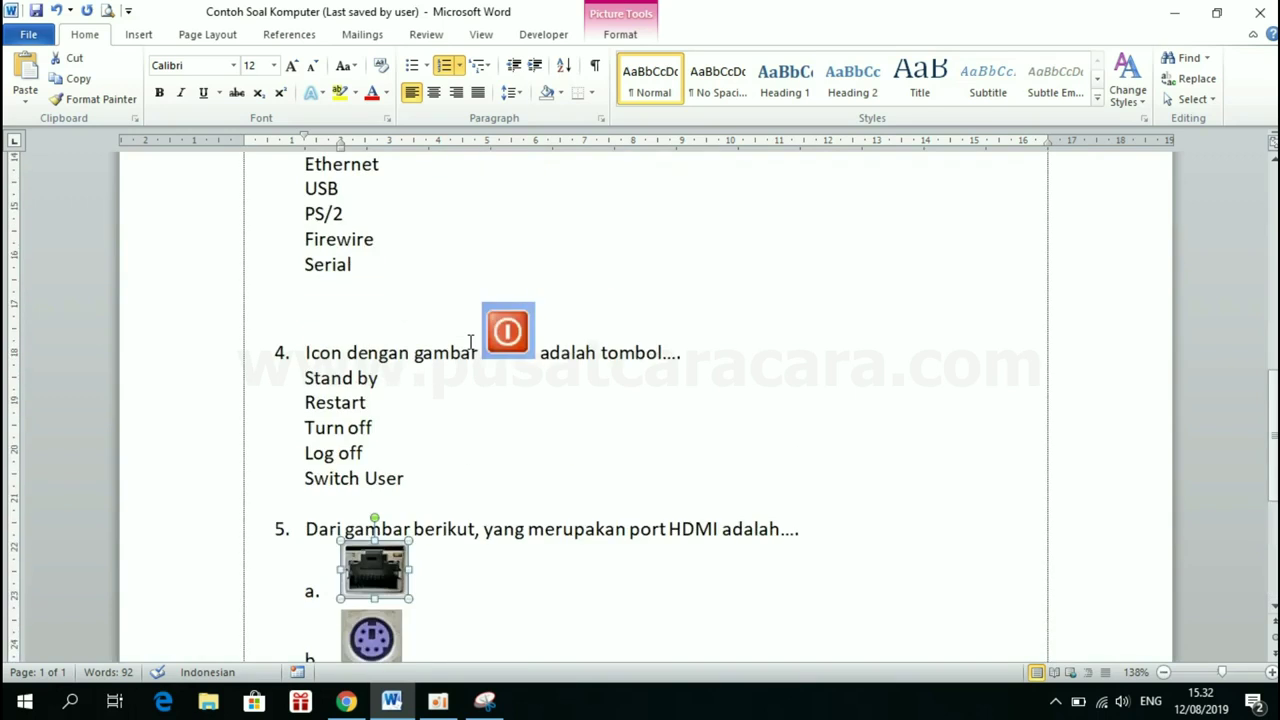
pyautogui.scroll(-3, 480, 448)
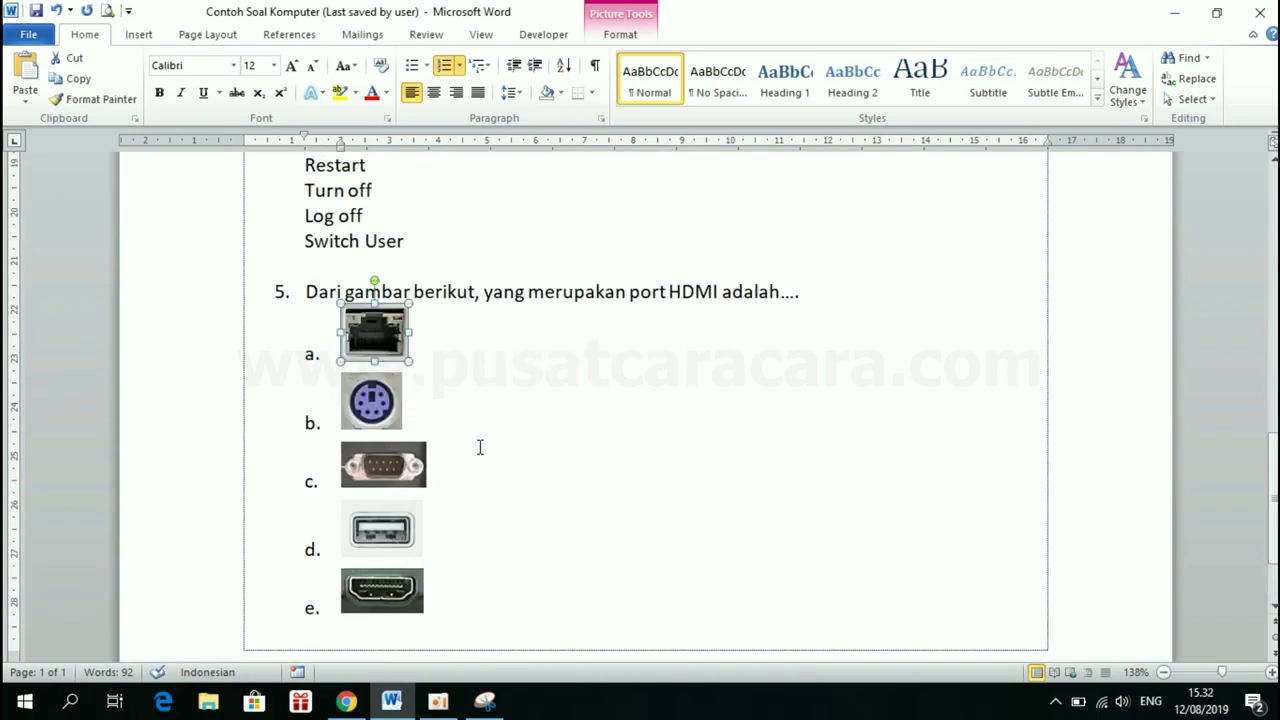
pyautogui.click(433, 347)
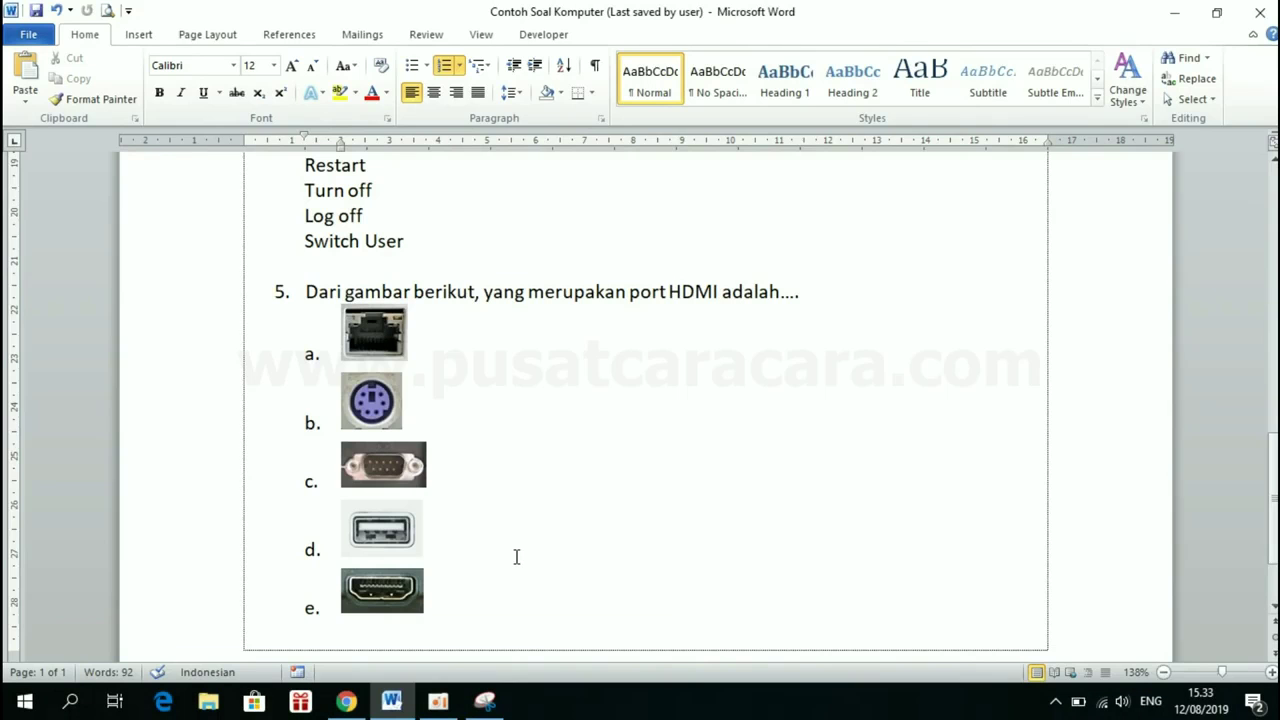
pyautogui.moveTo(345, 700)
pyautogui.click(438, 592)
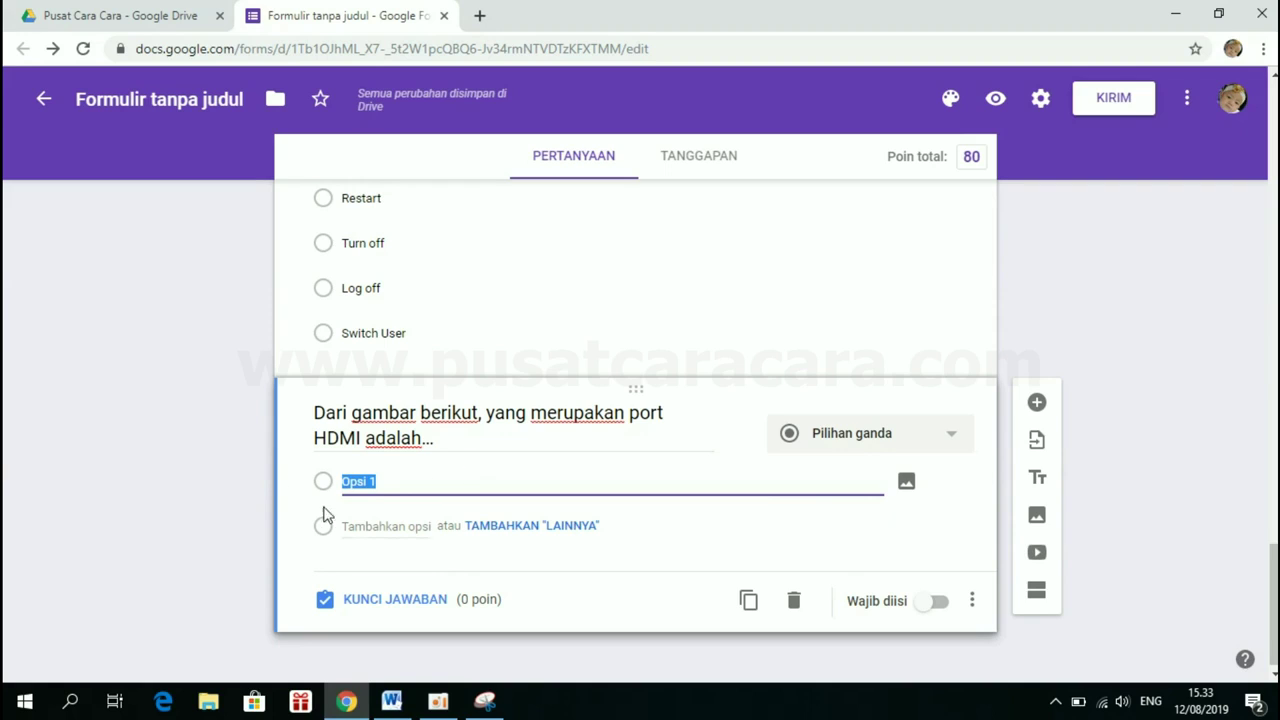
# Replace the Opsi 1 text with the uploaded 220px-Ethernet_port picture
pyautogui.press('BackSpace')
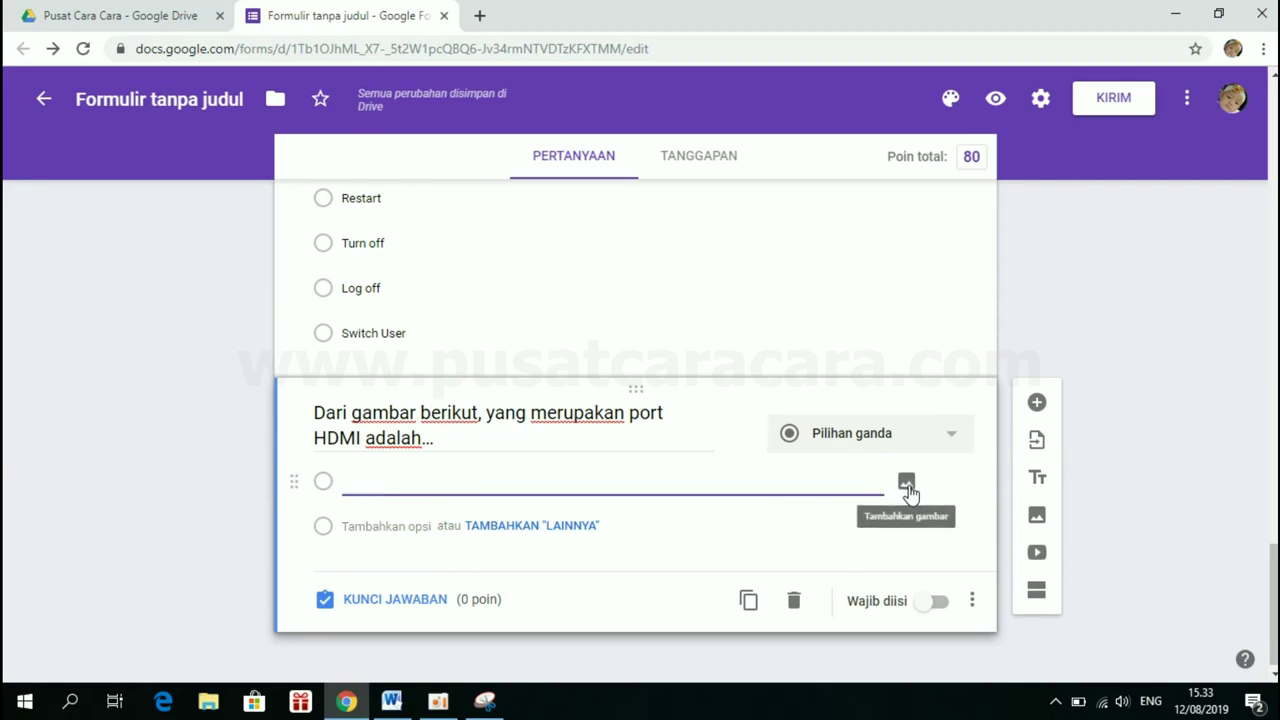
pyautogui.click(906, 485)
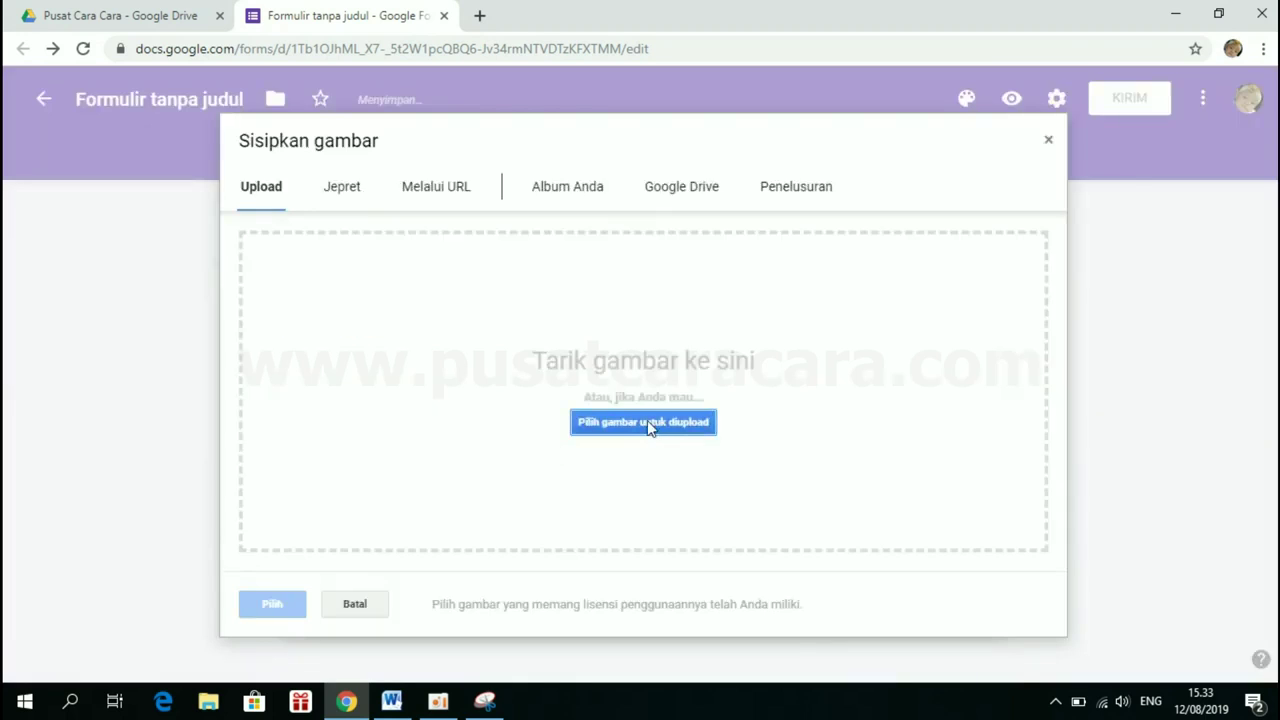
pyautogui.click(650, 424)
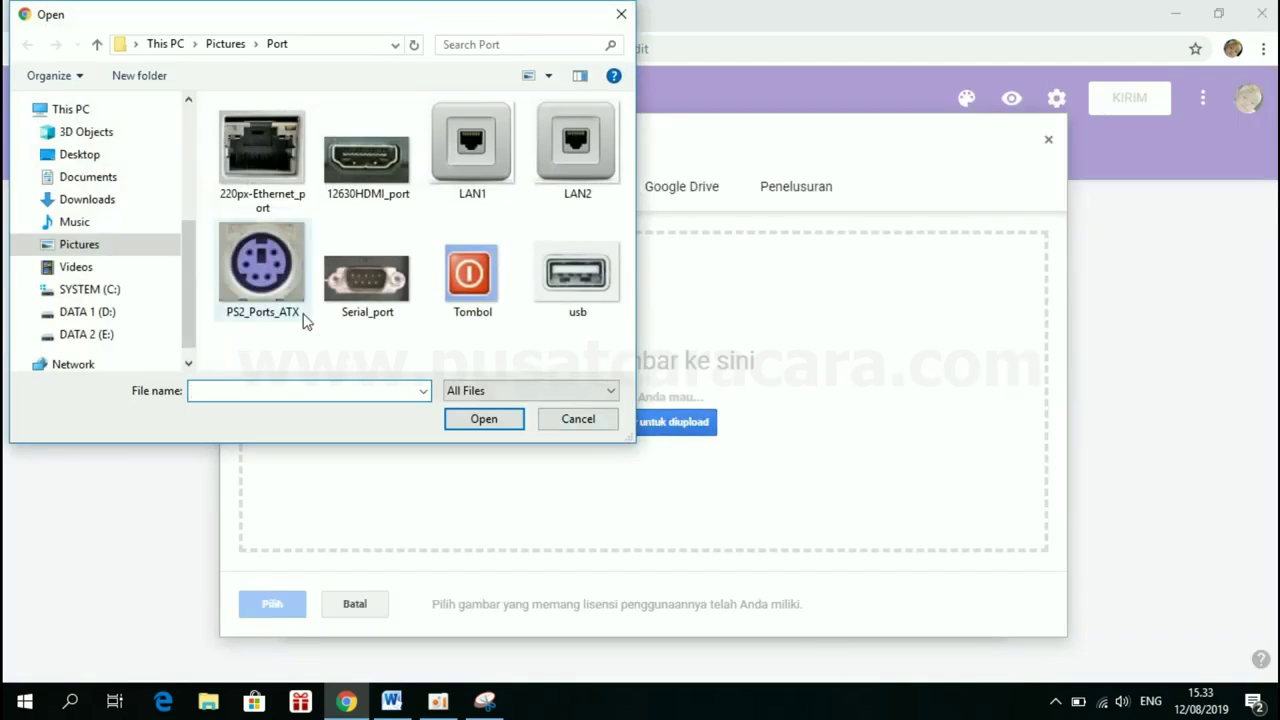
pyautogui.doubleClick(273, 162)
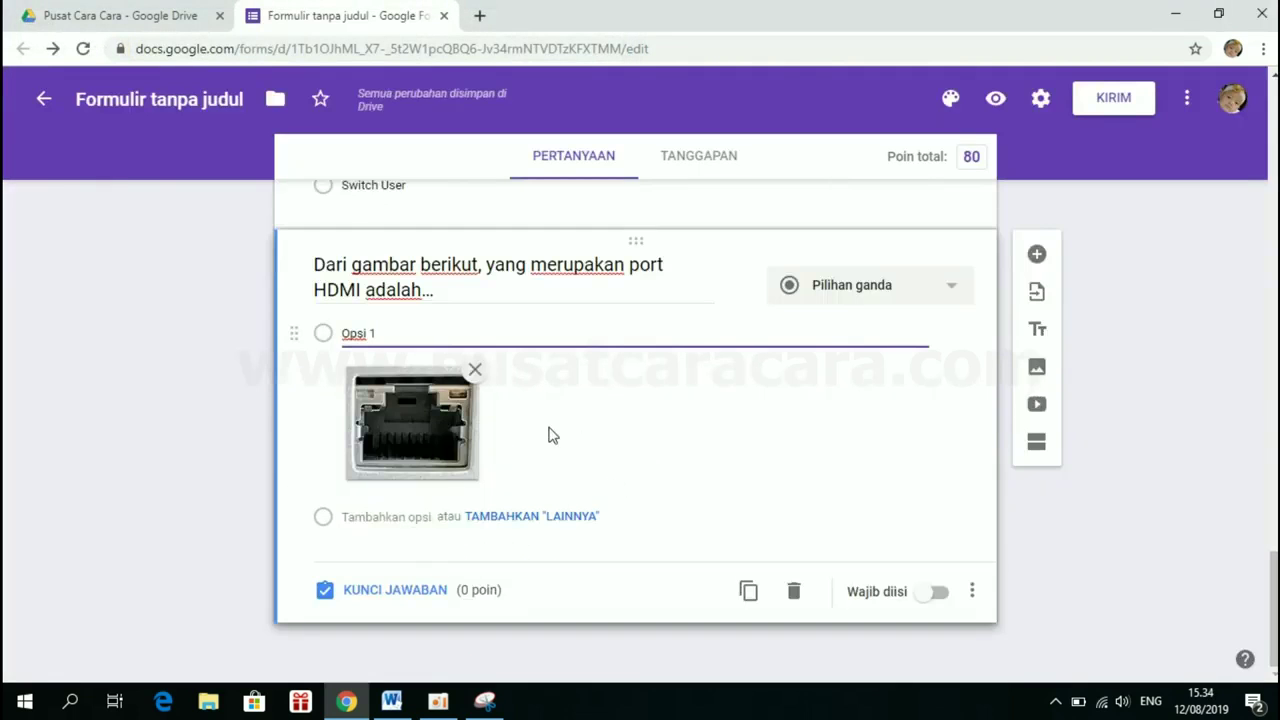
# Add a second option showing the uploaded PS2_Ports_ATX picture
pyautogui.click(396, 516)
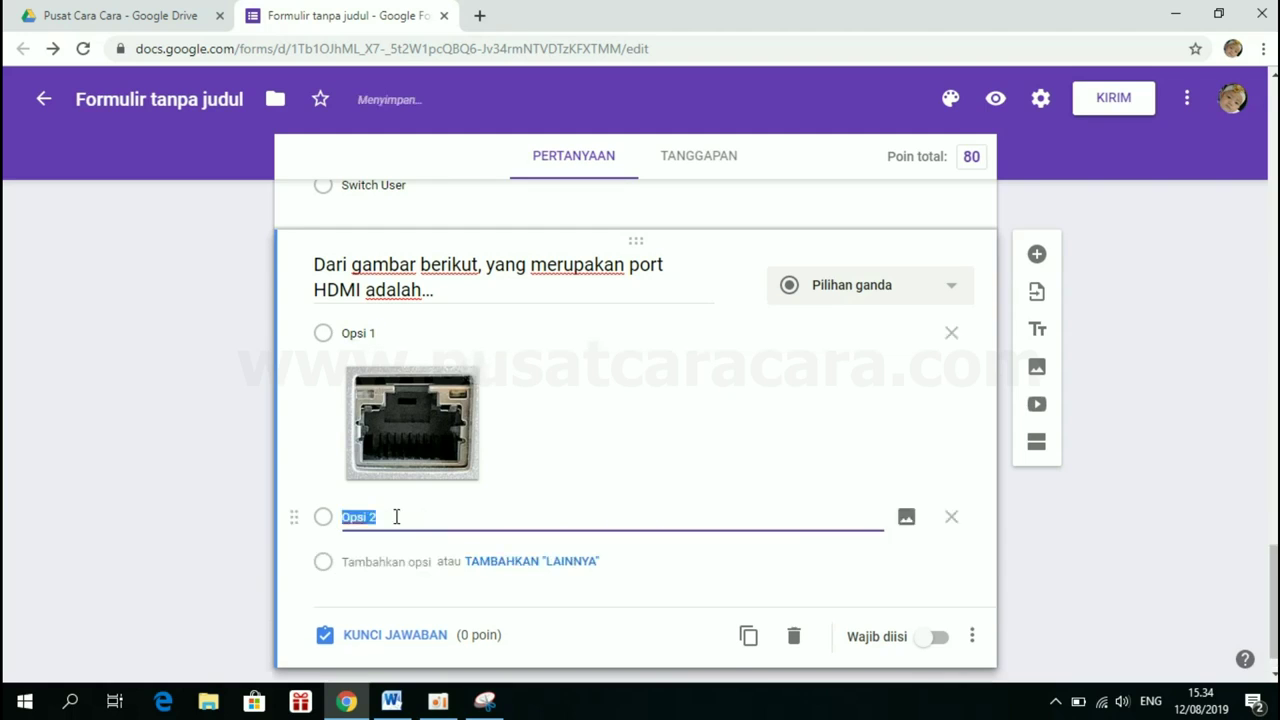
pyautogui.click(906, 519)
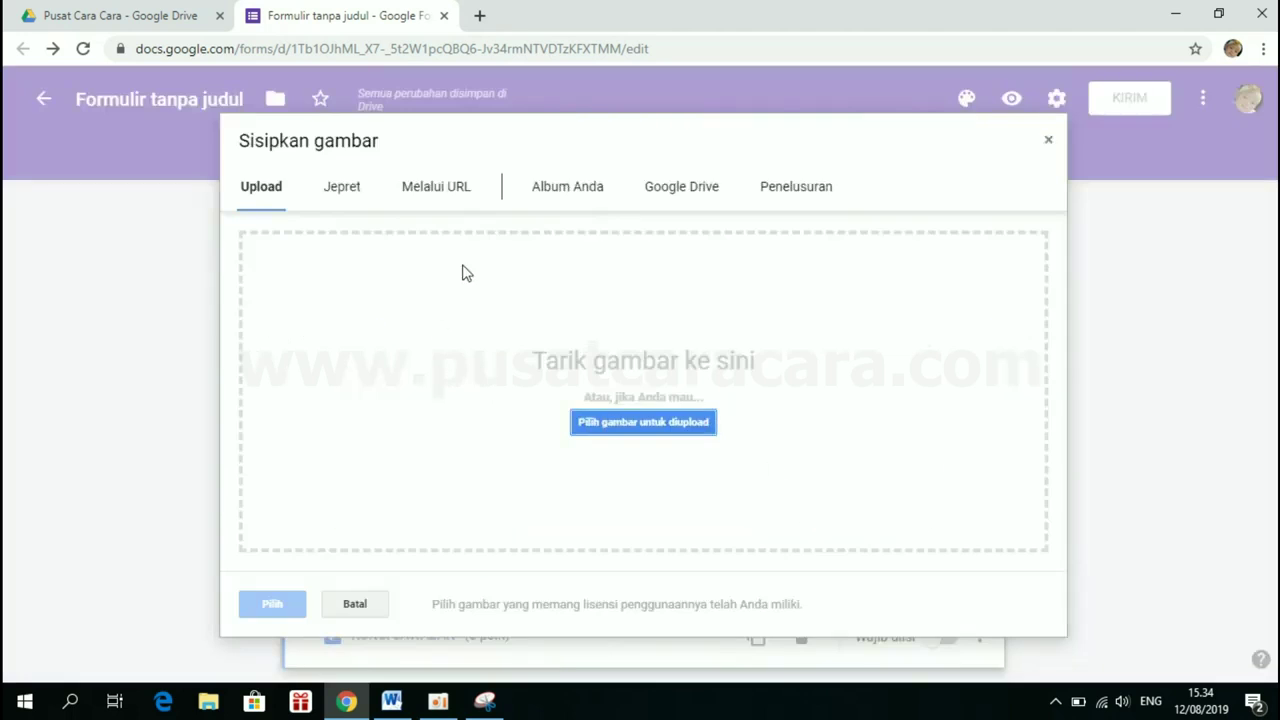
pyautogui.click(620, 424)
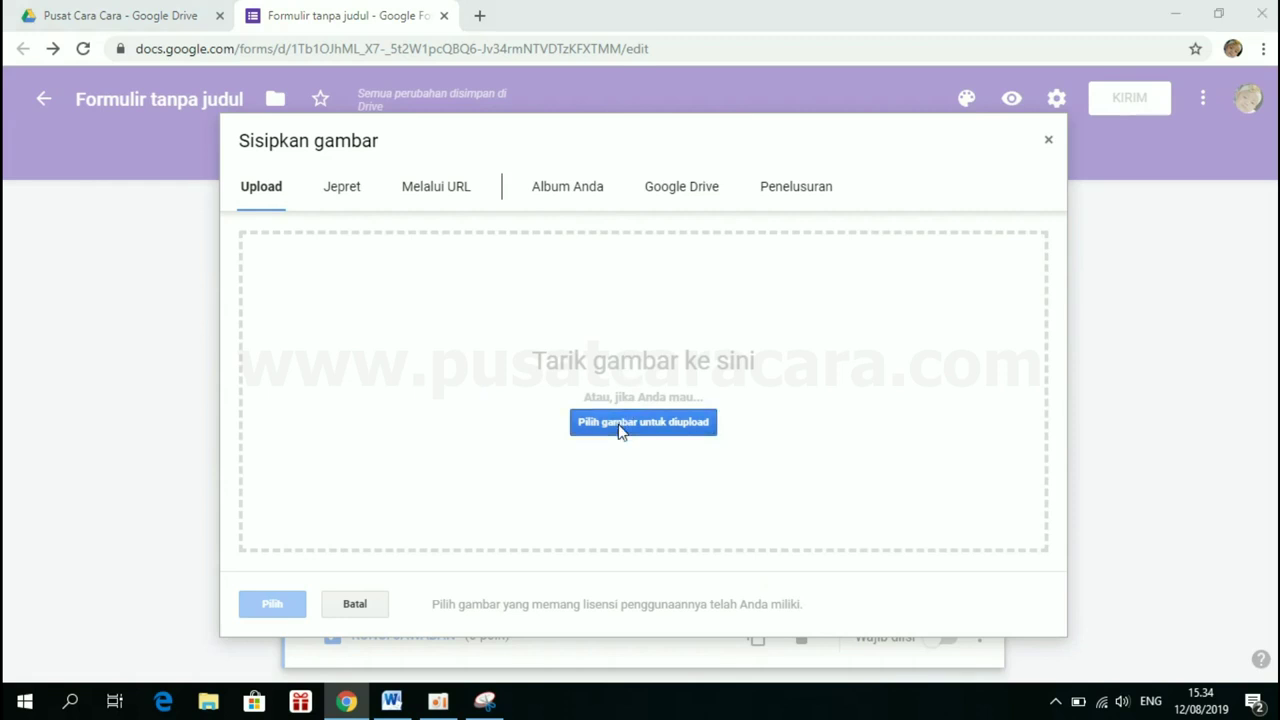
pyautogui.click(390, 702)
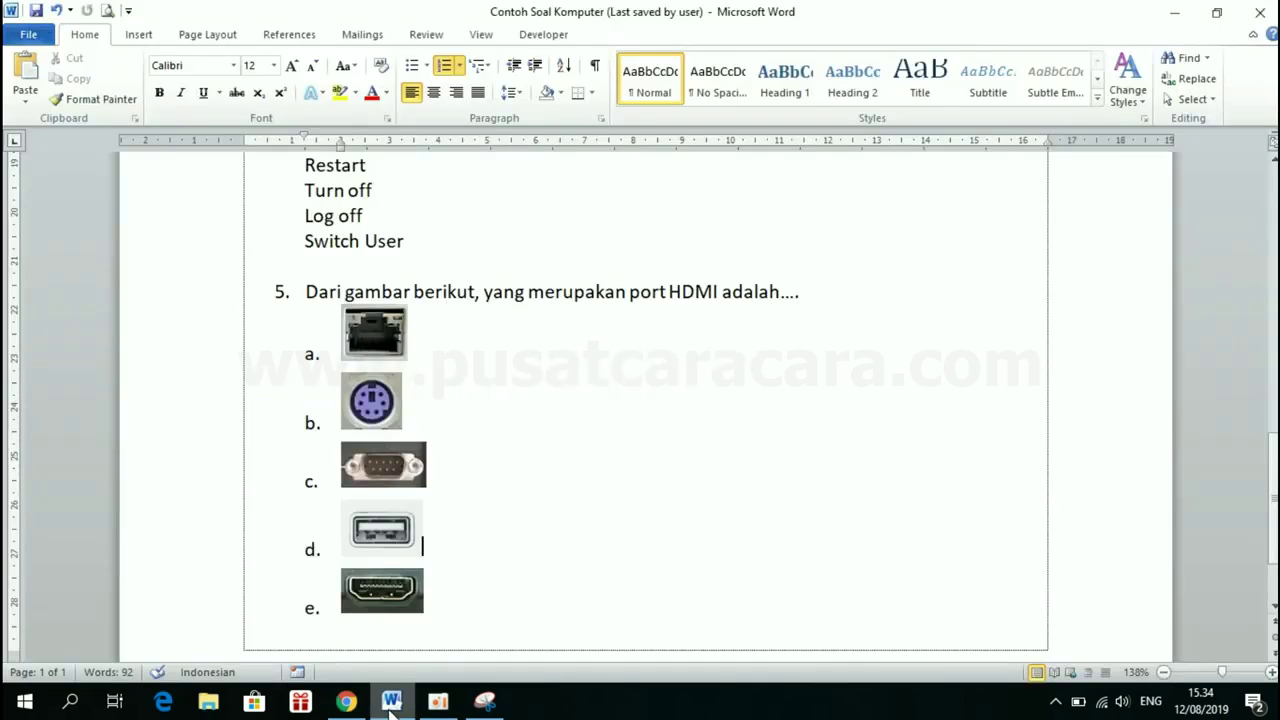
pyautogui.click(390, 702)
pyautogui.doubleClick(262, 265)
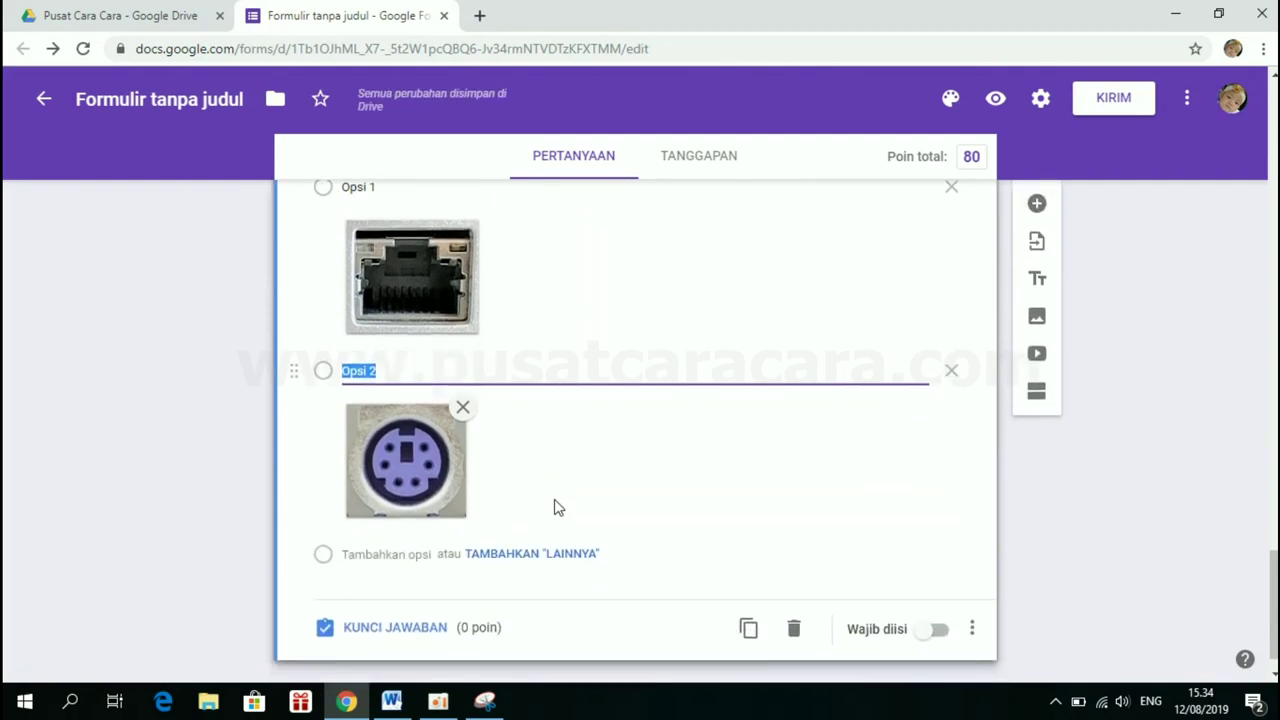
# Add a third option showing the uploaded Serial_port picture
pyautogui.click(388, 520)
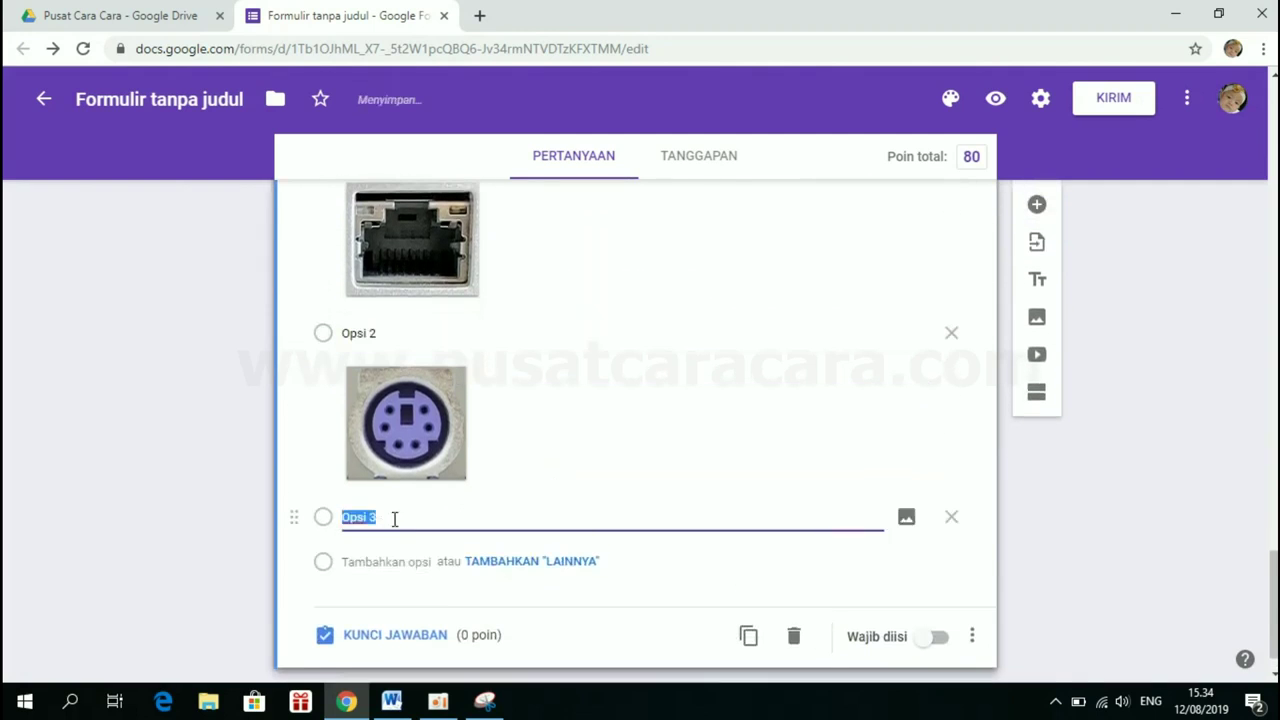
pyautogui.click(907, 517)
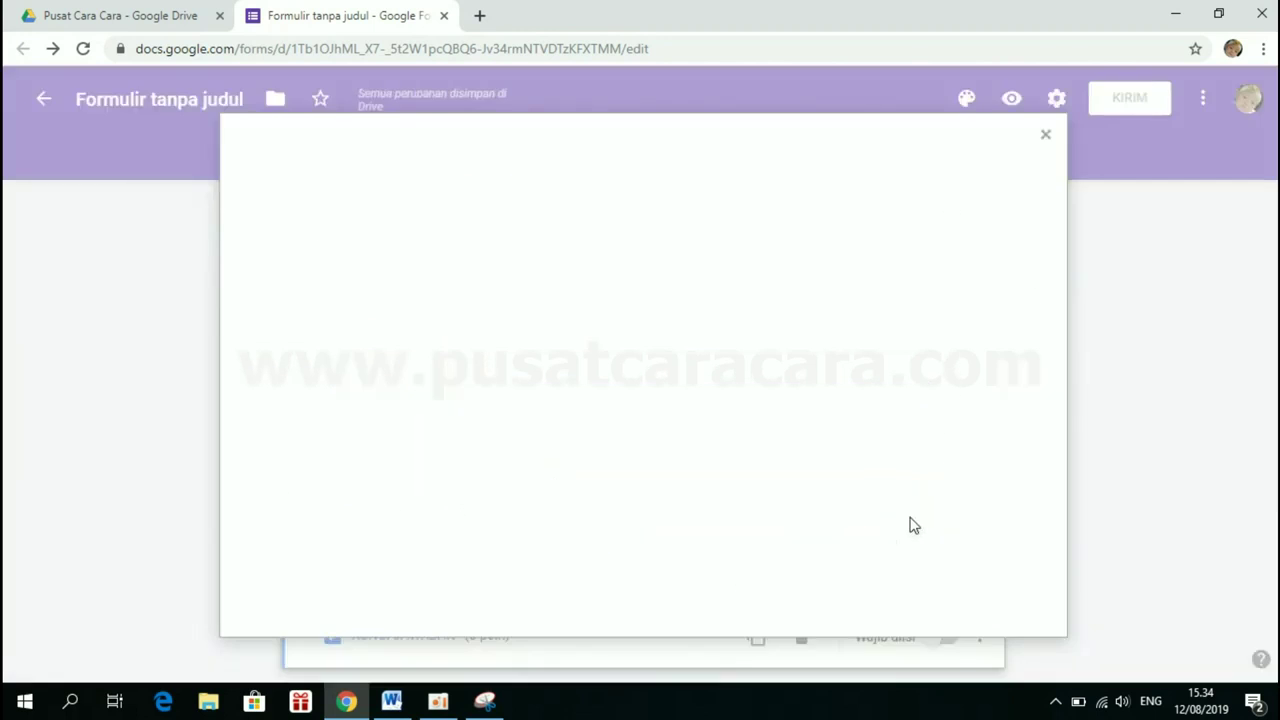
pyautogui.click(664, 422)
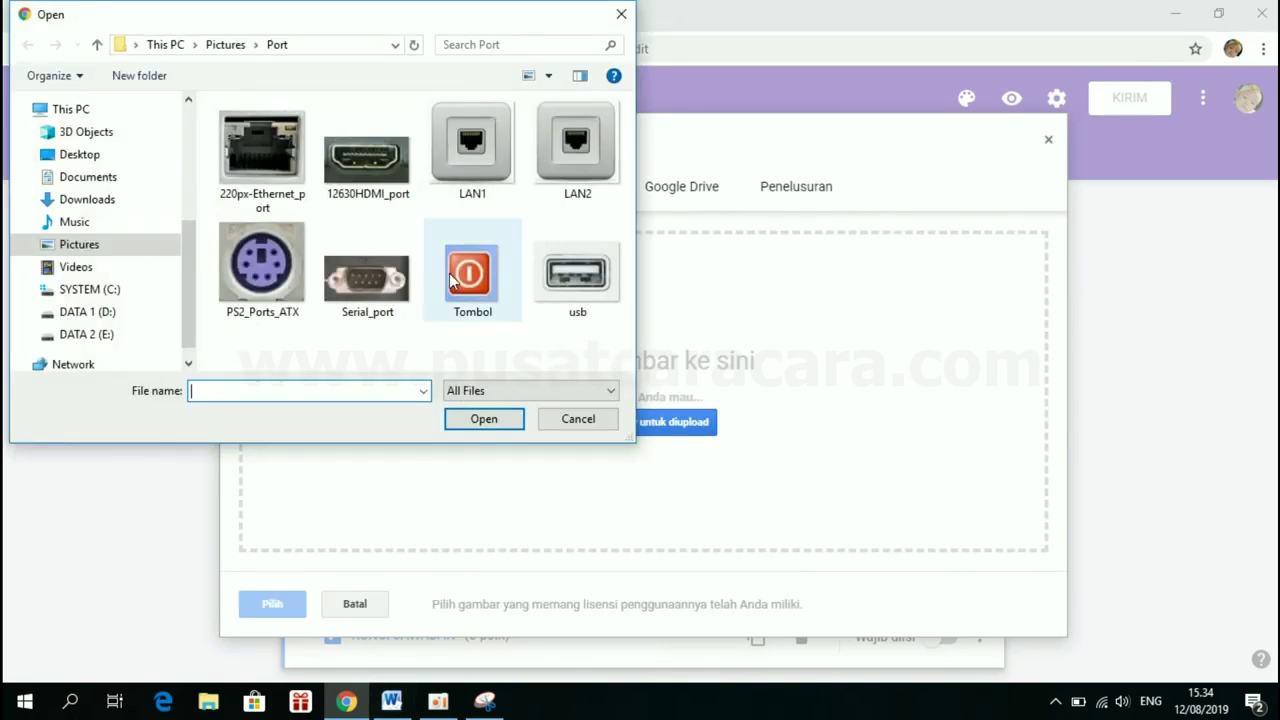
pyautogui.click(379, 283)
pyautogui.doubleClick(379, 283)
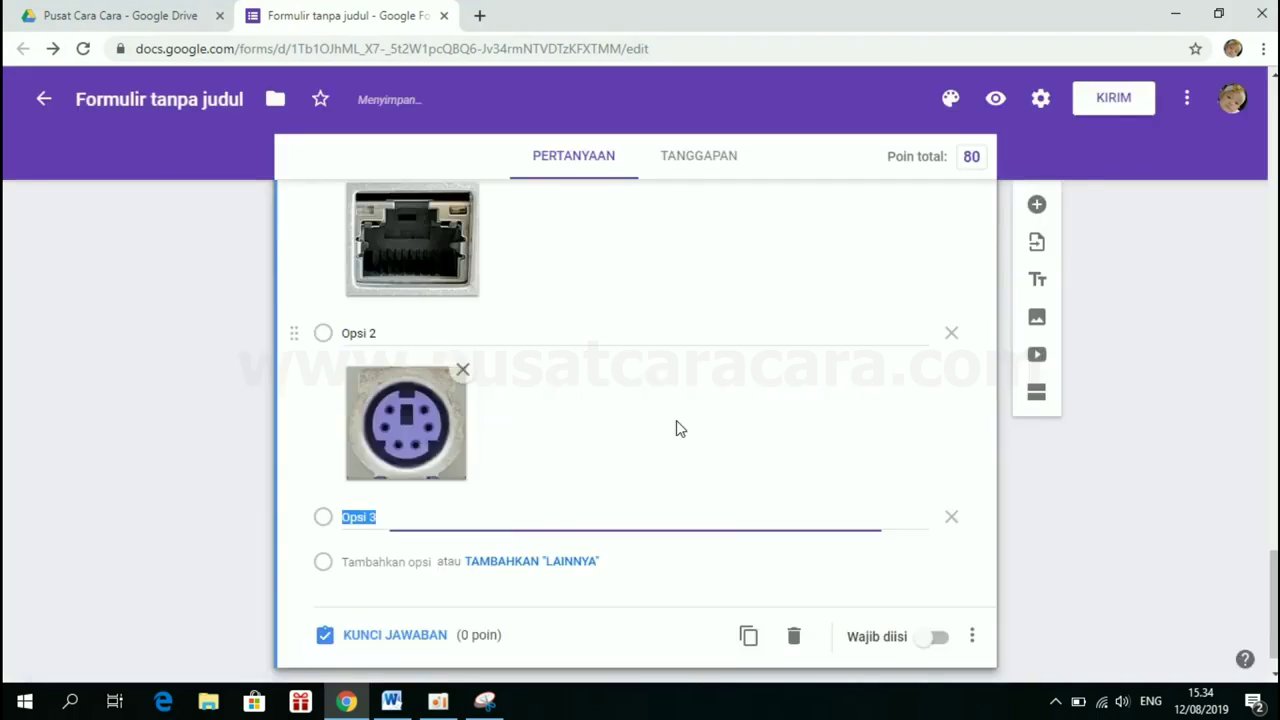
pyautogui.scroll(-3, 520, 543)
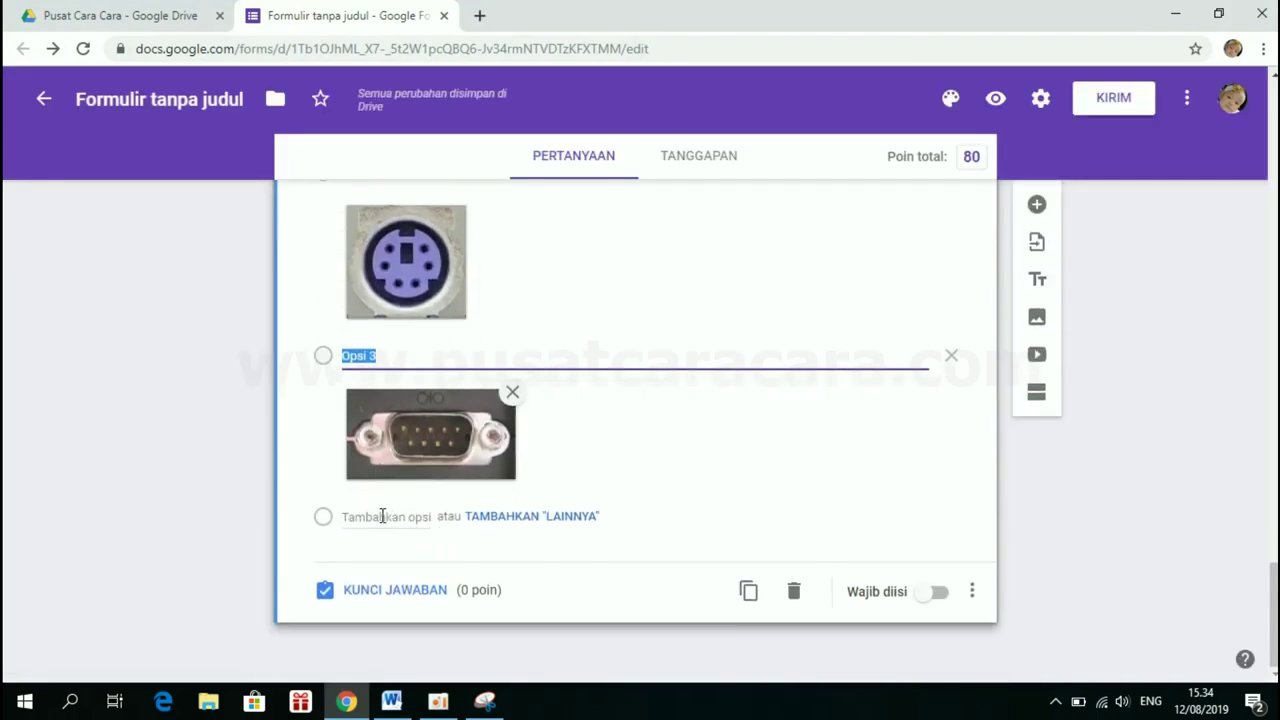
# Add a fourth option showing the uploaded usb picture
pyautogui.click(382, 516)
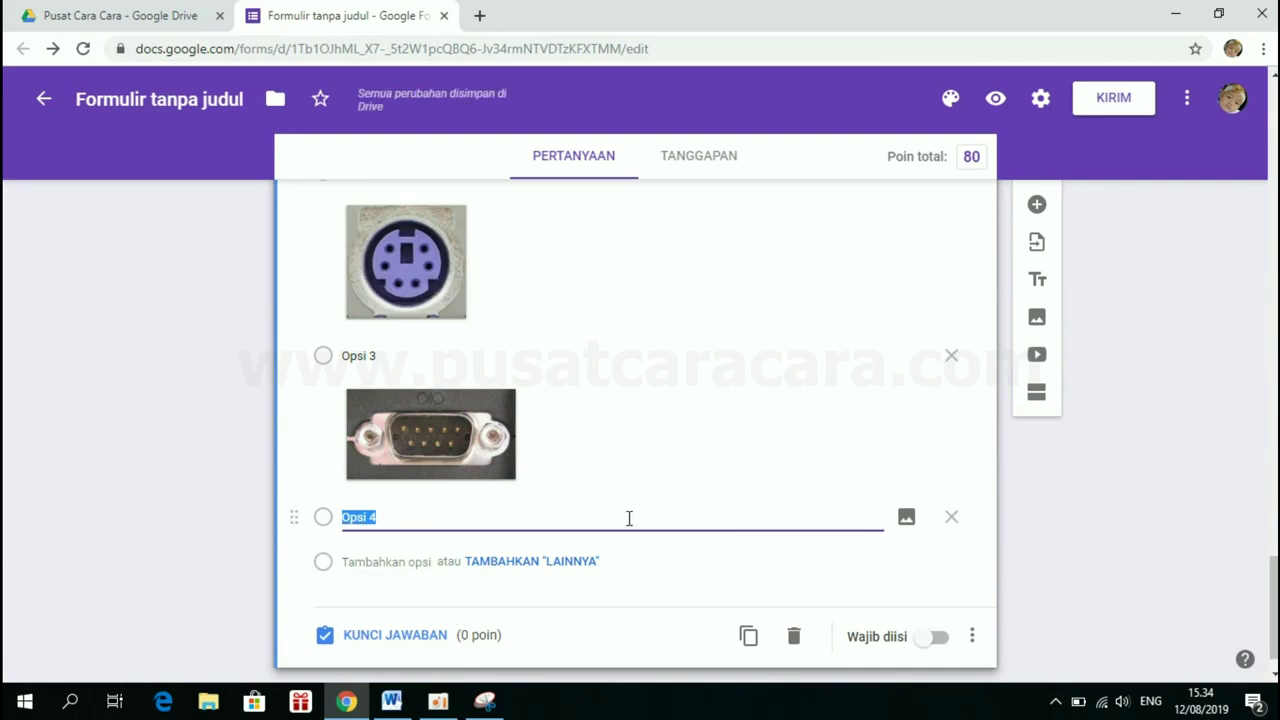
pyautogui.click(907, 518)
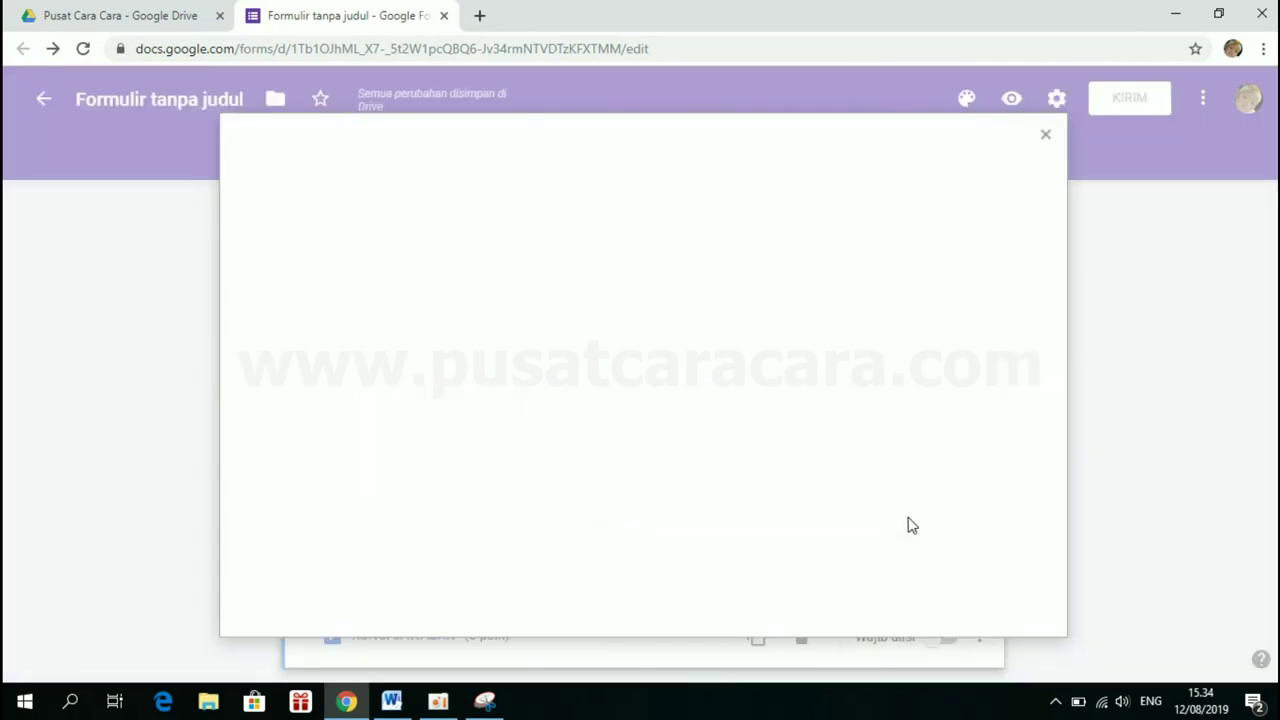
pyautogui.click(630, 425)
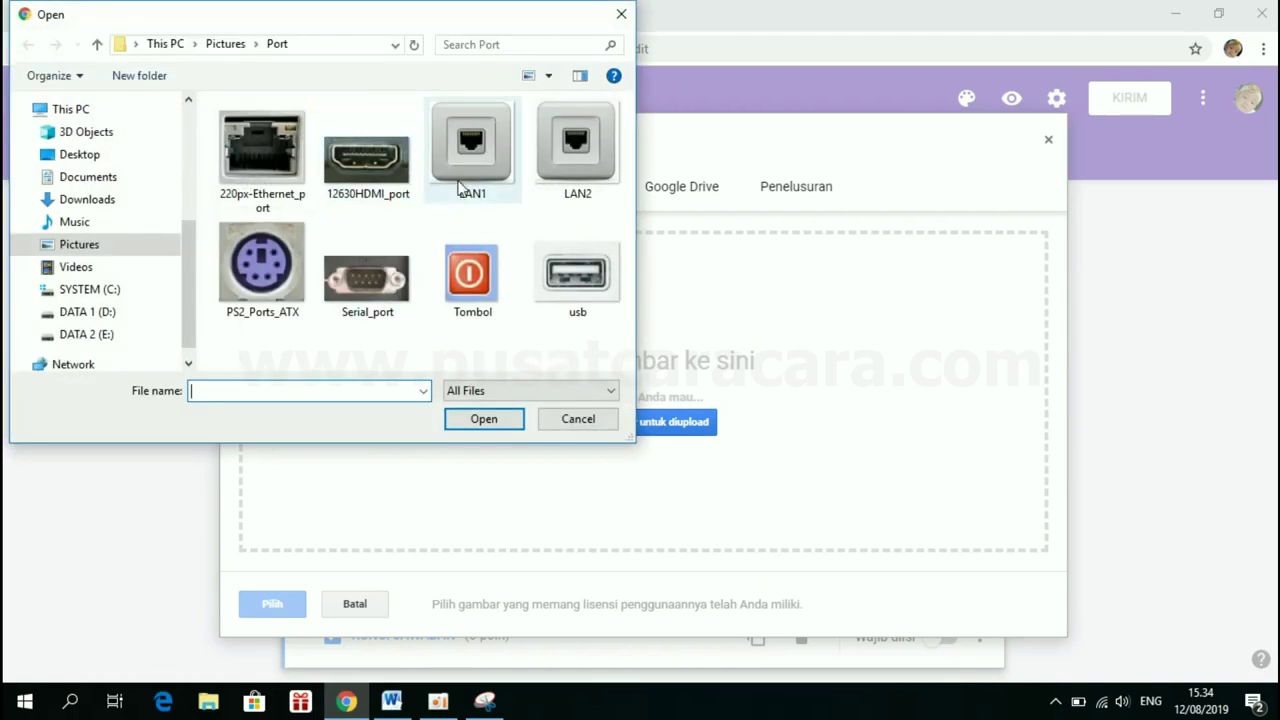
pyautogui.doubleClick(571, 277)
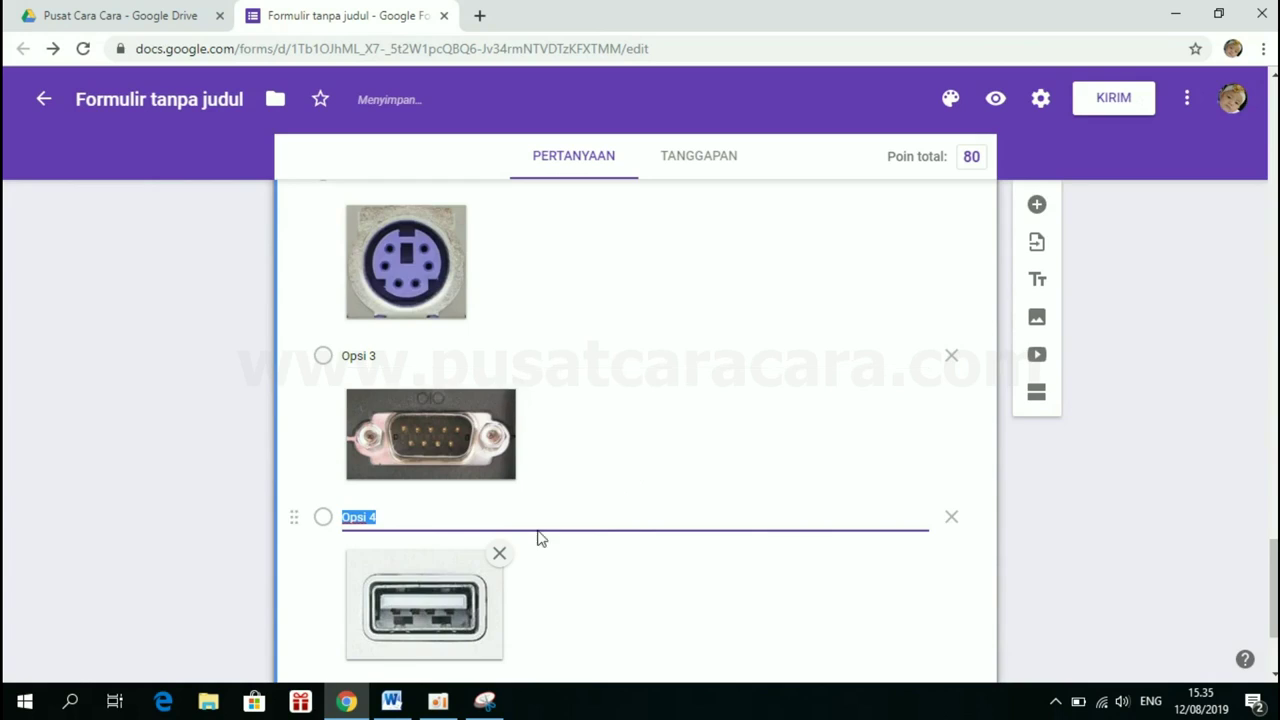
pyautogui.scroll(-2, 537, 534)
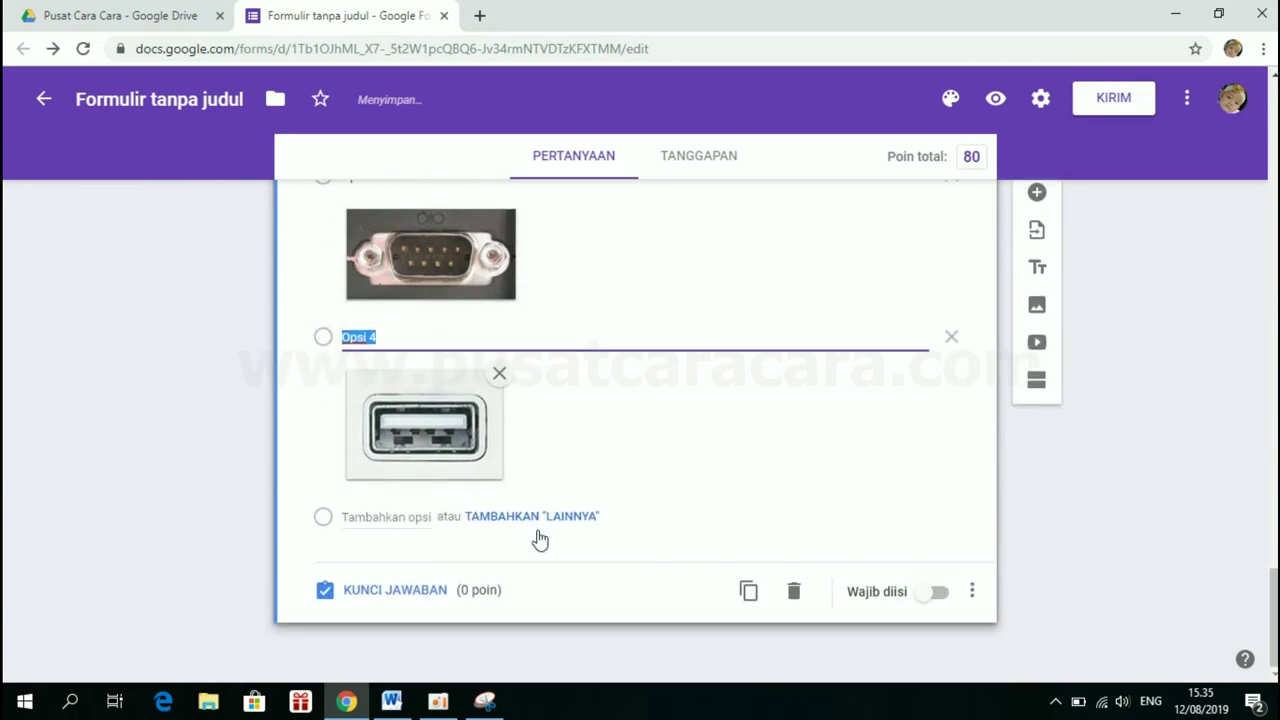
# Add a fifth option showing the uploaded 12630HDMI_port picture
pyautogui.click(368, 516)
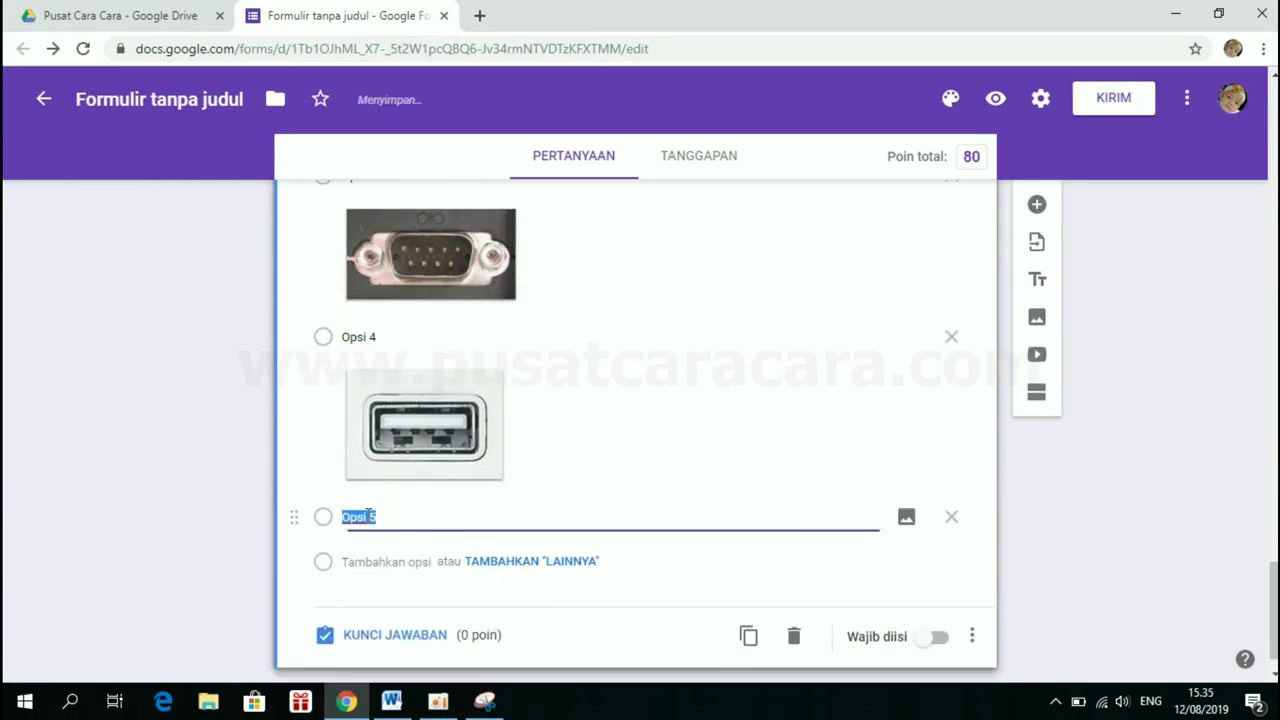
pyautogui.click(909, 518)
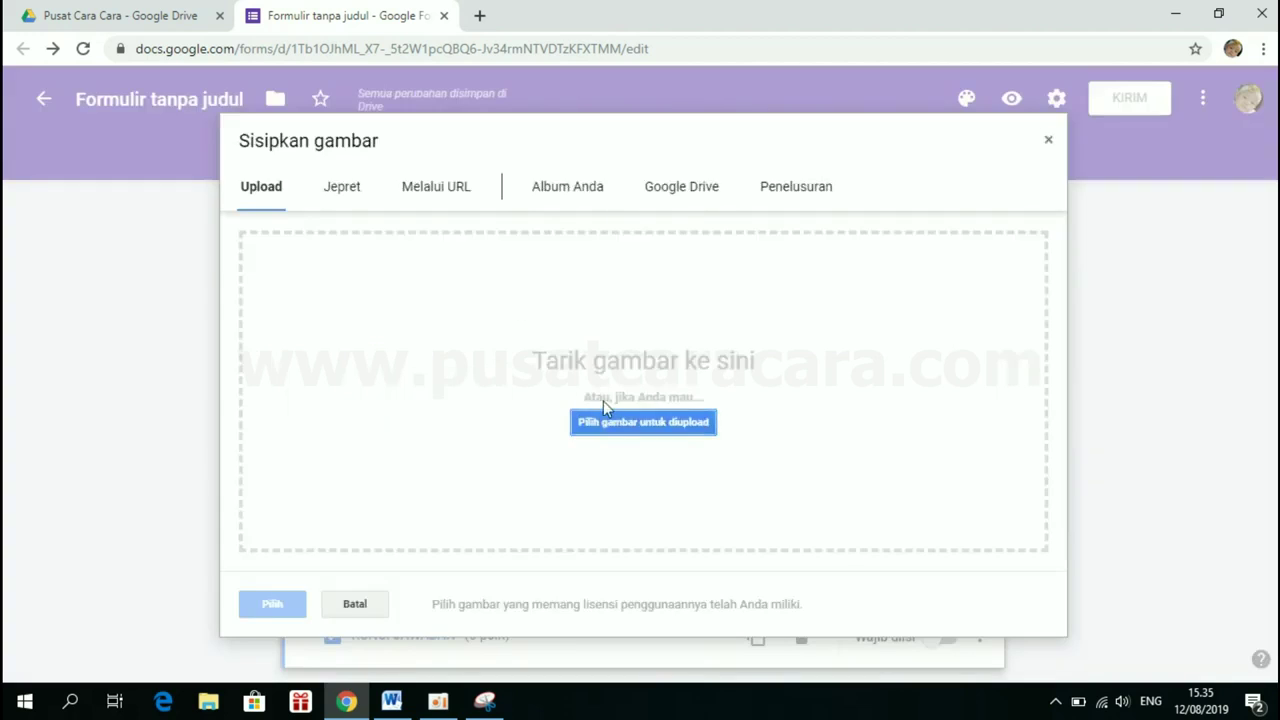
pyautogui.click(608, 421)
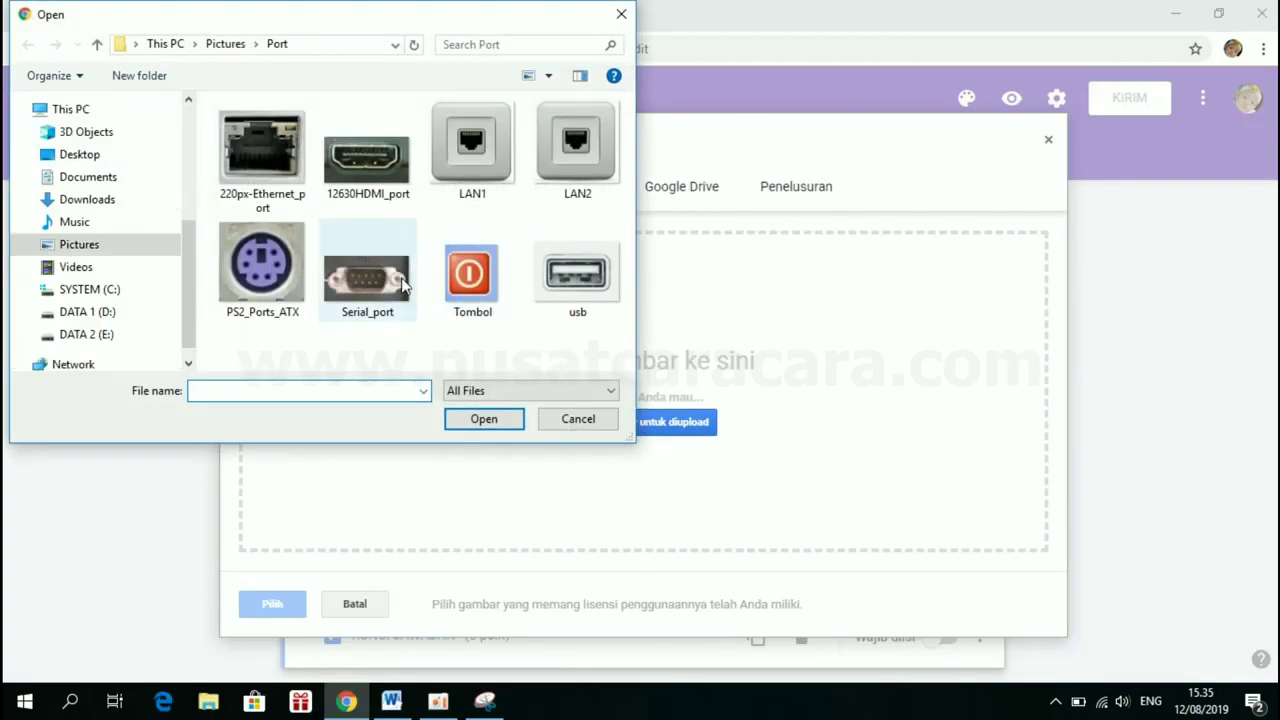
pyautogui.doubleClick(395, 172)
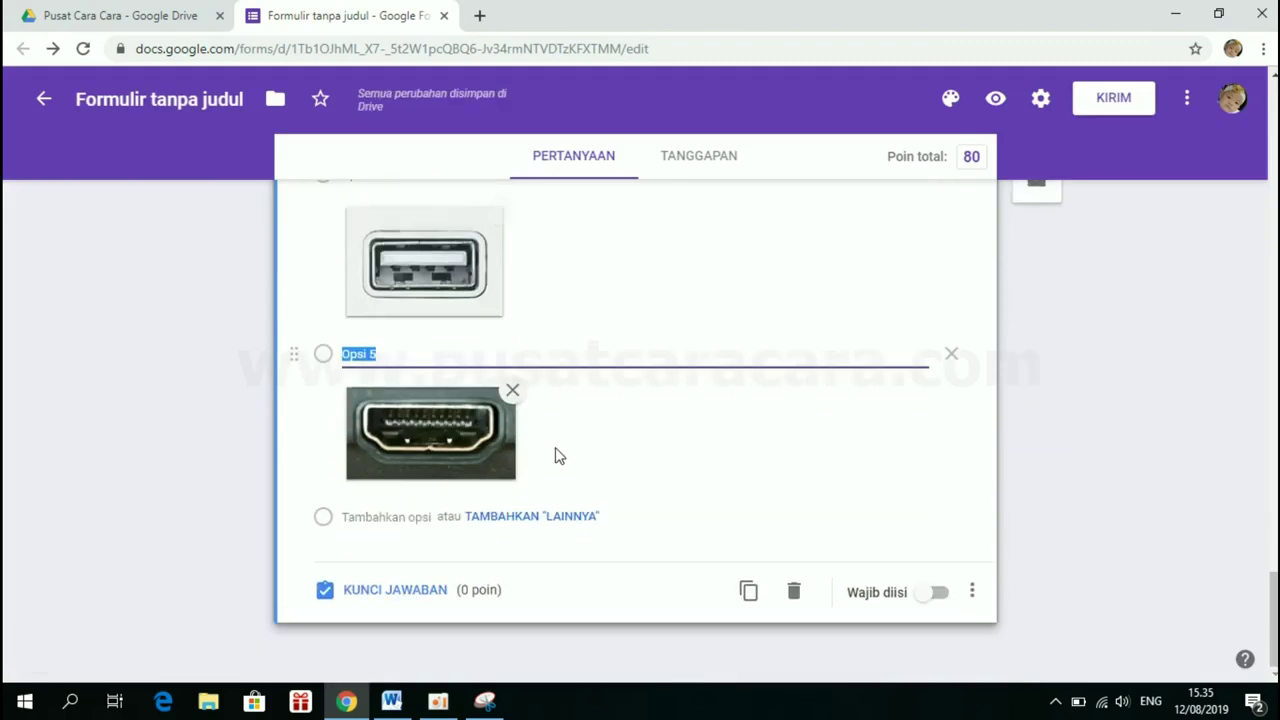
# Set the HDMI question to 20 points with the Opsi 5 HDMI picture correct
pyautogui.click(377, 592)
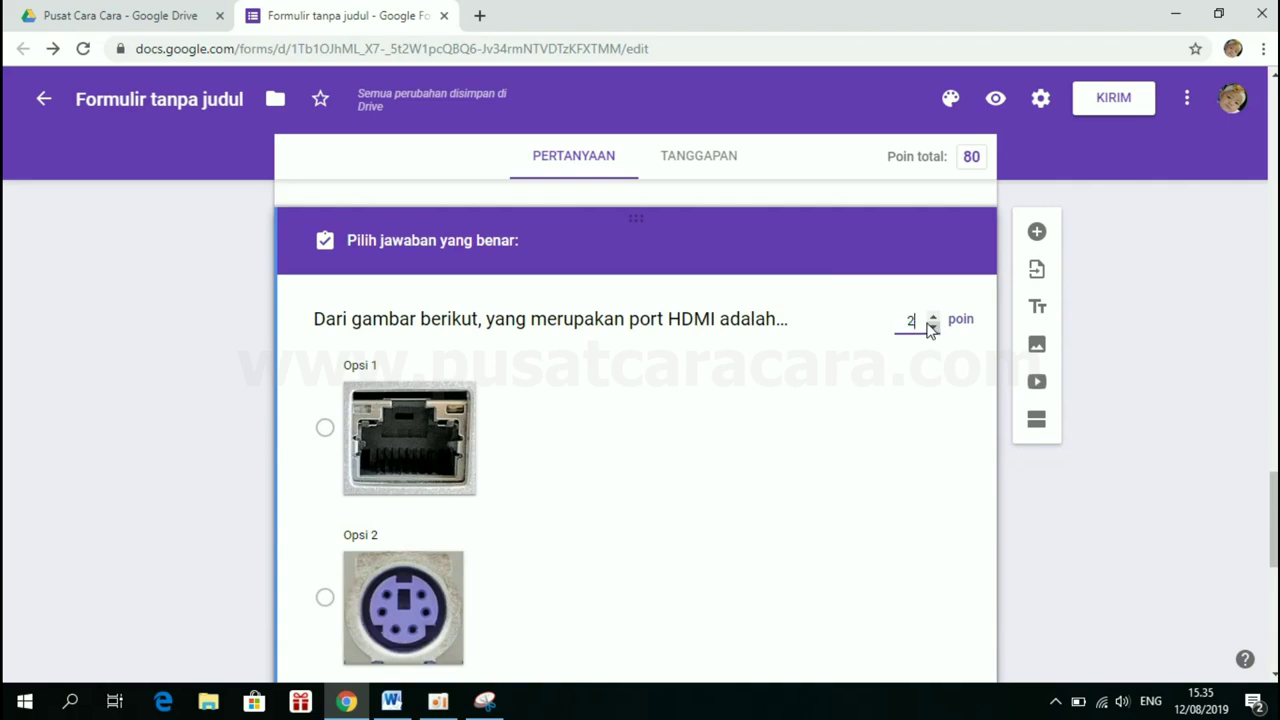
pyautogui.write('20')
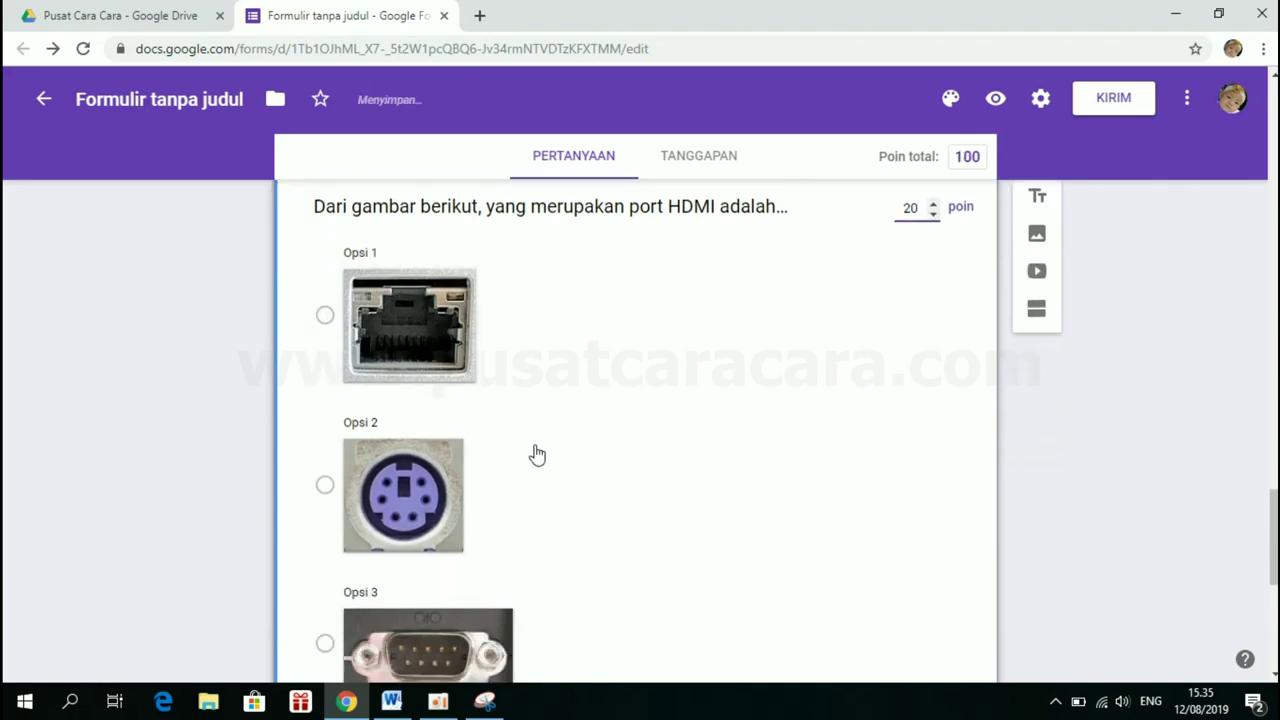
pyautogui.scroll(-4, 531, 451)
pyautogui.scroll(-2, 534, 453)
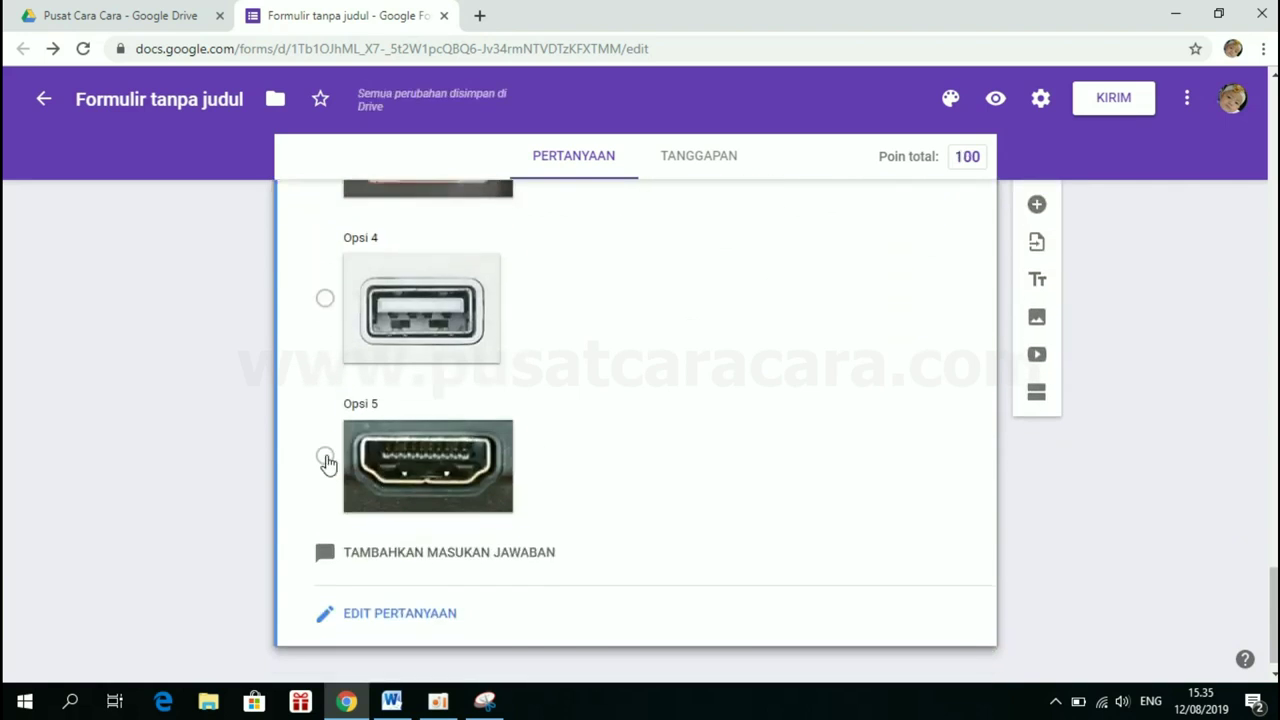
pyautogui.click(325, 458)
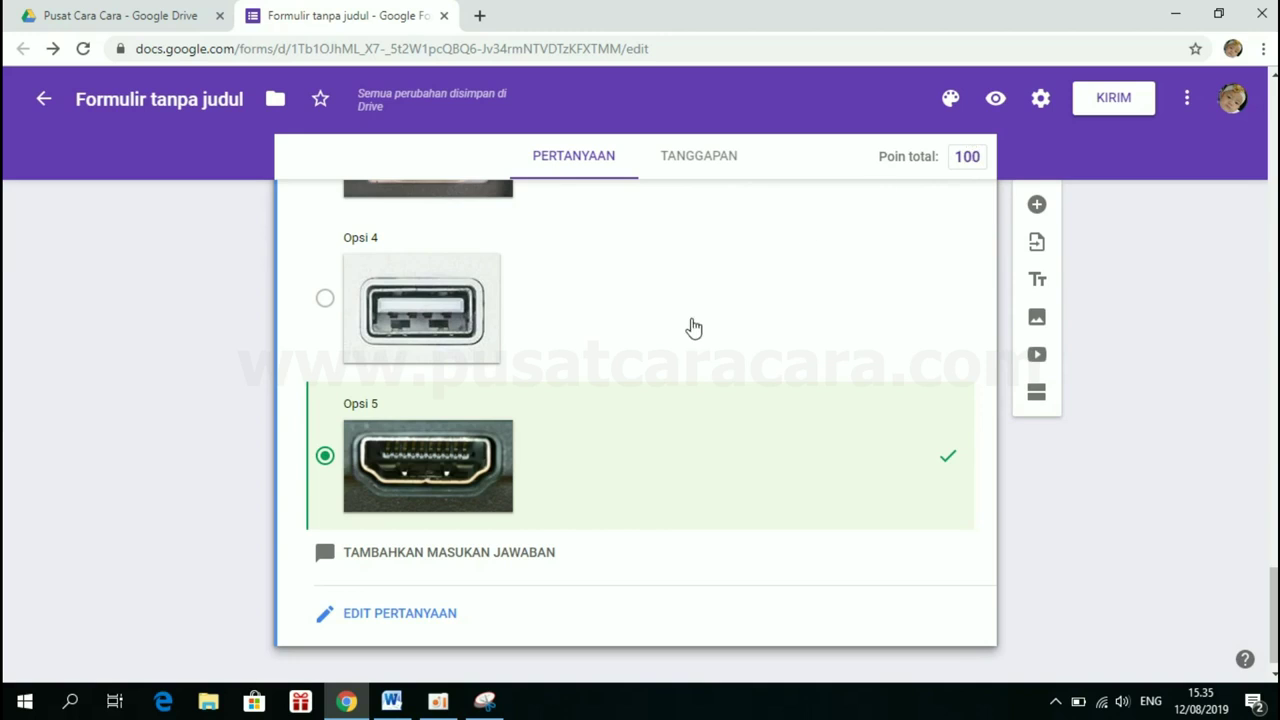
pyautogui.click(388, 621)
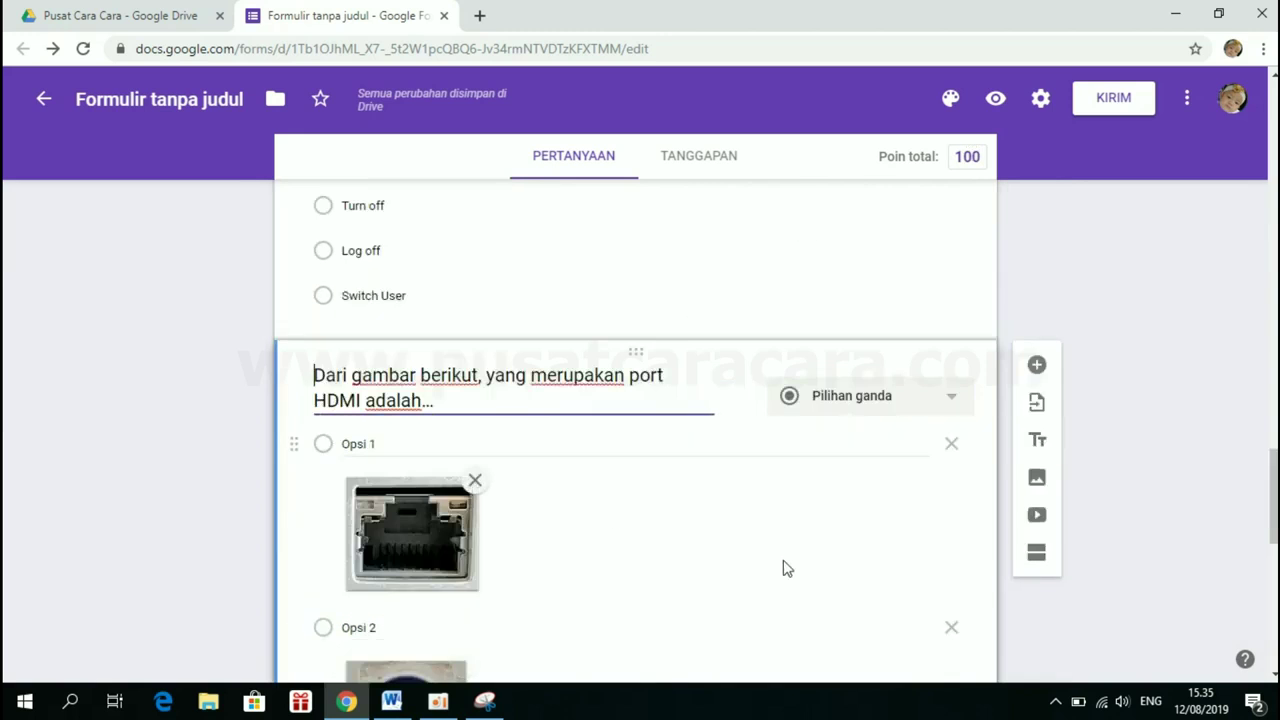
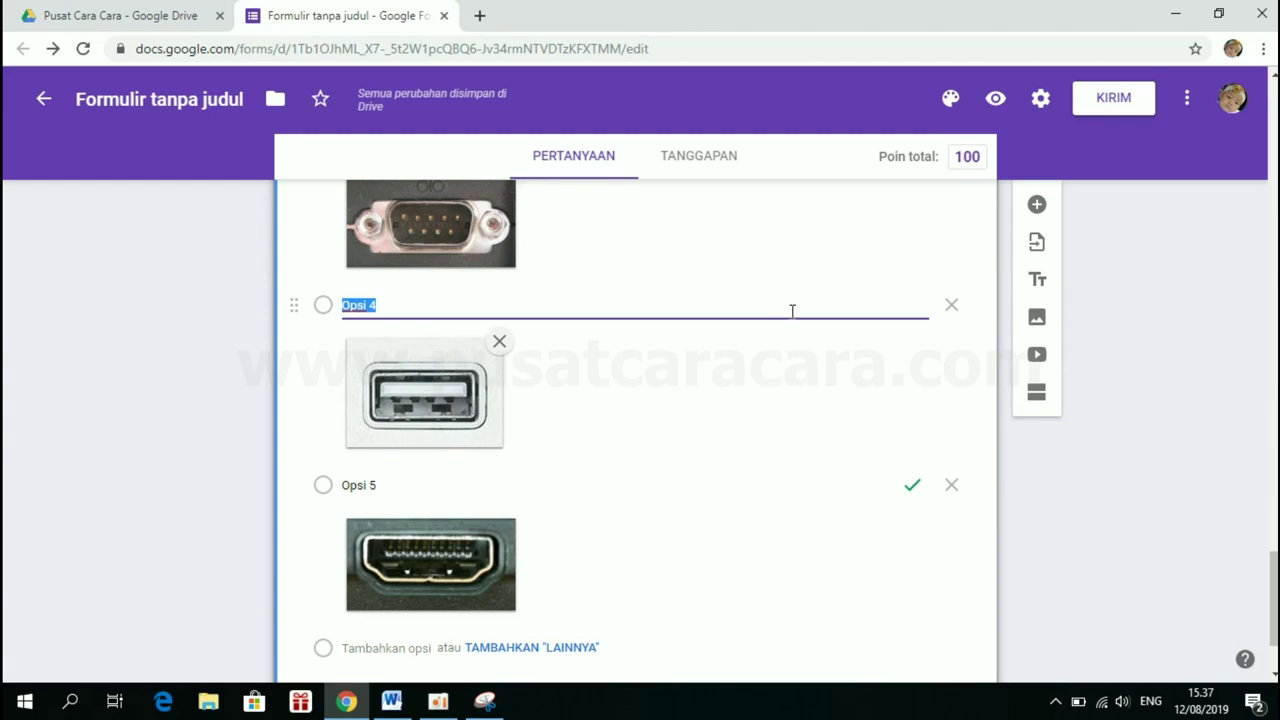
# Preview the form and confirm the Nama question is required by leaving it empty
pyautogui.click(996, 101)
pyautogui.scroll(-1, 919, 220)
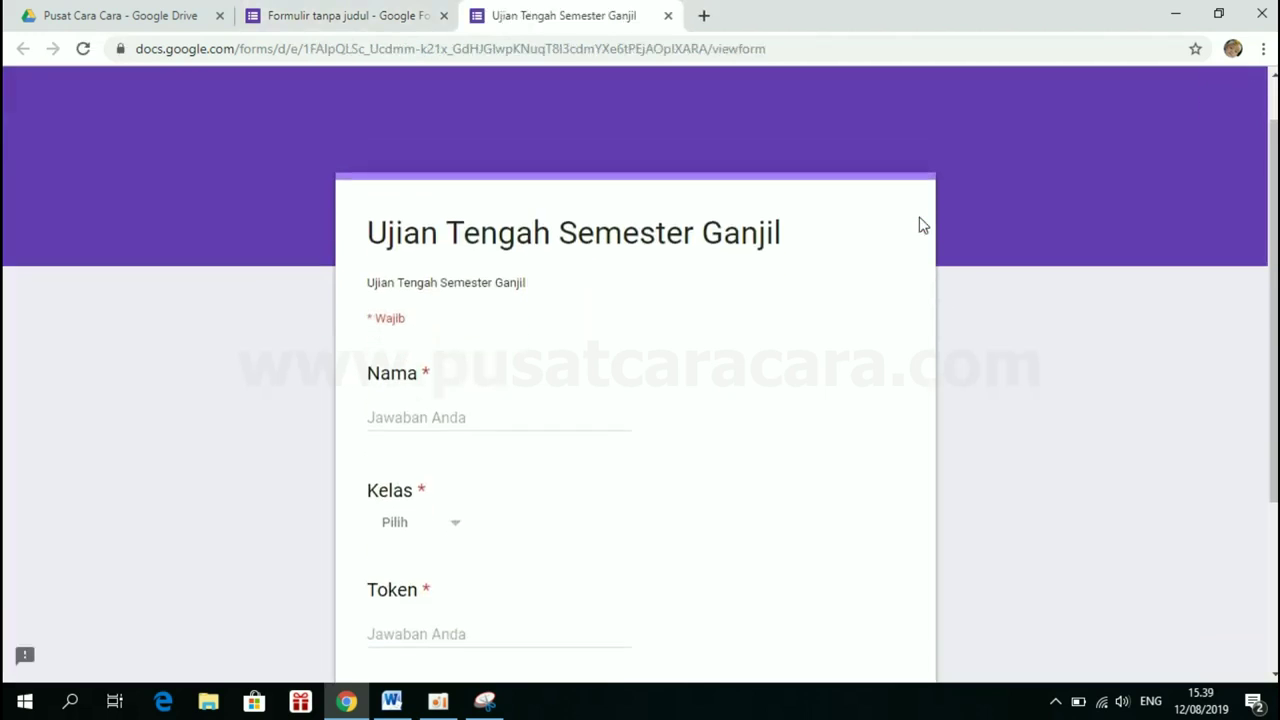
pyautogui.scroll(-2, 919, 224)
pyautogui.scroll(3, 919, 224)
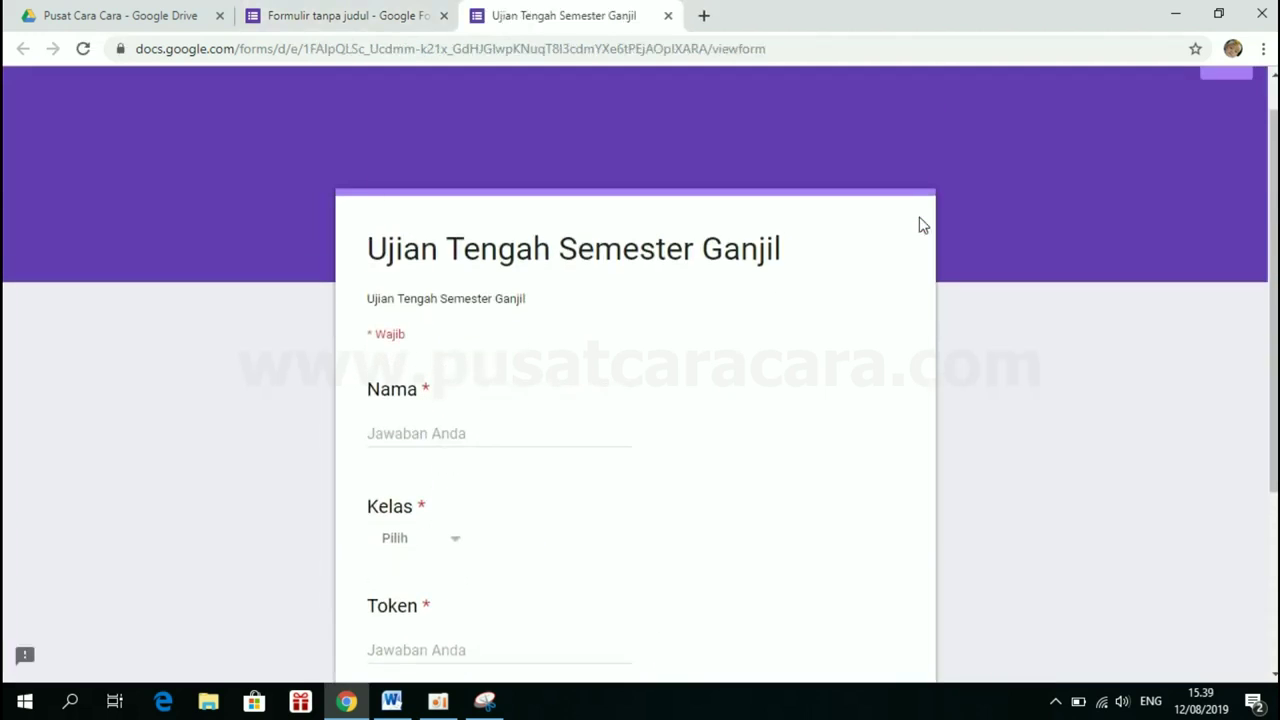
pyautogui.click(408, 434)
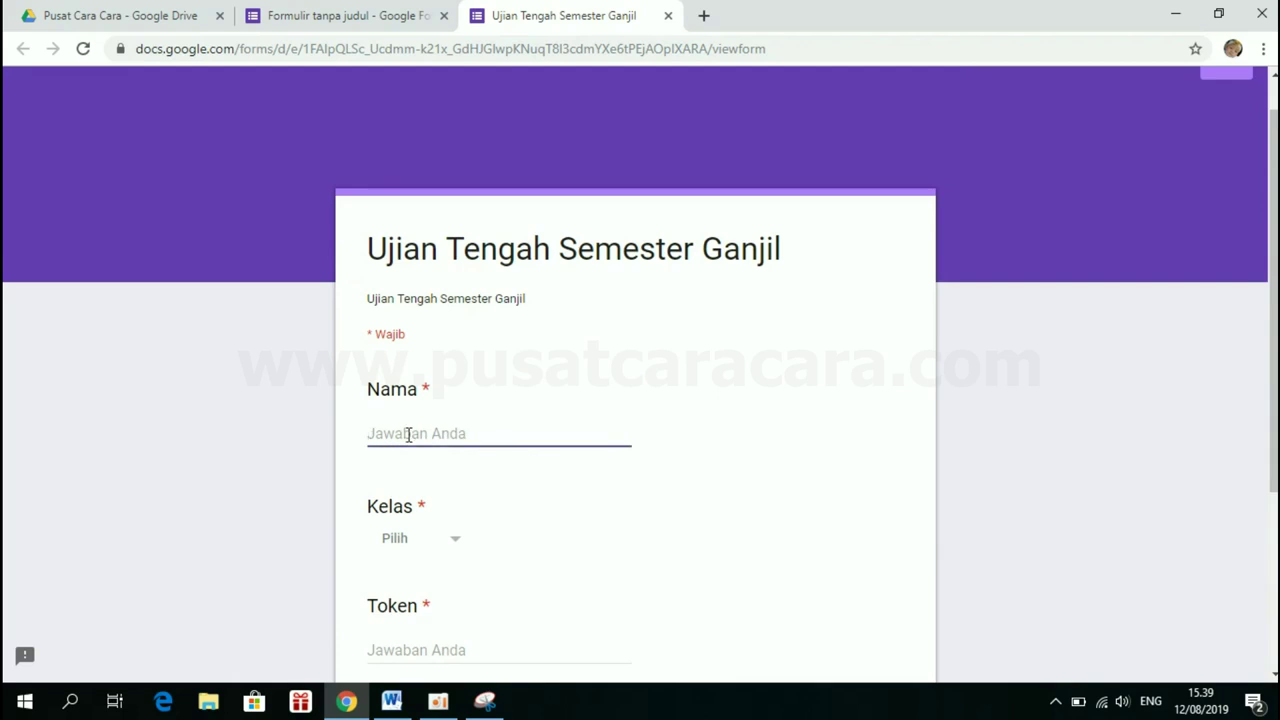
pyautogui.scroll(-2, 408, 434)
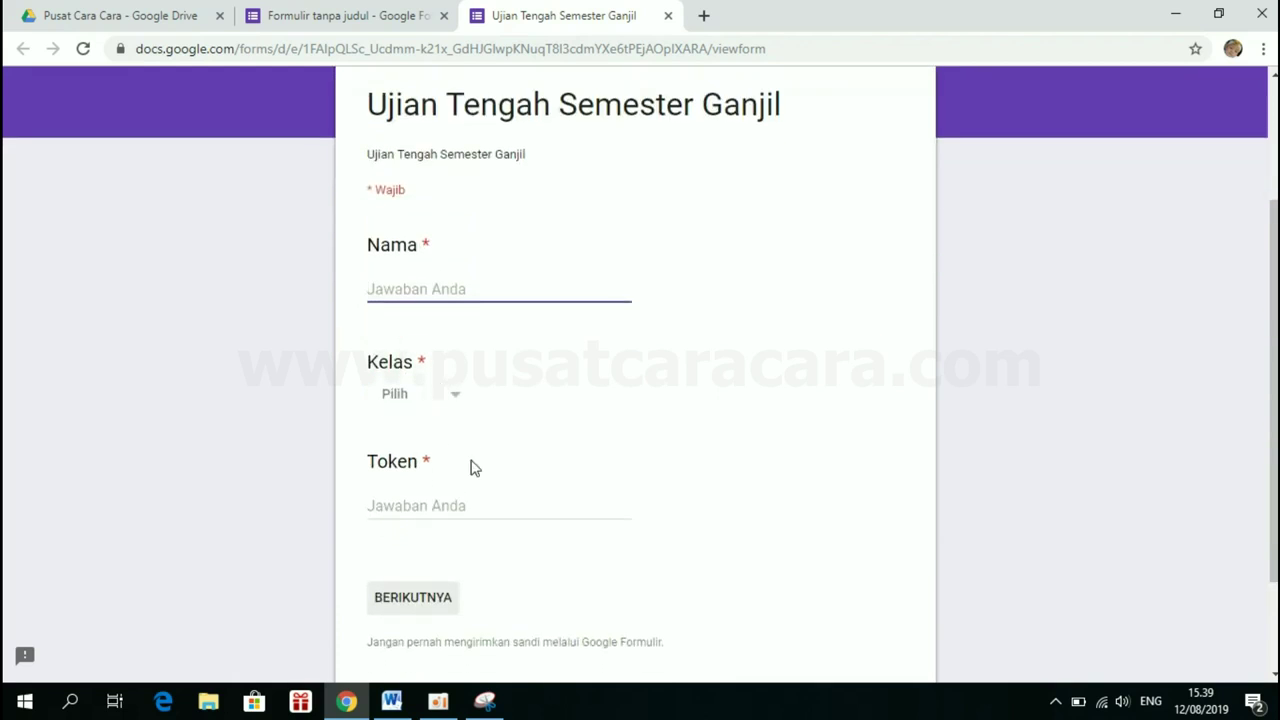
pyautogui.click(438, 524)
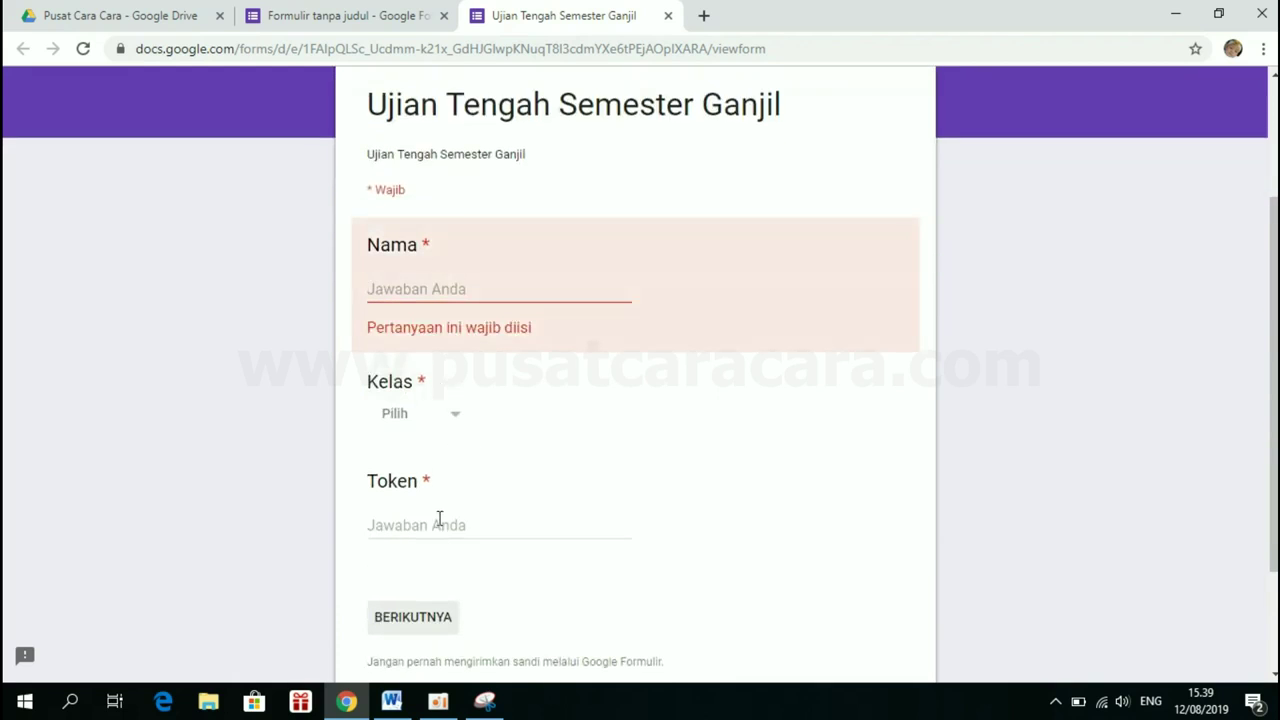
# Enter 'Contoh' as Nama and choose class X-MIPA-1
pyautogui.click(437, 290)
pyautogui.write('Contoh')
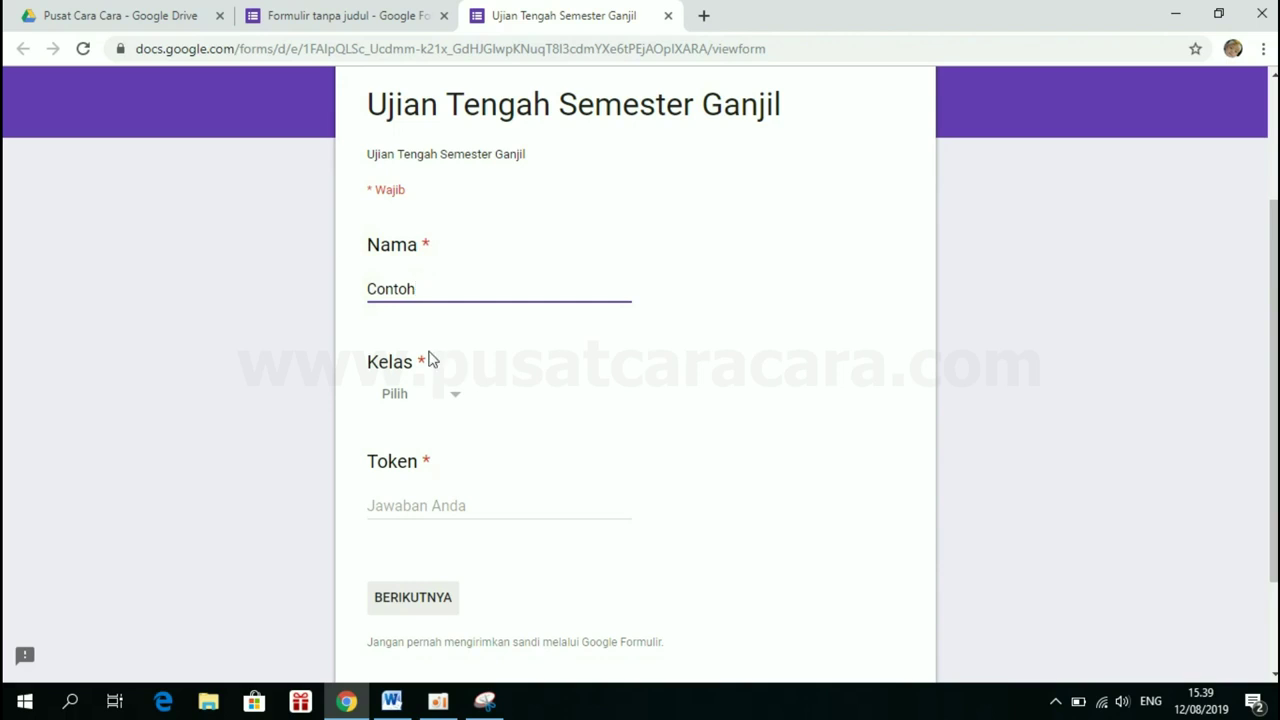
pyautogui.click(435, 416)
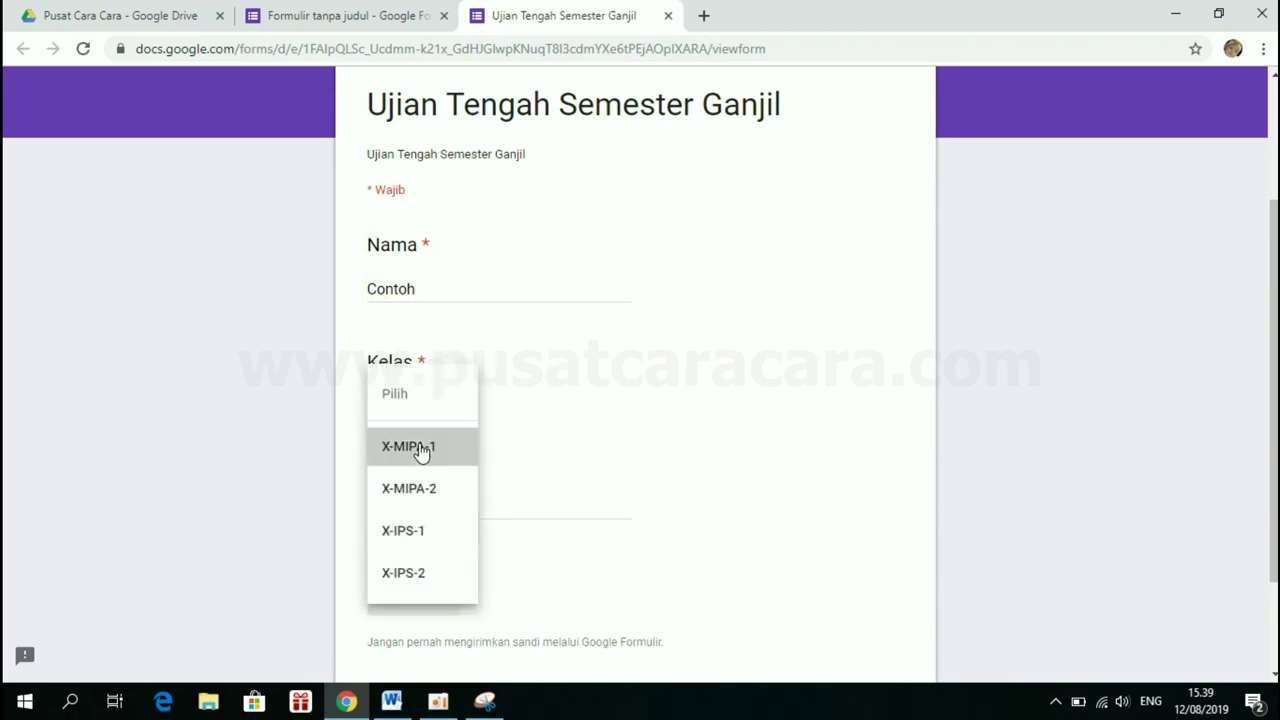
pyautogui.click(423, 449)
# Enter the token, correct it after the 'Token tidak valid!' error, and continue to the questions
pyautogui.click(446, 506)
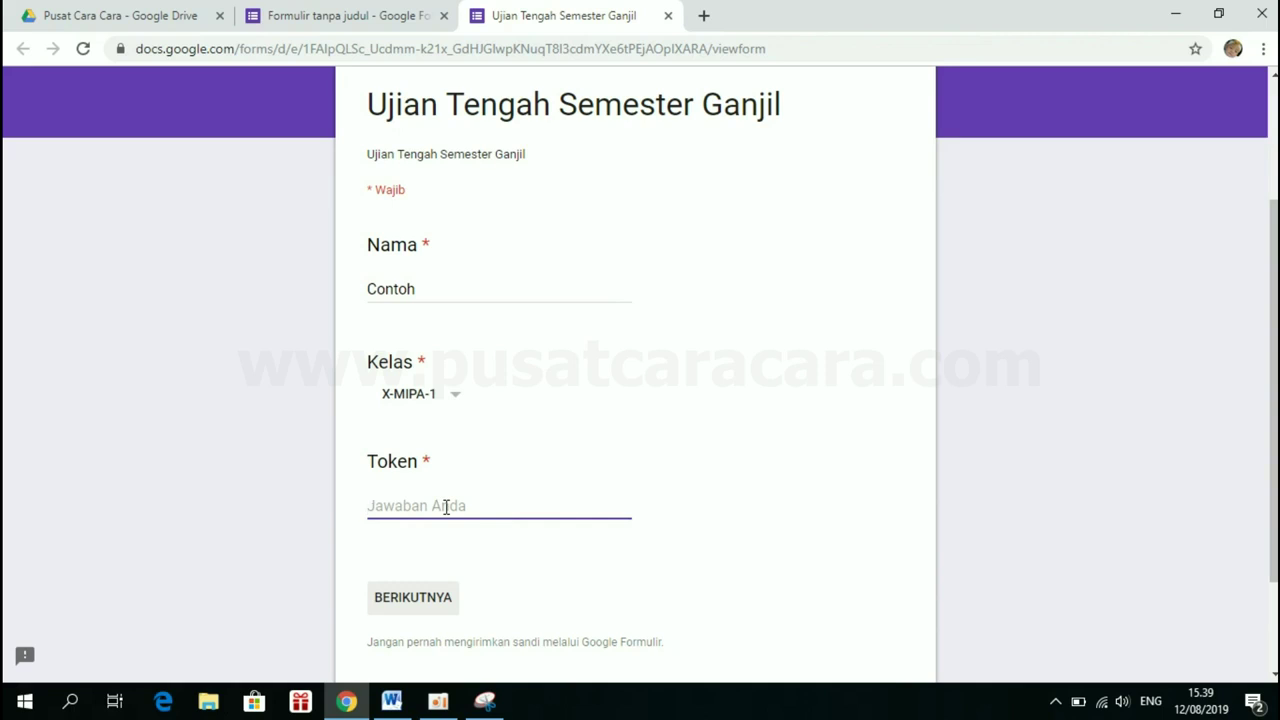
pyautogui.write('ABC12')
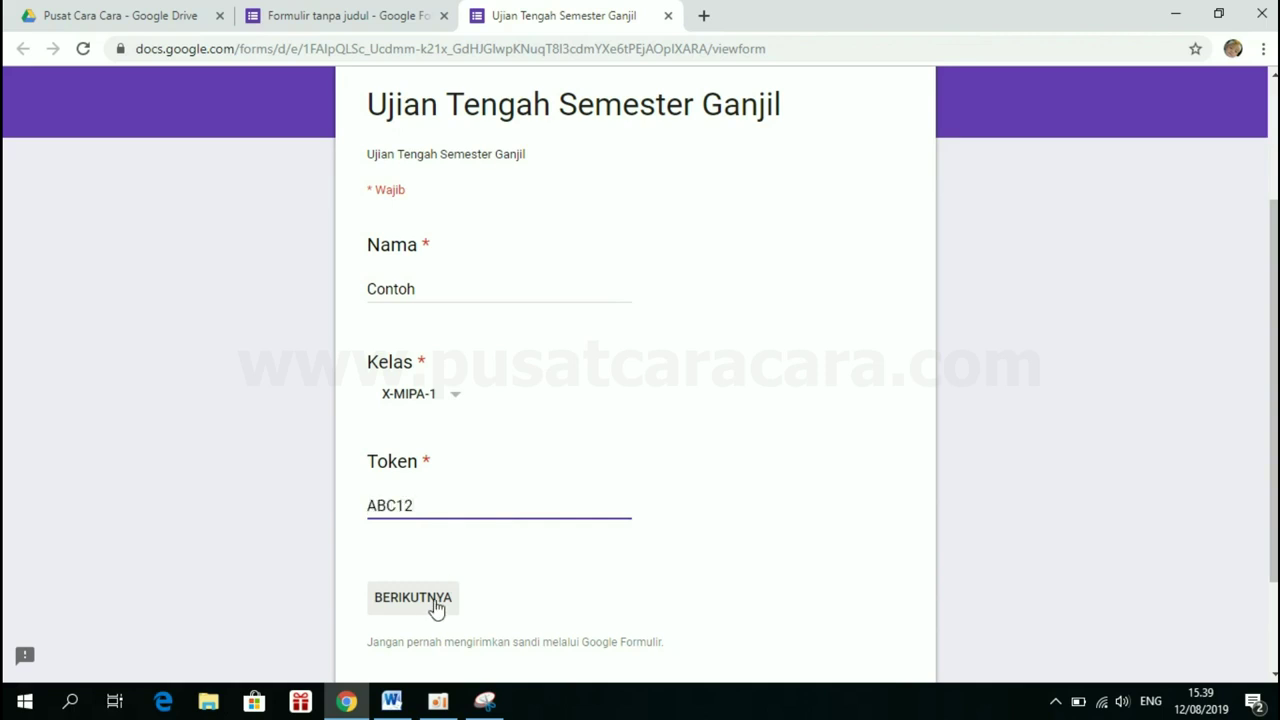
pyautogui.click(429, 606)
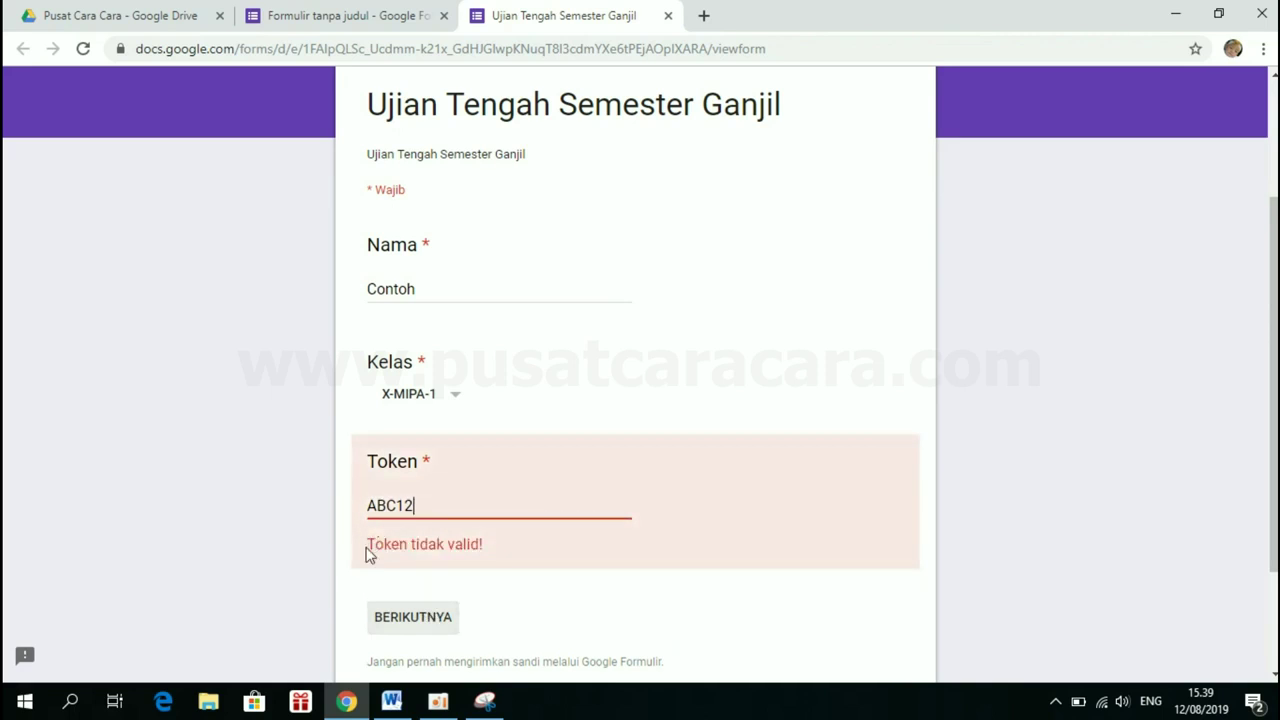
pyautogui.moveTo(368, 545); pyautogui.dragTo(491, 551)
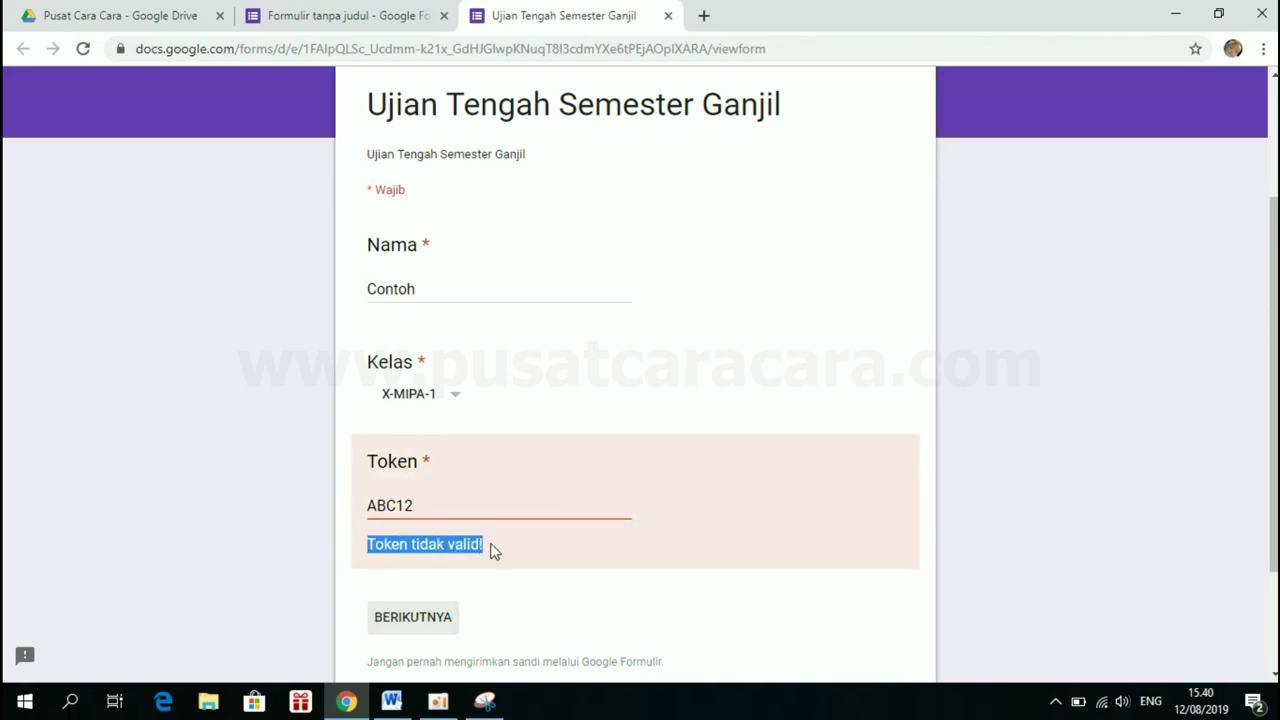
pyautogui.click(491, 551)
pyautogui.click(428, 505)
pyautogui.write('3')
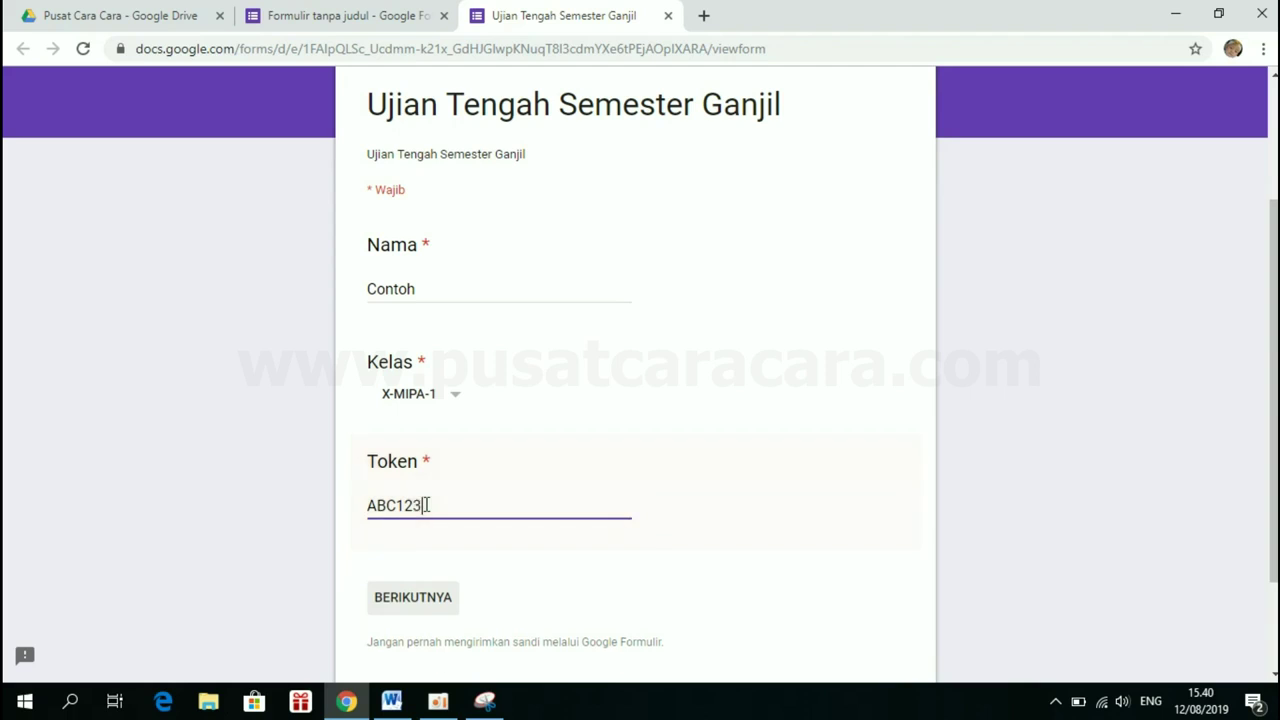
pyautogui.click(428, 605)
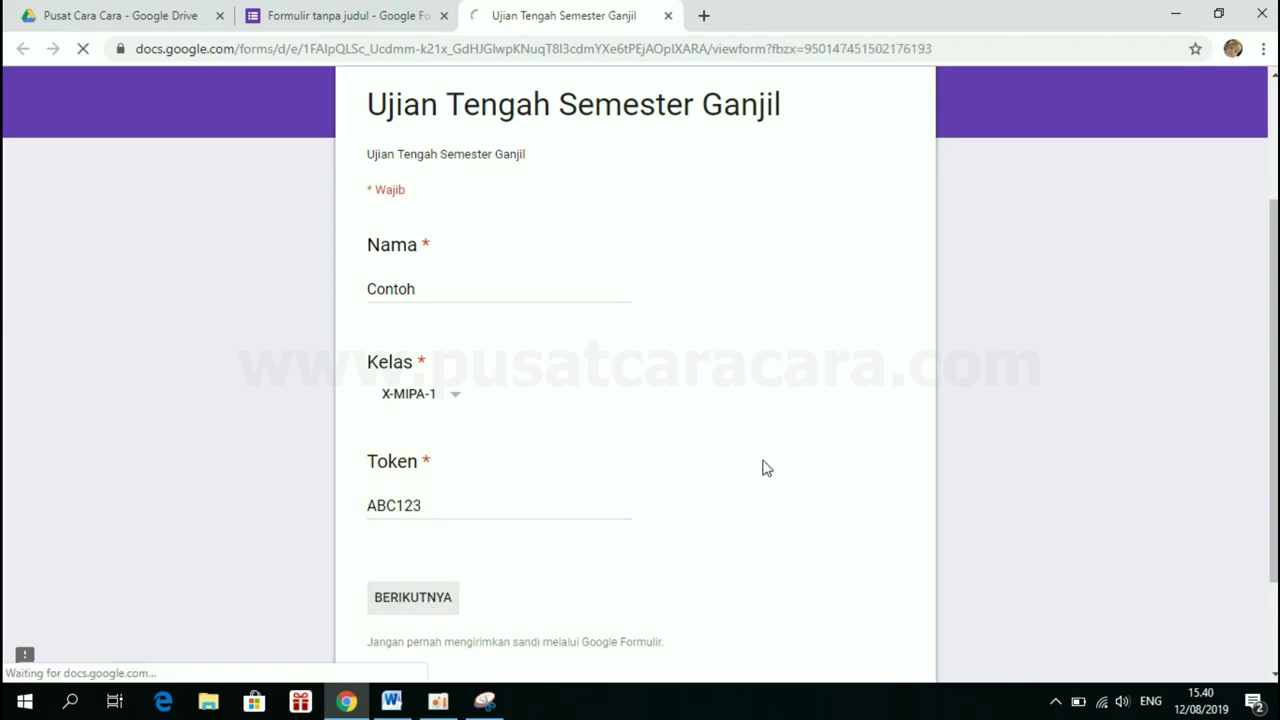
# Answer the first three questions with Turn off, Menghitung and Ethernet
pyautogui.scroll(-2, 818, 461)
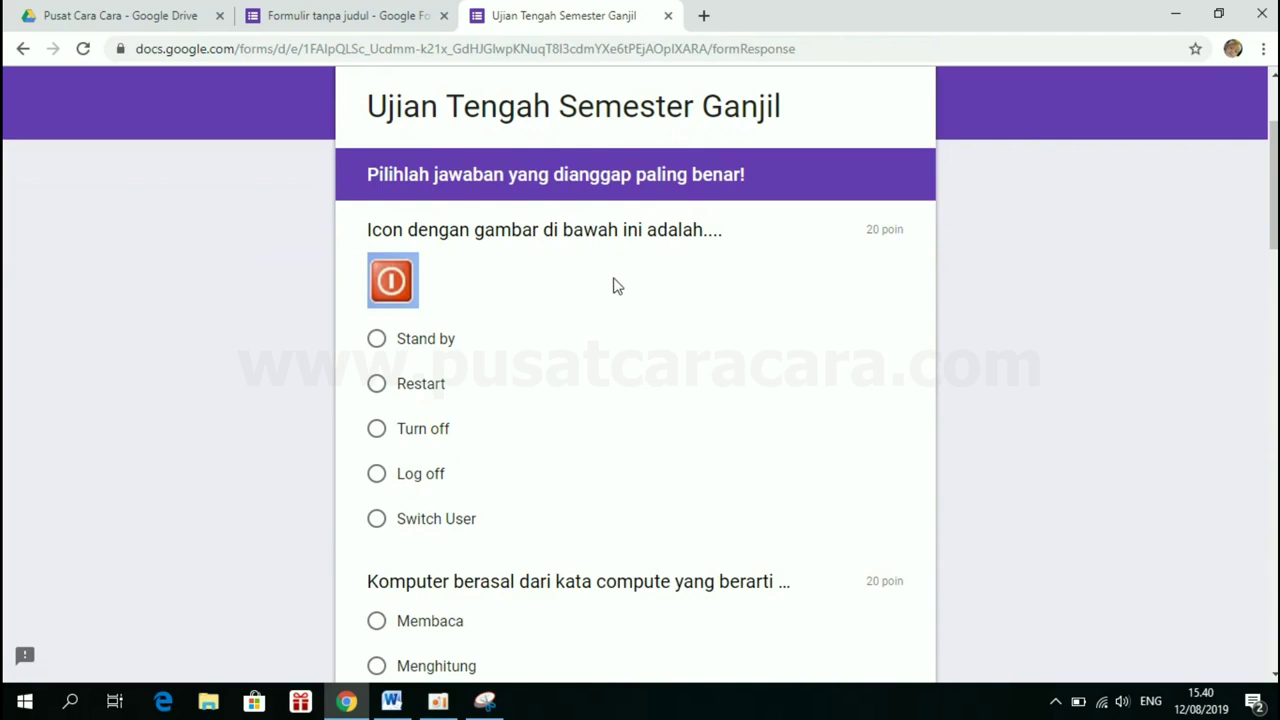
pyautogui.scroll(-1, 520, 434)
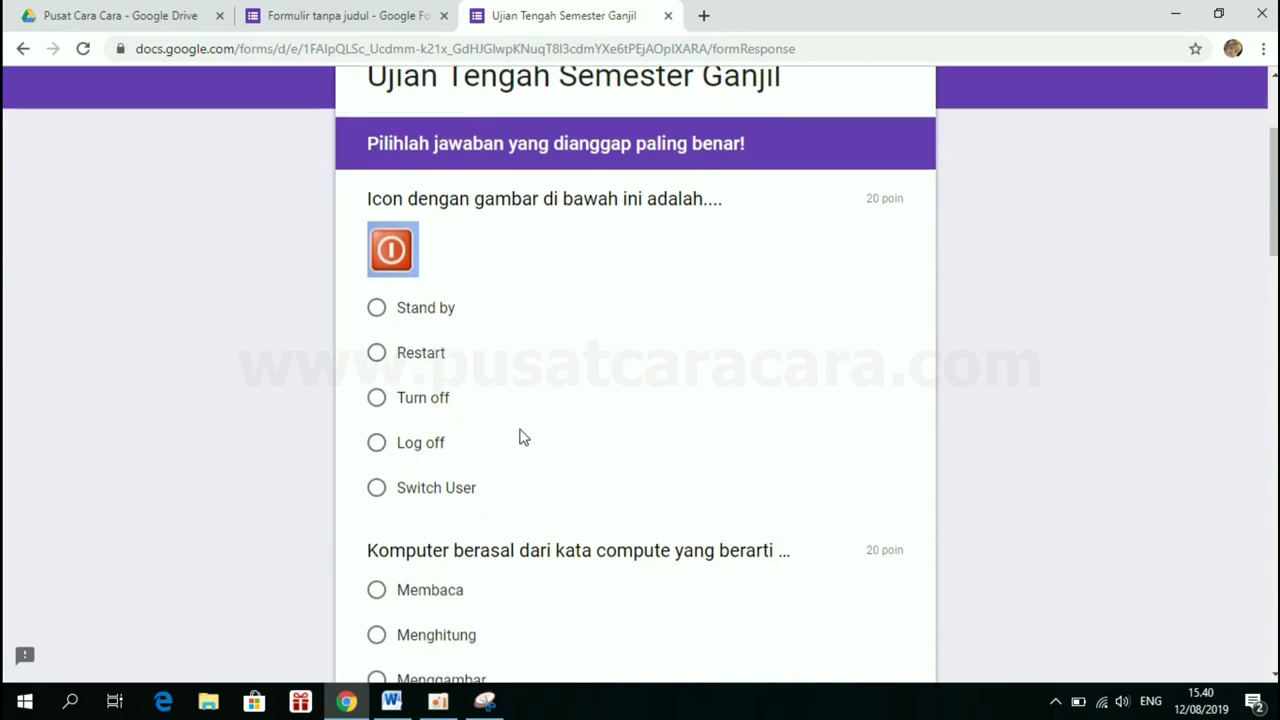
pyautogui.scroll(1, 520, 437)
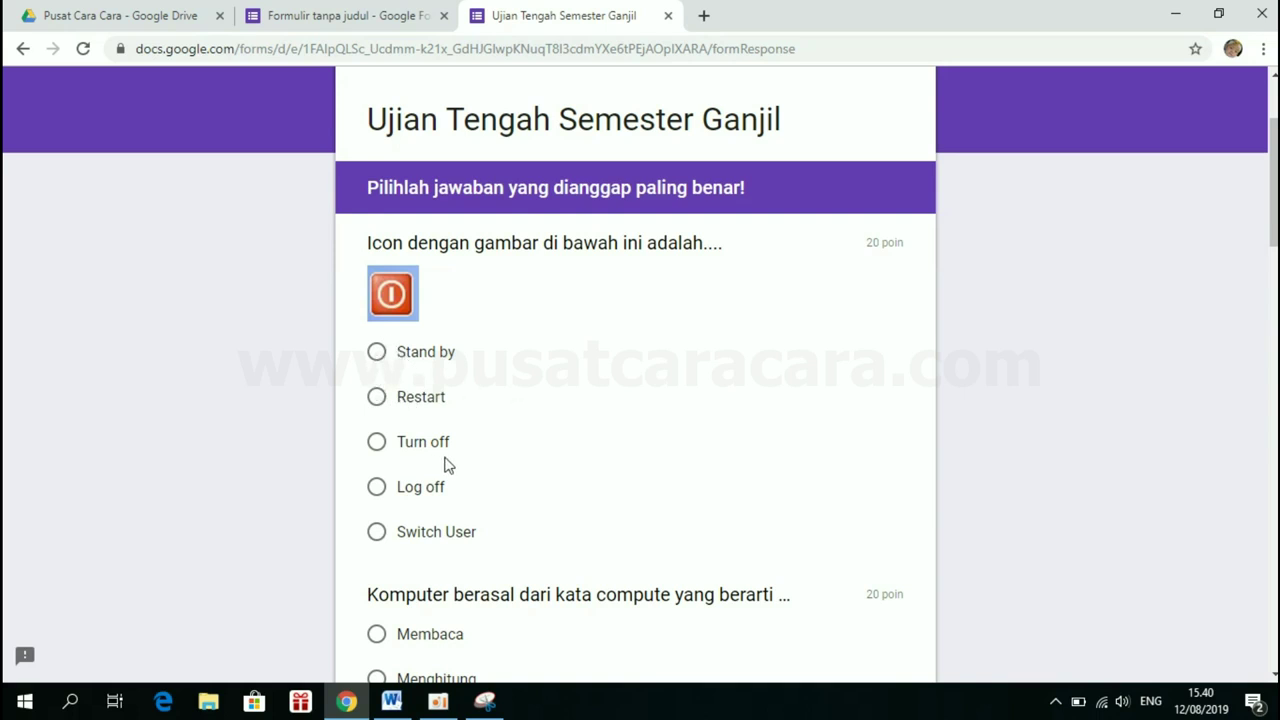
pyautogui.click(377, 446)
pyautogui.scroll(-3, 379, 450)
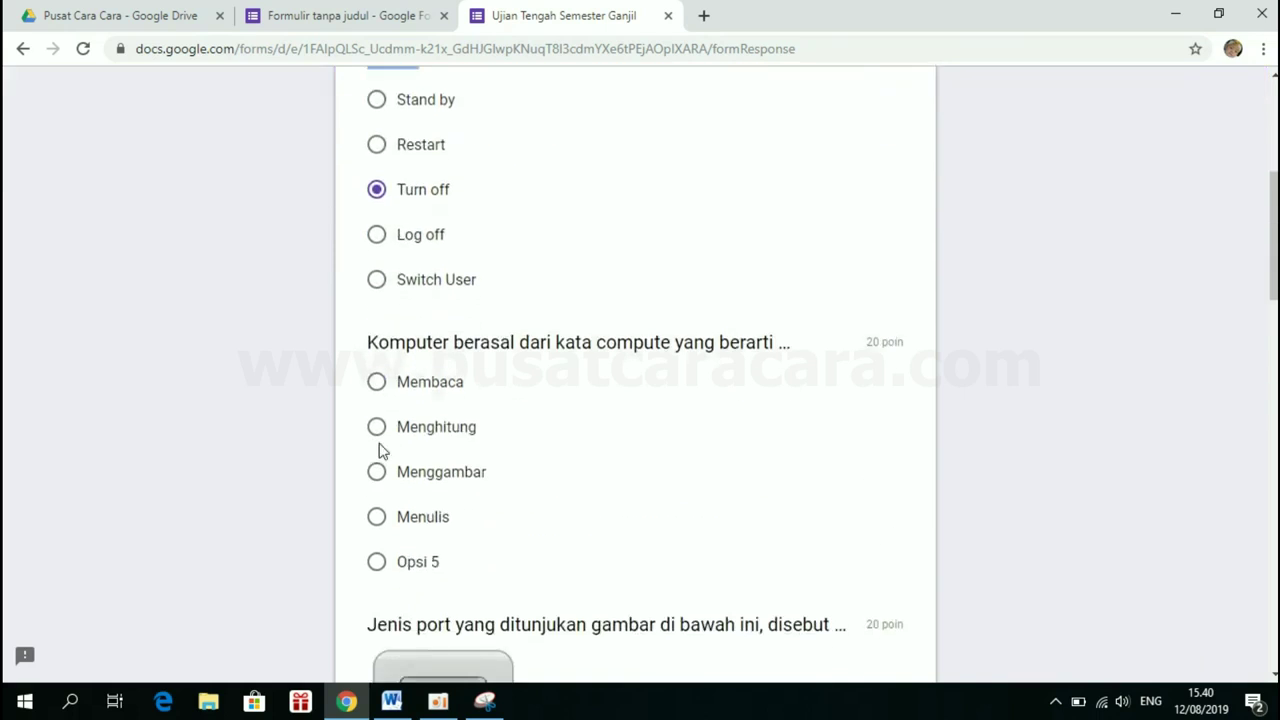
pyautogui.scroll(-1, 379, 450)
pyautogui.scroll(-1, 376, 412)
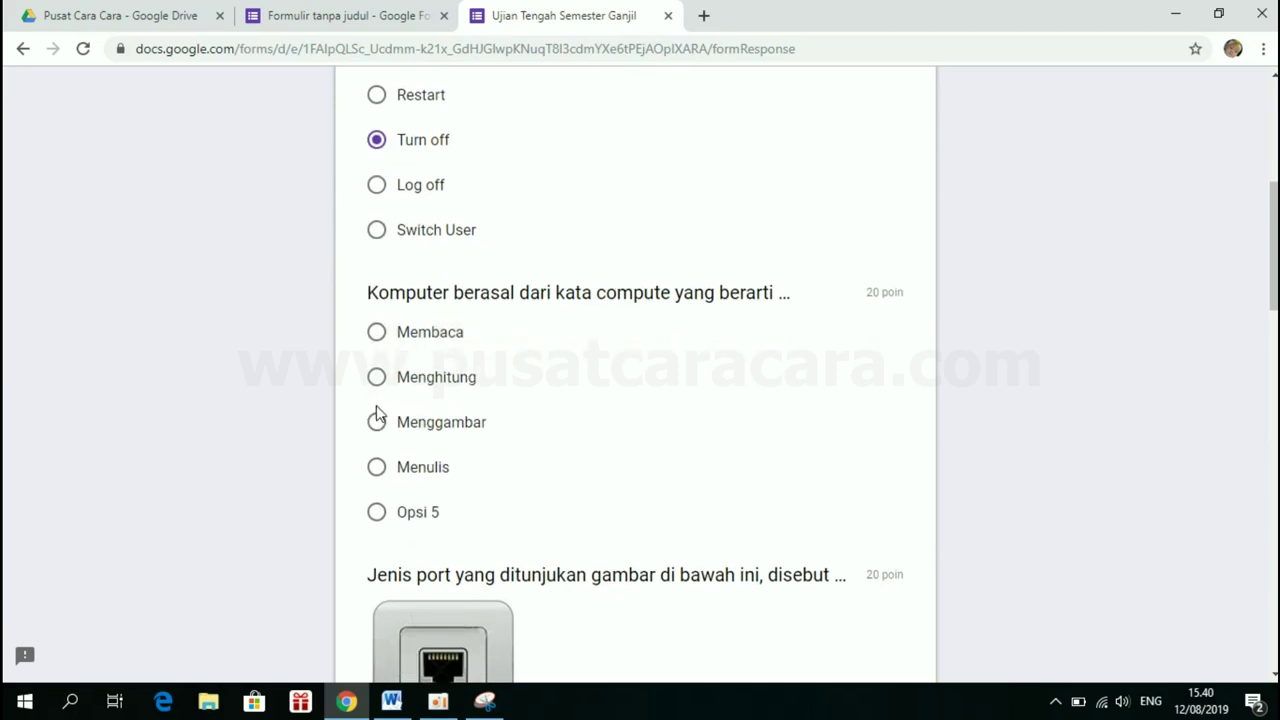
pyautogui.click(377, 345)
pyautogui.scroll(-1, 380, 355)
pyautogui.scroll(-2, 380, 355)
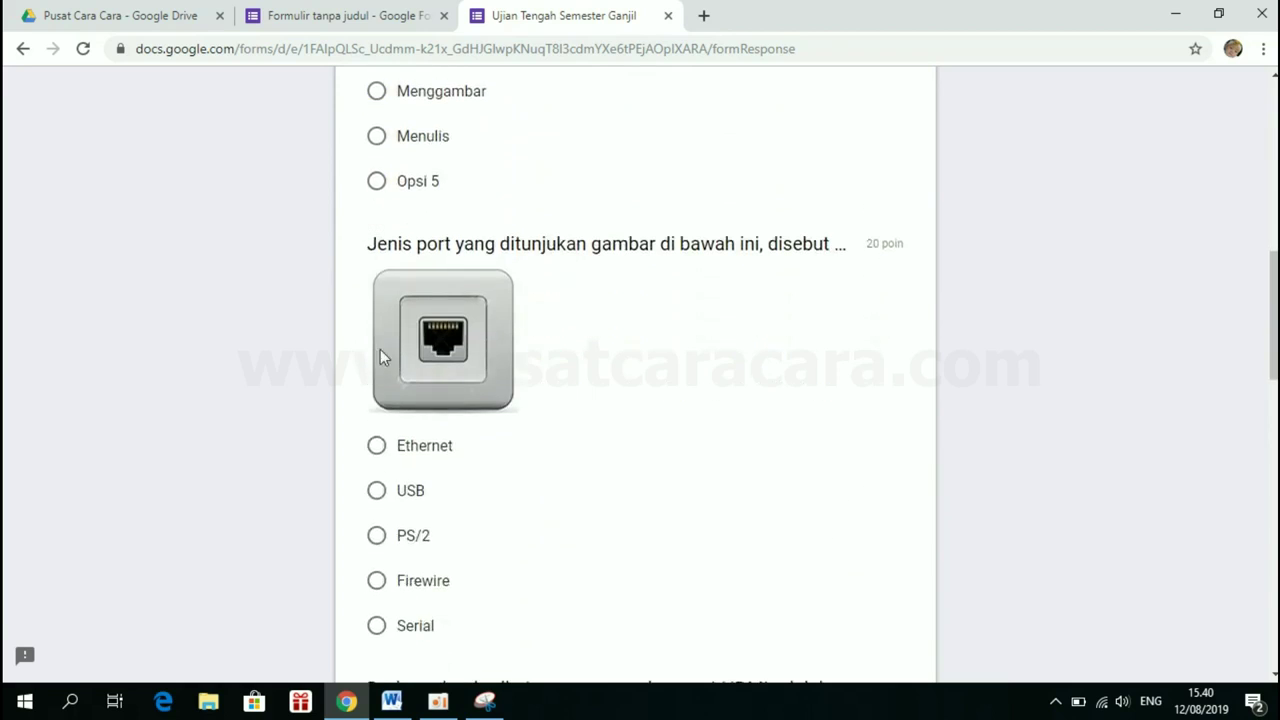
pyautogui.click(375, 446)
# Choose Opsi 4 and Ubuntu for the last two questions and submit the quiz
pyautogui.scroll(-3, 374, 452)
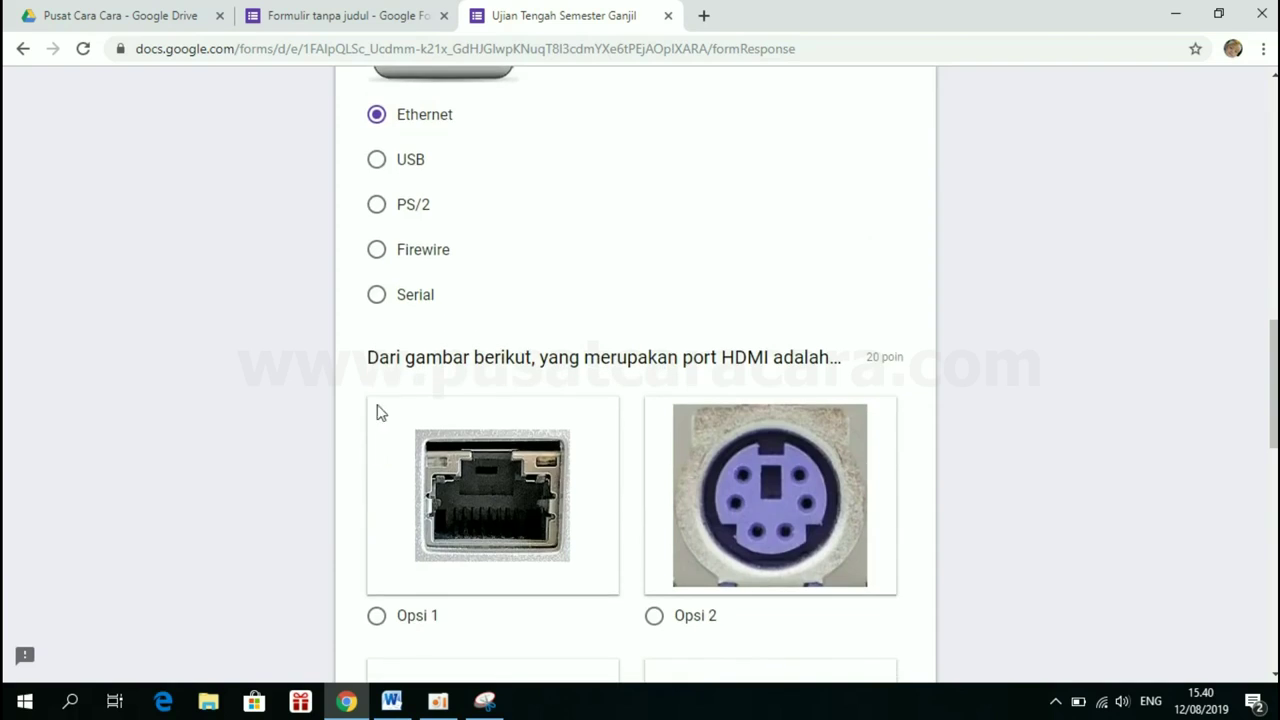
pyautogui.scroll(-3, 377, 400)
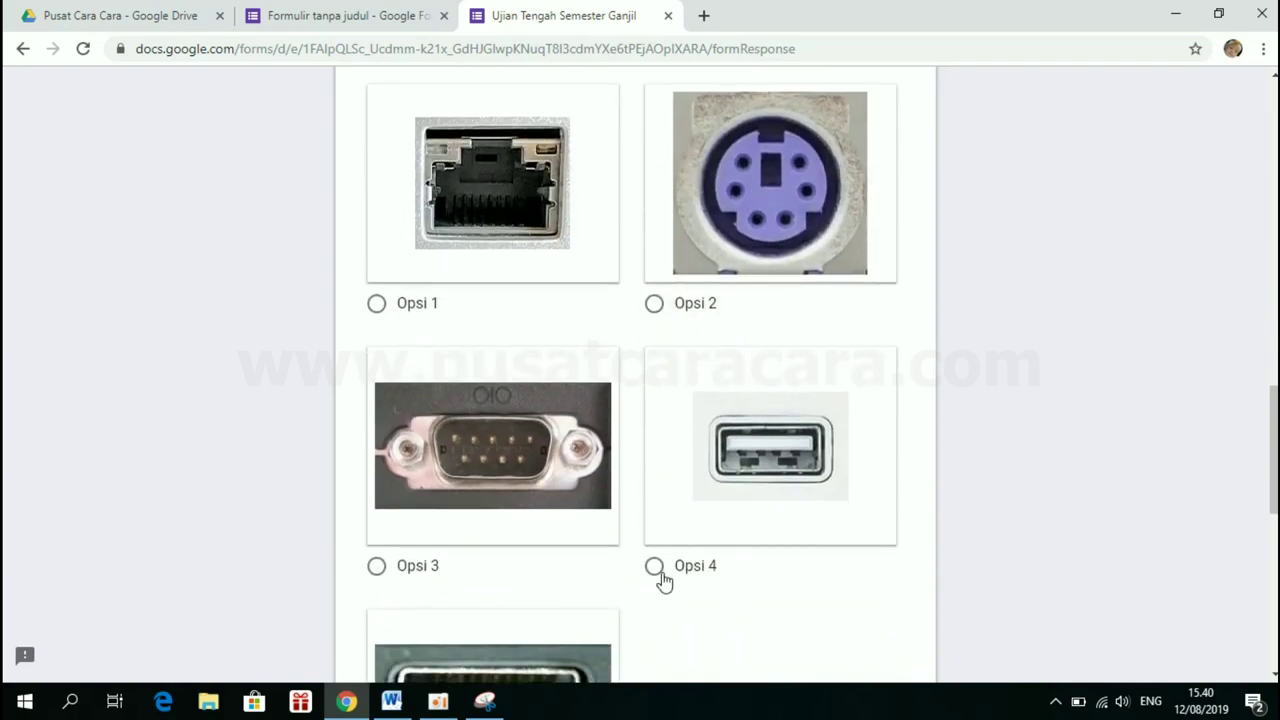
pyautogui.click(654, 566)
pyautogui.scroll(-5, 655, 572)
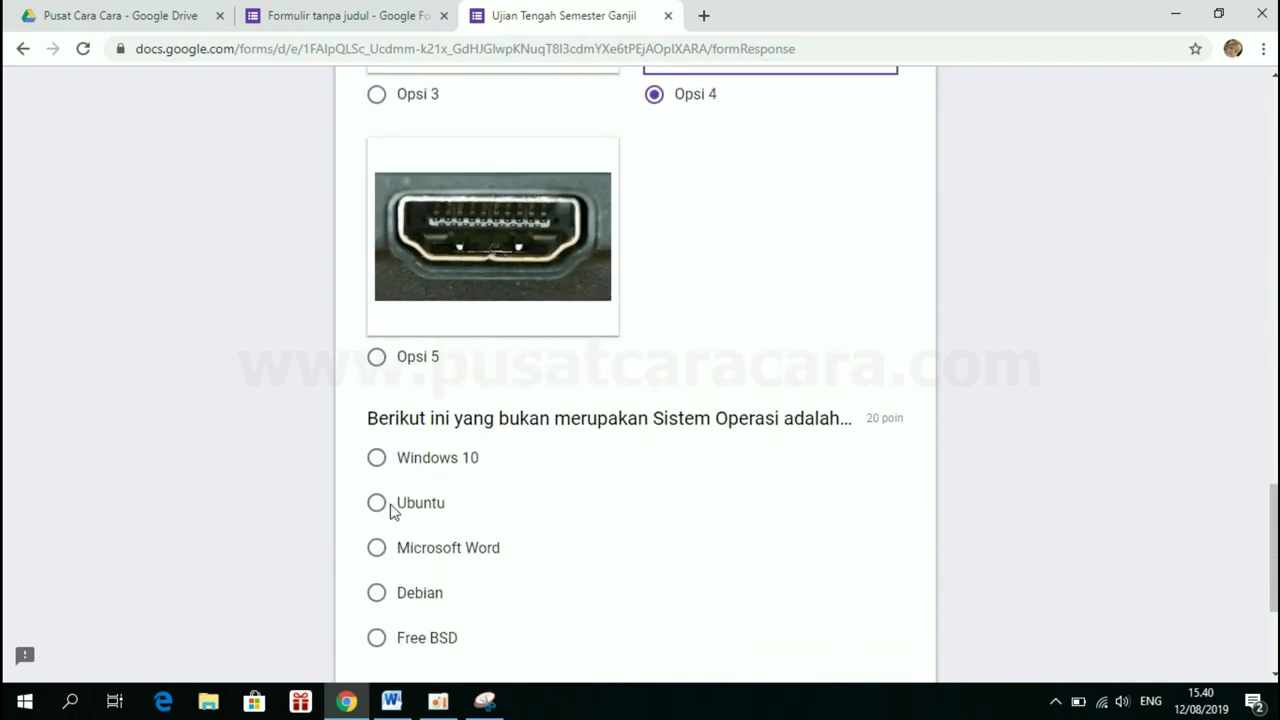
pyautogui.click(387, 508)
pyautogui.scroll(-3, 387, 505)
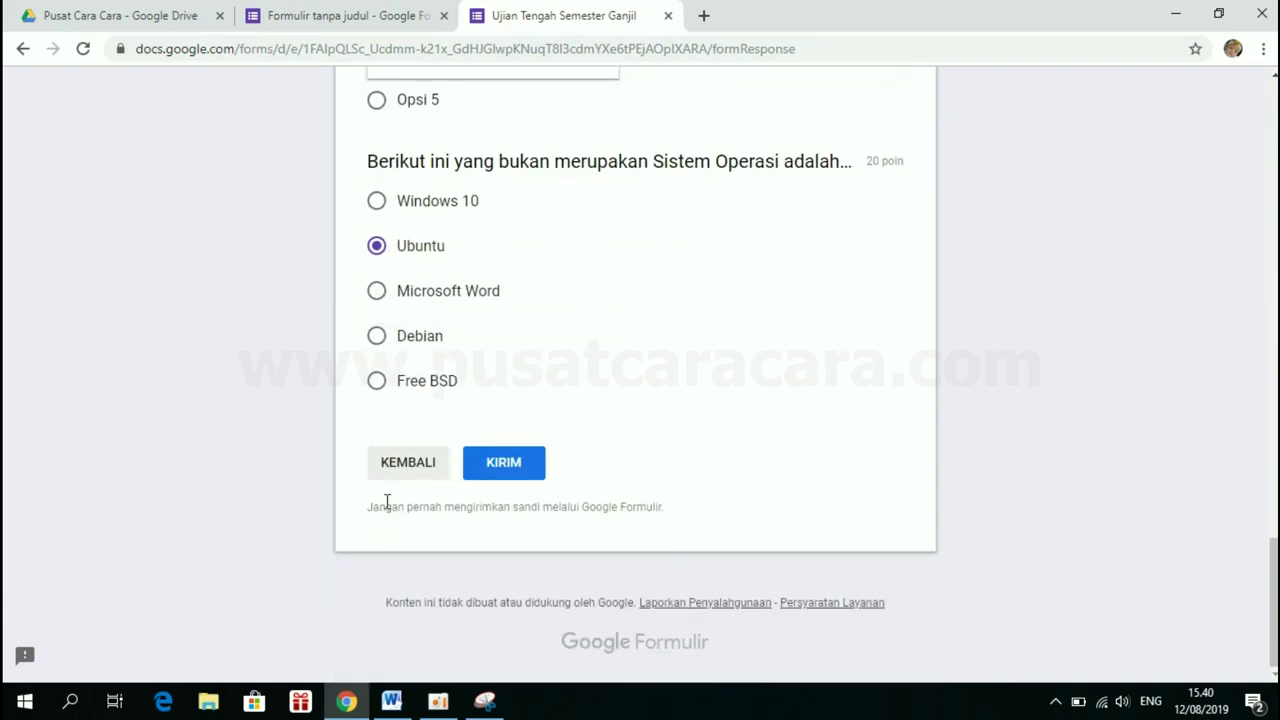
pyautogui.click(526, 465)
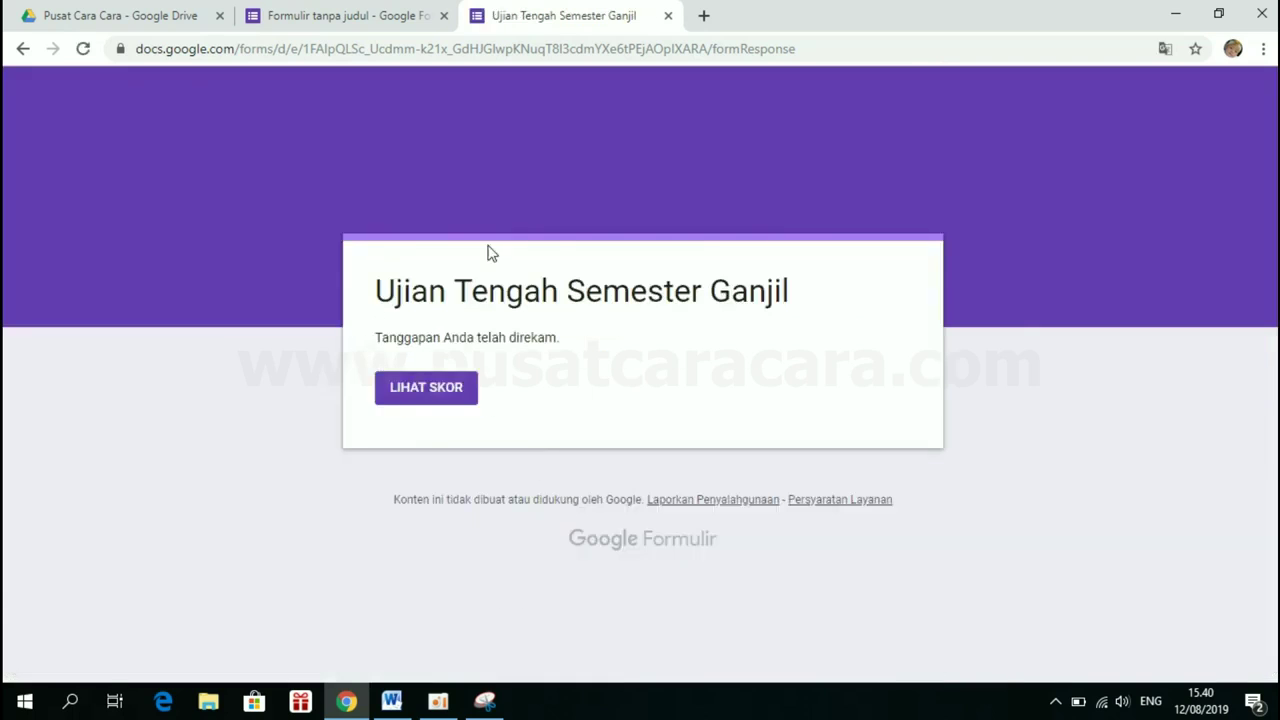
# Check the 60/100 test score, then close the score and response tabs
pyautogui.click(421, 393)
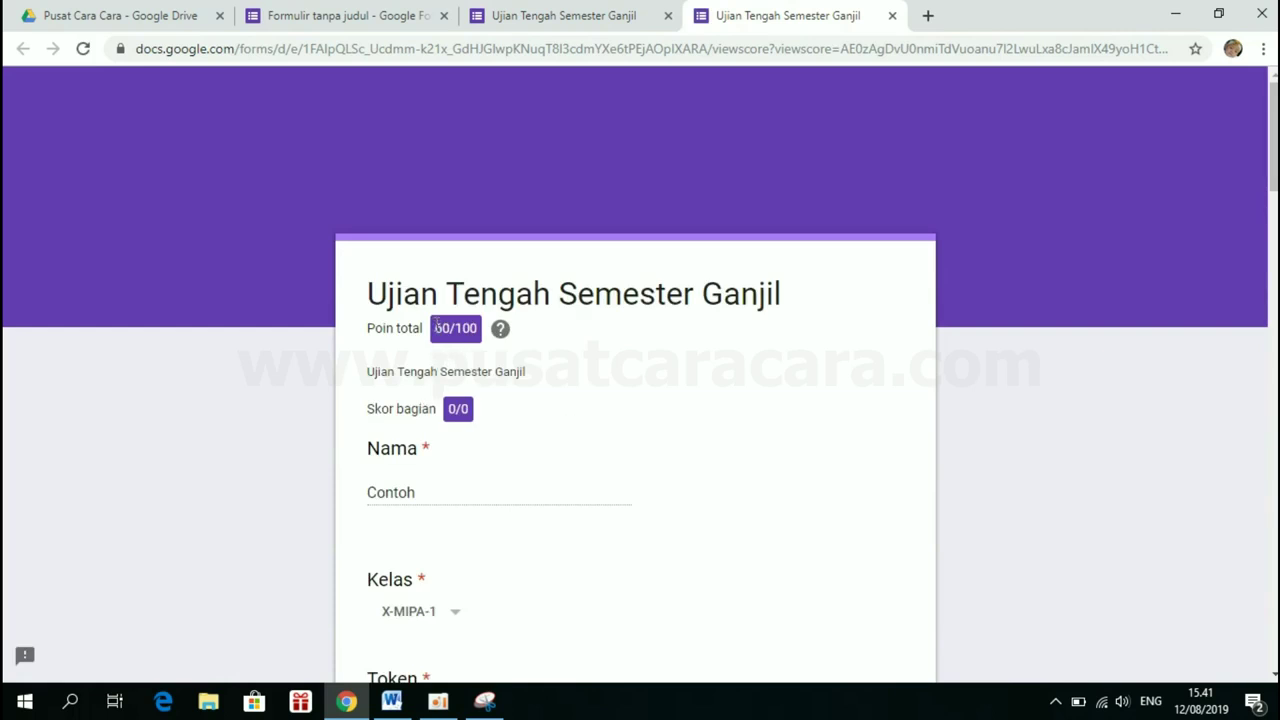
pyautogui.moveTo(437, 322); pyautogui.dragTo(454, 325)
pyautogui.moveTo(479, 330); pyautogui.dragTo(430, 331)
pyautogui.scroll(-3, 431, 335)
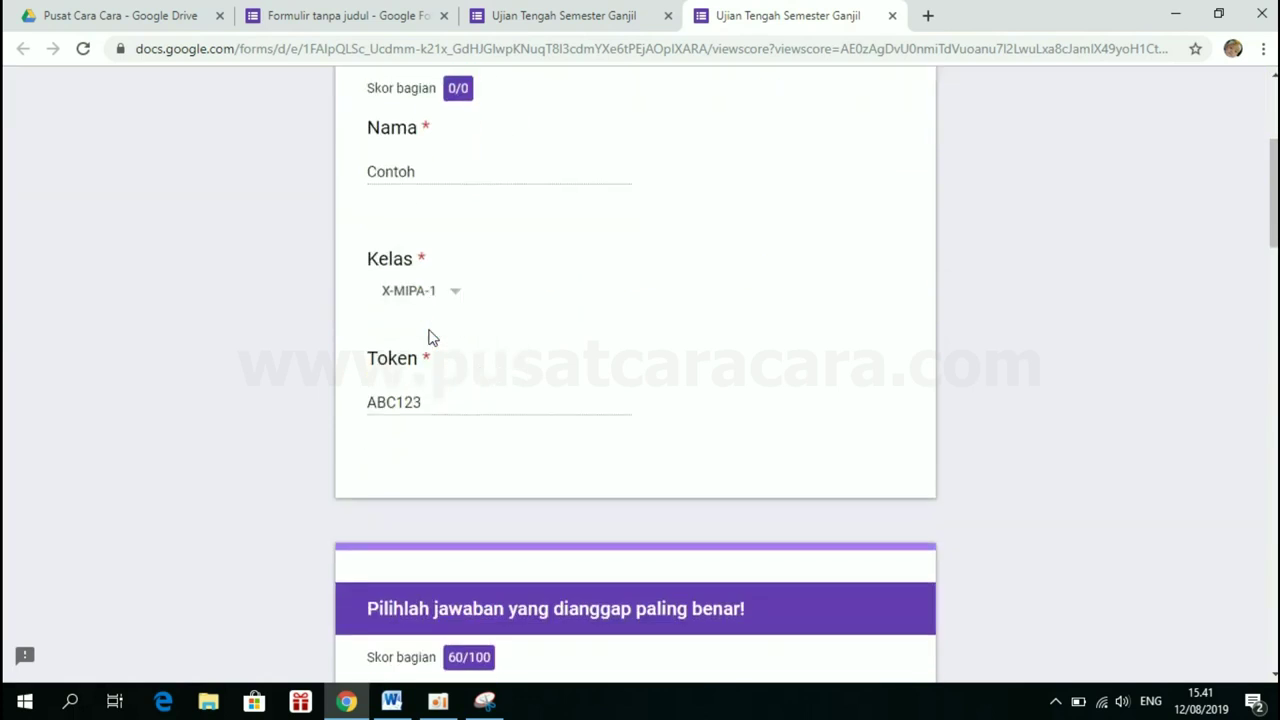
pyautogui.scroll(2, 431, 335)
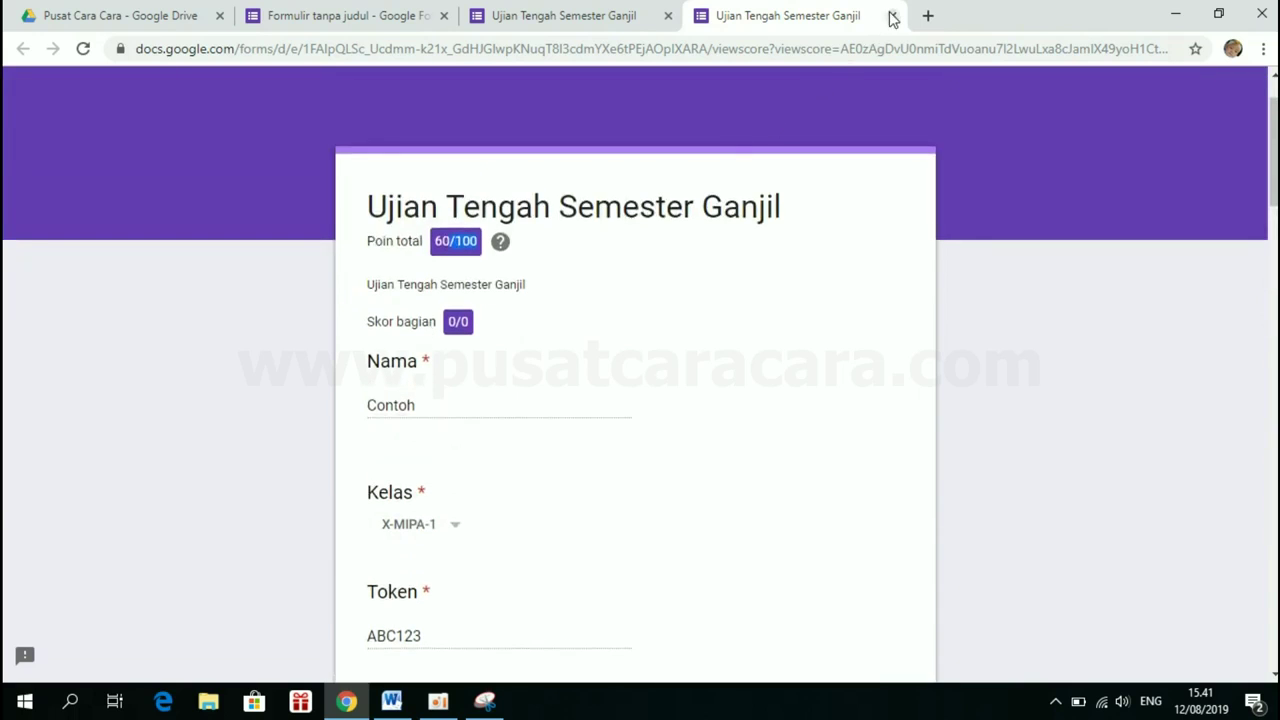
pyautogui.click(892, 18)
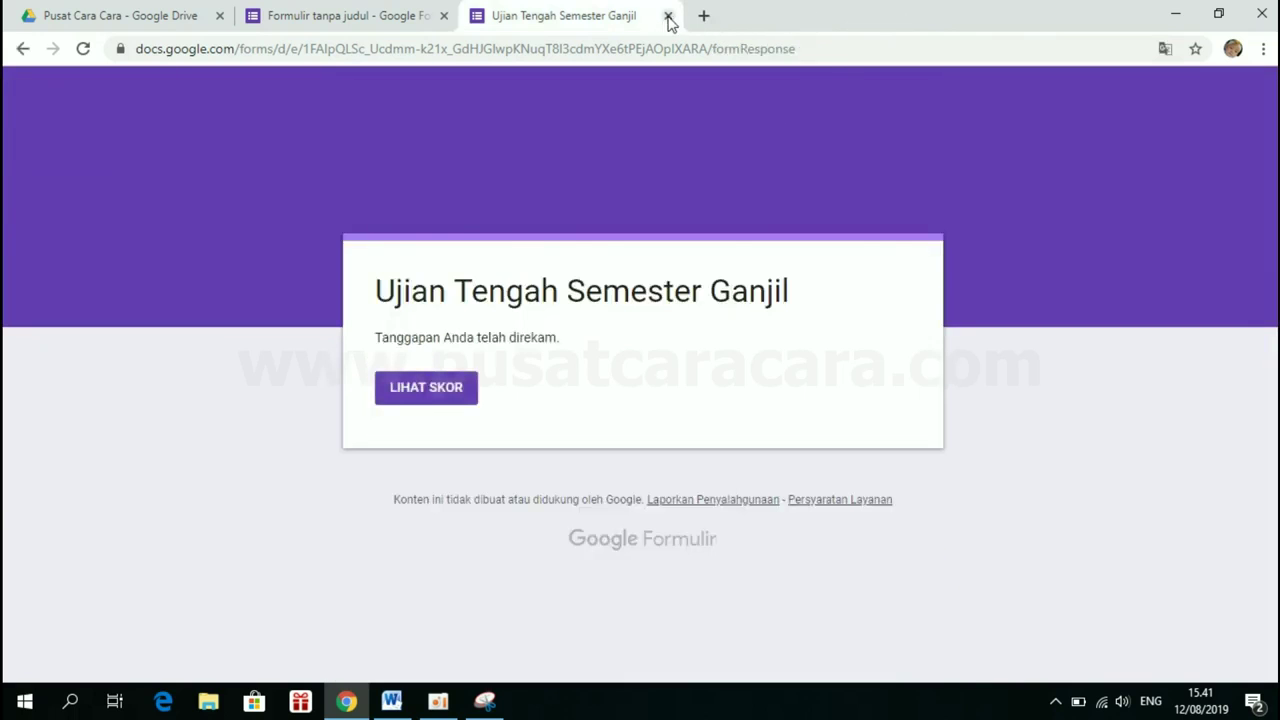
pyautogui.click(667, 17)
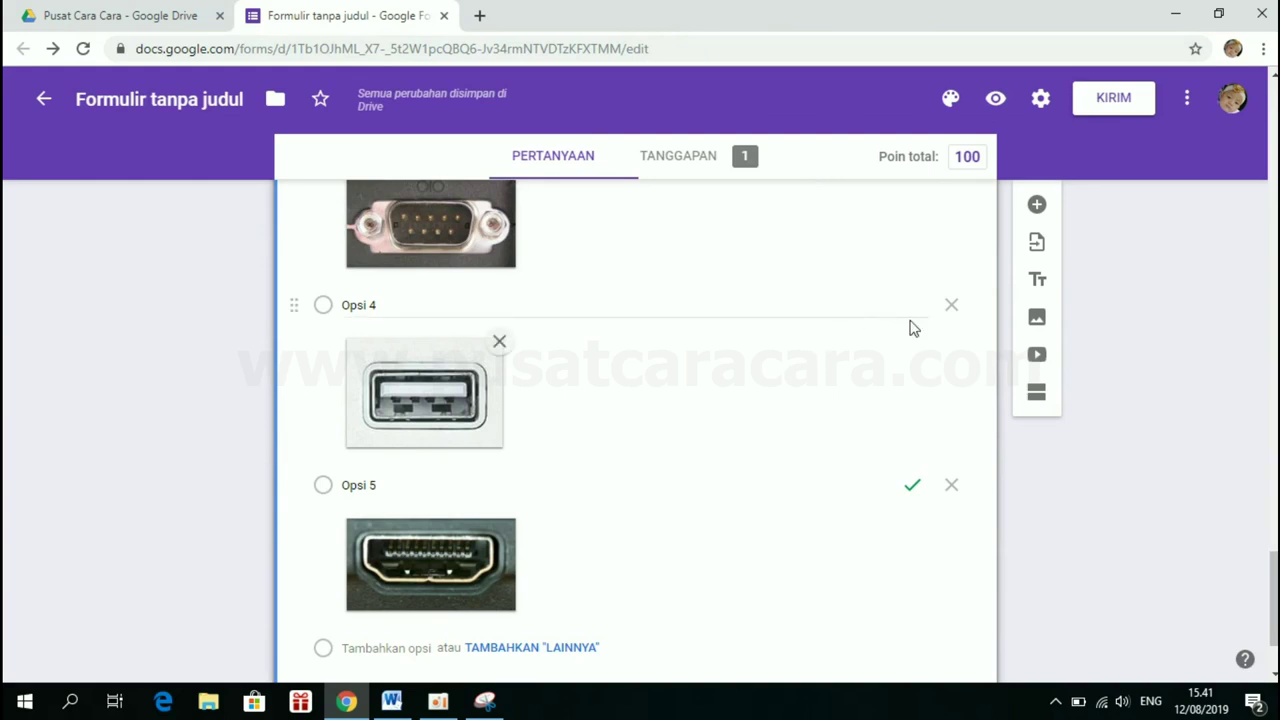
pyautogui.click(1105, 100)
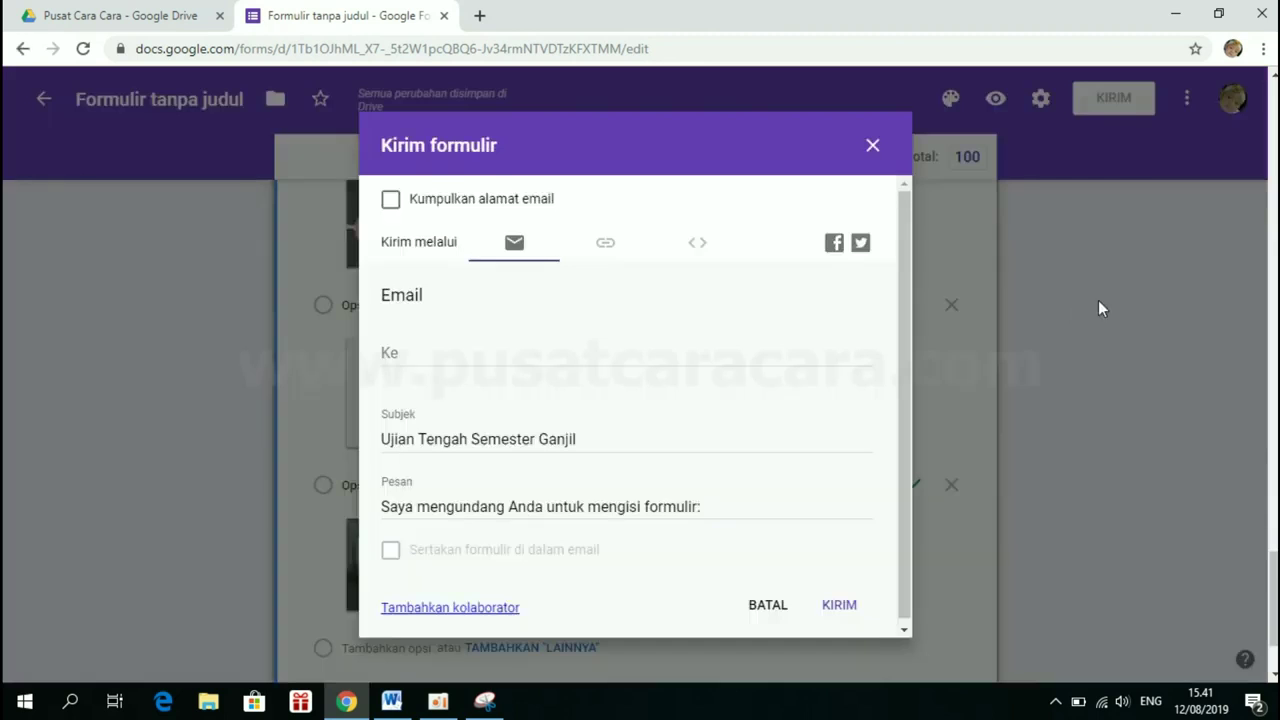
pyautogui.click(605, 253)
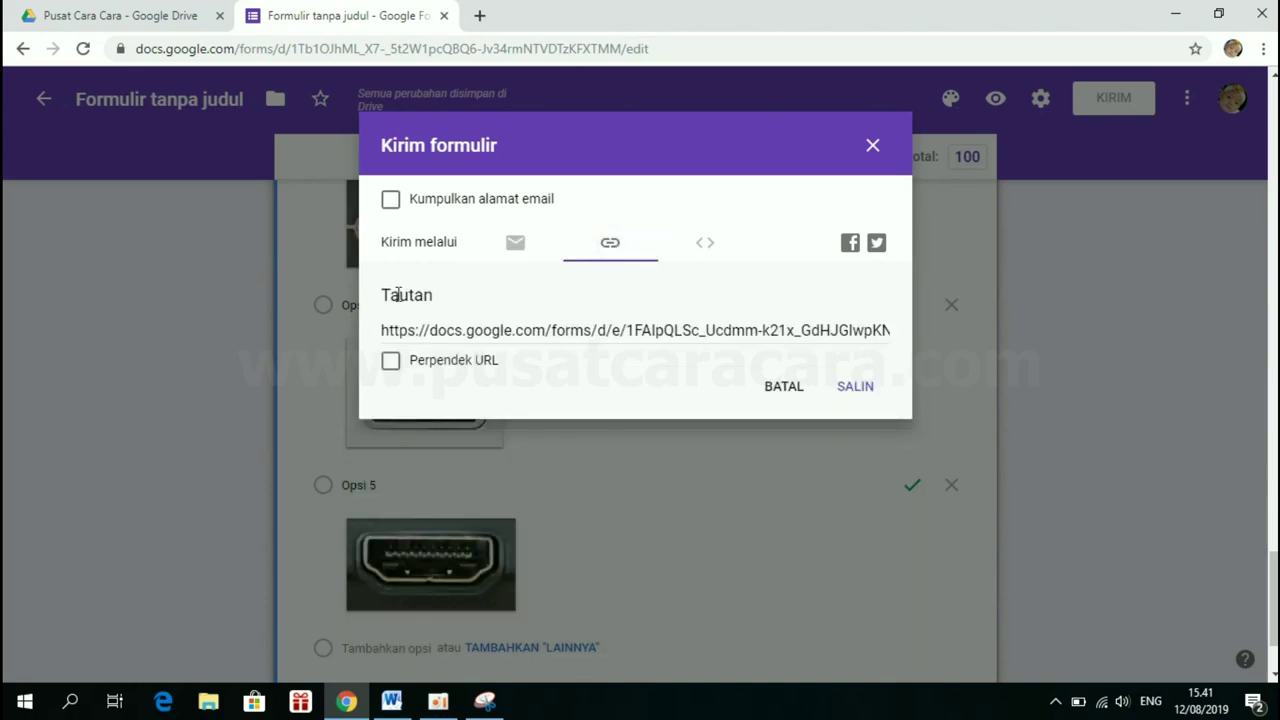
pyautogui.click(452, 328)
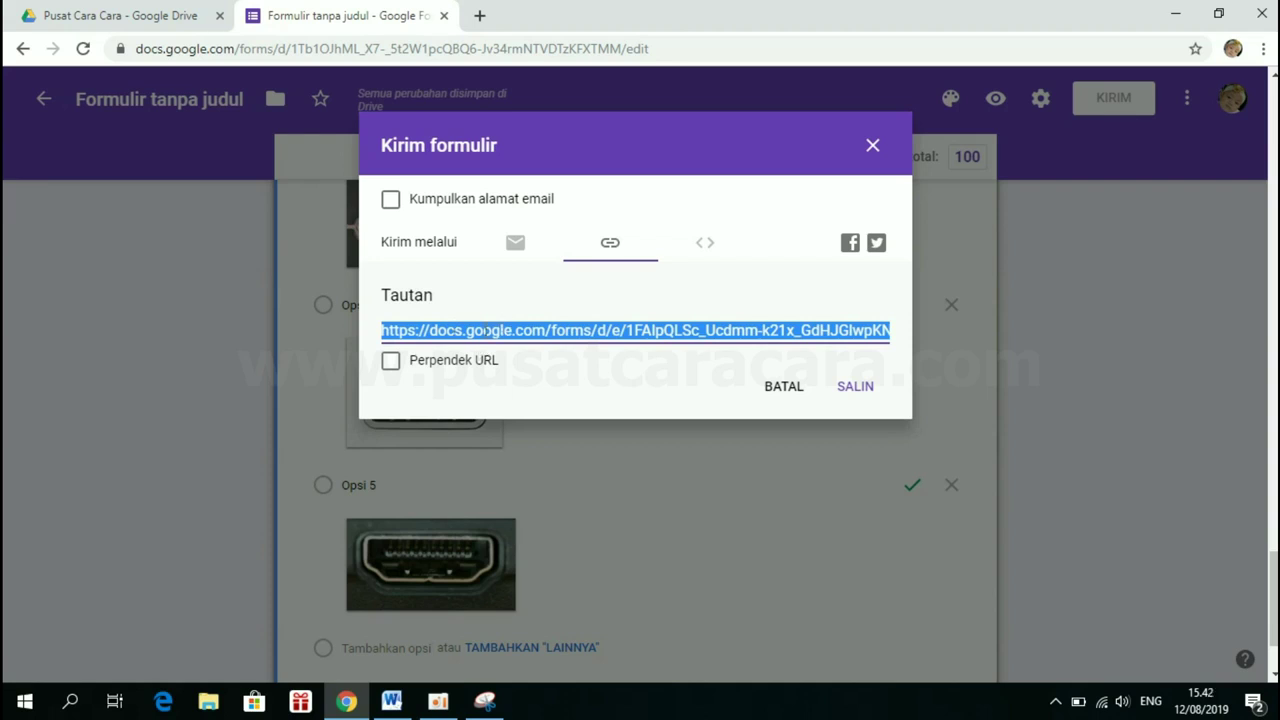
pyautogui.click(391, 362)
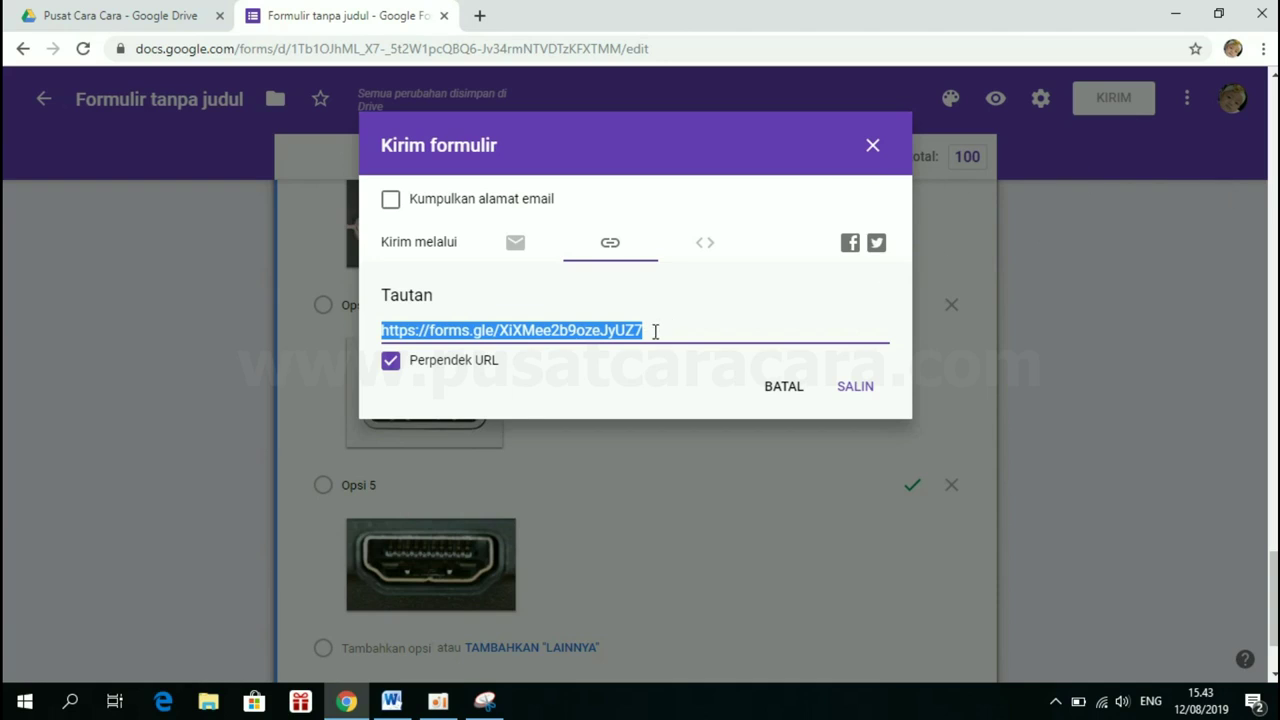
pyautogui.click(481, 16)
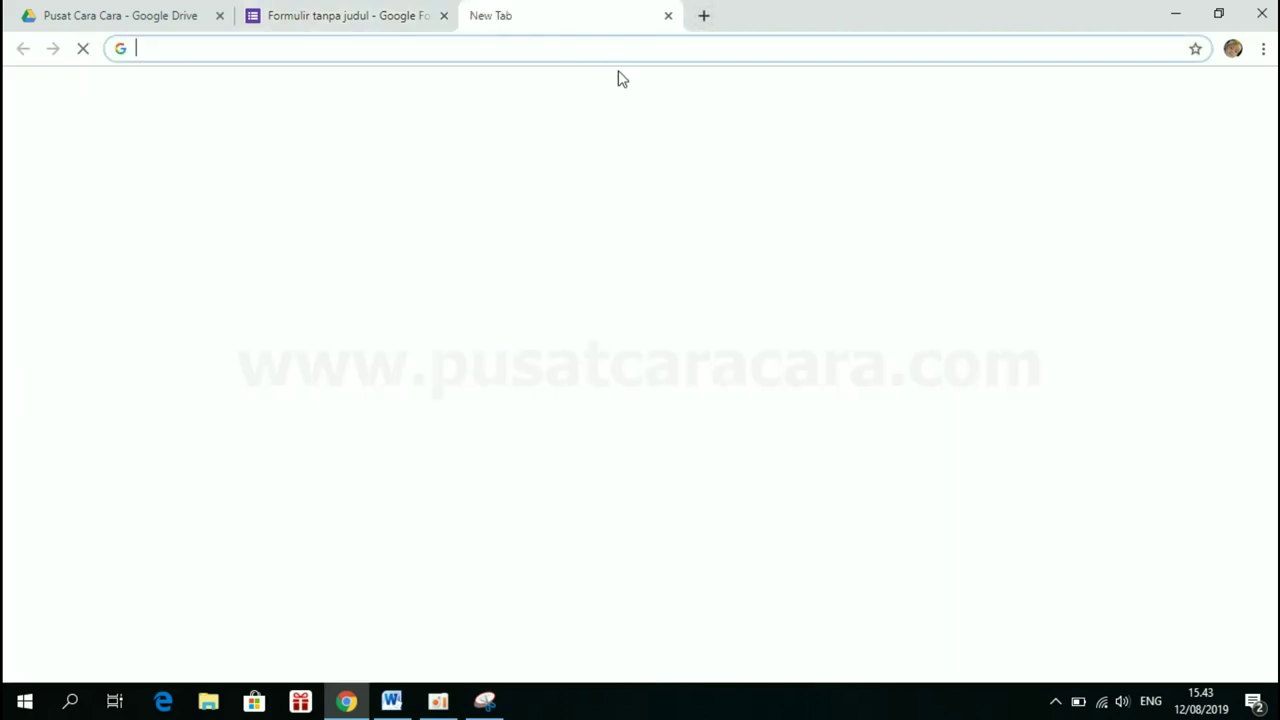
# Go to bitly.com, sign in, and start creating a new Bitlink
pyautogui.write('bitly.com')
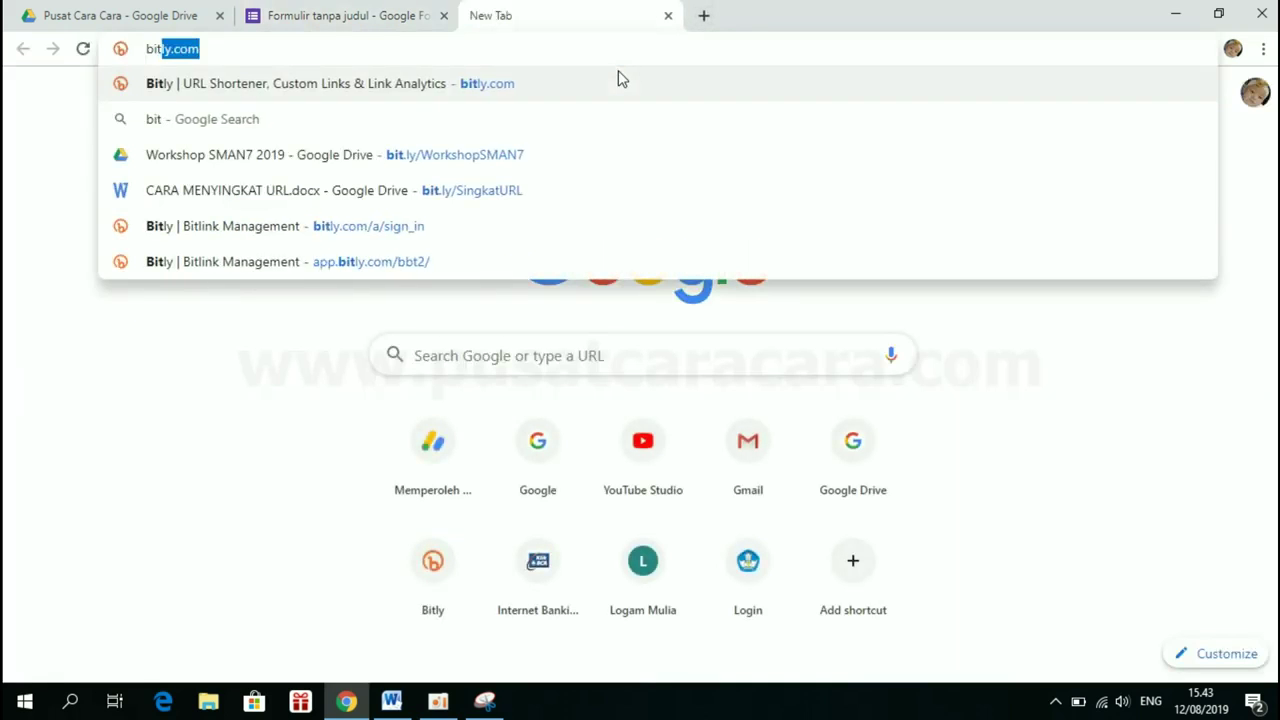
pyautogui.click(212, 46)
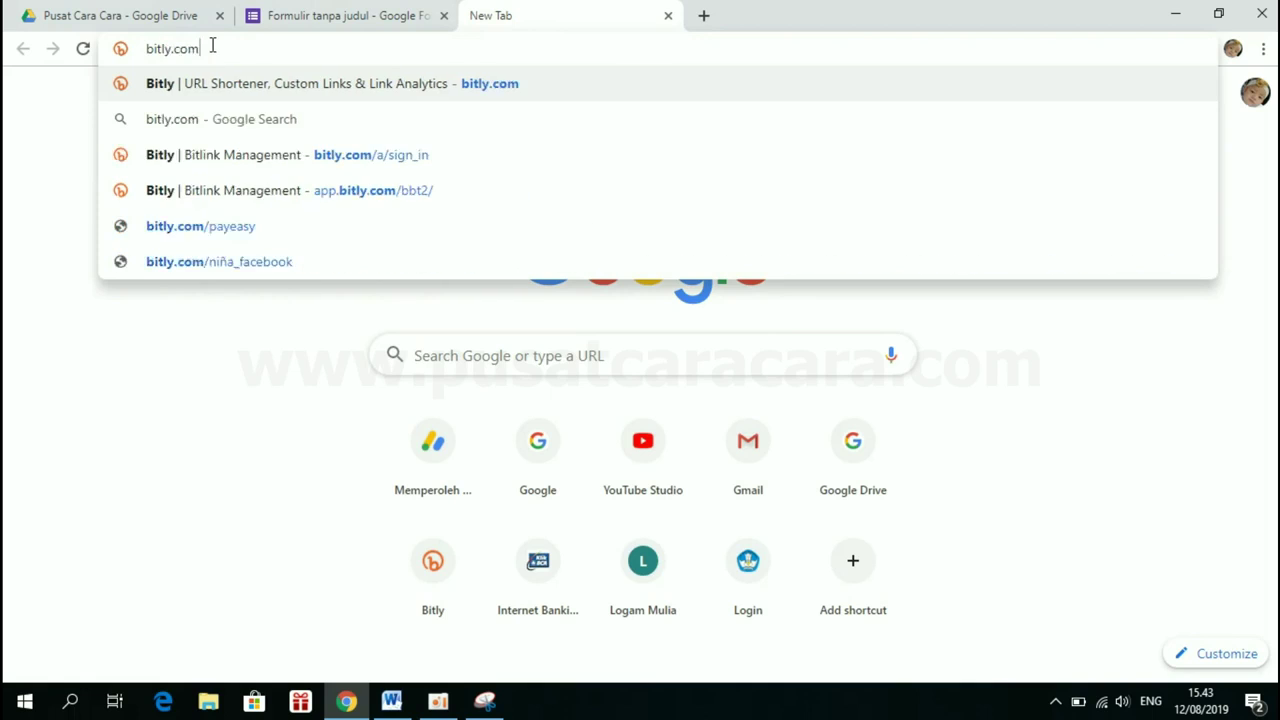
pyautogui.press('Return')
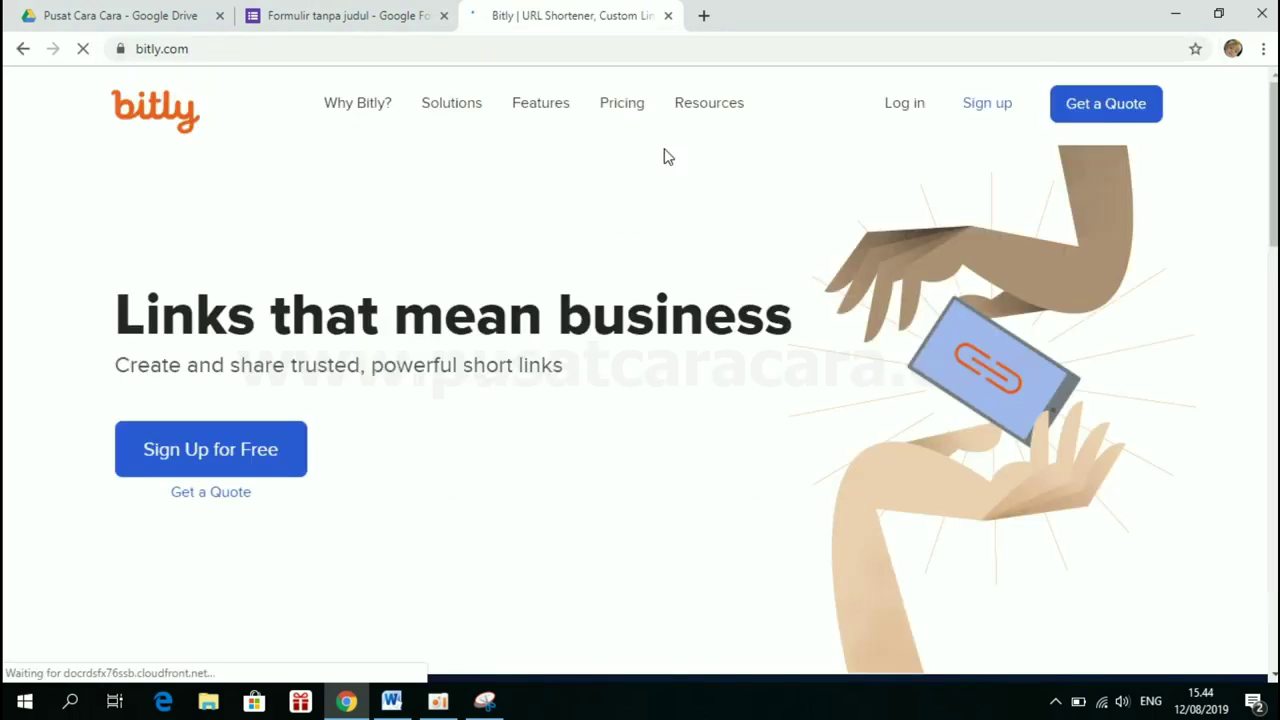
pyautogui.click(910, 117)
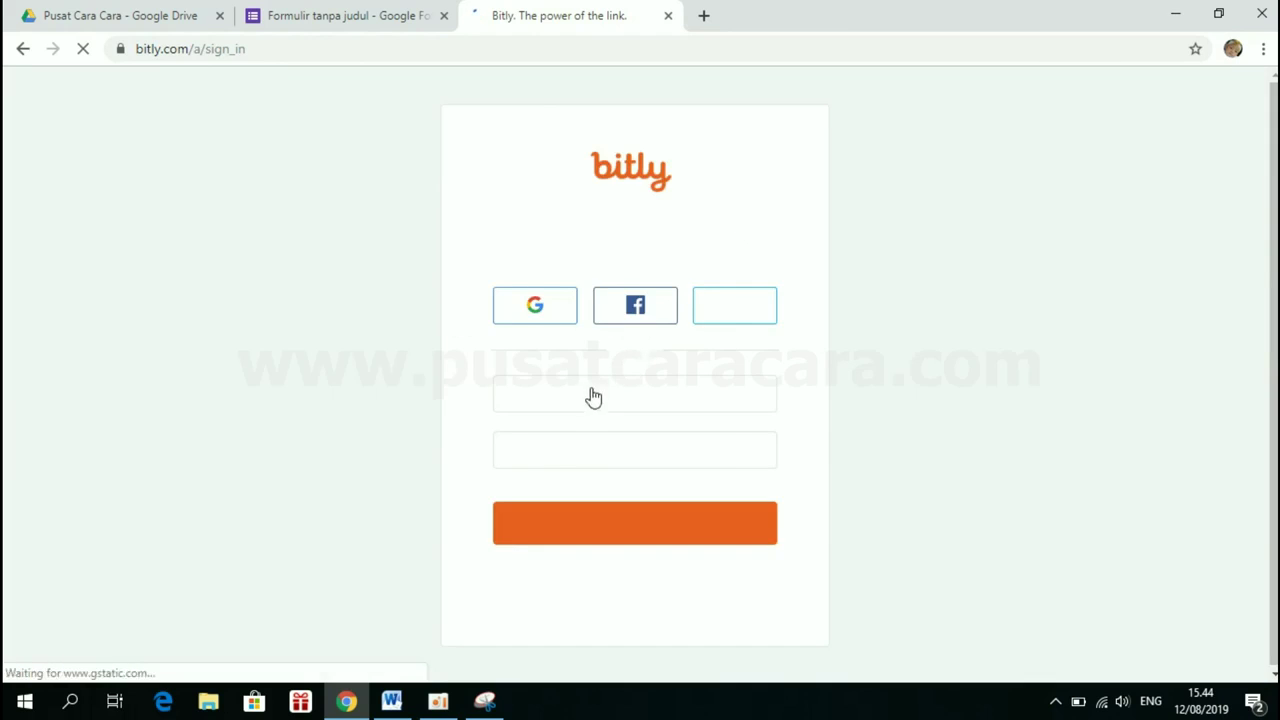
pyautogui.click(590, 396)
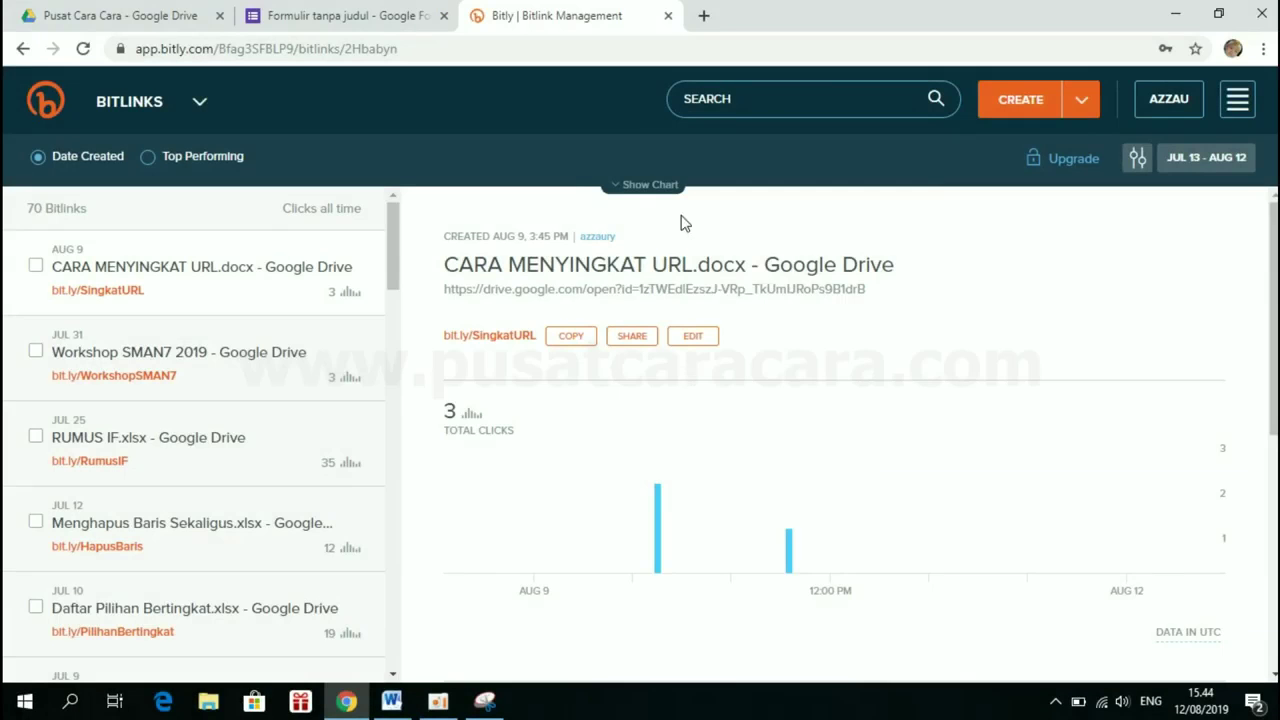
pyautogui.click(1023, 102)
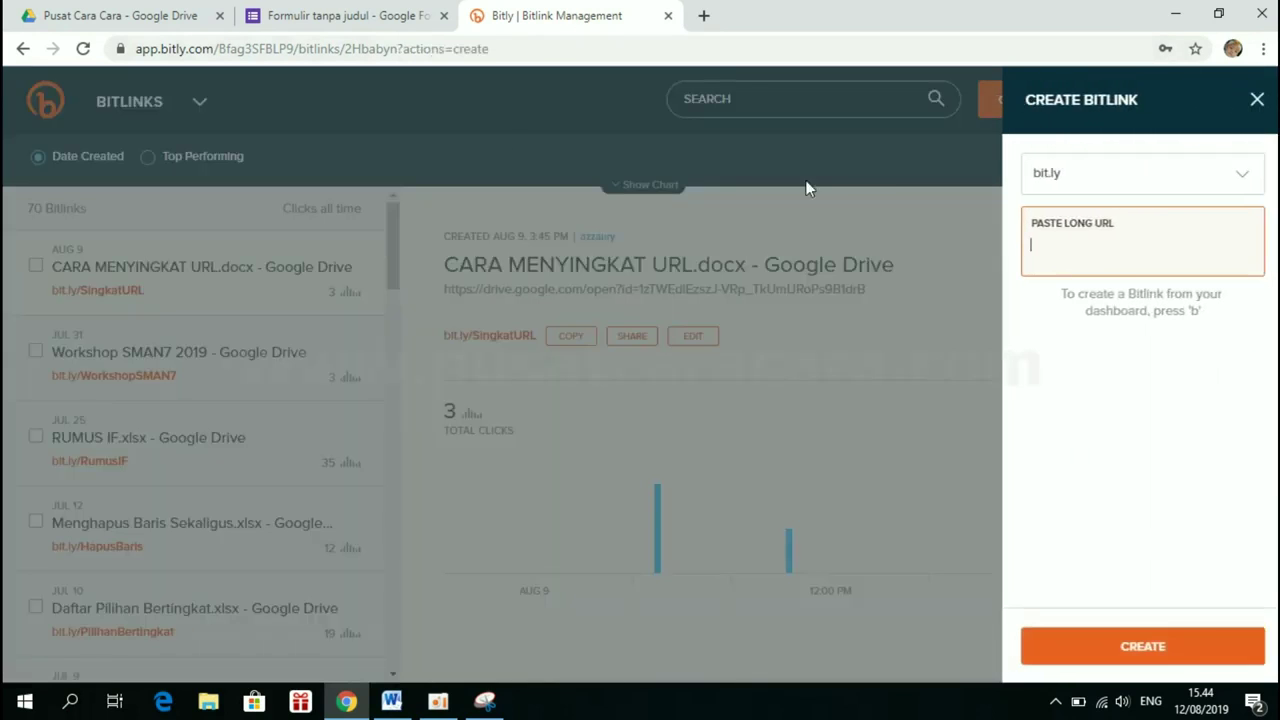
# Copy the forms.gle short link from the form's send dialog back to Bitly
pyautogui.click(388, 24)
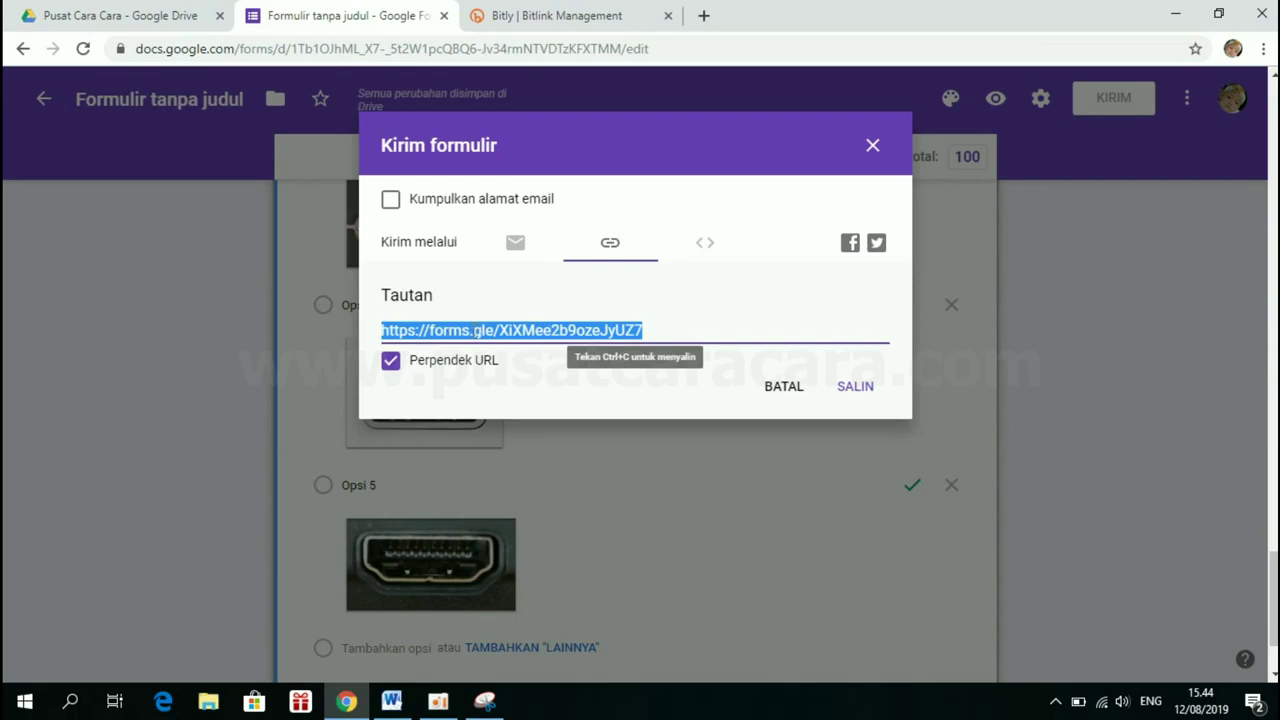
pyautogui.rightClick(478, 331)
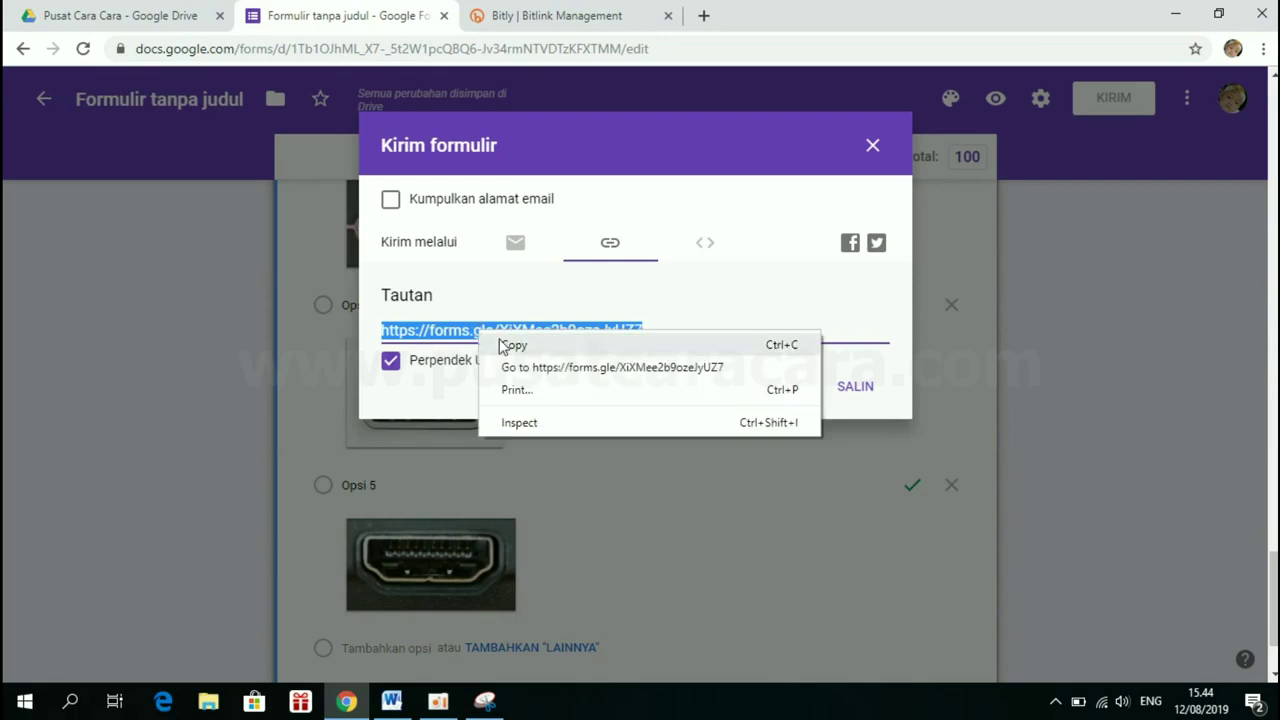
pyautogui.click(510, 347)
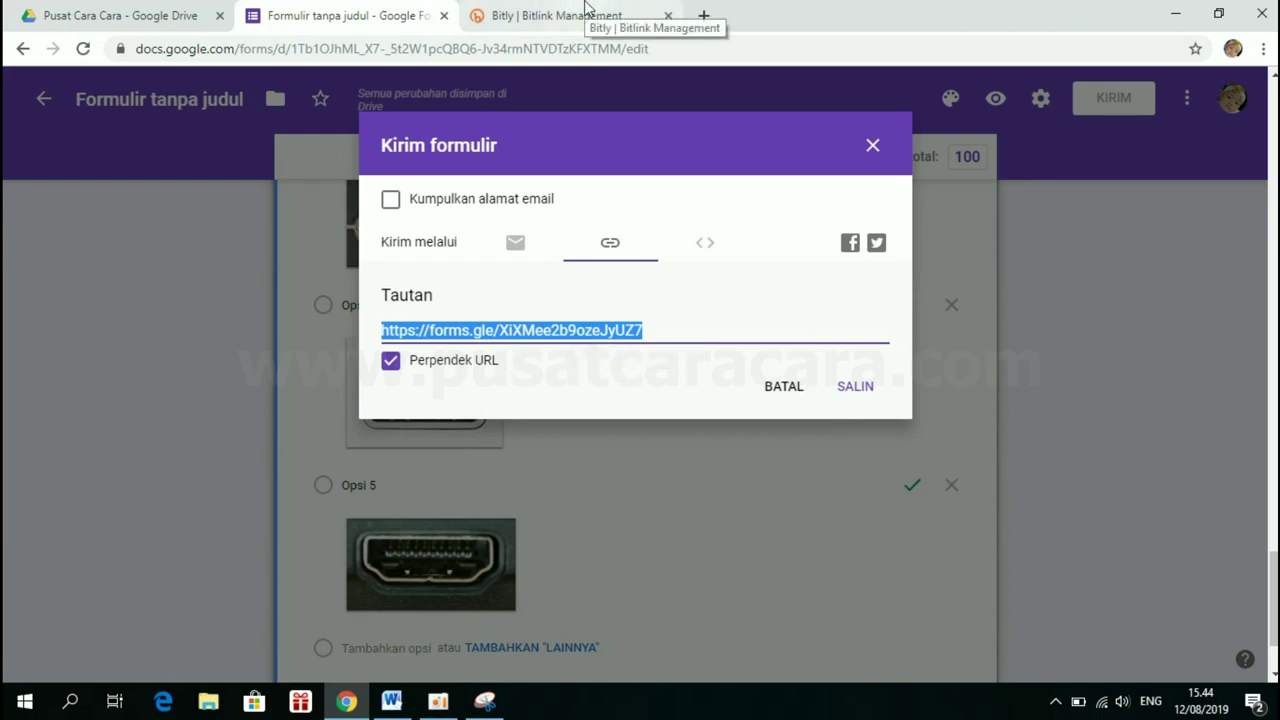
pyautogui.click(630, 20)
# Paste the forms.gle link as the long URL and create the Bitlink
pyautogui.rightClick(1037, 246)
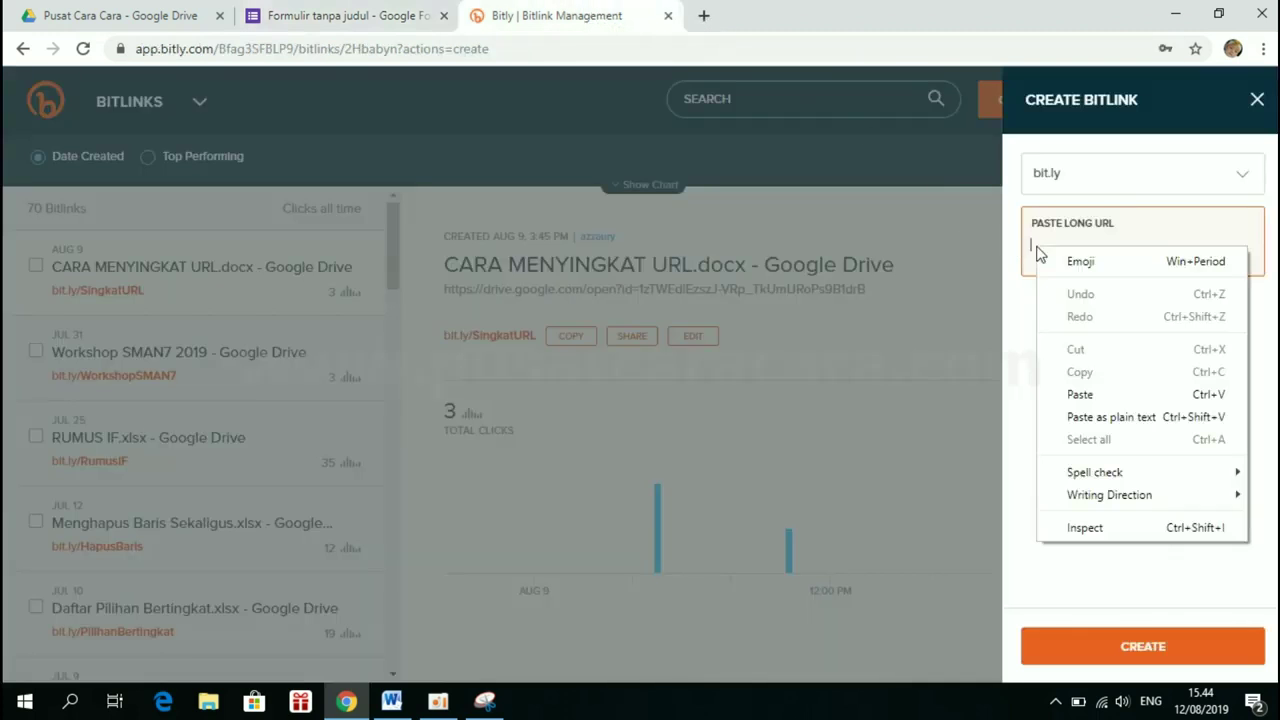
pyautogui.click(1097, 395)
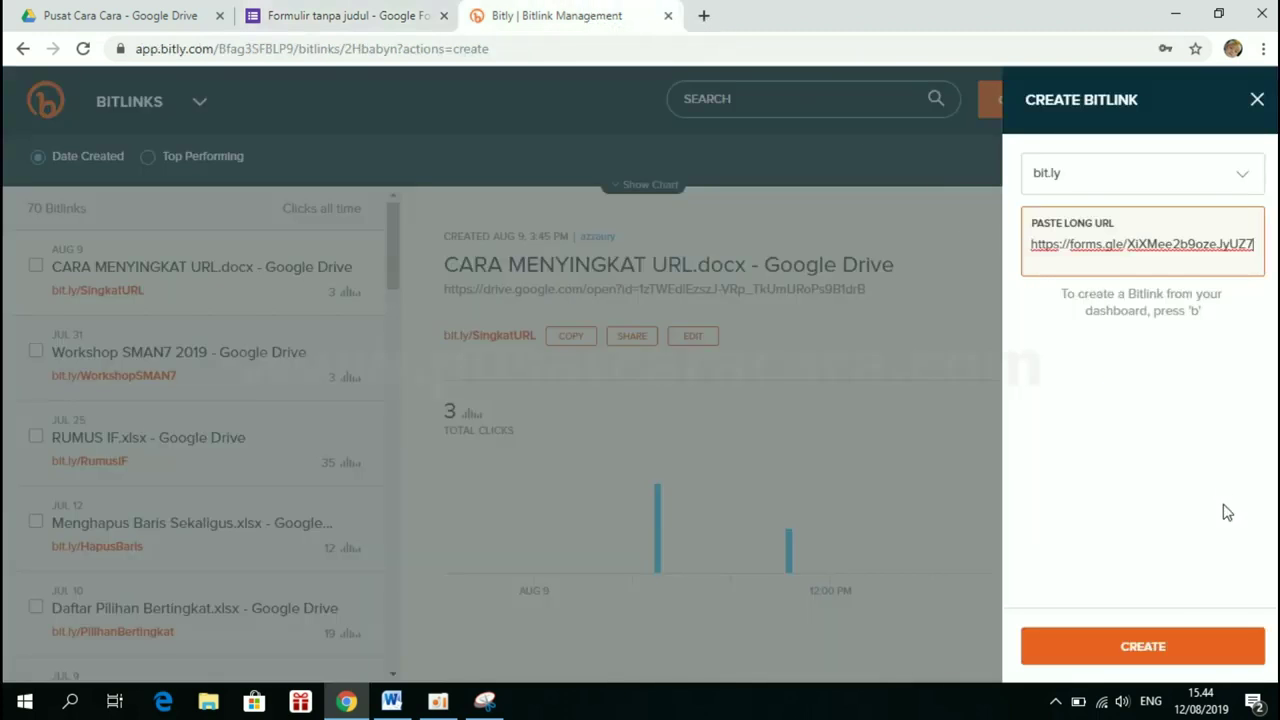
pyautogui.click(1152, 648)
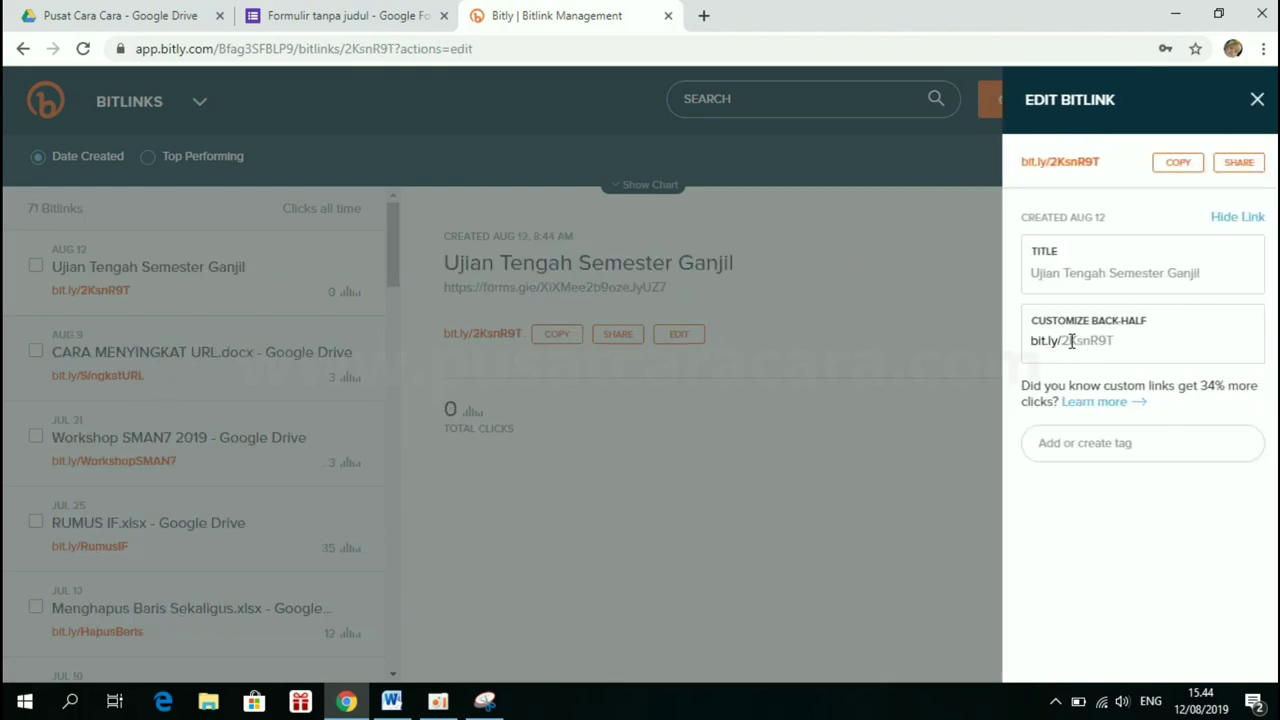
# Change the back-half to UTS-1, save it, and copy bit.ly/UTS-1
pyautogui.click(1132, 342)
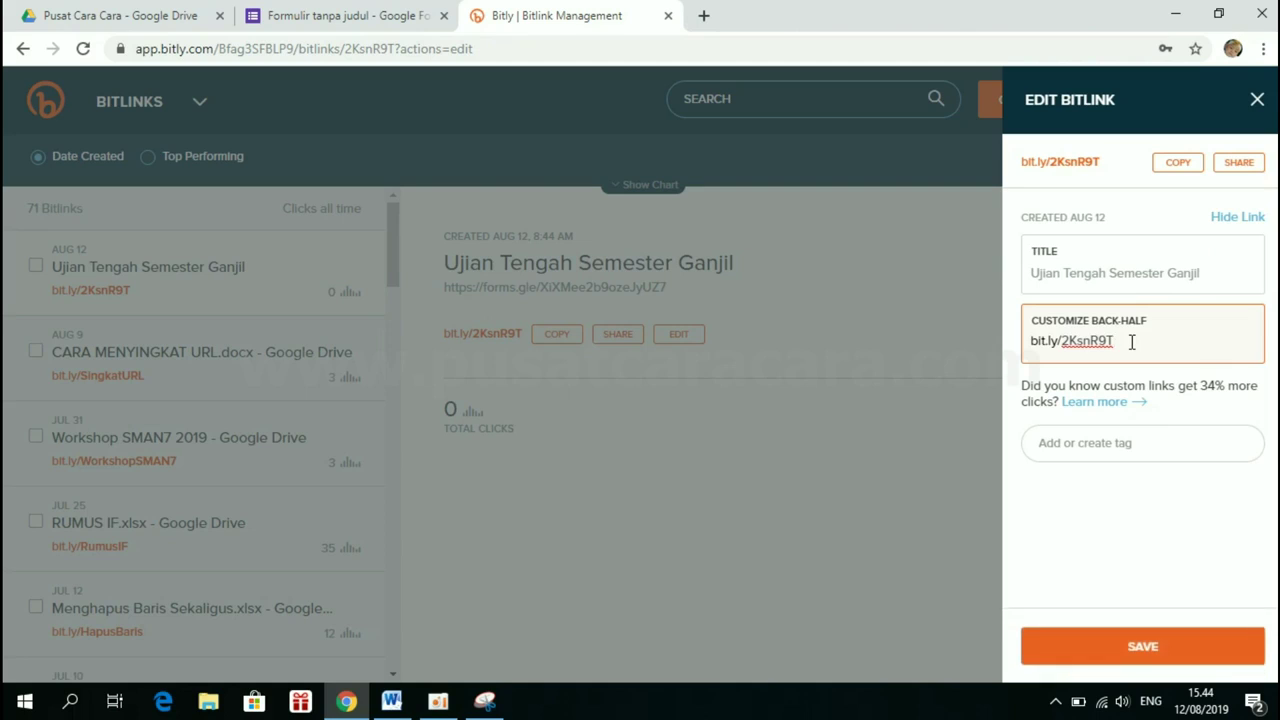
pyautogui.moveTo(1125, 341); pyautogui.dragTo(1068, 340)
pyautogui.press('BackSpace')
pyautogui.write('UTS-1')
pyautogui.click(1141, 645)
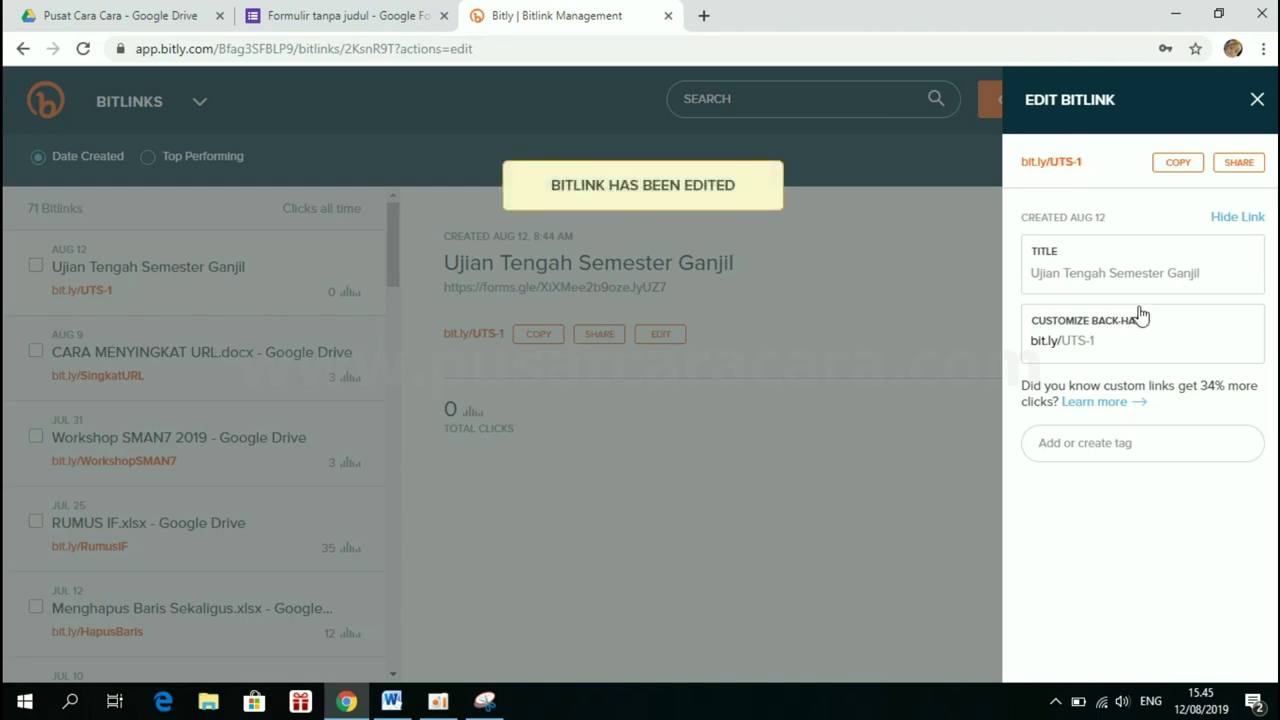
pyautogui.click(536, 378)
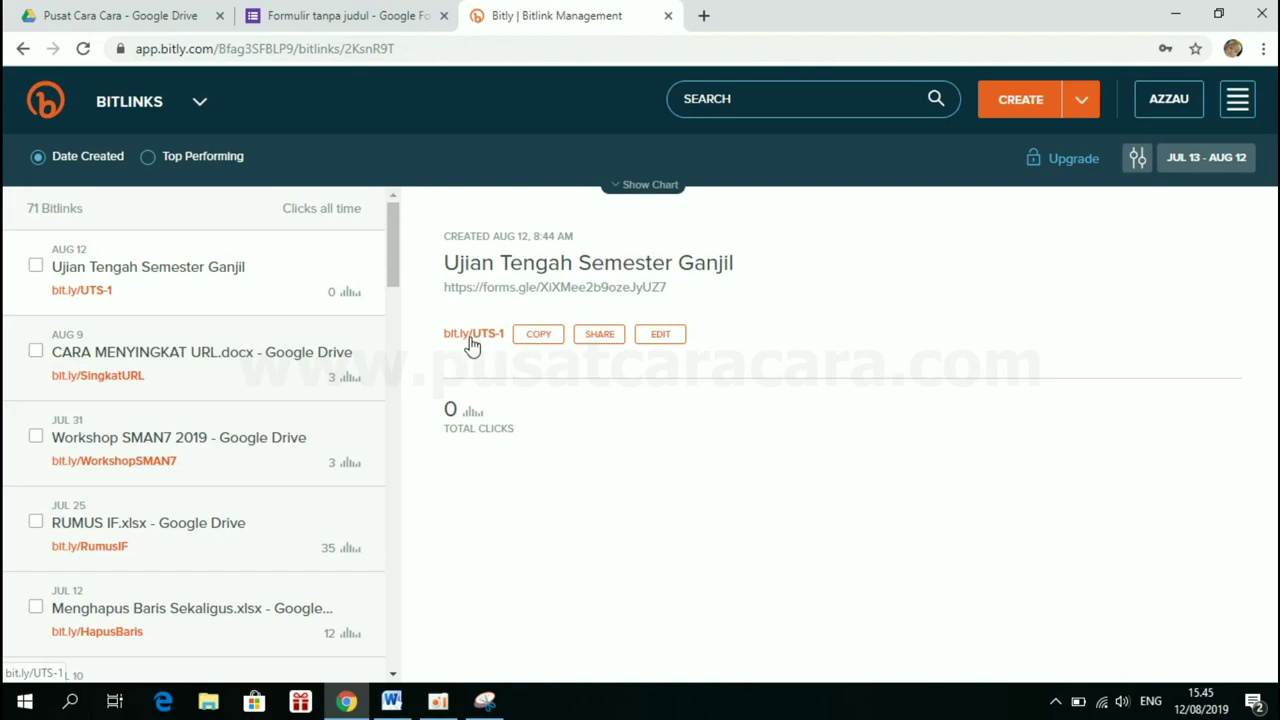
pyautogui.click(535, 340)
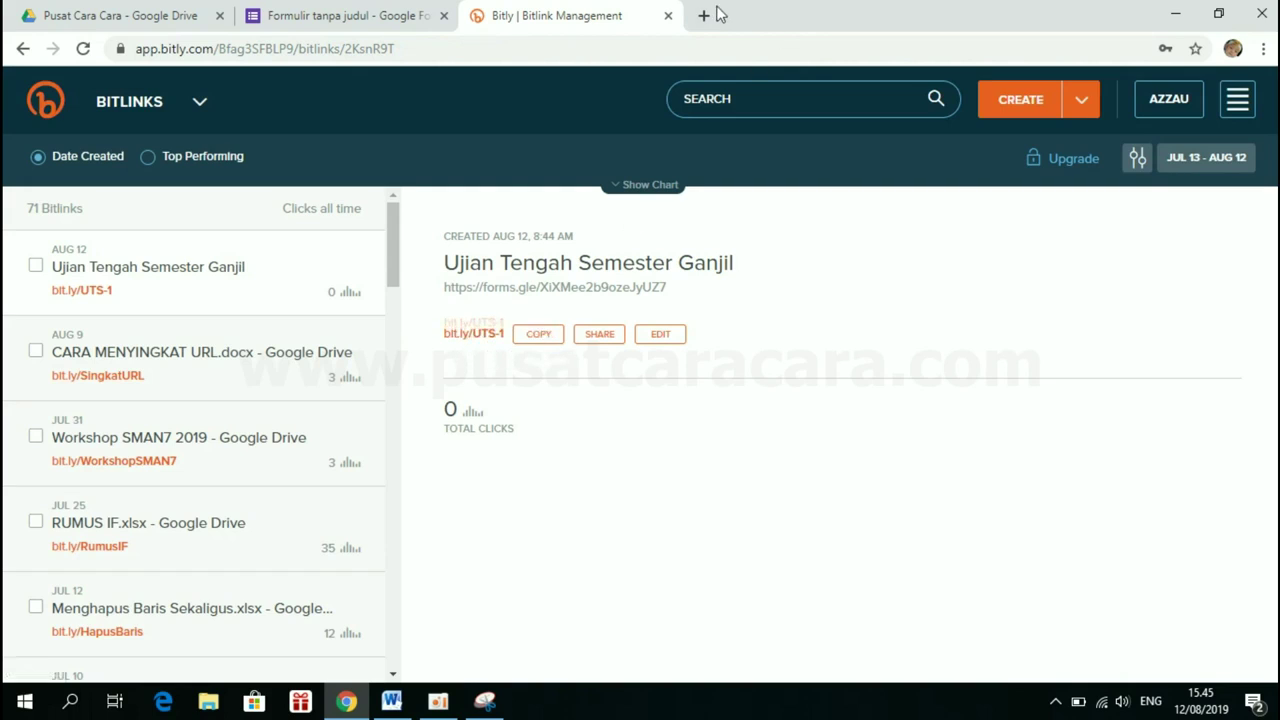
pyautogui.click(705, 16)
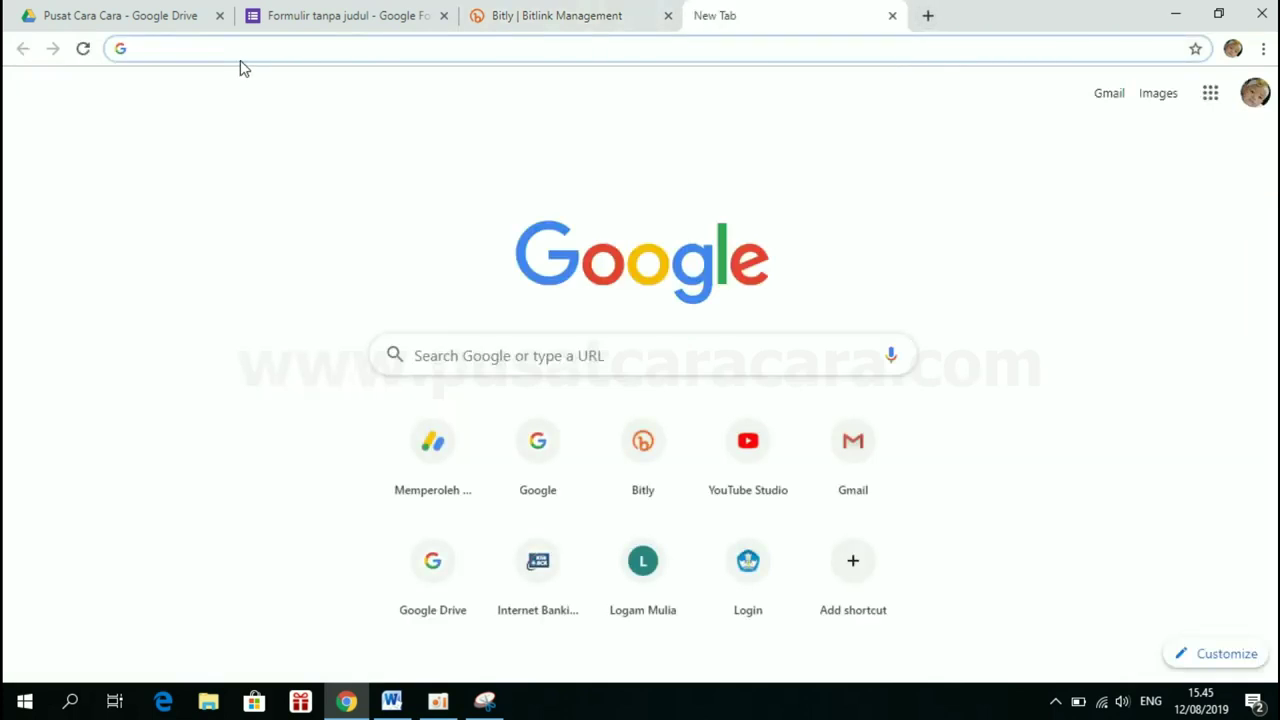
pyautogui.hotkey('ctrl', 'v')
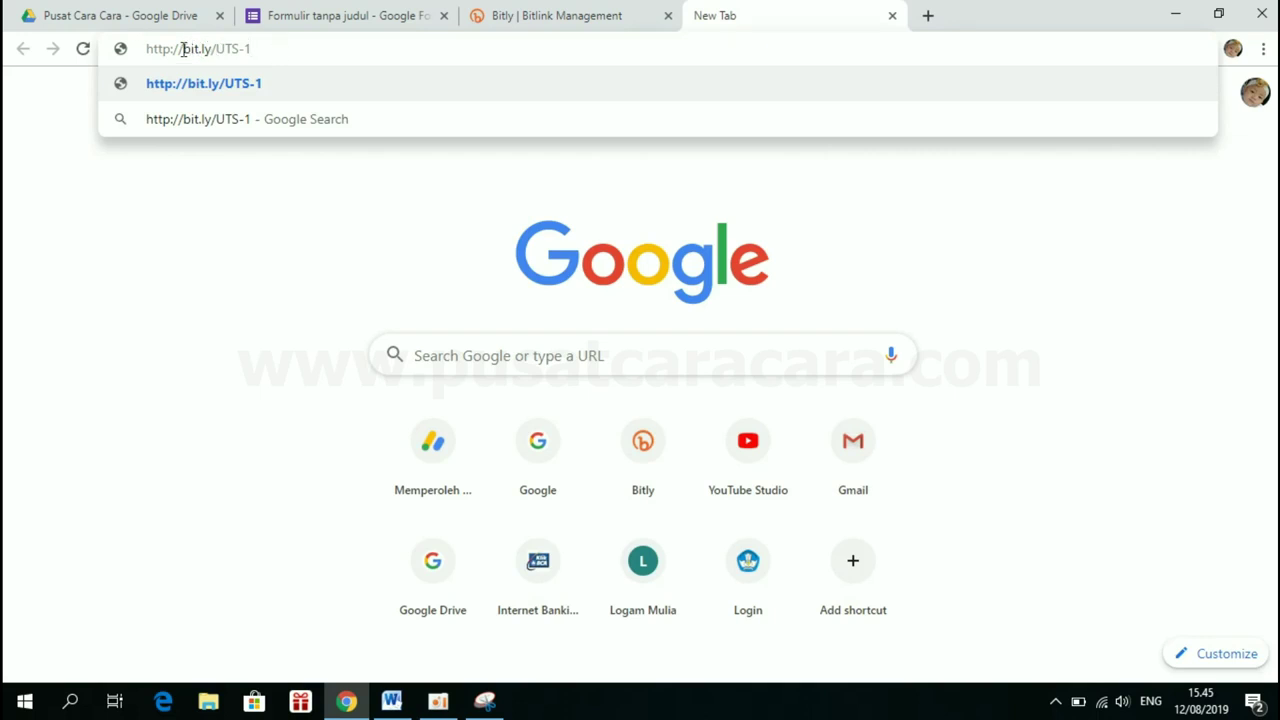
pyautogui.moveTo(183, 49); pyautogui.dragTo(82, 52)
pyautogui.press('BackSpace')
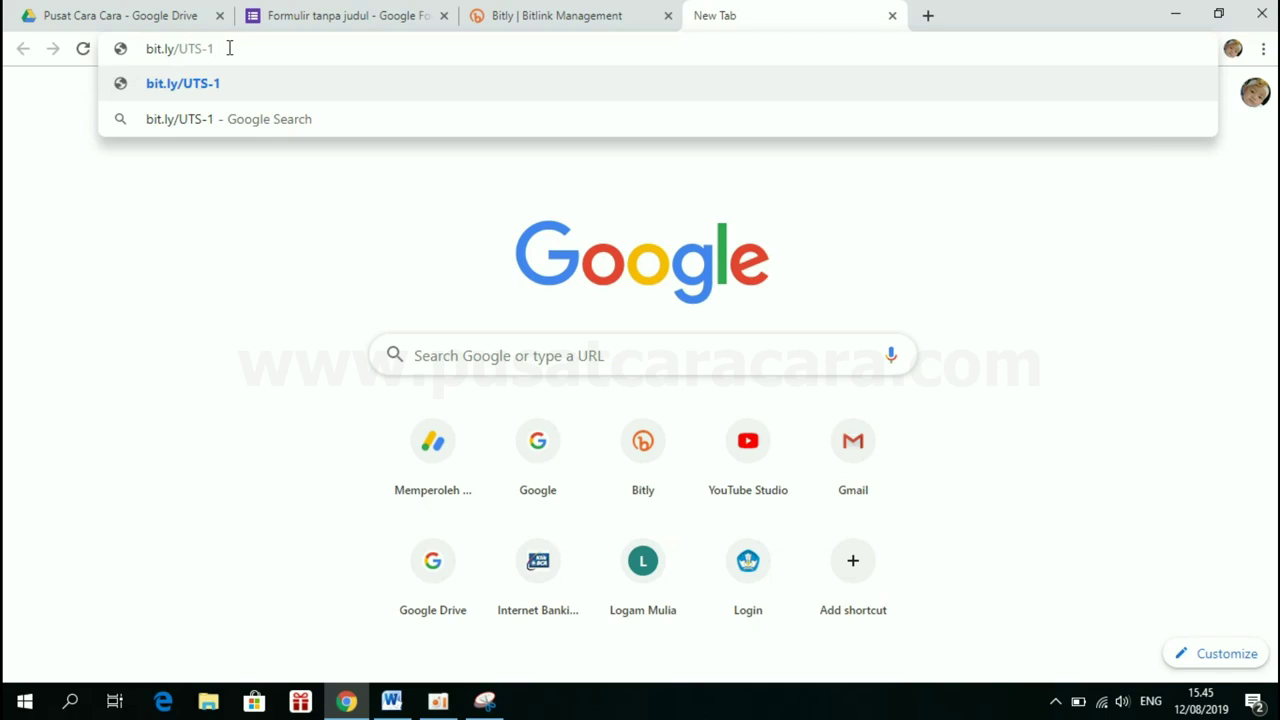
pyautogui.press('Return')
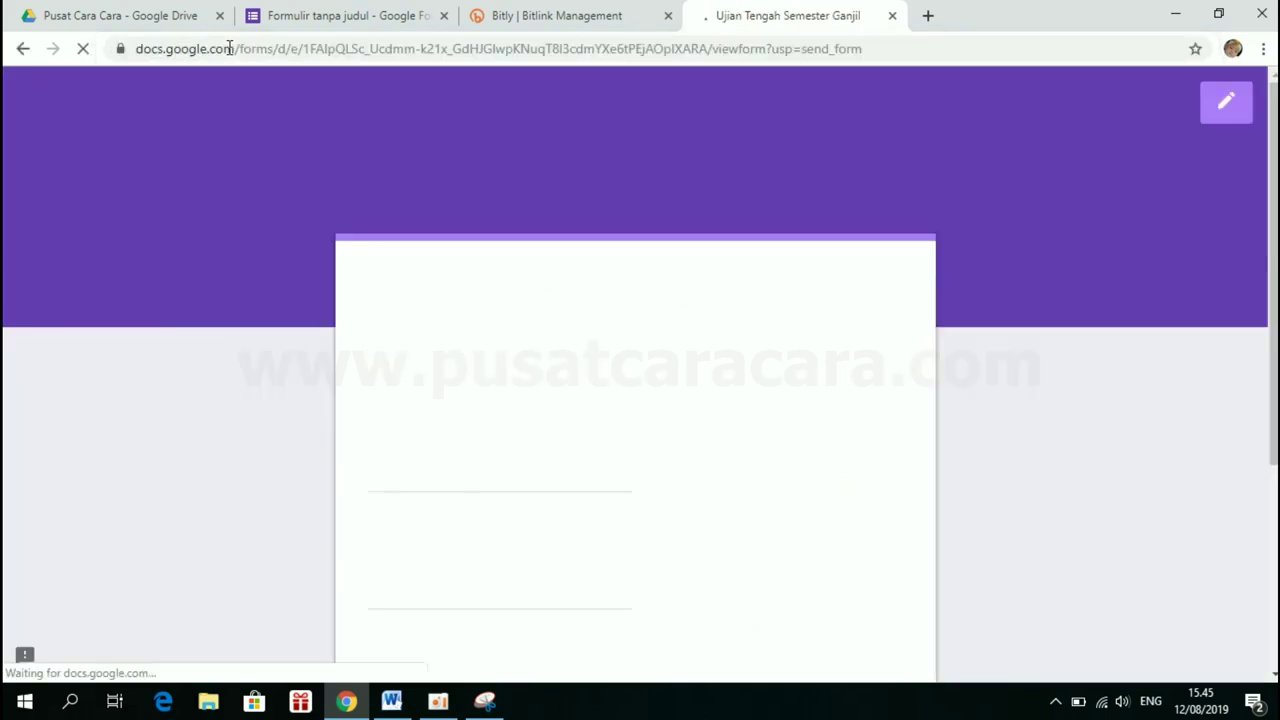
# Enter name Siswa 1, the access token and class X-MIPA-2, then continue
pyautogui.scroll(-3, 674, 435)
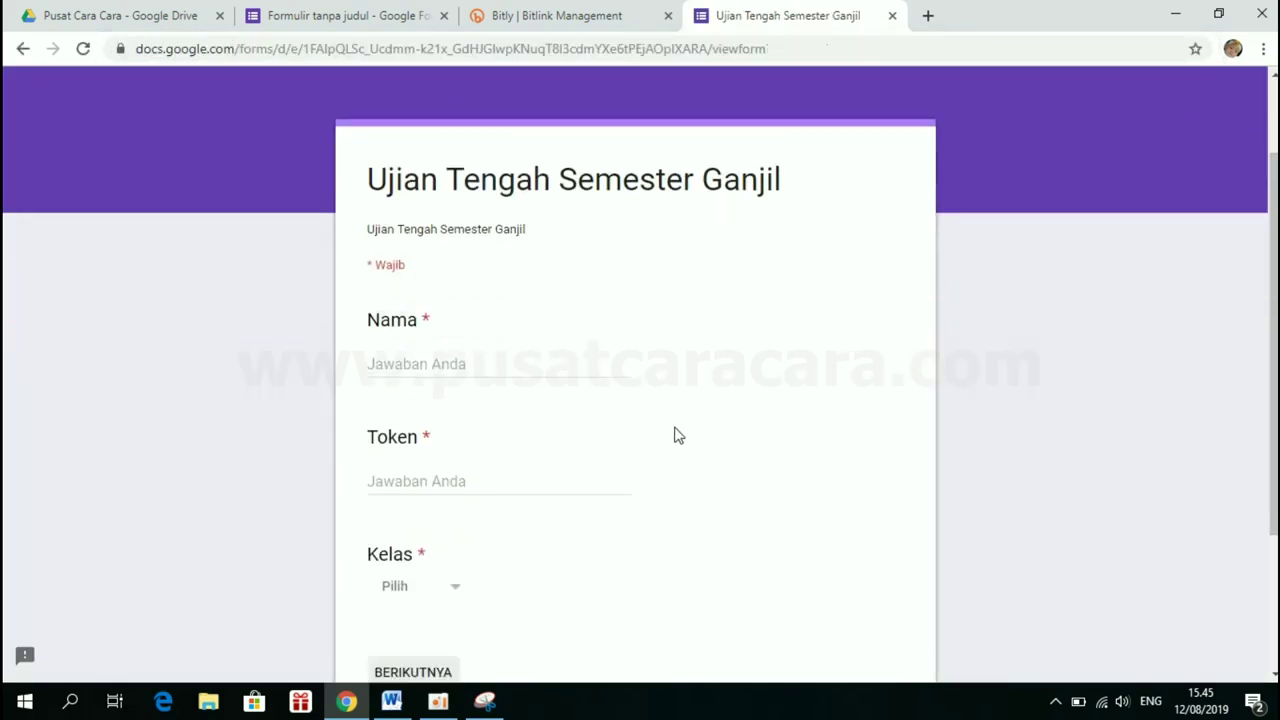
pyautogui.scroll(2, 674, 435)
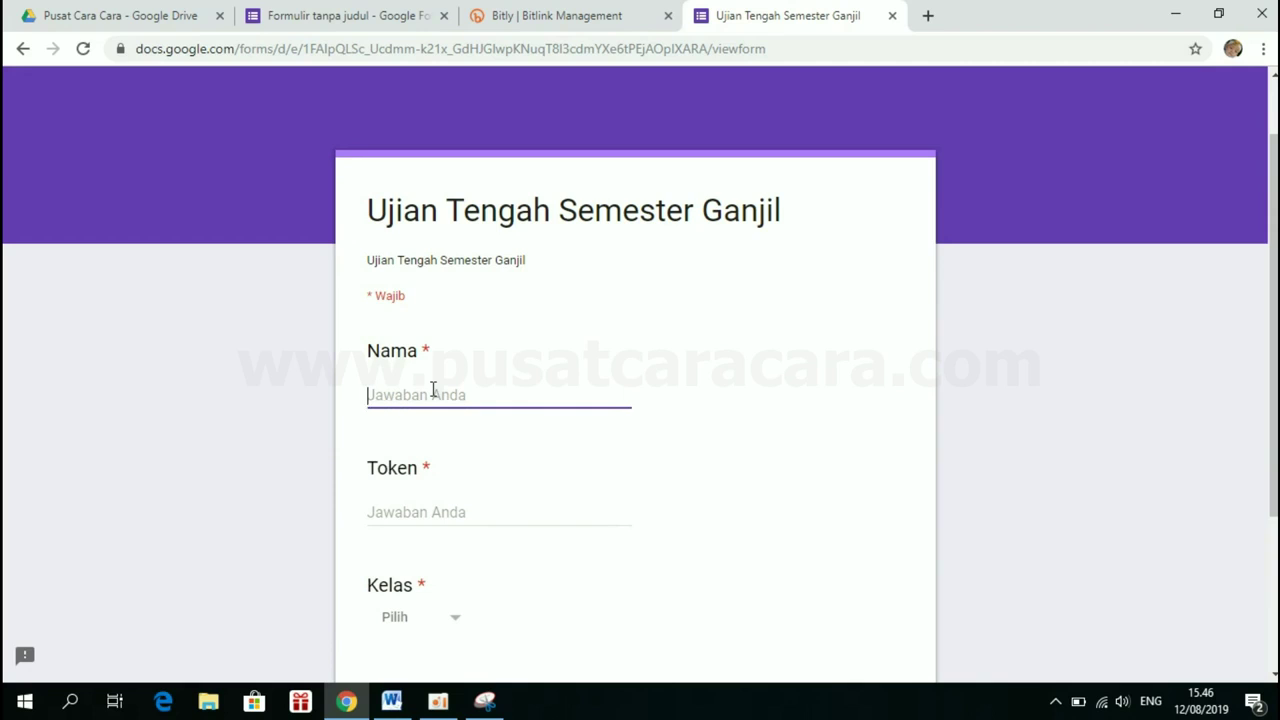
pyautogui.write('Siswa 1')
pyautogui.click(408, 508)
pyautogui.write('A')
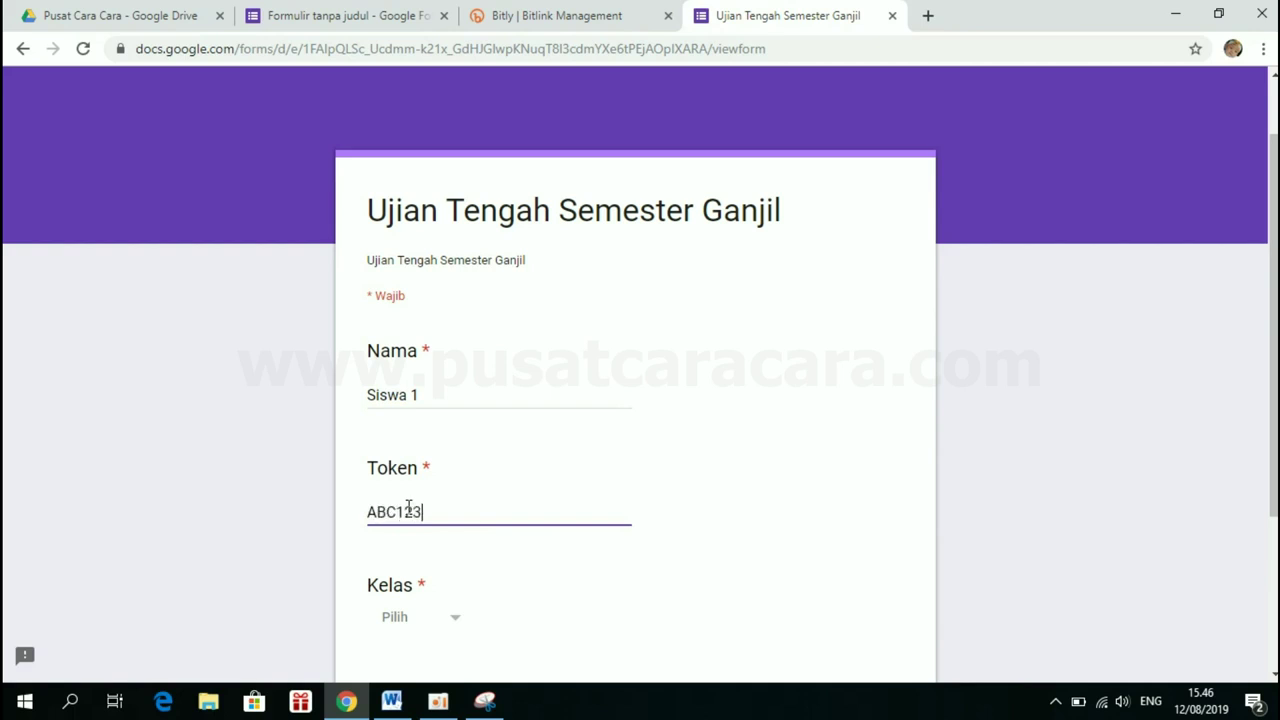
pyautogui.write('BC123')
pyautogui.scroll(-1, 408, 508)
pyautogui.click(418, 500)
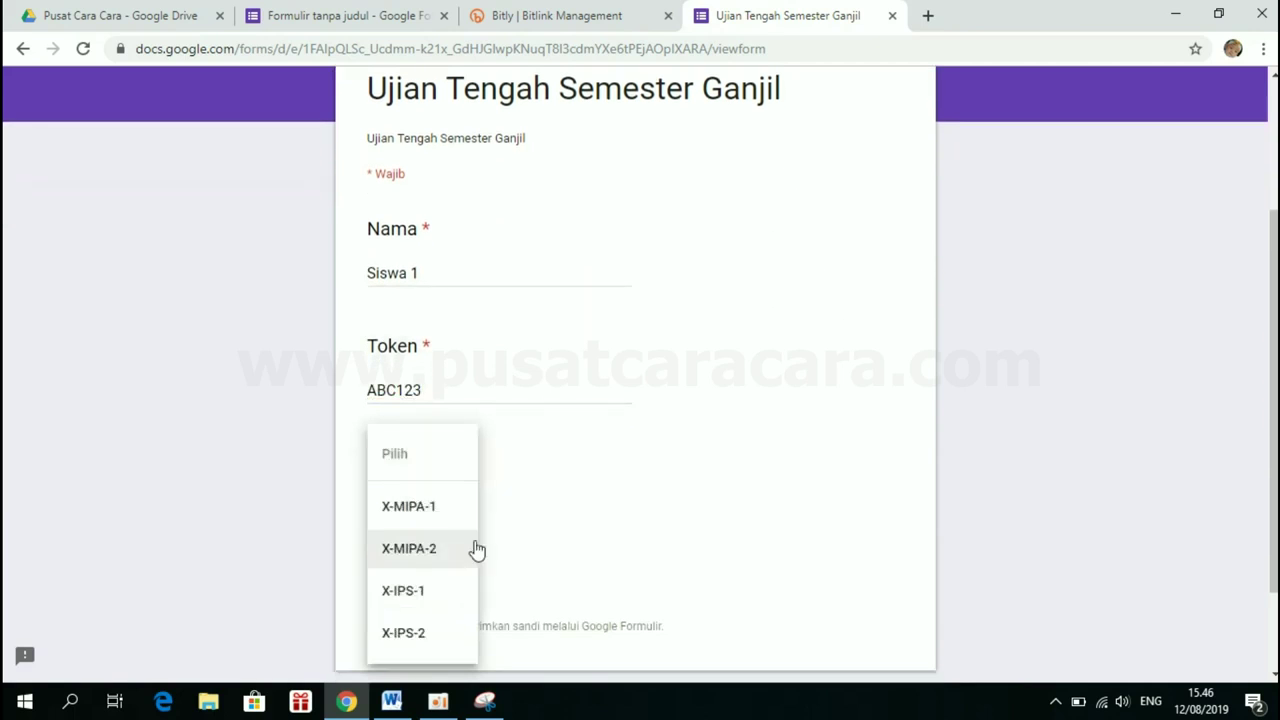
pyautogui.click(423, 552)
pyautogui.scroll(-1, 423, 552)
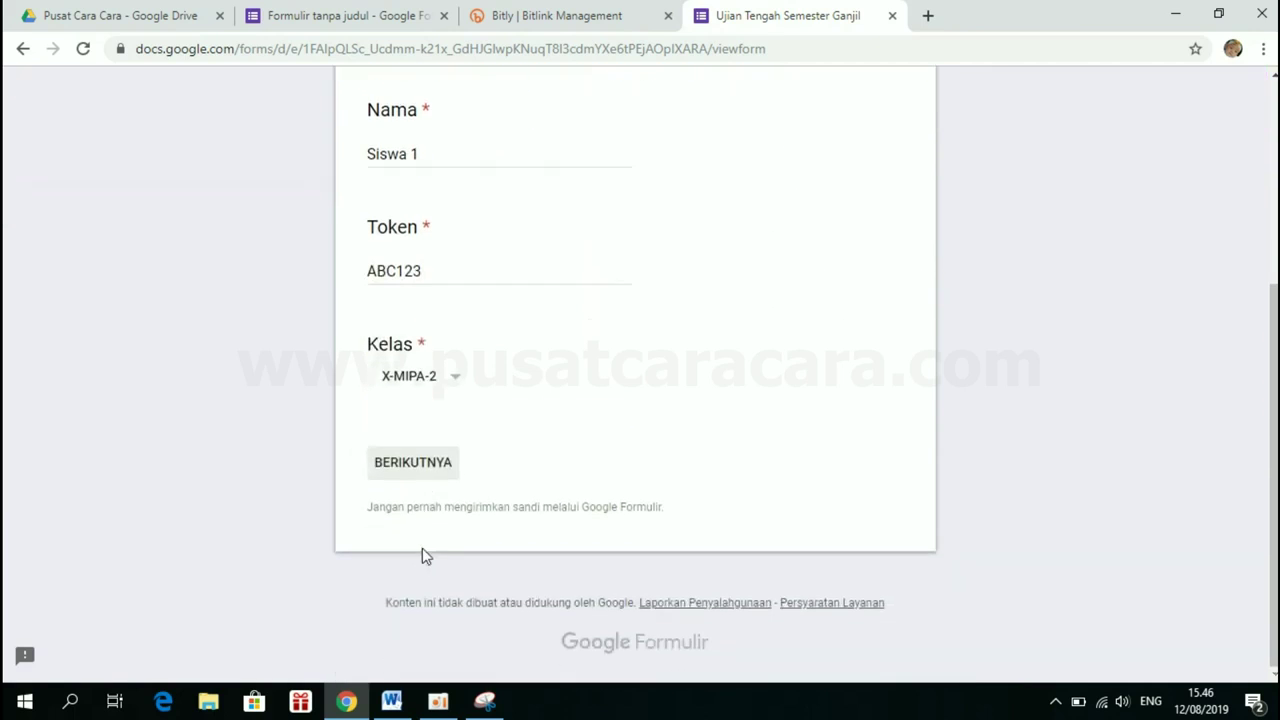
pyautogui.click(413, 462)
pyautogui.scroll(-2, 418, 456)
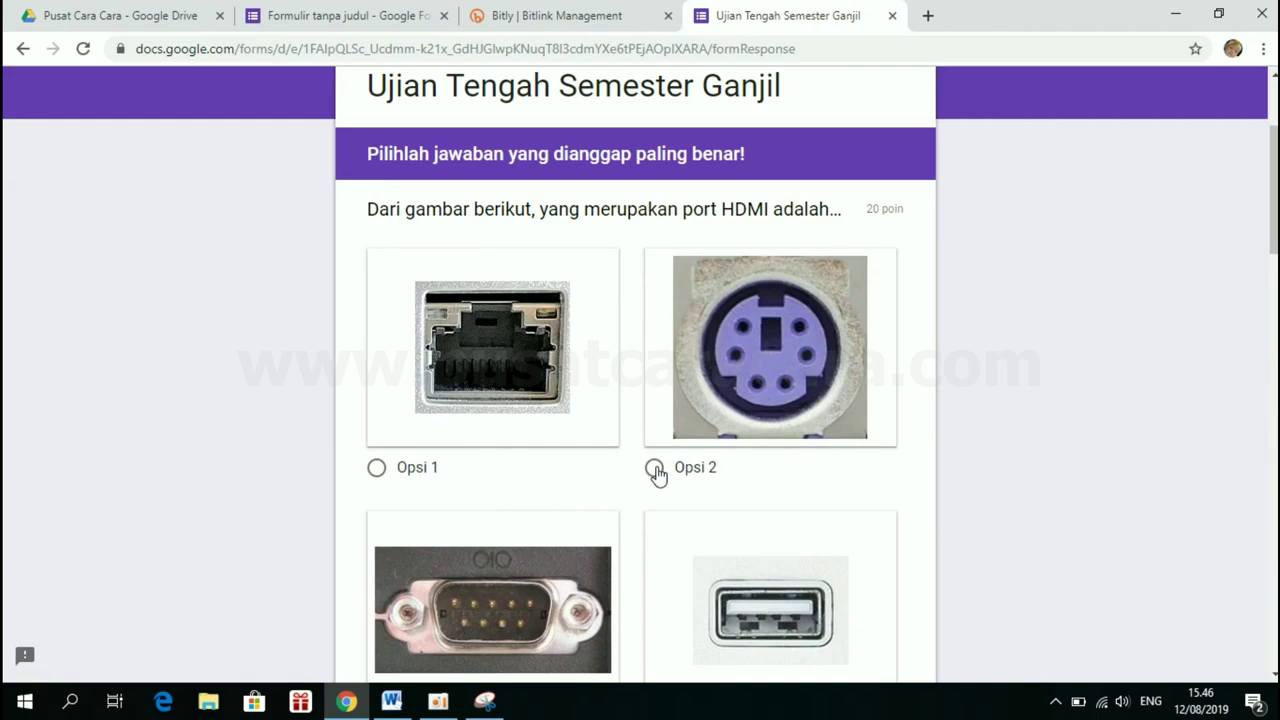
# Answer the questions with Opsi 2, Microsoft Word, Restart and Ethernet
pyautogui.click(655, 469)
pyautogui.scroll(-7, 658, 474)
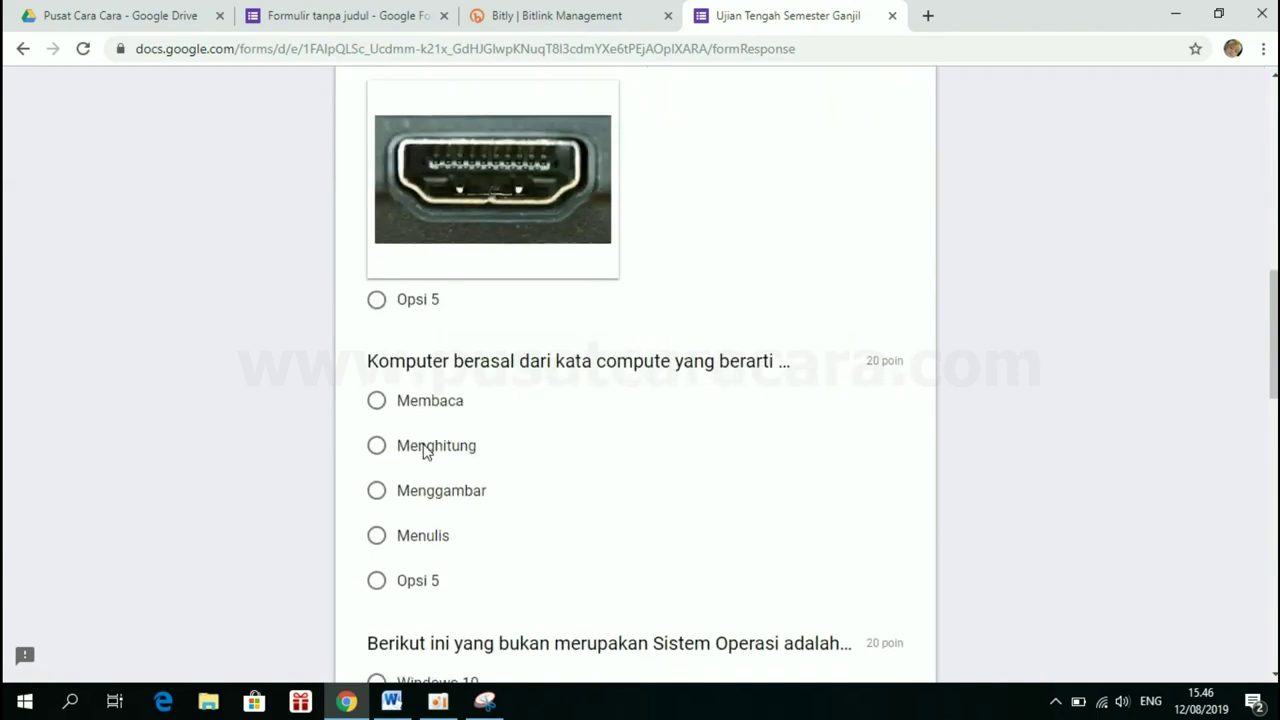
pyautogui.scroll(-4, 512, 451)
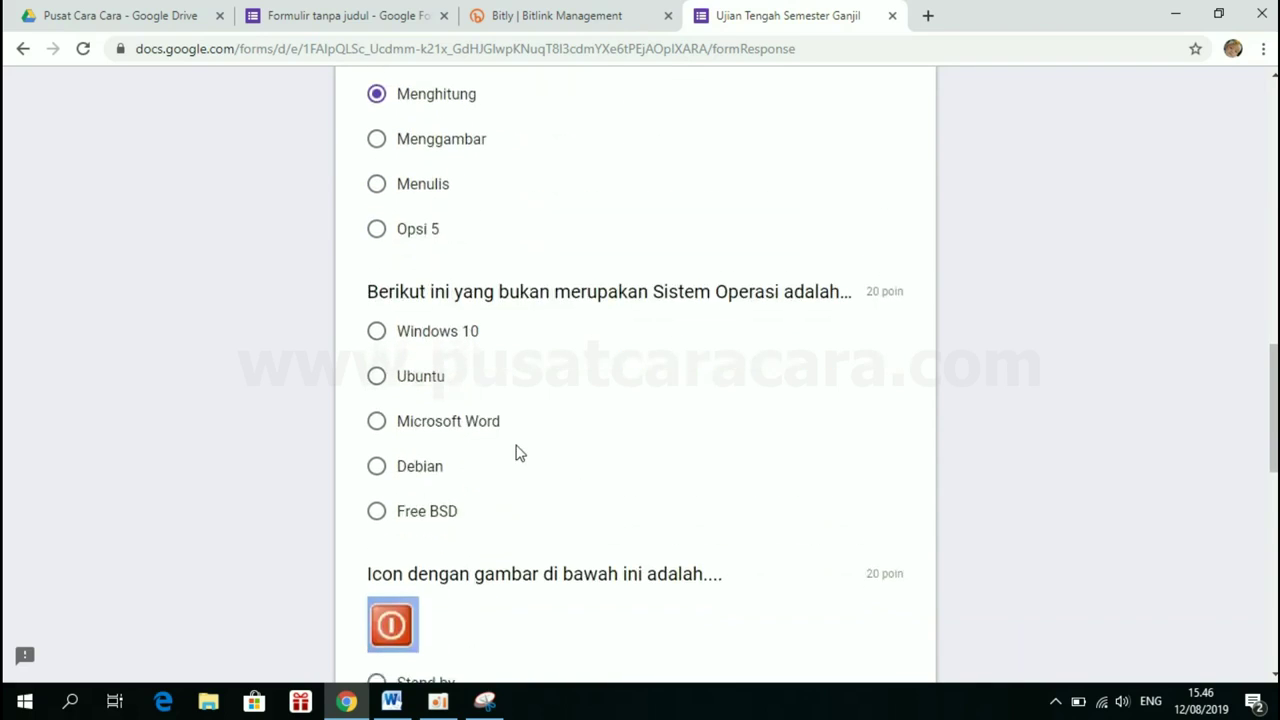
pyautogui.click(433, 428)
pyautogui.scroll(-3, 425, 428)
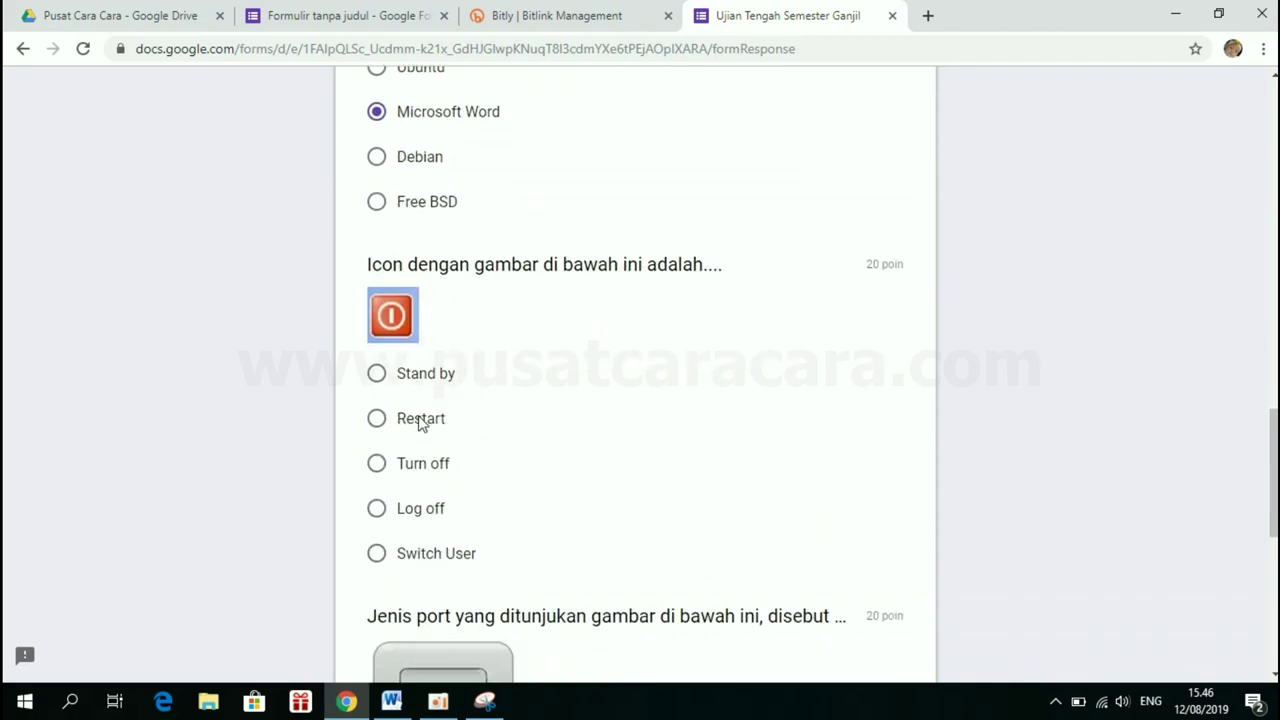
pyautogui.click(420, 420)
pyautogui.scroll(-4, 420, 425)
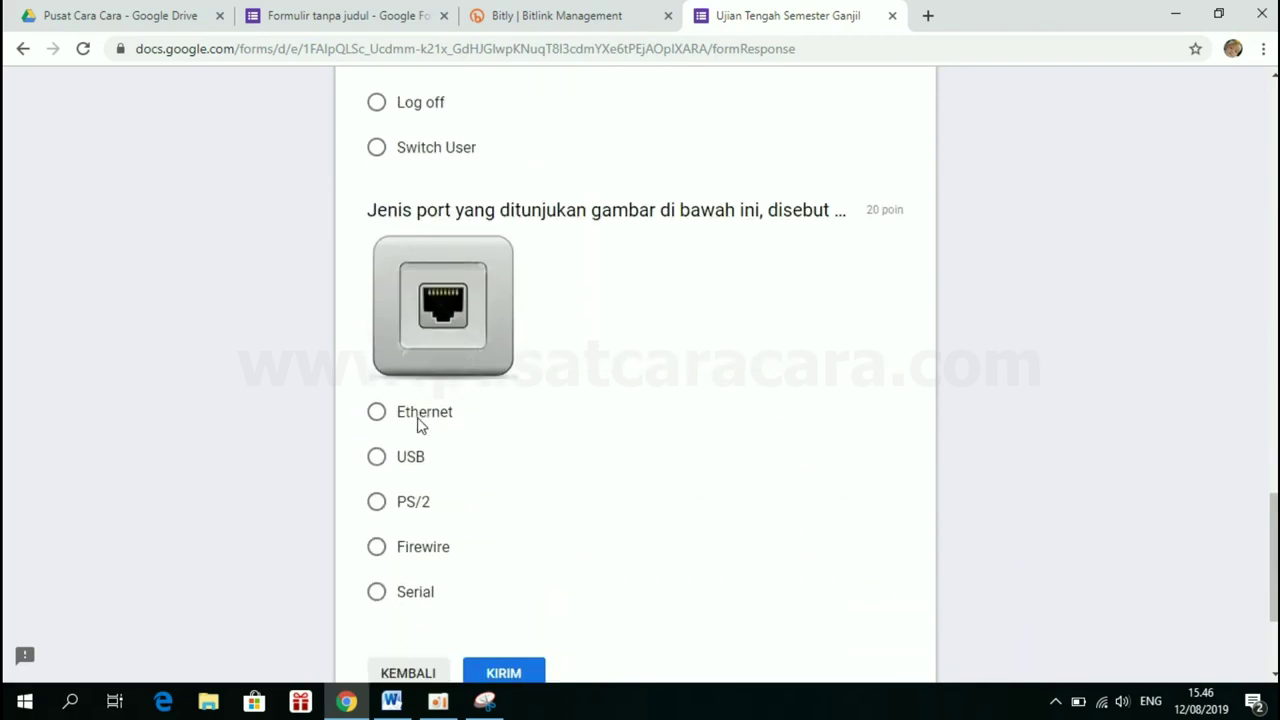
pyautogui.click(377, 412)
pyautogui.scroll(-2, 380, 424)
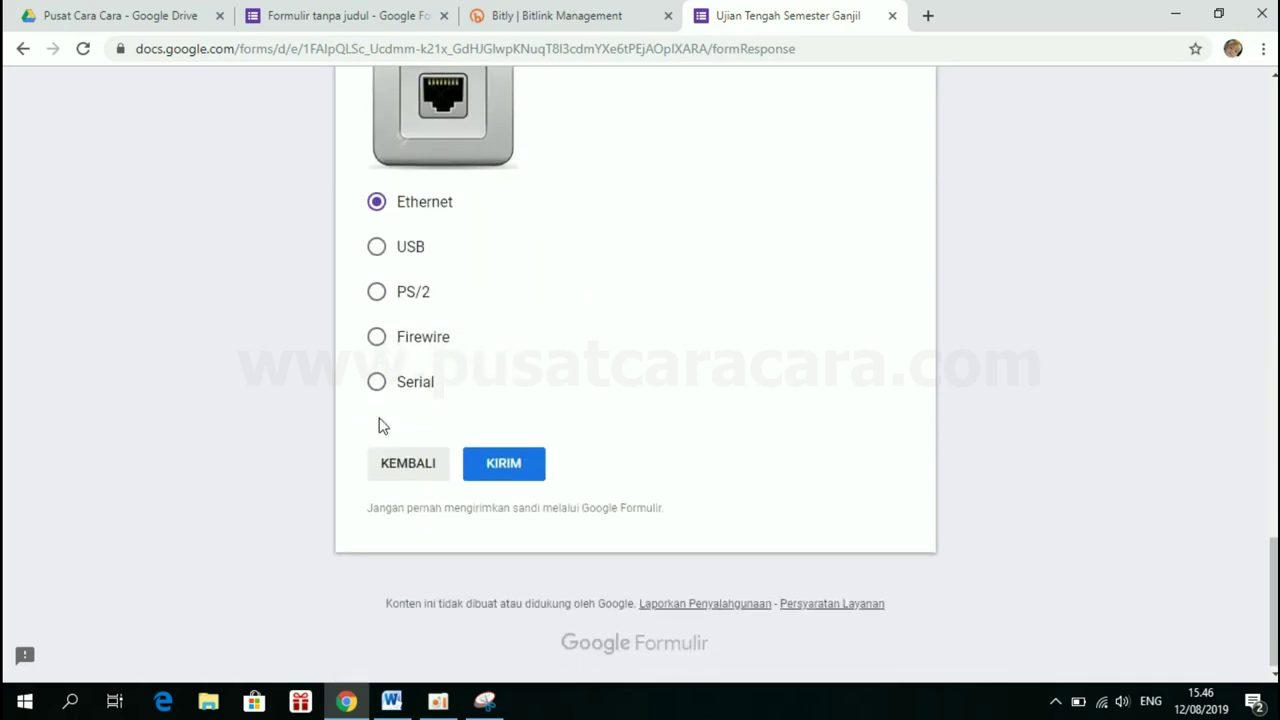
# Submit the response, check the 60/100 score, and close the score and form tabs
pyautogui.click(484, 461)
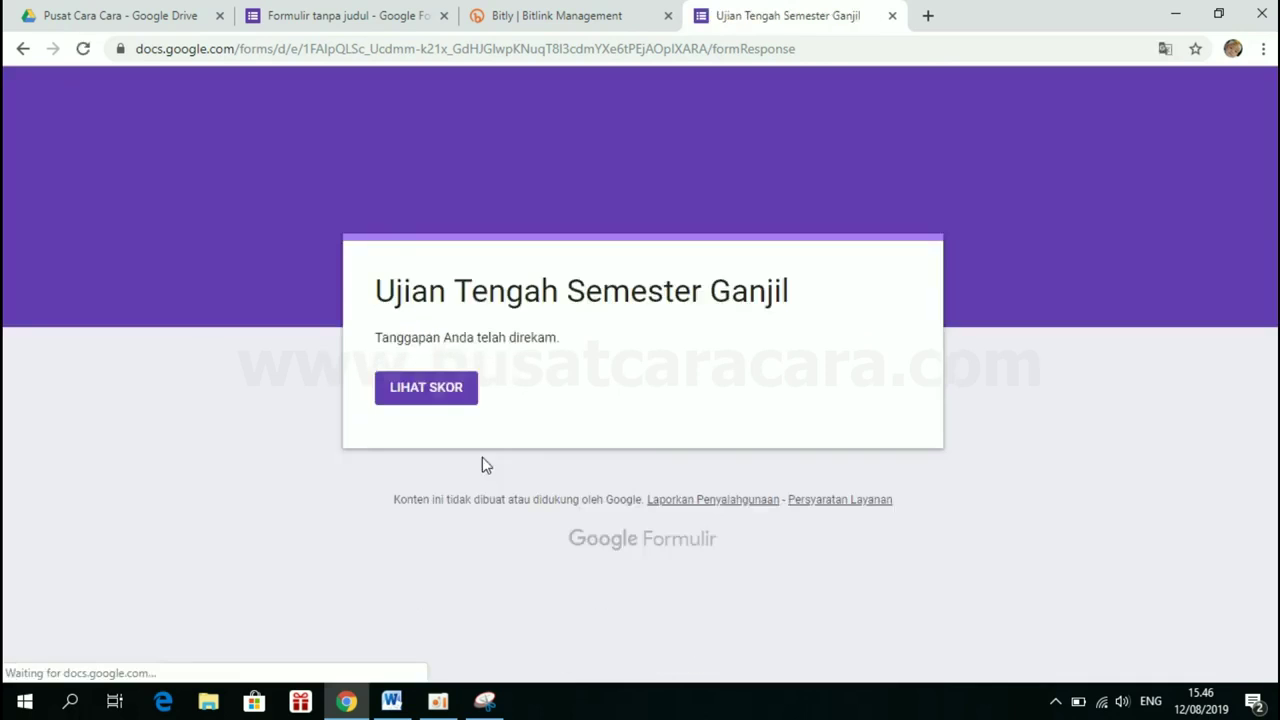
pyautogui.click(438, 398)
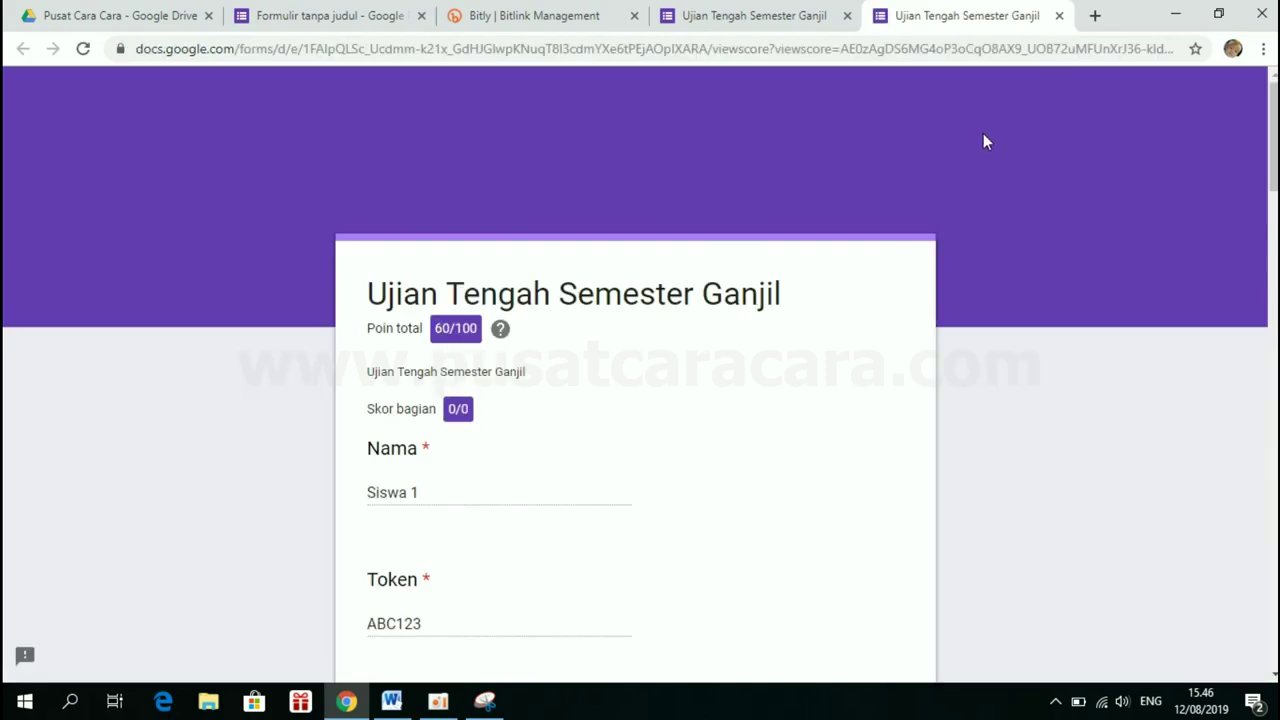
pyautogui.click(1059, 15)
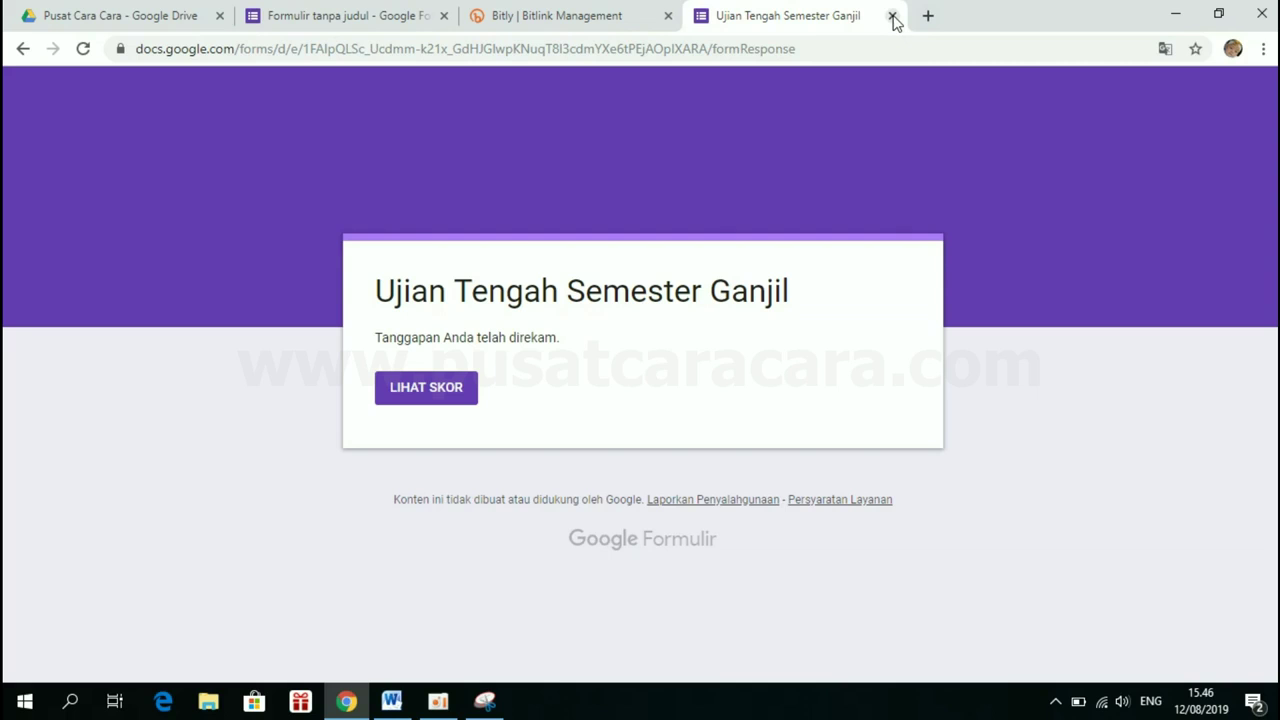
pyautogui.click(892, 17)
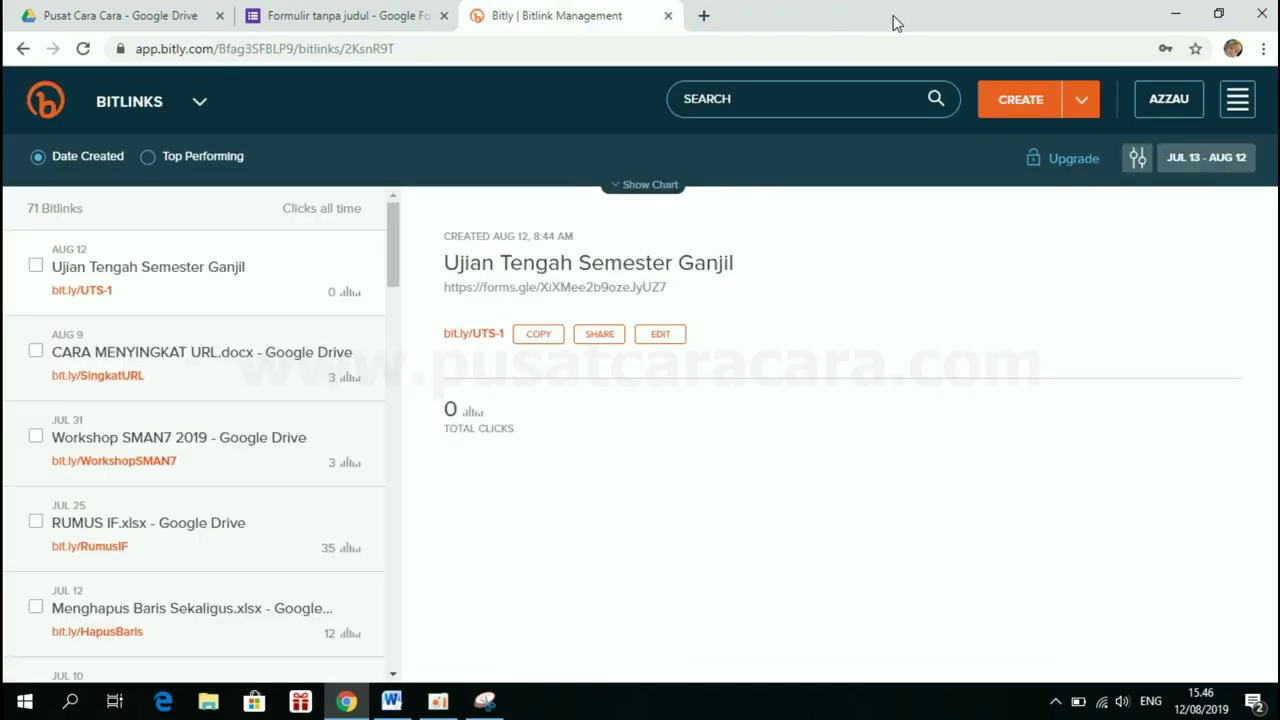
pyautogui.click(1238, 100)
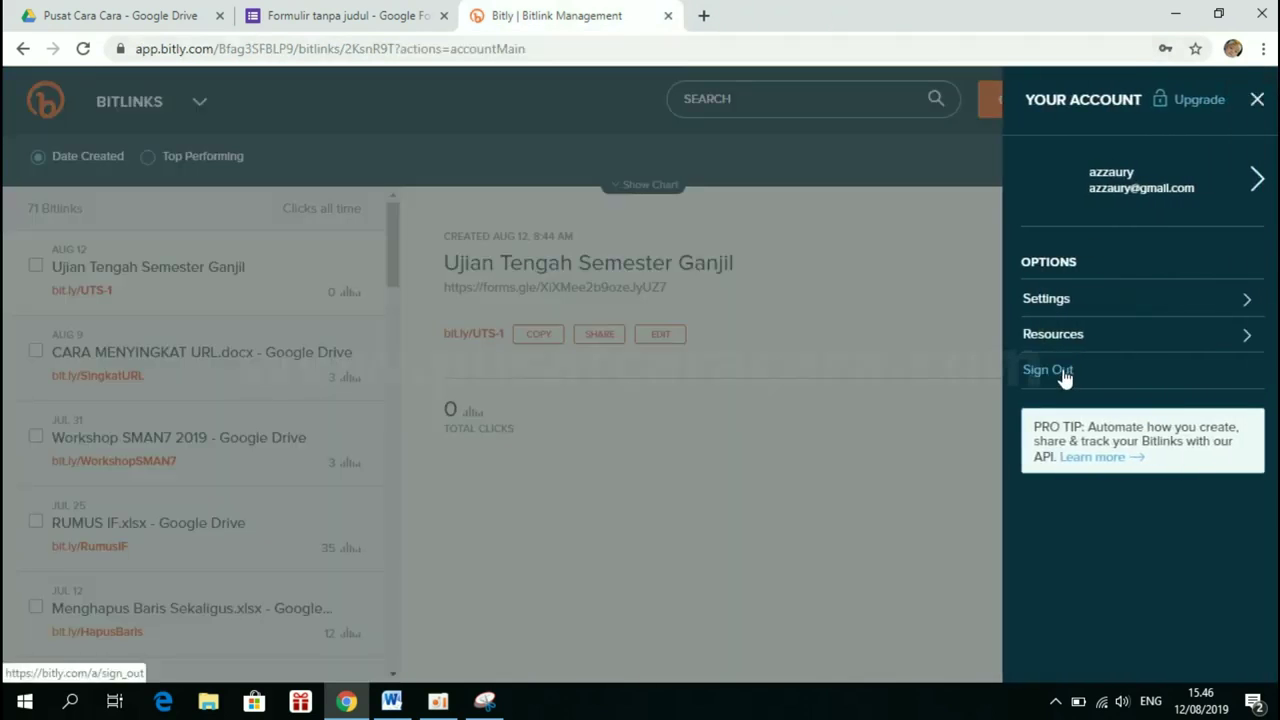
pyautogui.click(441, 14)
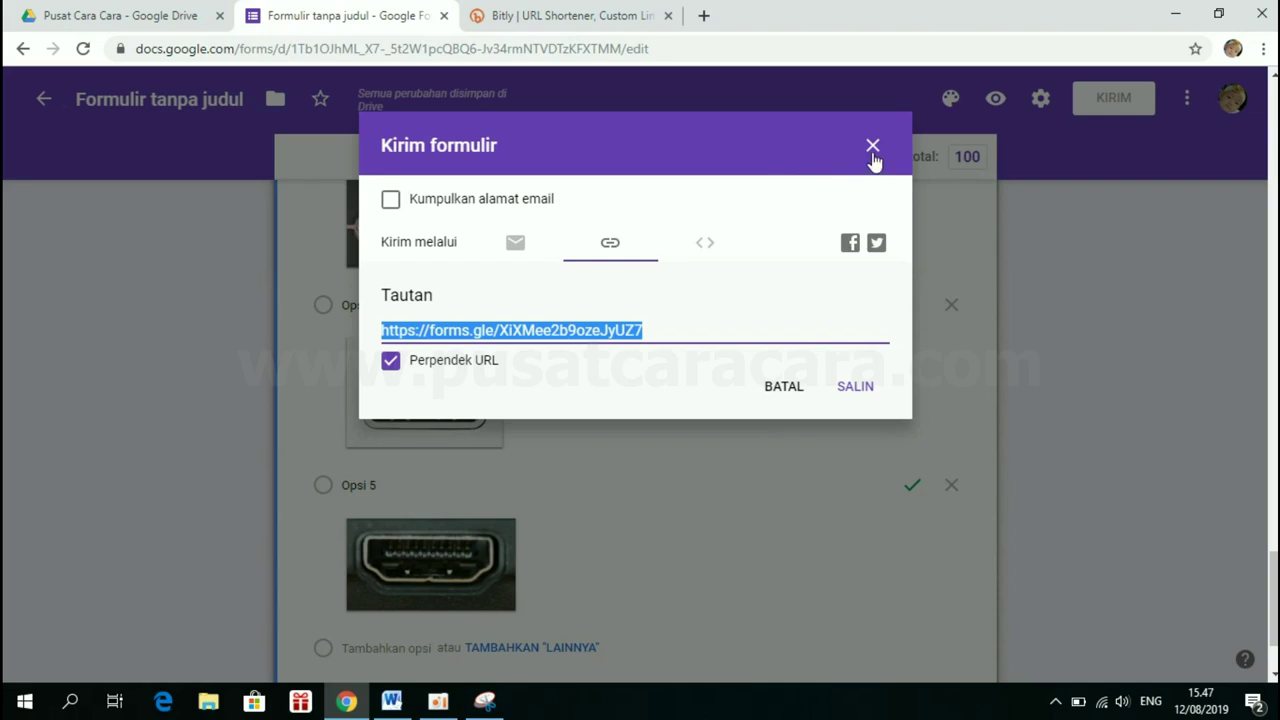
# Close the Kirim formulir dialog and review the summary: 2 responses averaging 60/100 points
pyautogui.click(872, 146)
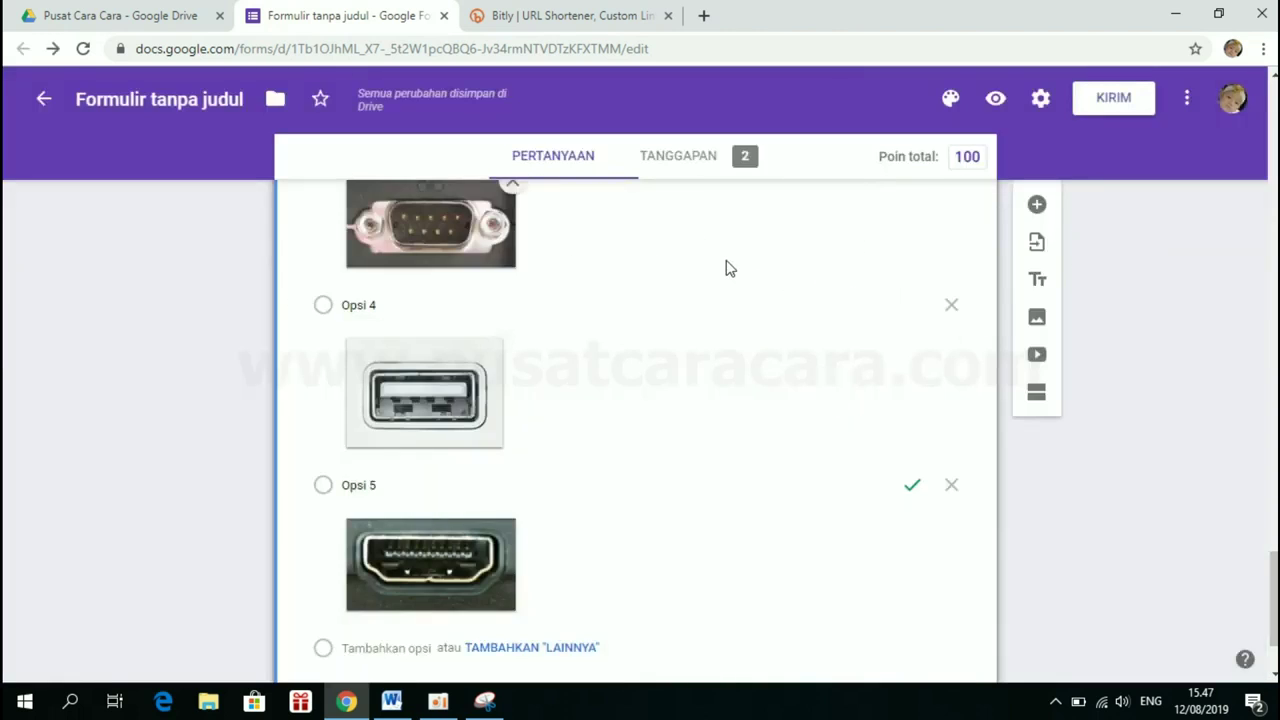
pyautogui.click(683, 160)
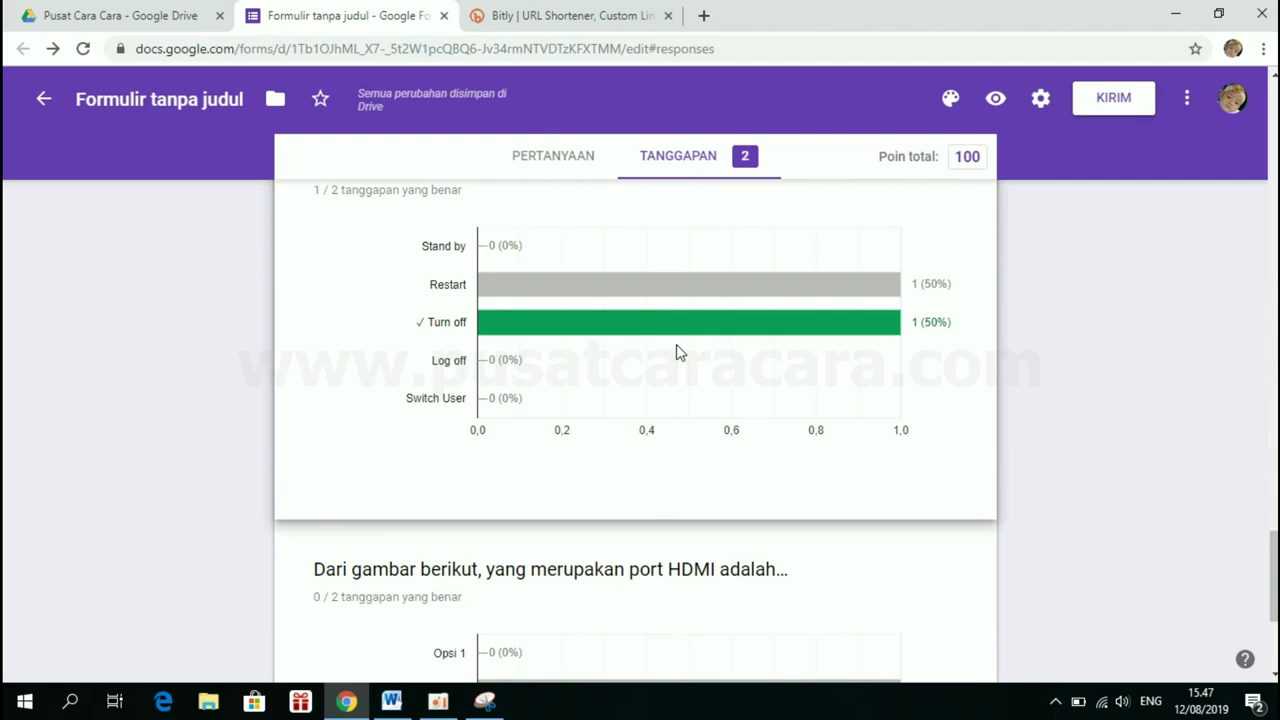
pyautogui.scroll(10, 586, 563)
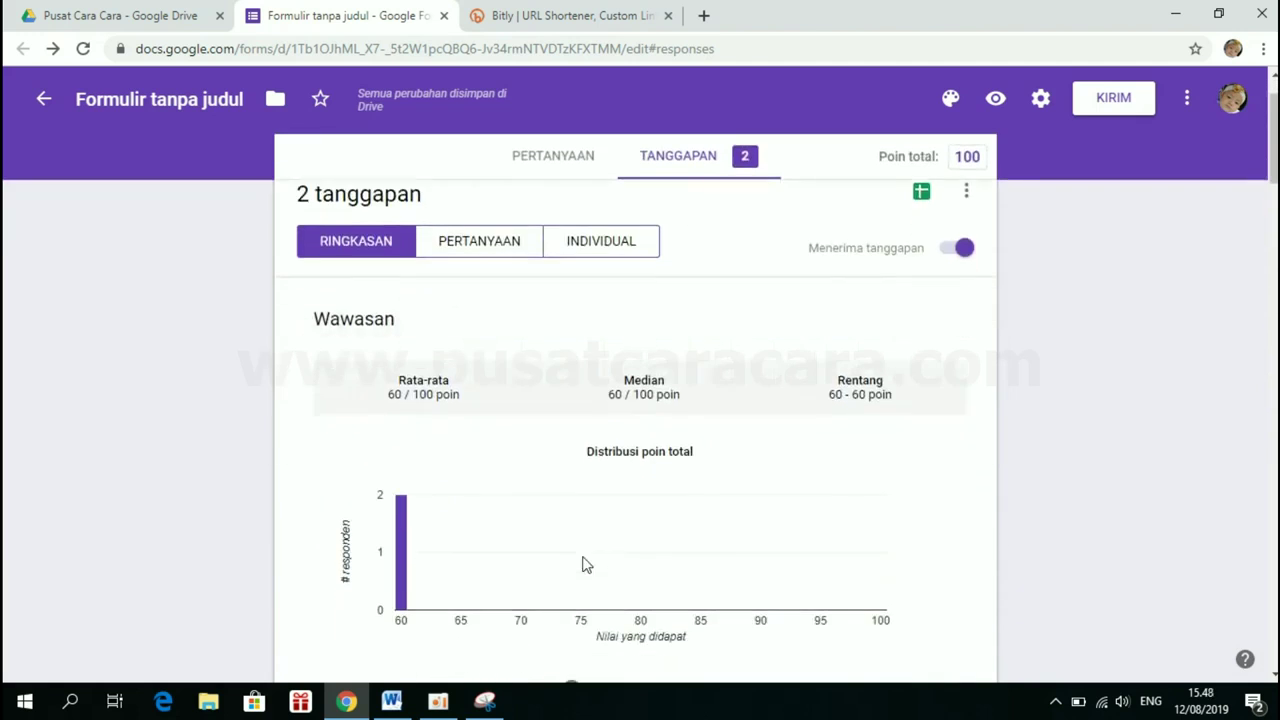
pyautogui.scroll(-3, 586, 565)
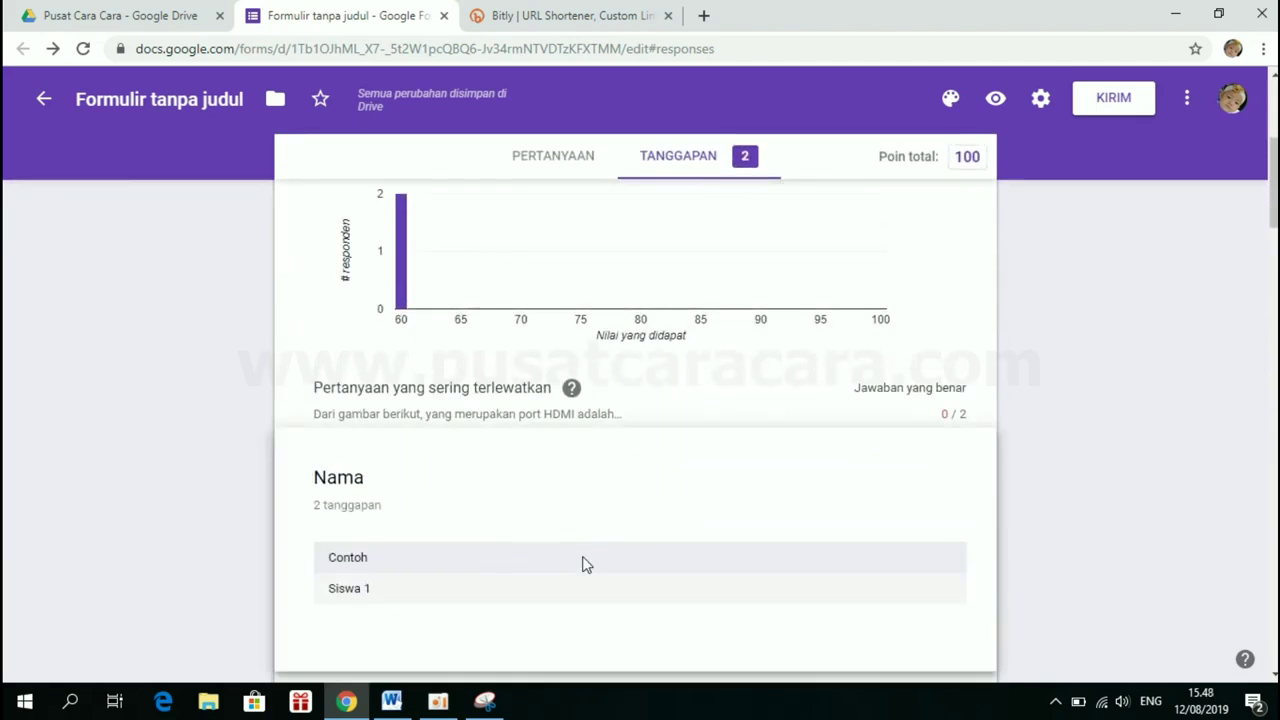
pyautogui.scroll(-2, 586, 565)
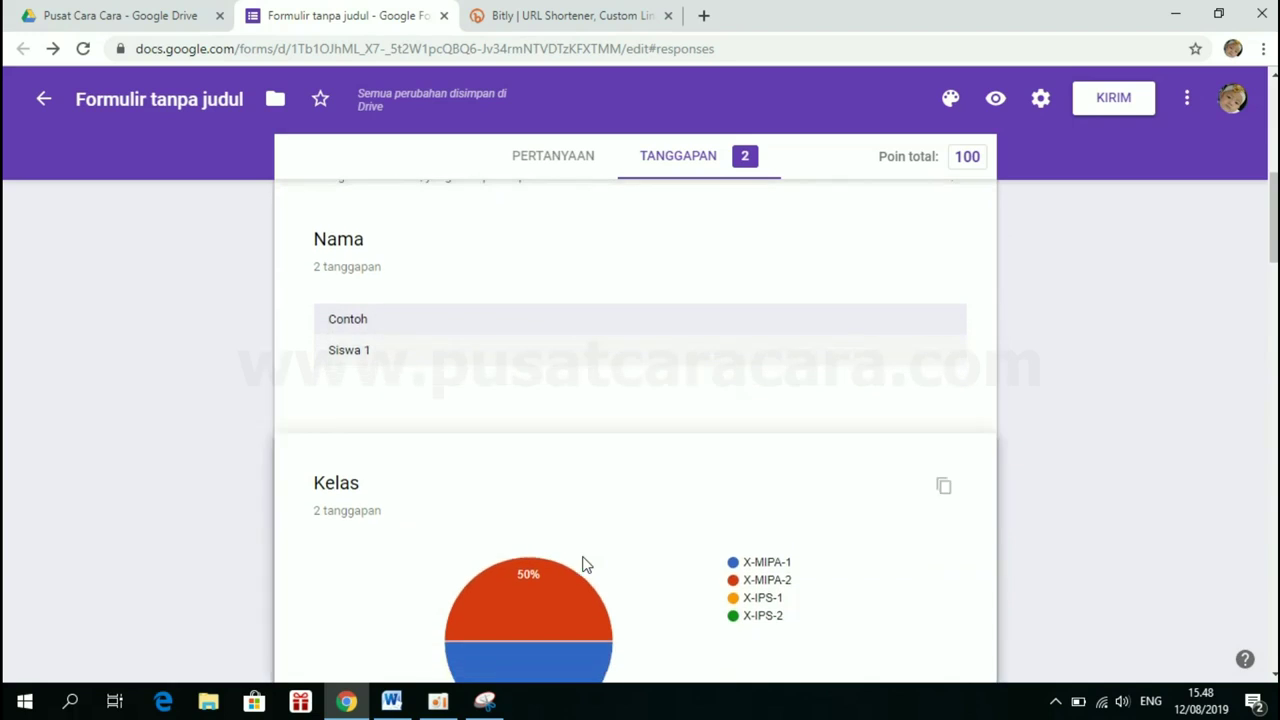
pyautogui.scroll(-2, 586, 565)
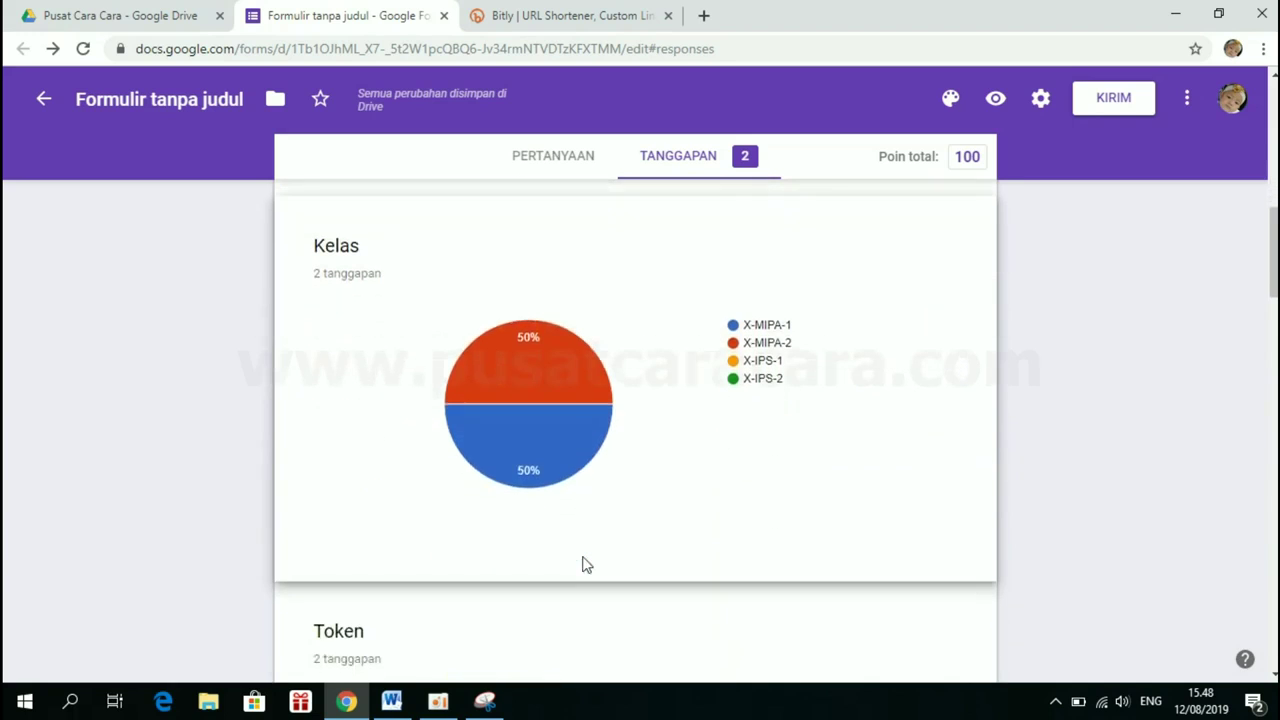
pyautogui.scroll(-6, 586, 565)
pyautogui.scroll(13, 586, 565)
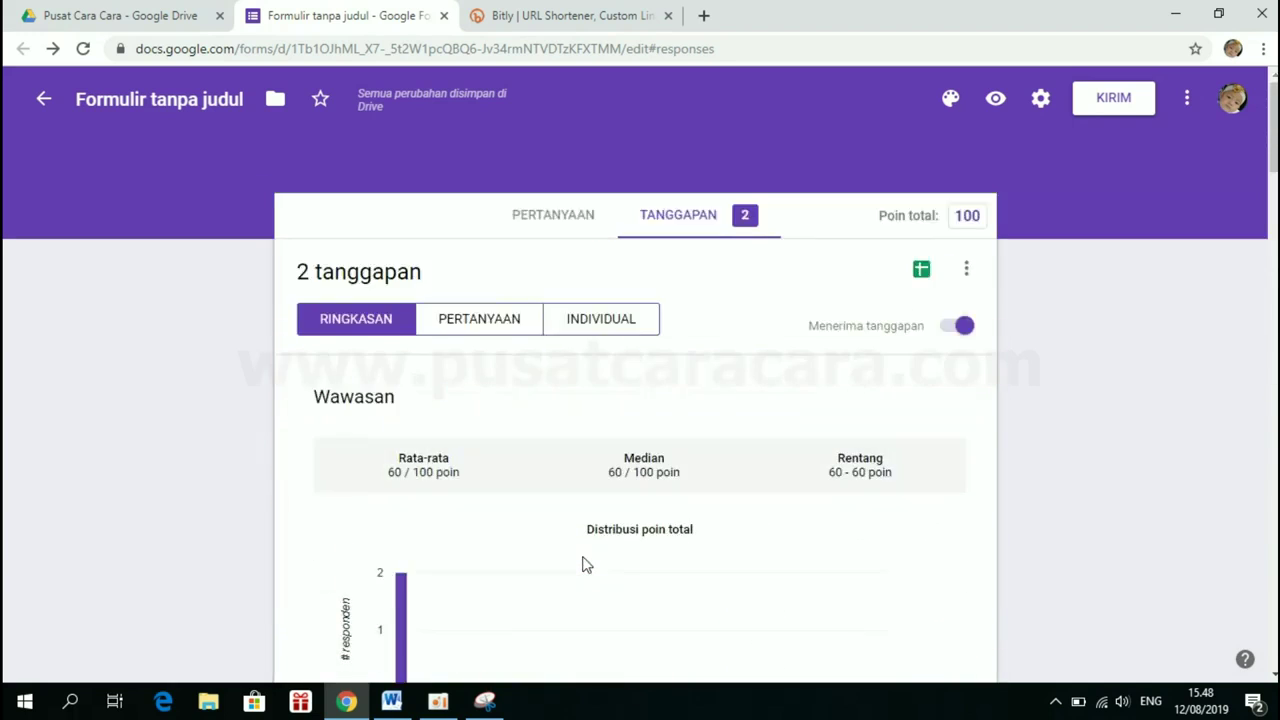
# Download the quiz responses as a CSV file (Download tanggapan .csv)
pyautogui.click(966, 277)
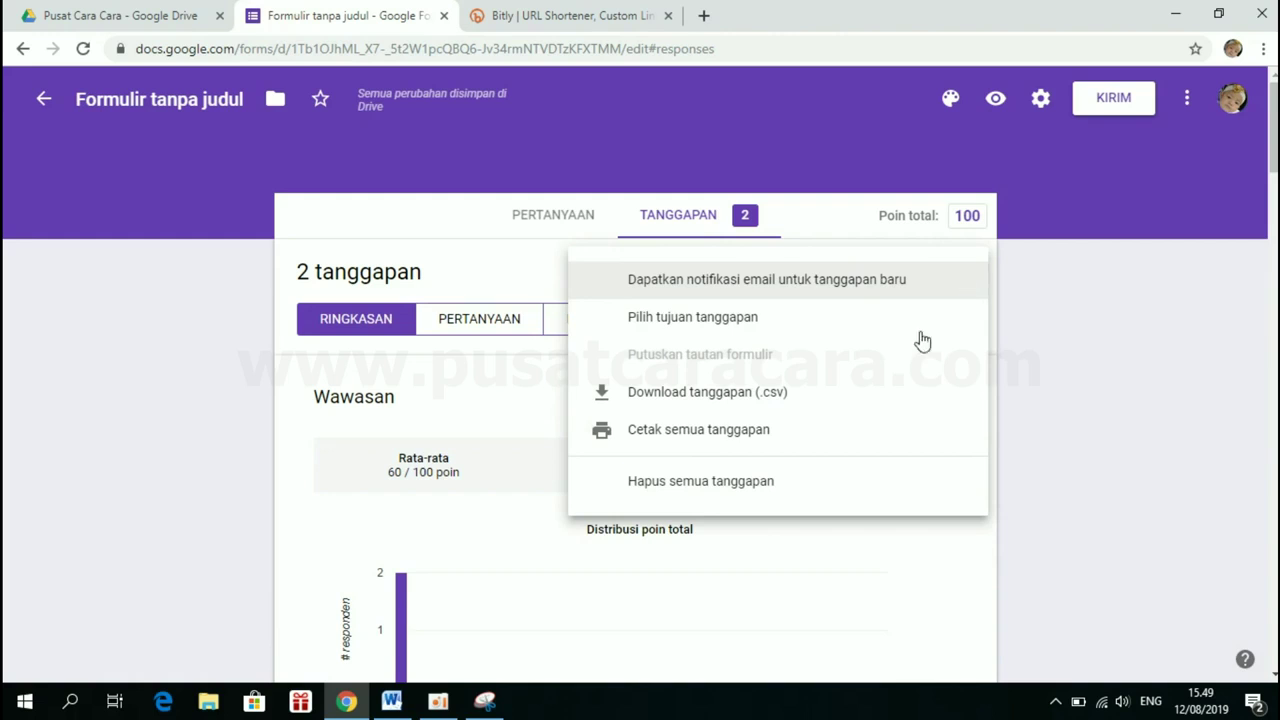
pyautogui.click(534, 445)
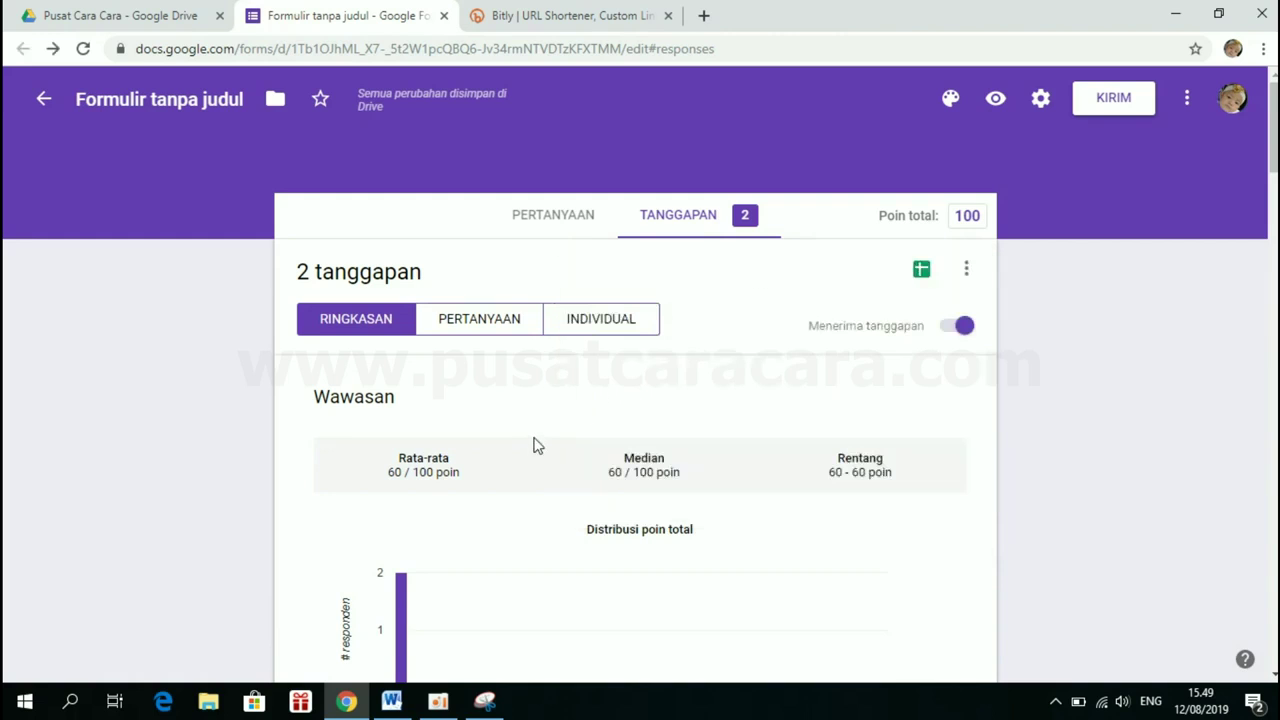
pyautogui.click(964, 273)
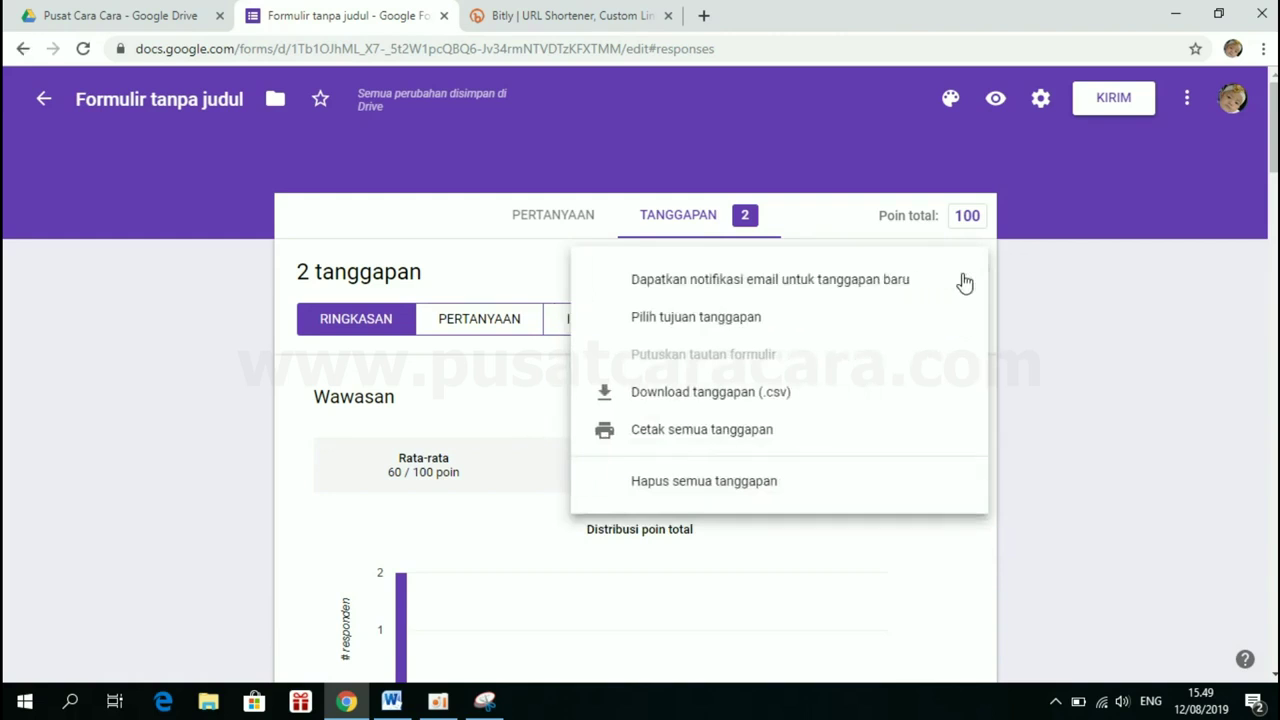
pyautogui.click(685, 395)
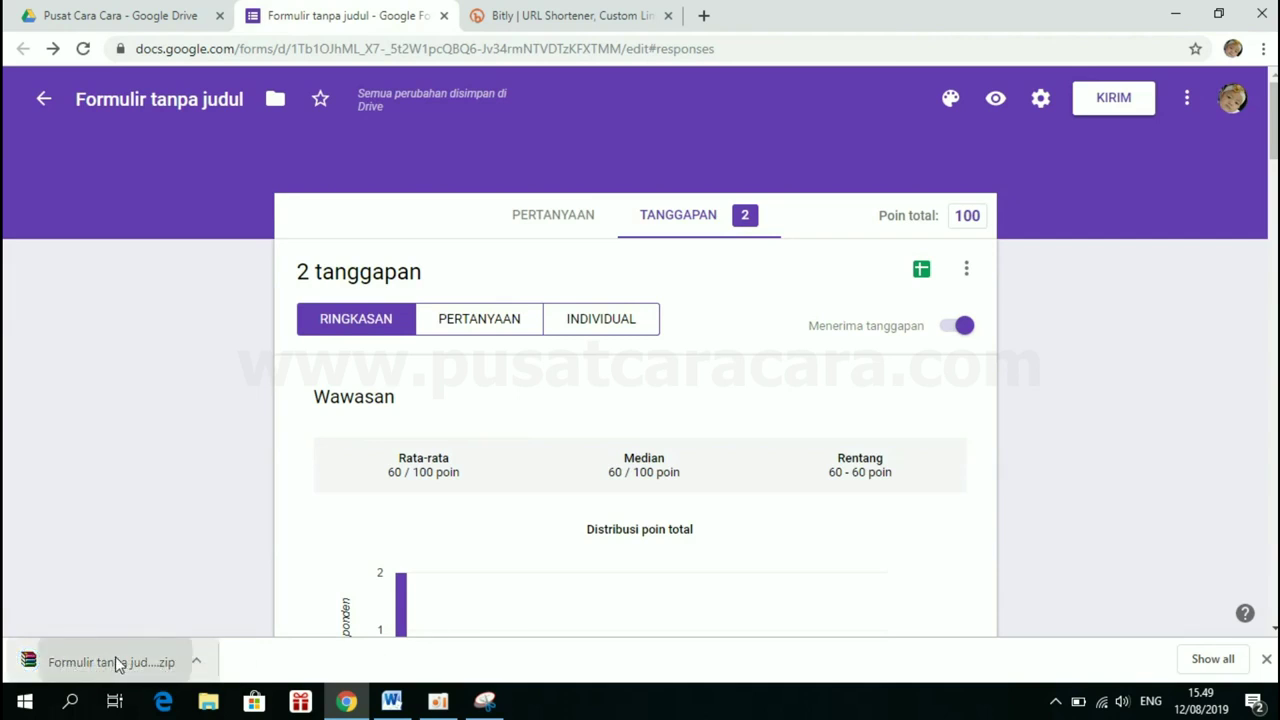
# Open 'Formulir tanpa judul.csv' from the downloaded zip in Excel and select A1:A3
pyautogui.click(115, 658)
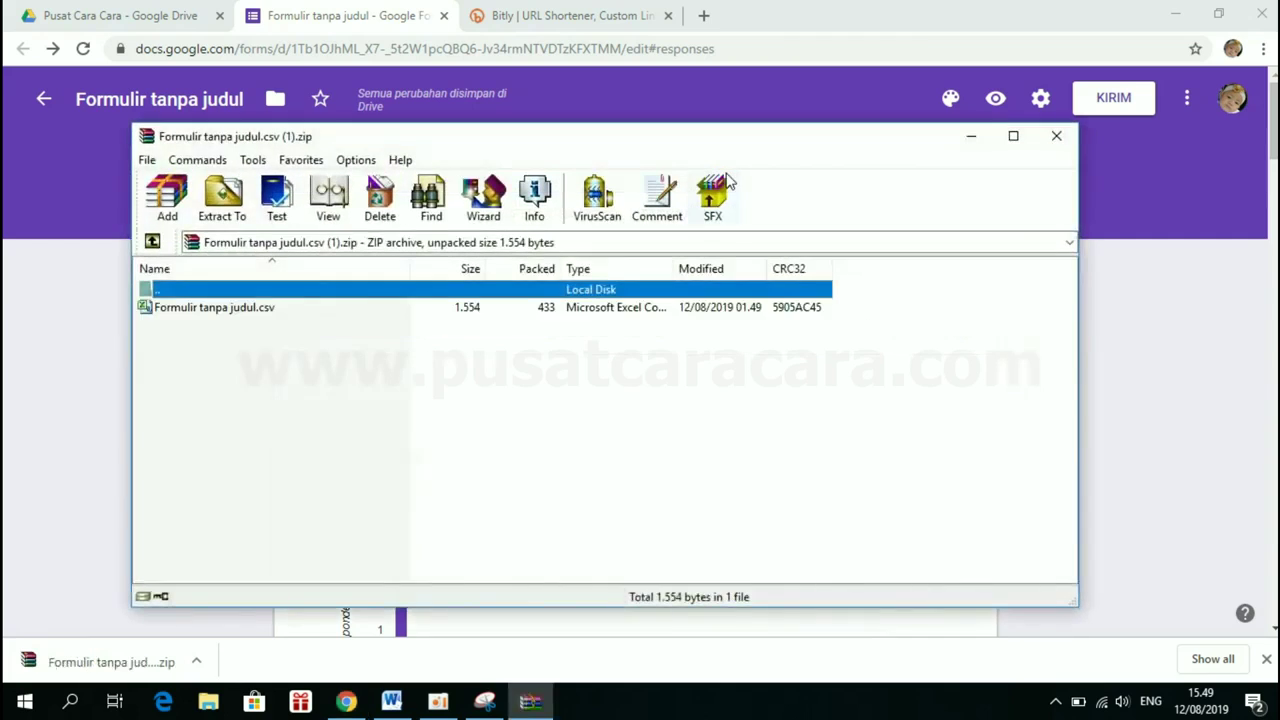
pyautogui.doubleClick(248, 307)
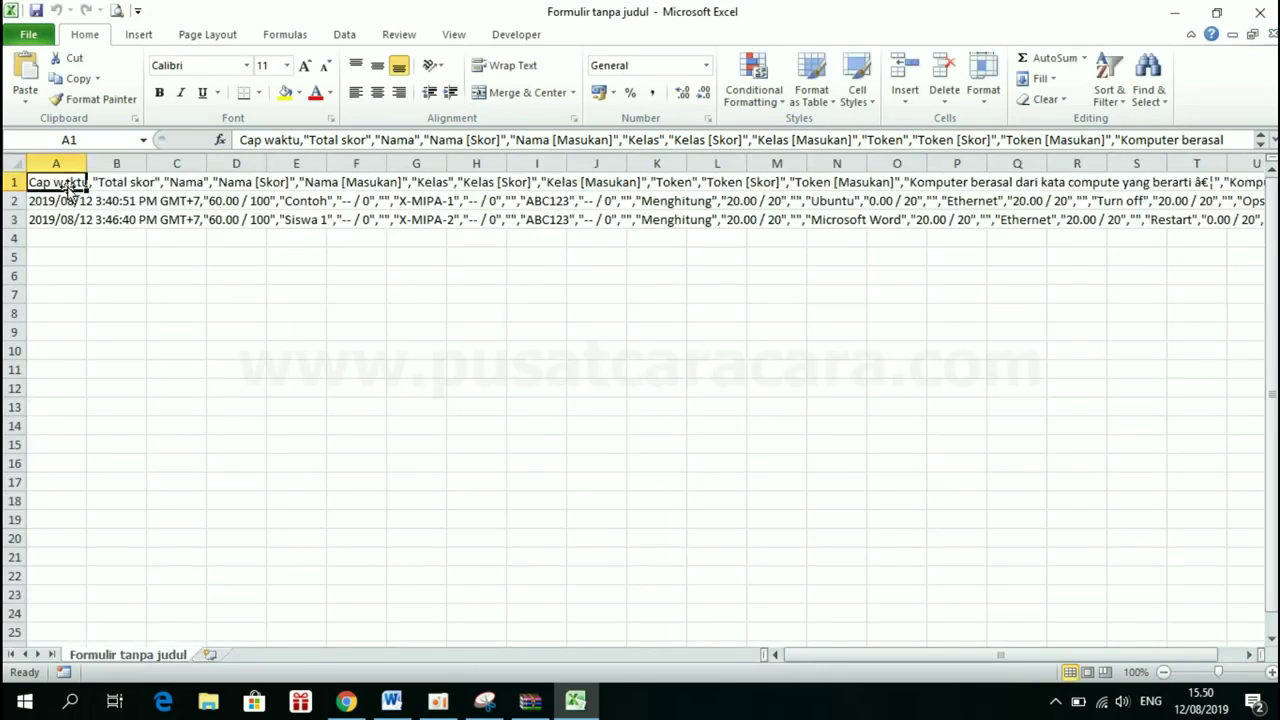
pyautogui.click(134, 328)
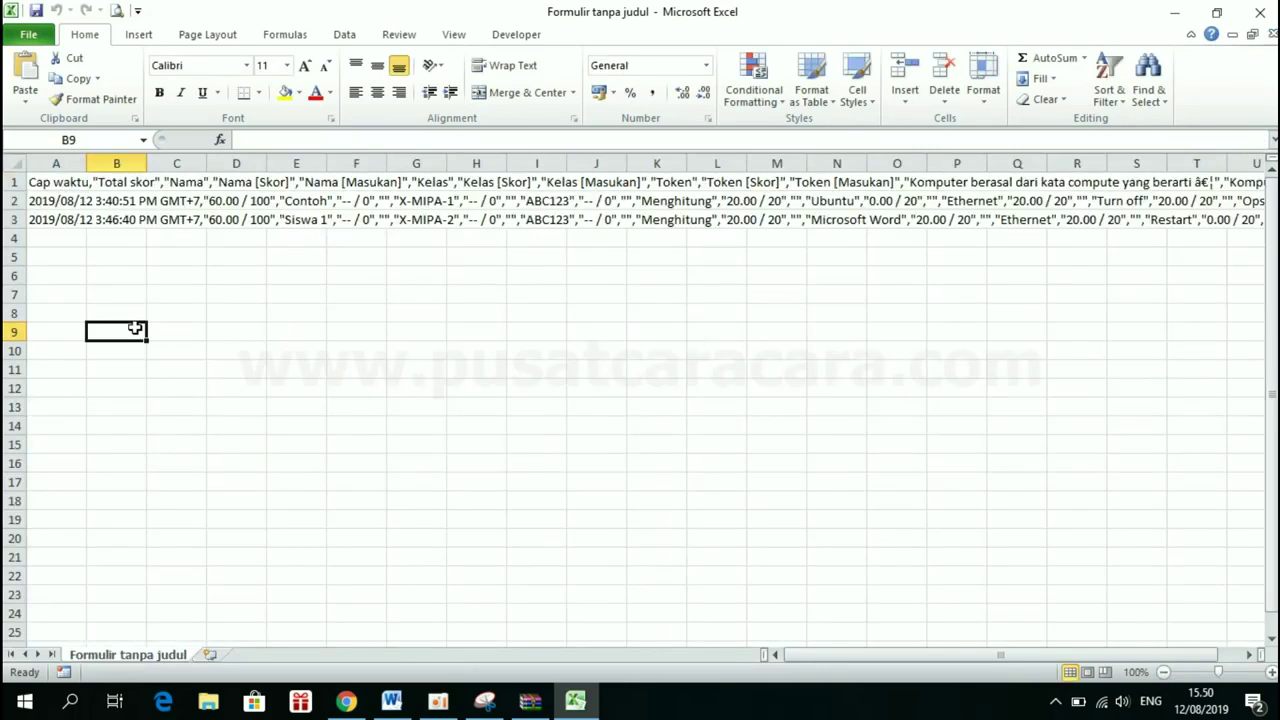
pyautogui.click(55, 181)
pyautogui.moveTo(55, 181); pyautogui.dragTo(51, 216)
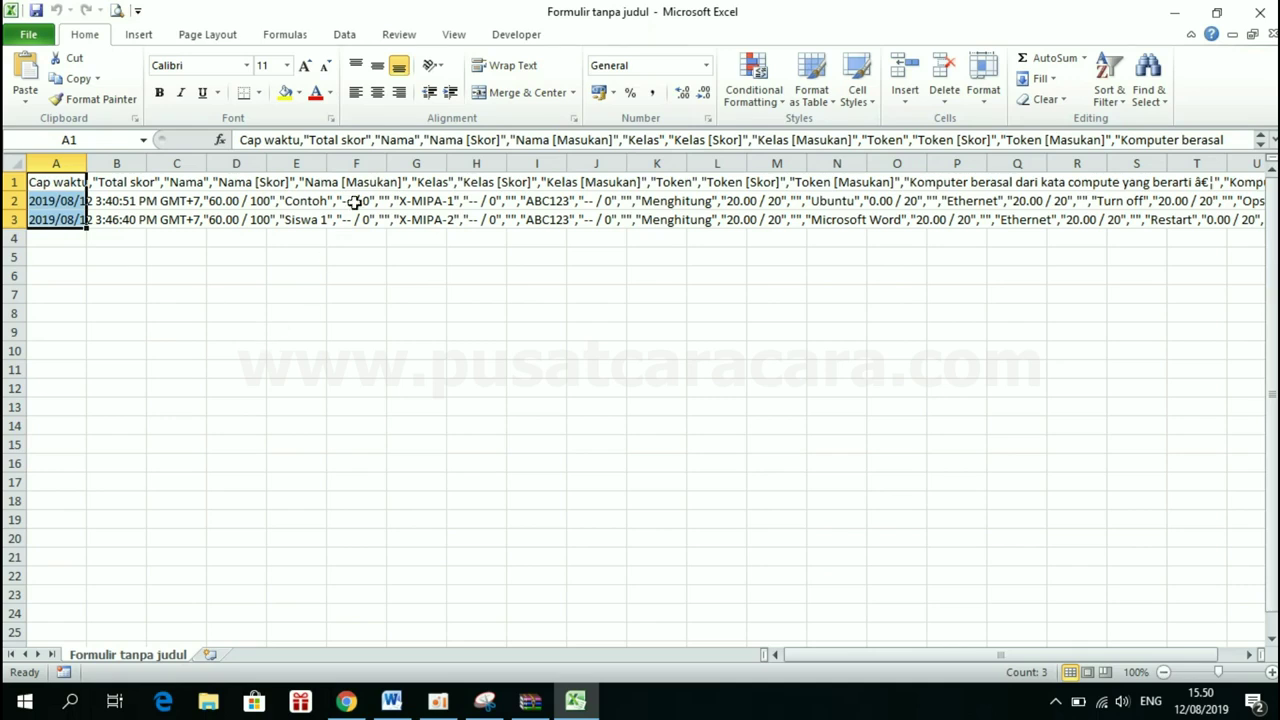
# Split A1:A3 with Text to Columns, delimited by comma instead of tab
pyautogui.click(343, 36)
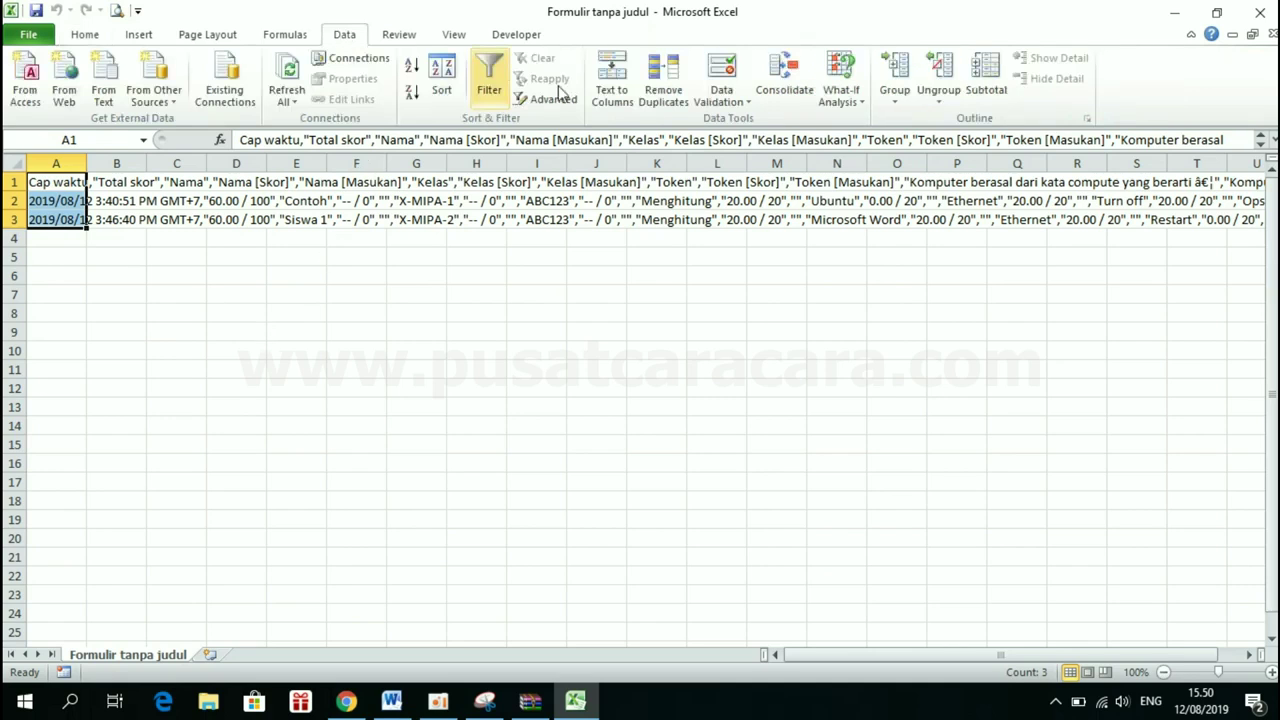
pyautogui.click(612, 104)
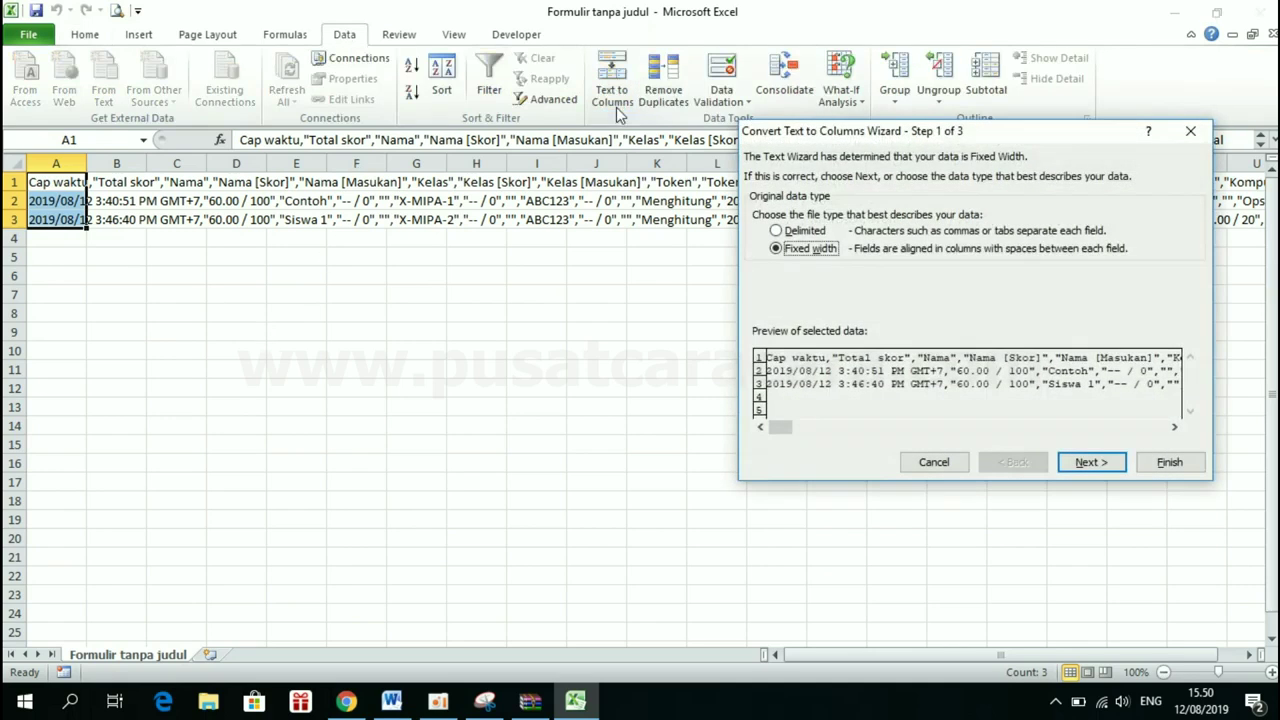
pyautogui.click(810, 232)
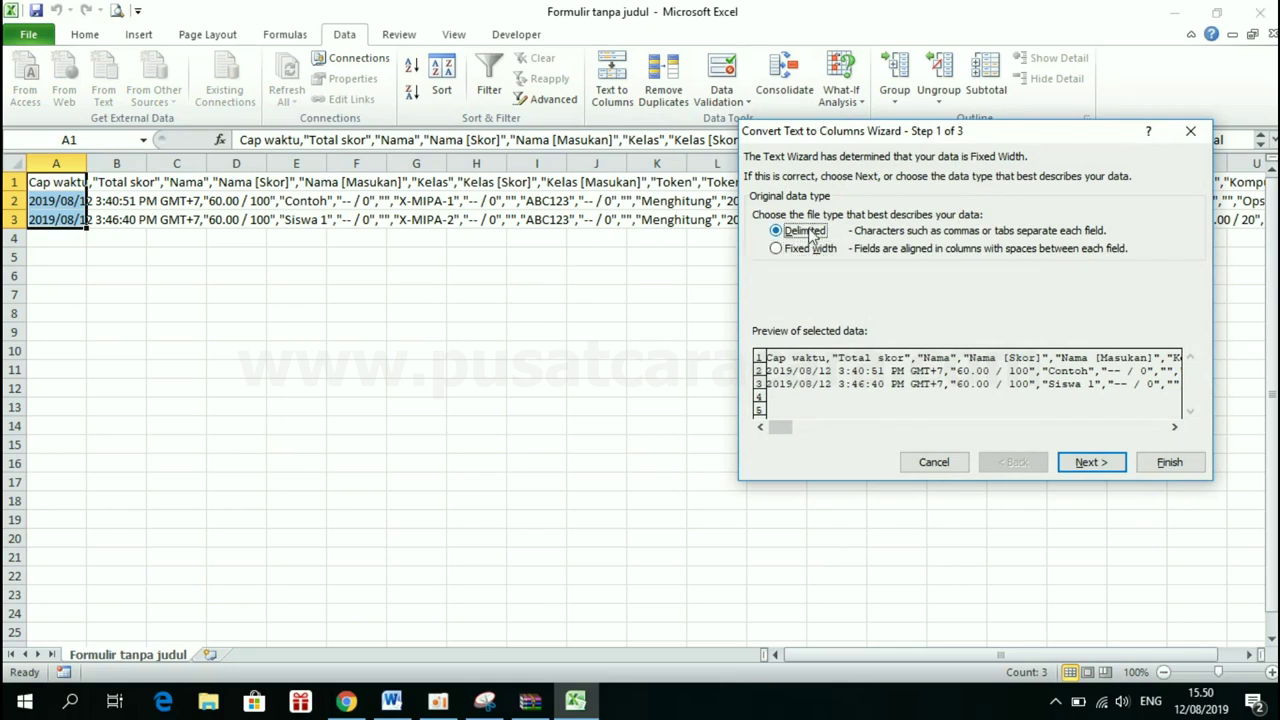
pyautogui.click(1090, 464)
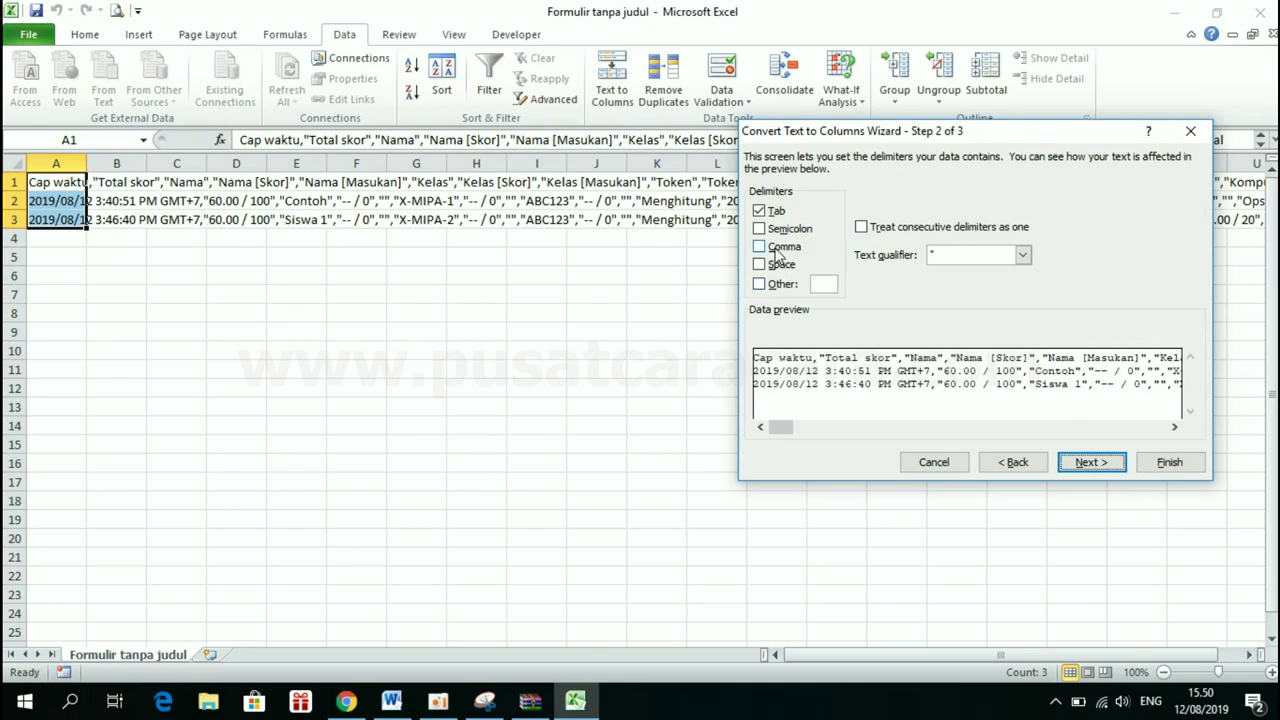
pyautogui.click(777, 250)
pyautogui.click(762, 211)
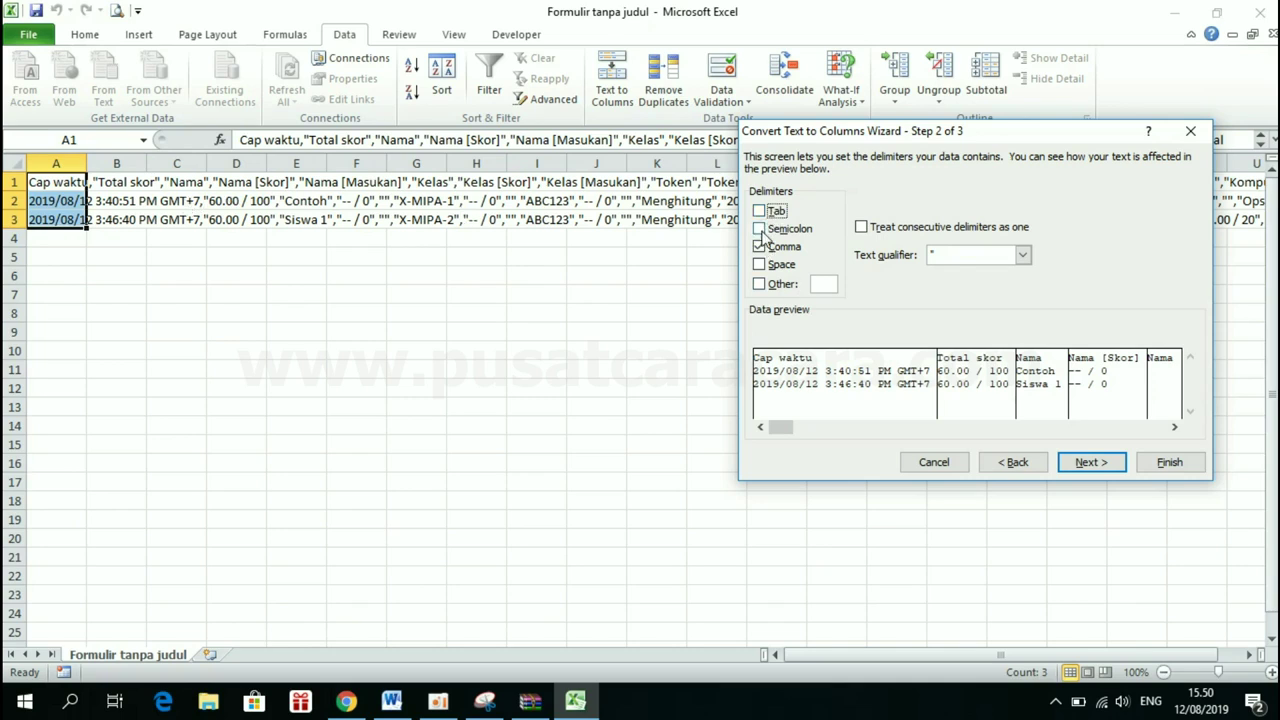
pyautogui.click(1095, 466)
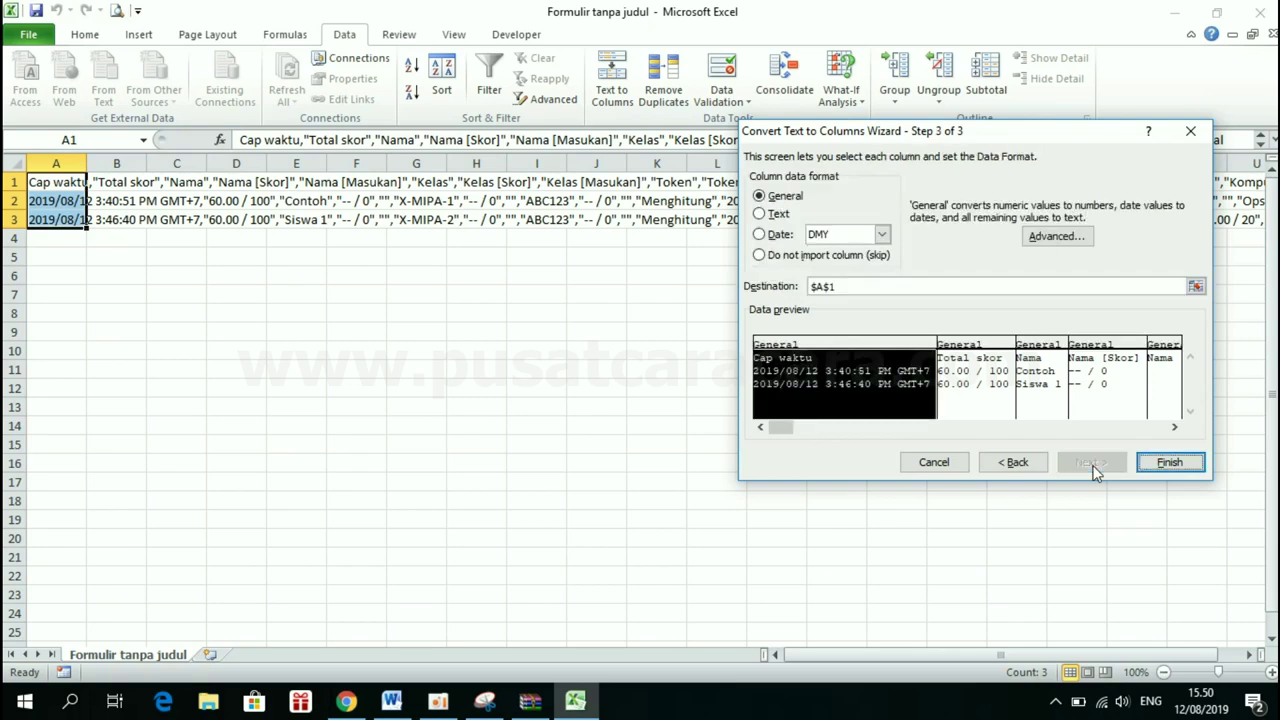
pyautogui.click(1161, 471)
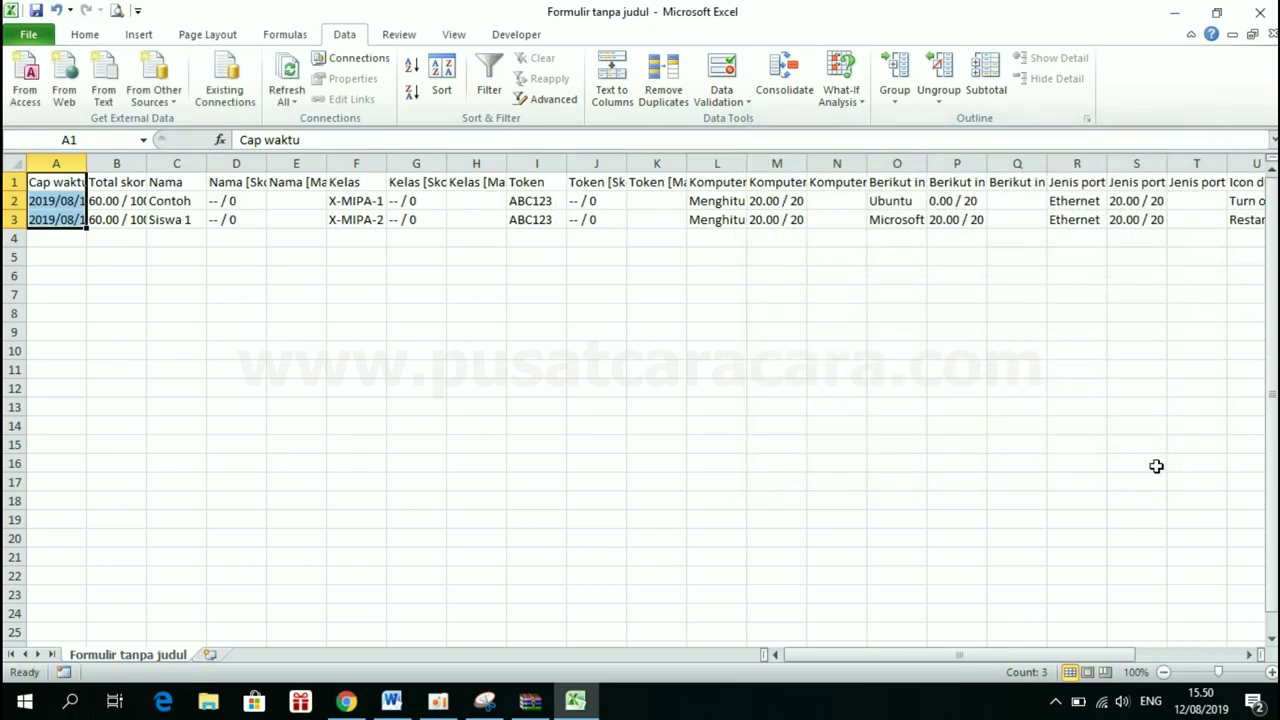
# Inspect the Total skor, Nama and Kelas columns, then delete the Cap waktu column
pyautogui.click(351, 344)
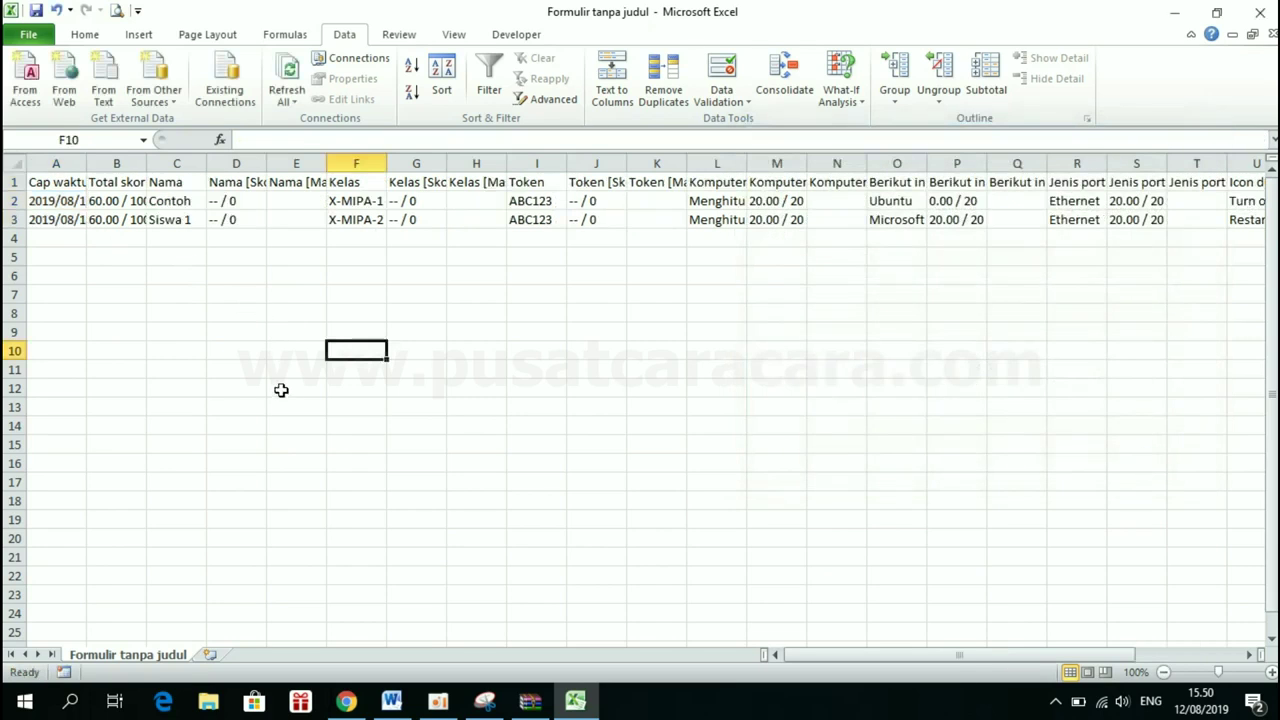
pyautogui.press('Left')
pyautogui.press('Left')
pyautogui.press('Up')
pyautogui.click(183, 160)
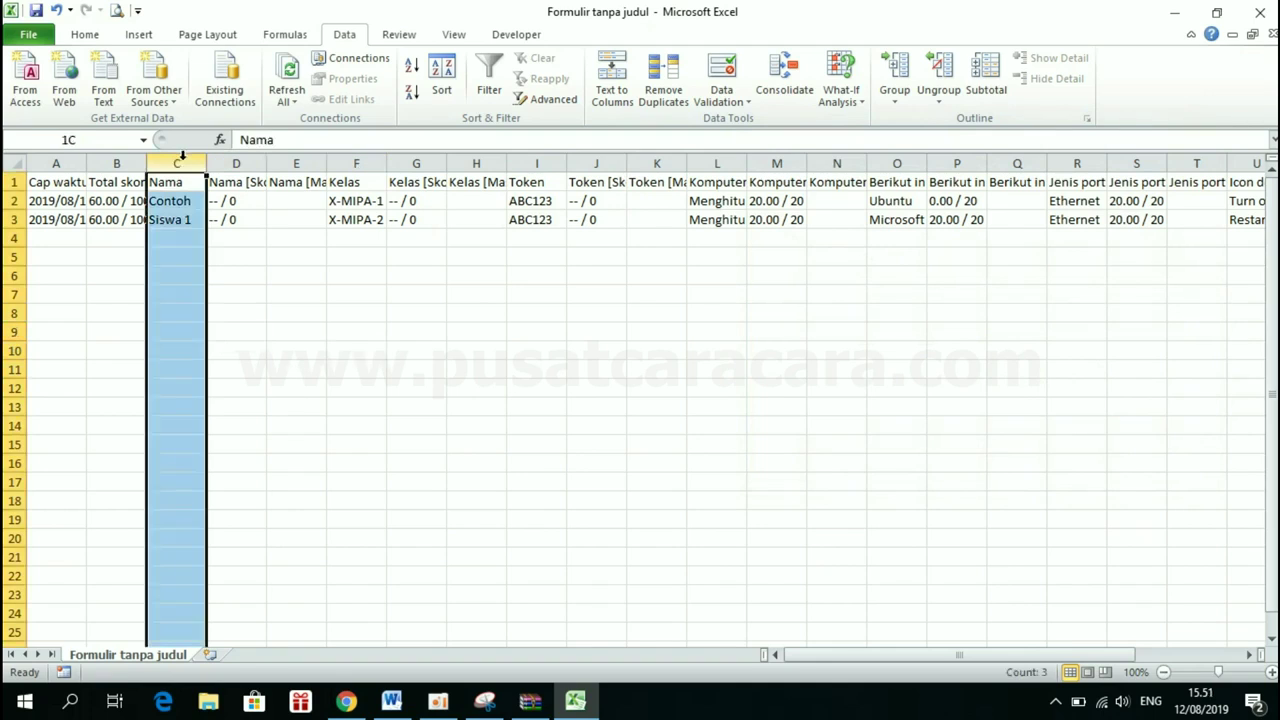
pyautogui.click(118, 160)
pyautogui.click(116, 222)
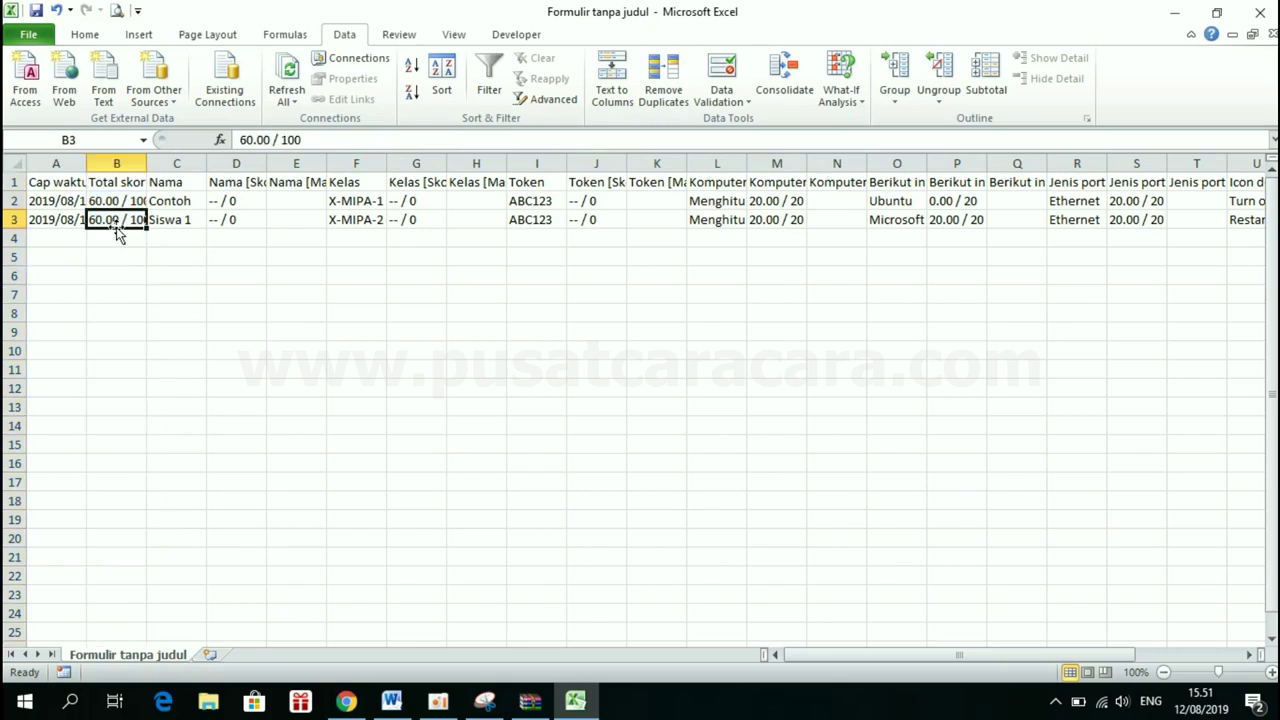
pyautogui.click(363, 162)
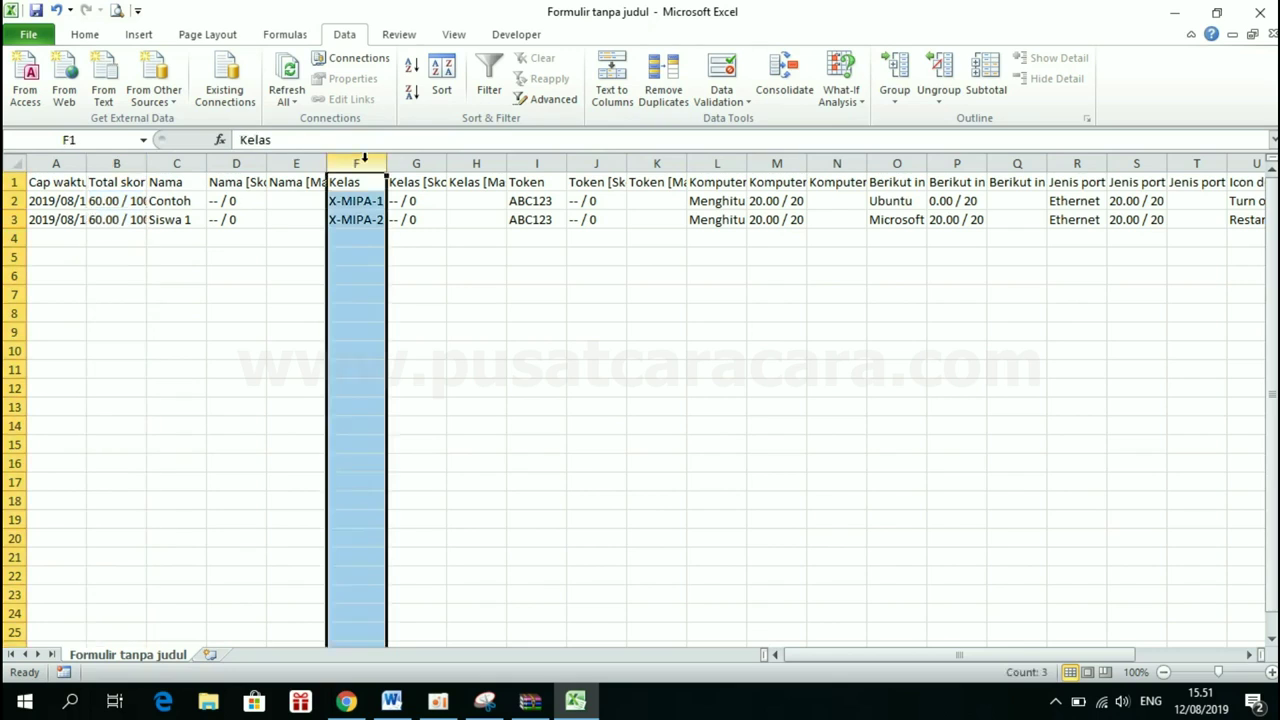
pyautogui.click(178, 162)
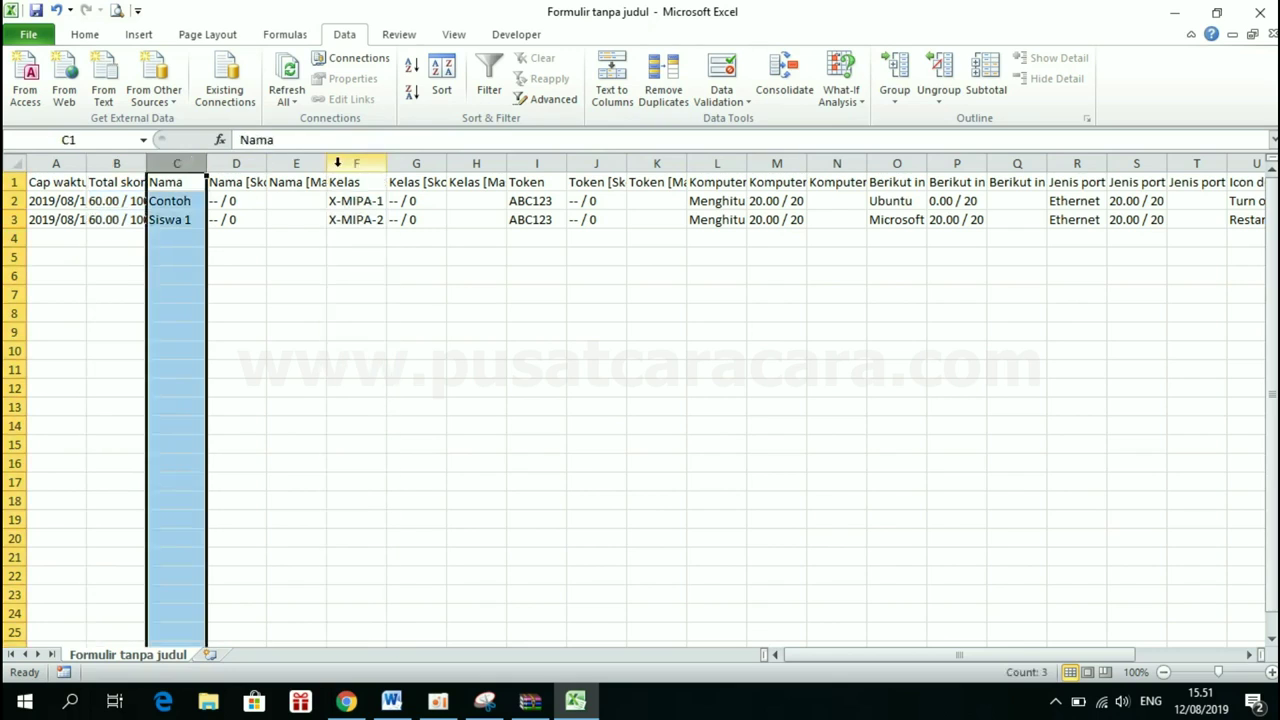
pyautogui.click(370, 162)
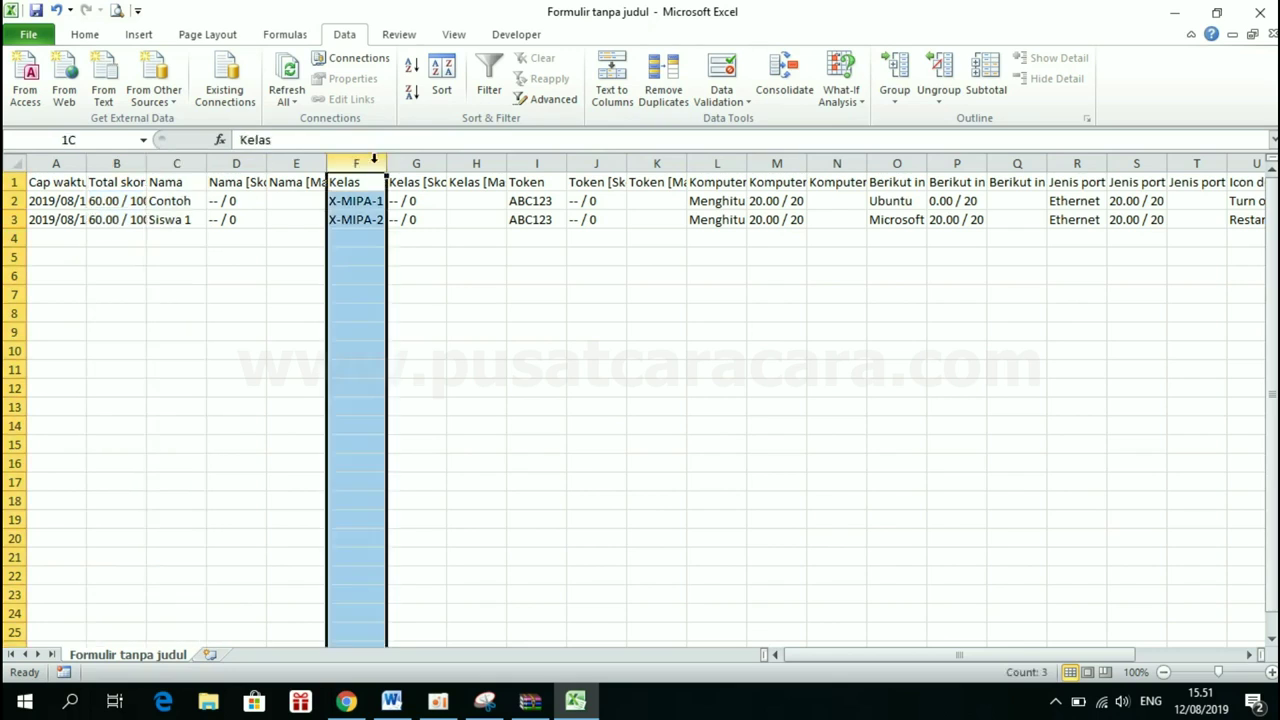
pyautogui.click(57, 162)
pyautogui.rightClick(60, 164)
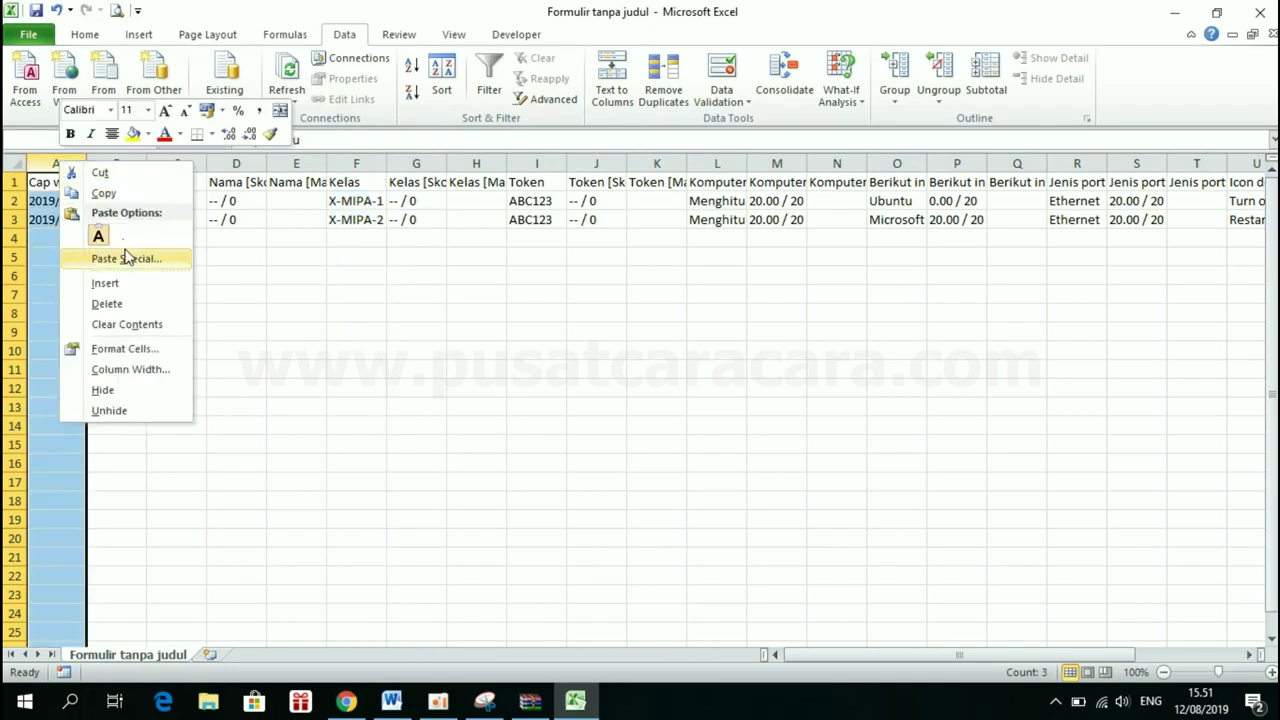
pyautogui.click(107, 303)
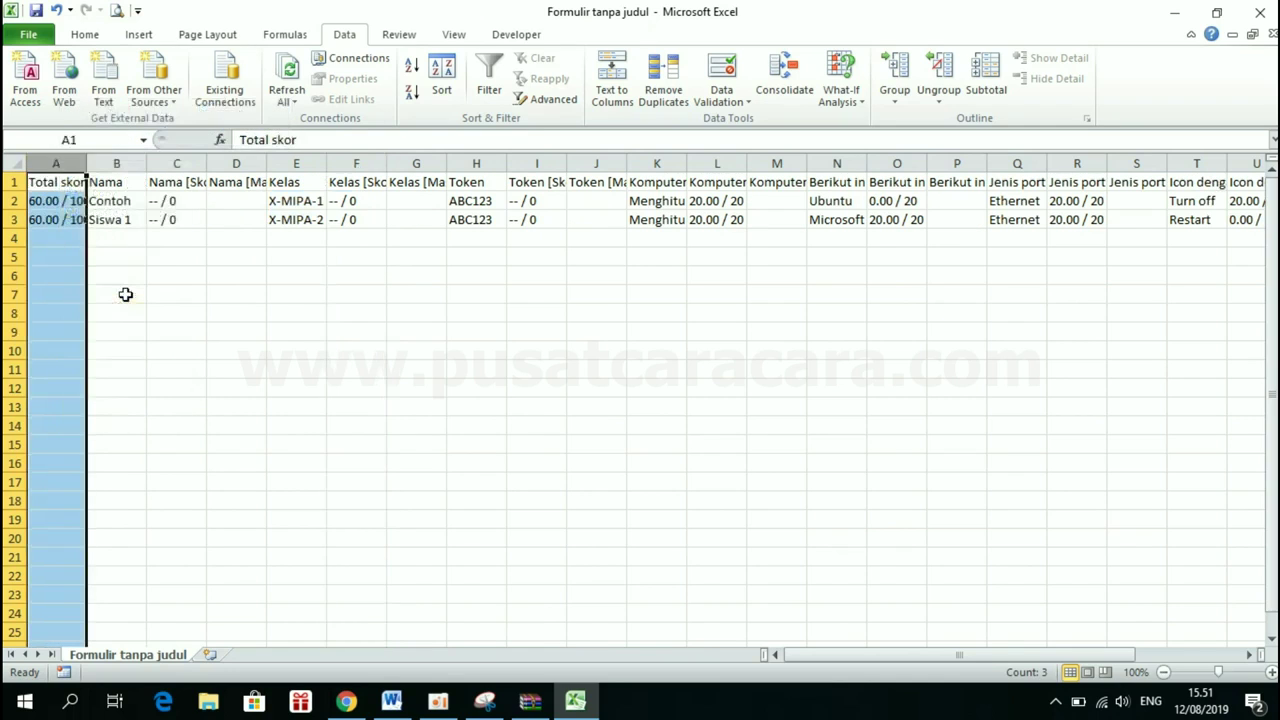
# Delete the Nama [Skor], Nama [Masukan] and all remaining columns from D onward
pyautogui.click(116, 163)
pyautogui.click(189, 164)
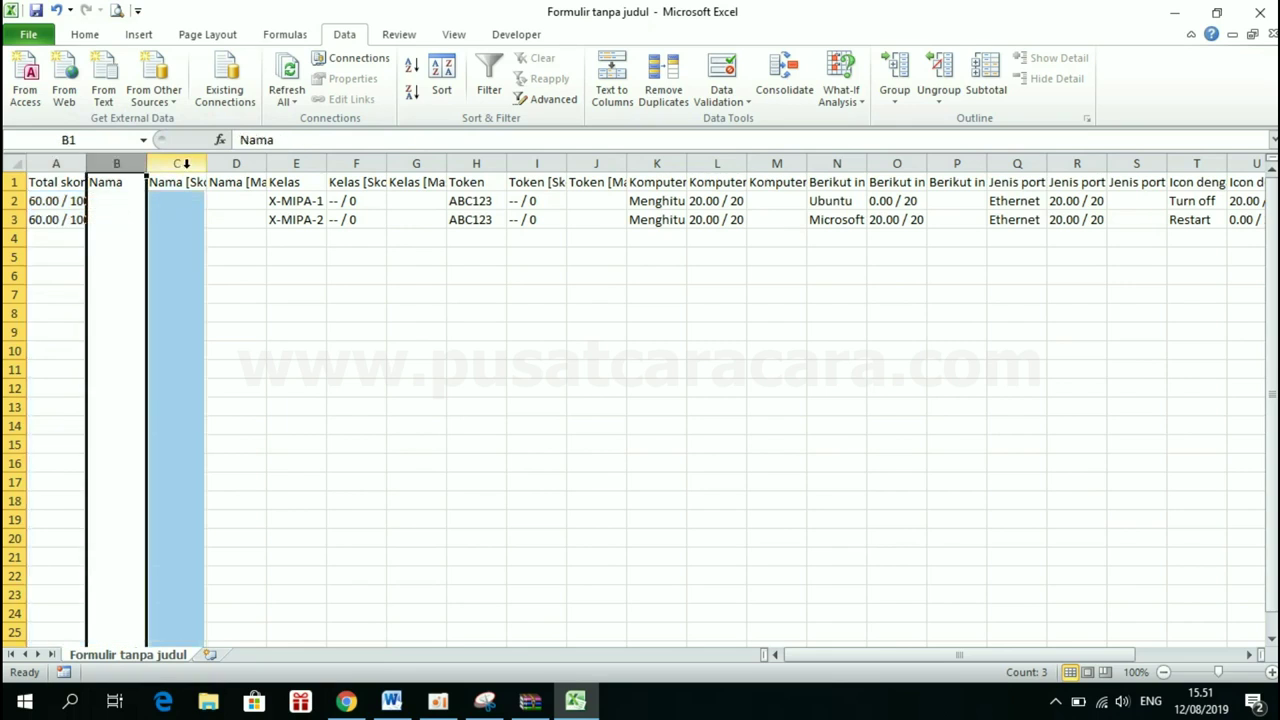
pyautogui.rightClick(189, 165)
pyautogui.click(238, 311)
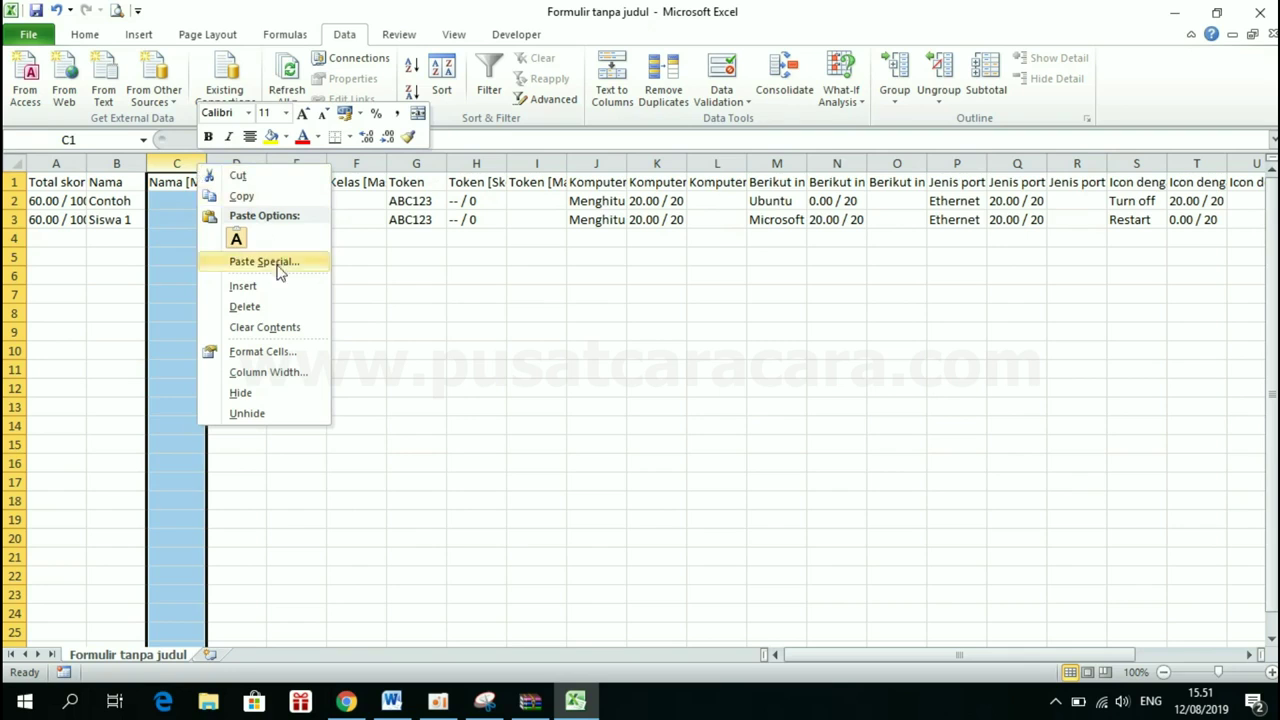
pyautogui.click(277, 306)
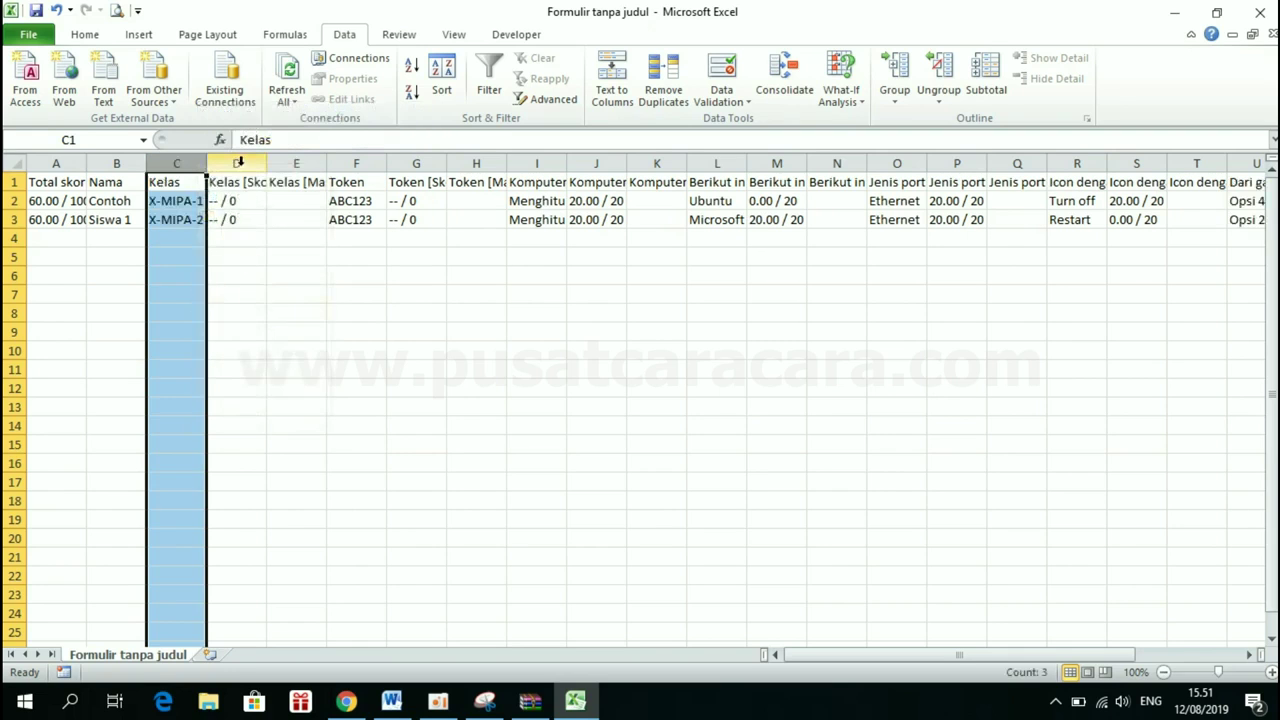
pyautogui.moveTo(238, 163); pyautogui.dragTo(1013, 160)
pyautogui.rightClick(1013, 152)
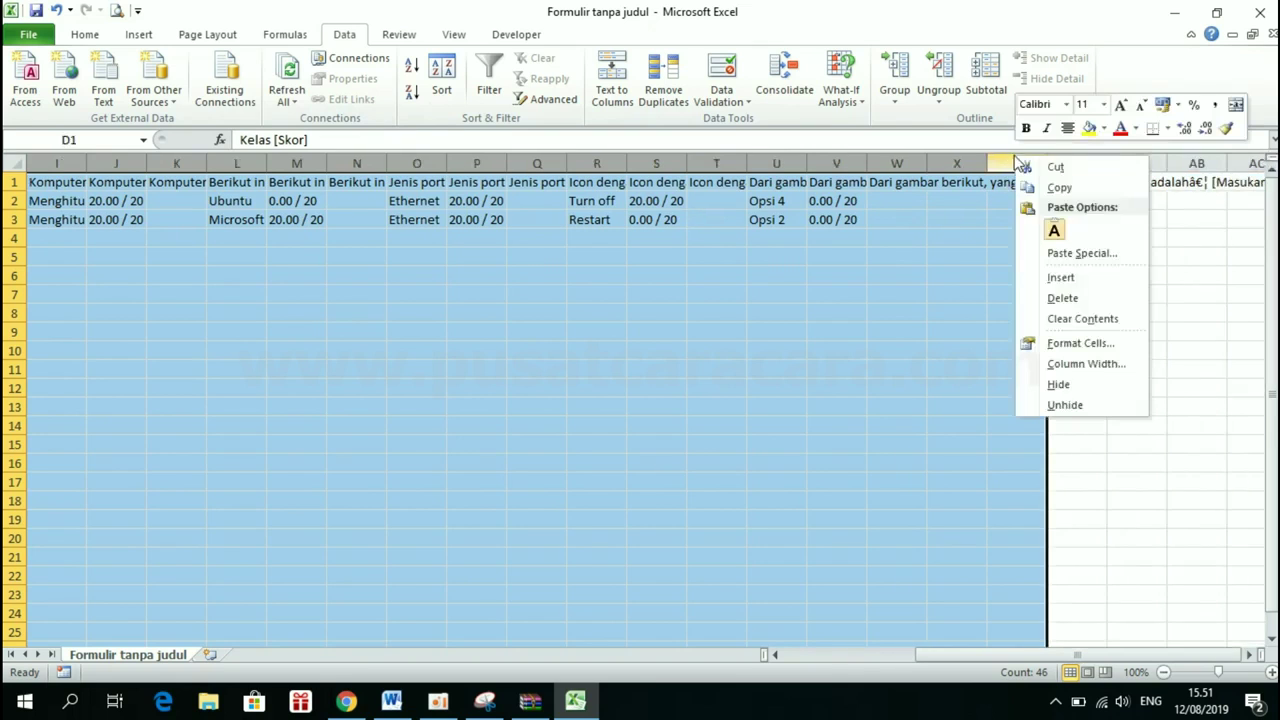
pyautogui.click(1059, 297)
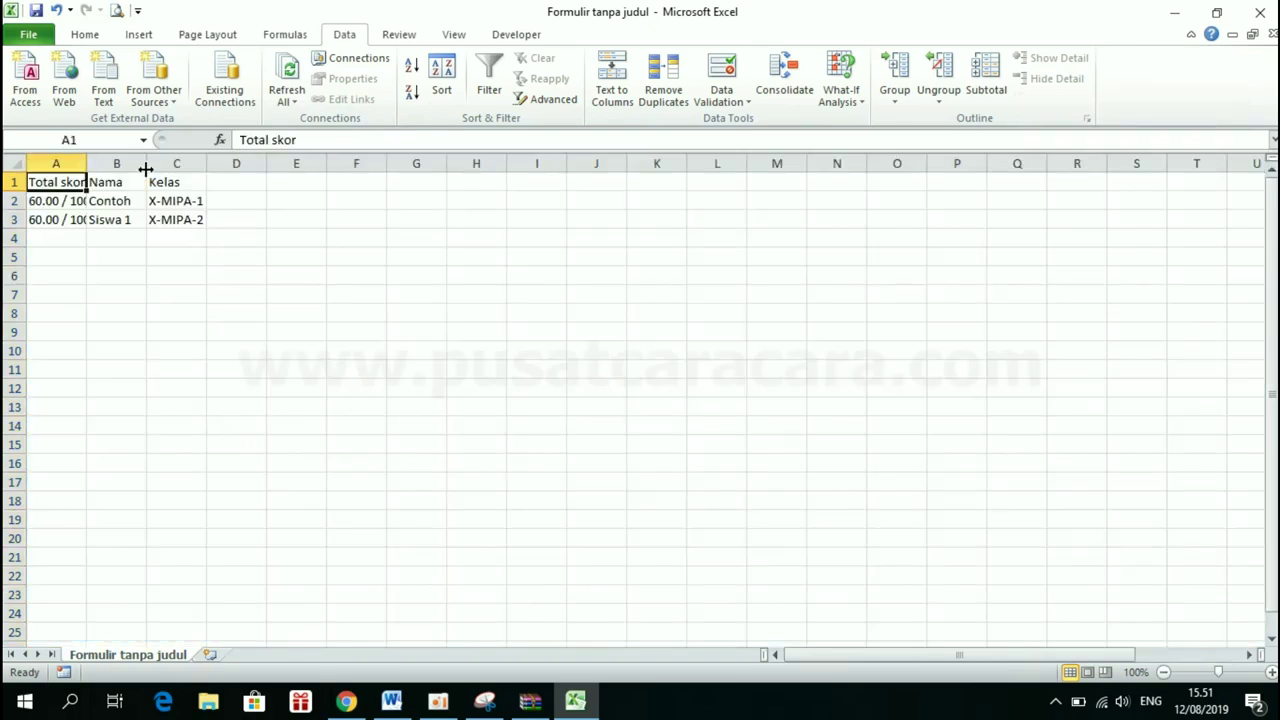
# Autofit column A and move the Total skor column after Kelas
pyautogui.doubleClick(86, 163)
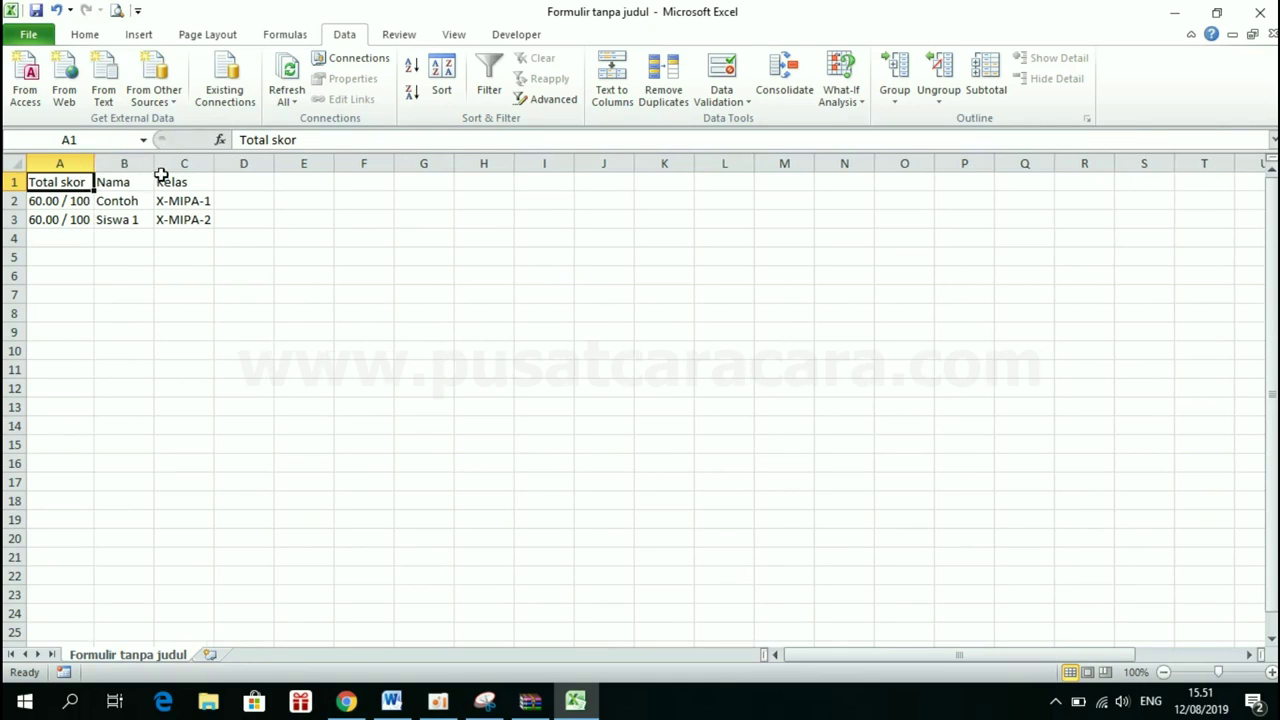
pyautogui.click(253, 296)
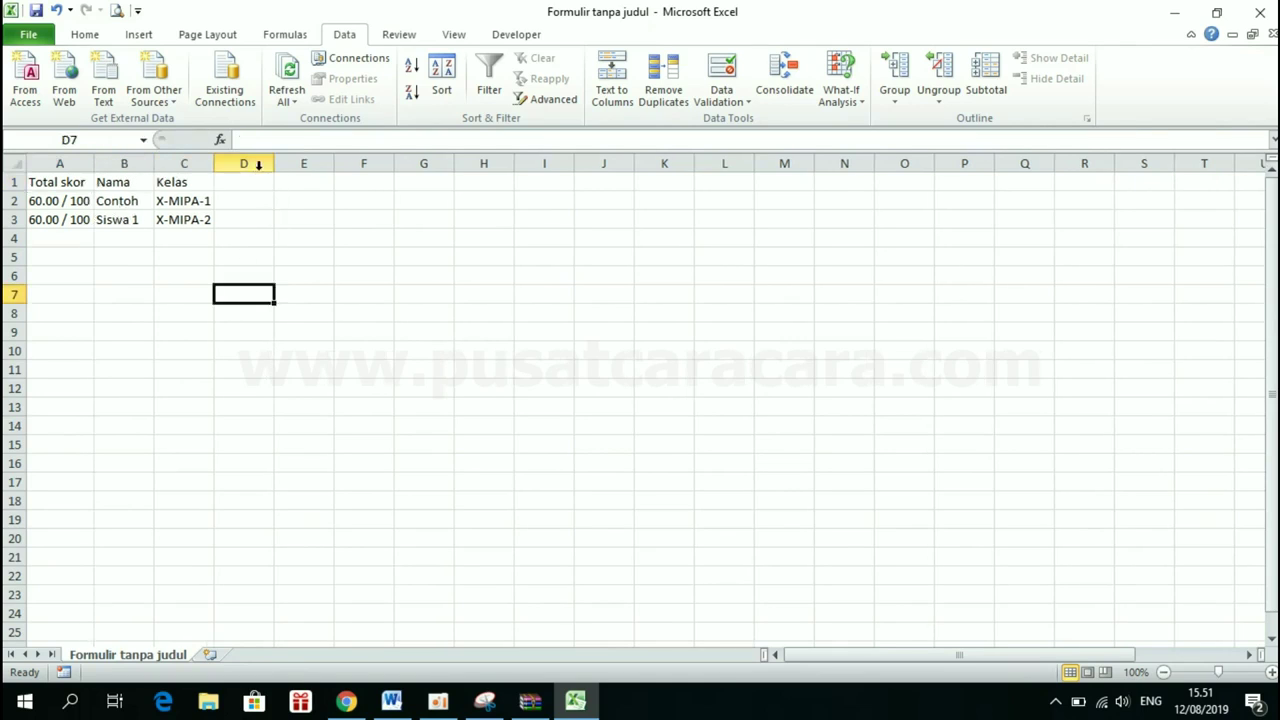
pyautogui.rightClick(78, 164)
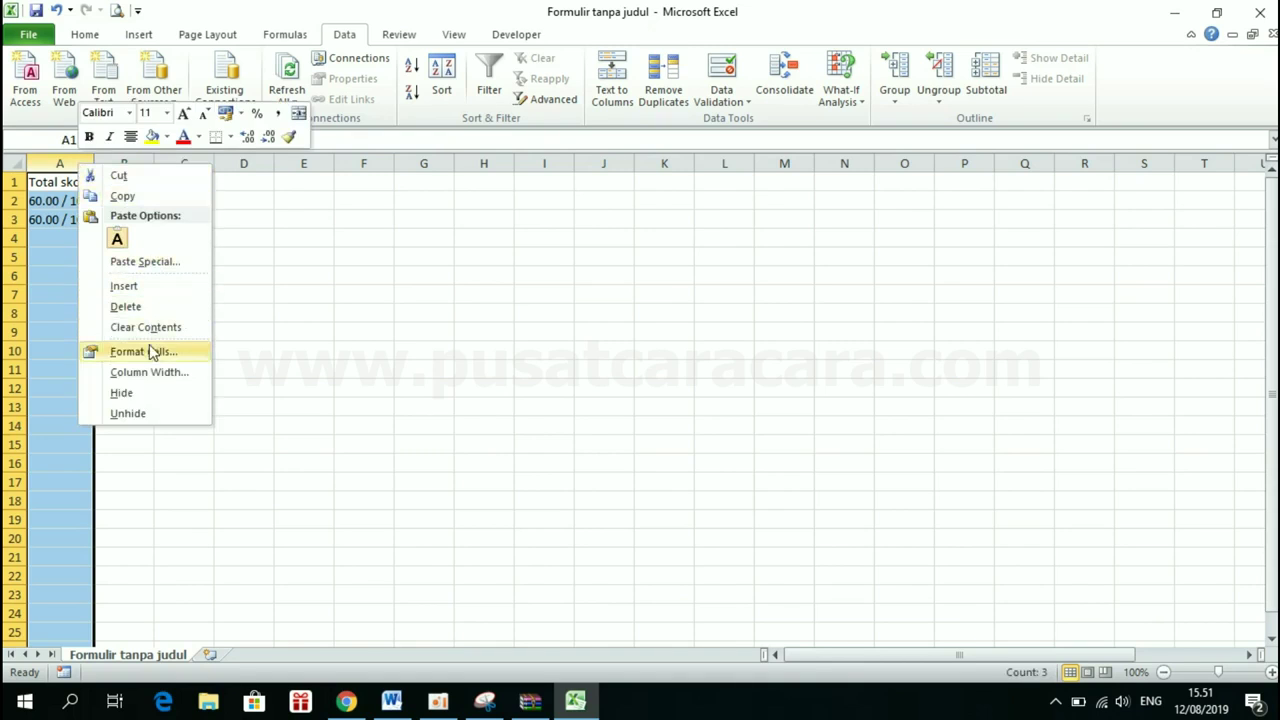
pyautogui.click(118, 176)
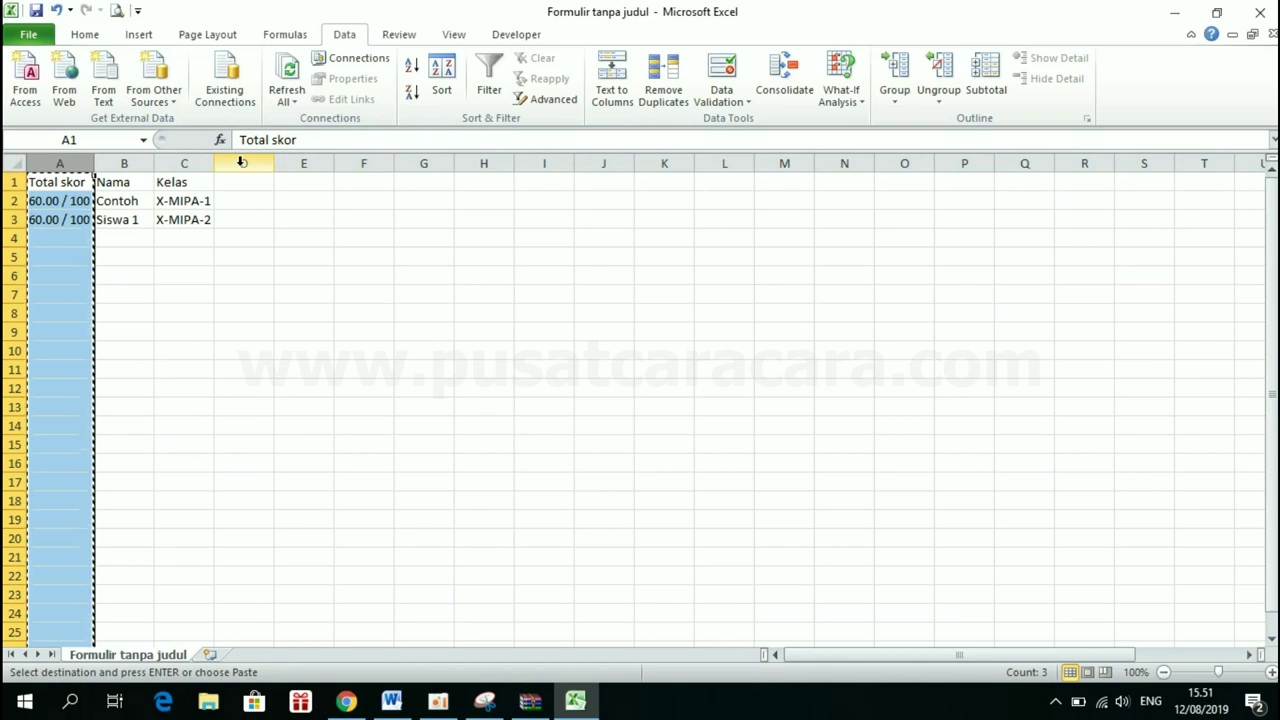
pyautogui.click(240, 162)
pyautogui.rightClick(240, 164)
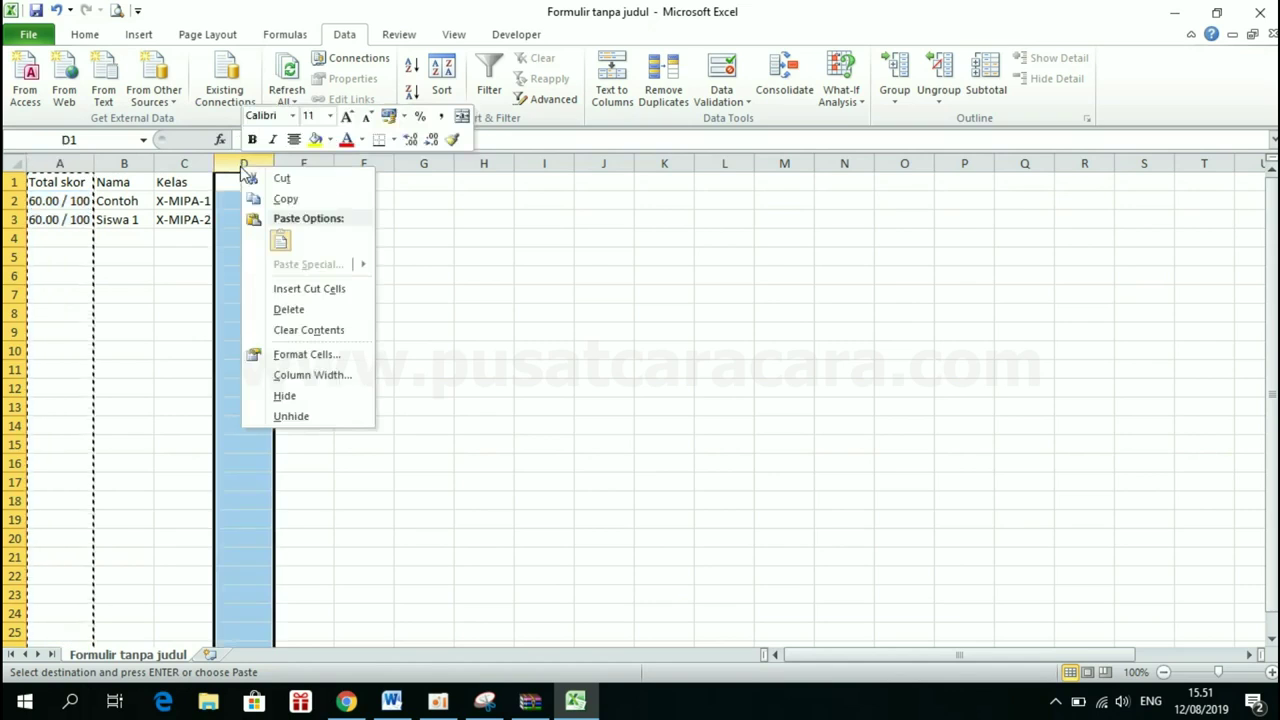
pyautogui.click(322, 288)
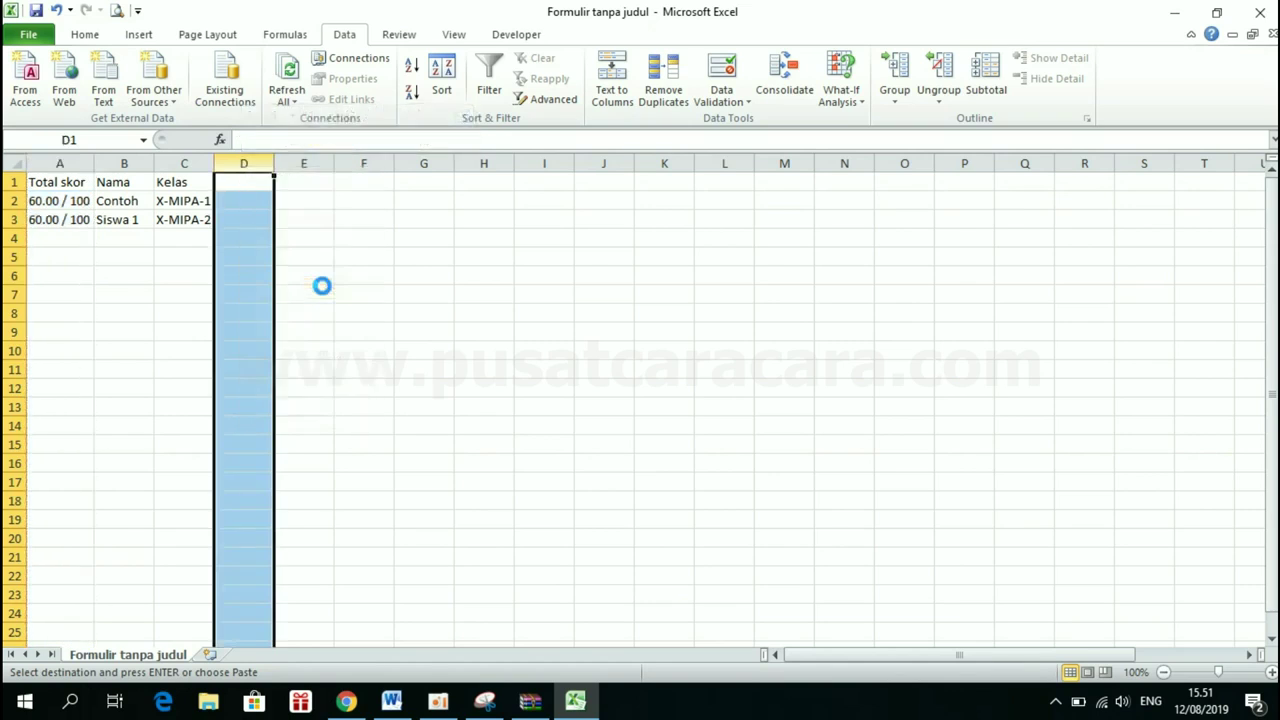
pyautogui.click(322, 286)
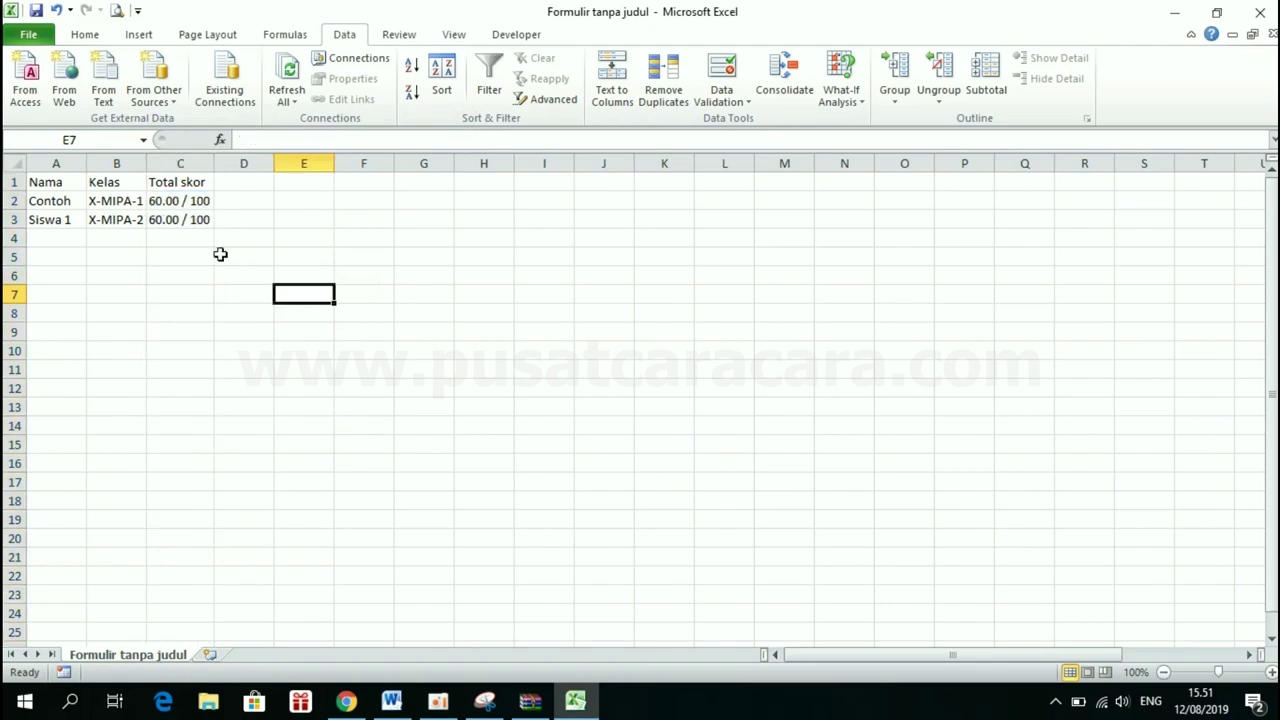
# Check the Contoh, Siswa 1 and C2 score entries in the reordered sheet
pyautogui.click(66, 201)
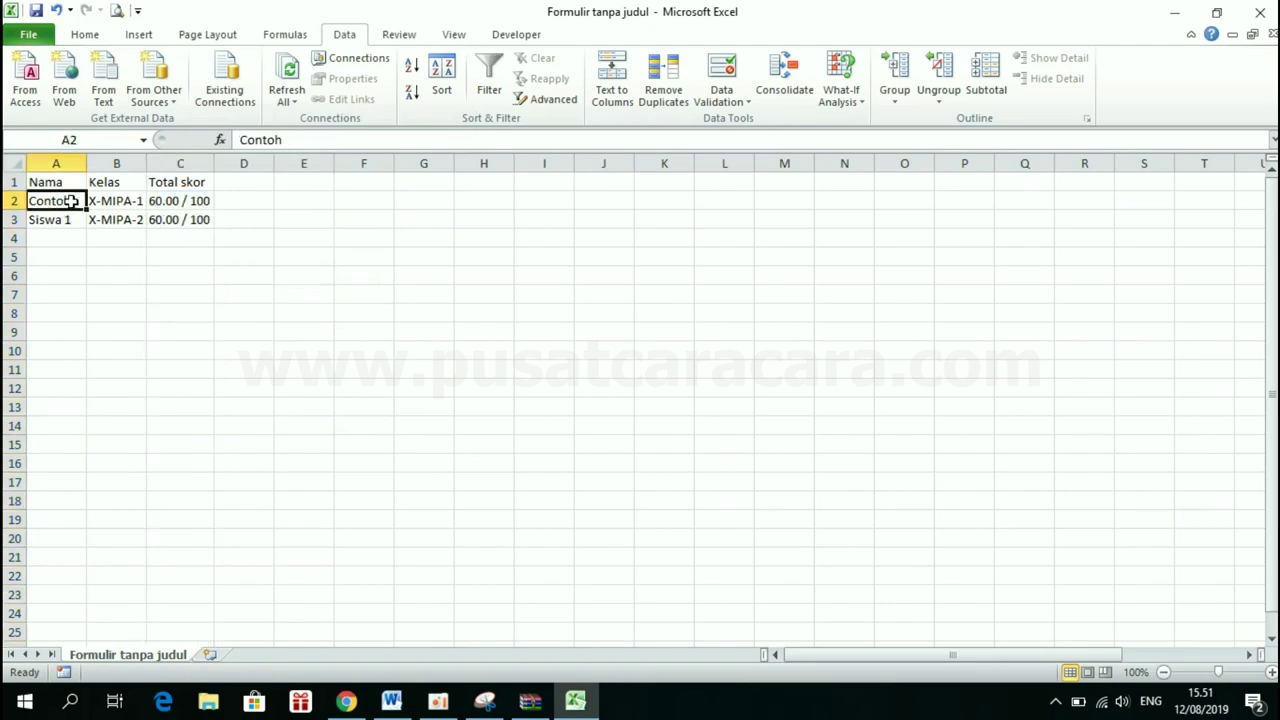
pyautogui.click(62, 224)
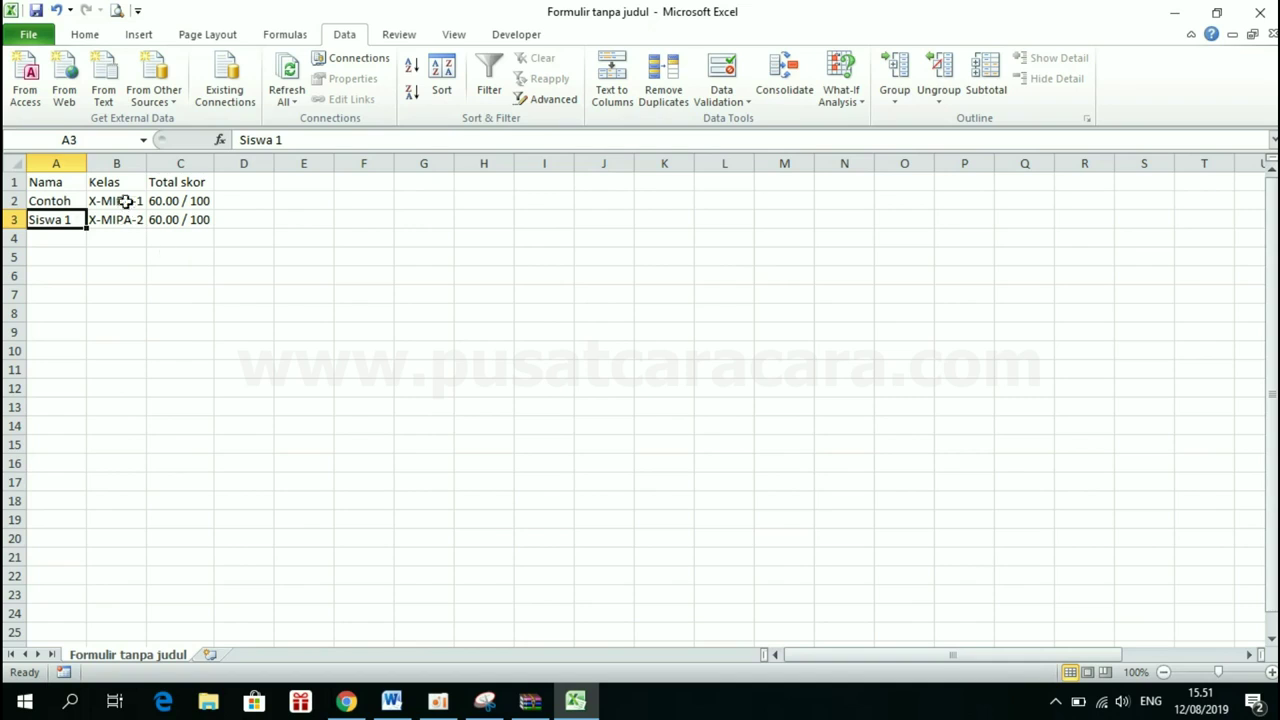
pyautogui.click(186, 201)
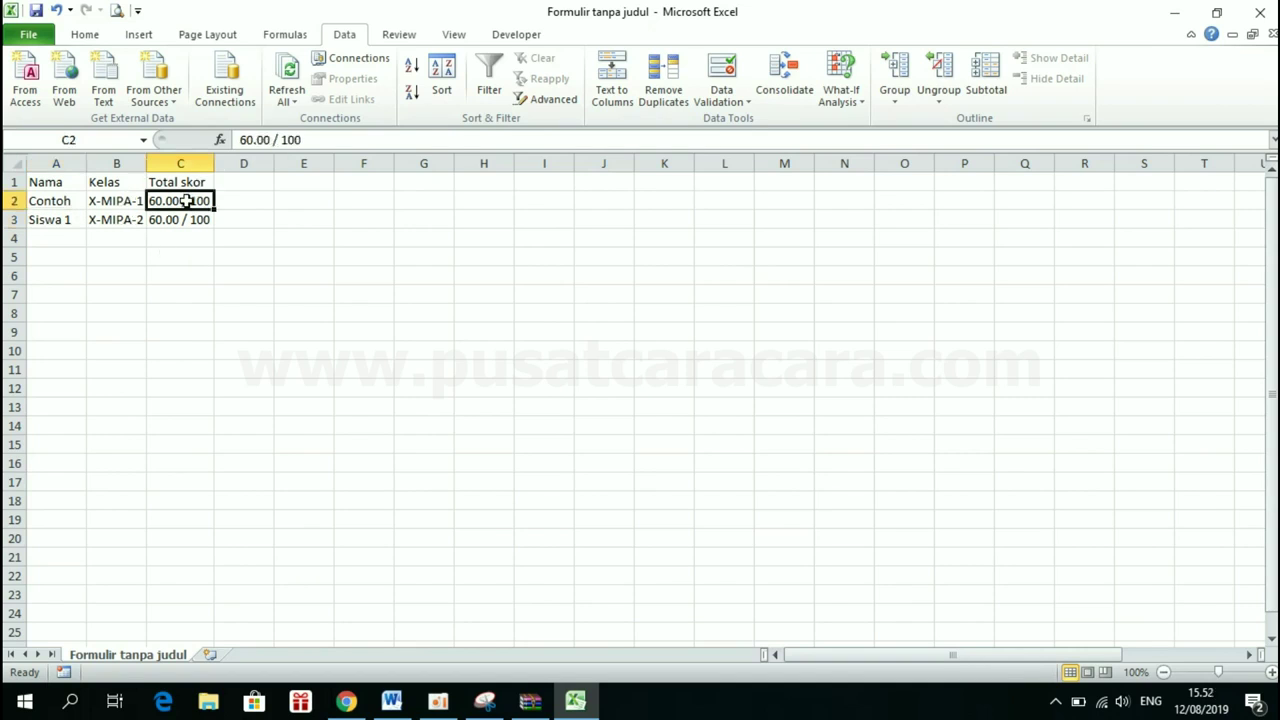
pyautogui.click(348, 701)
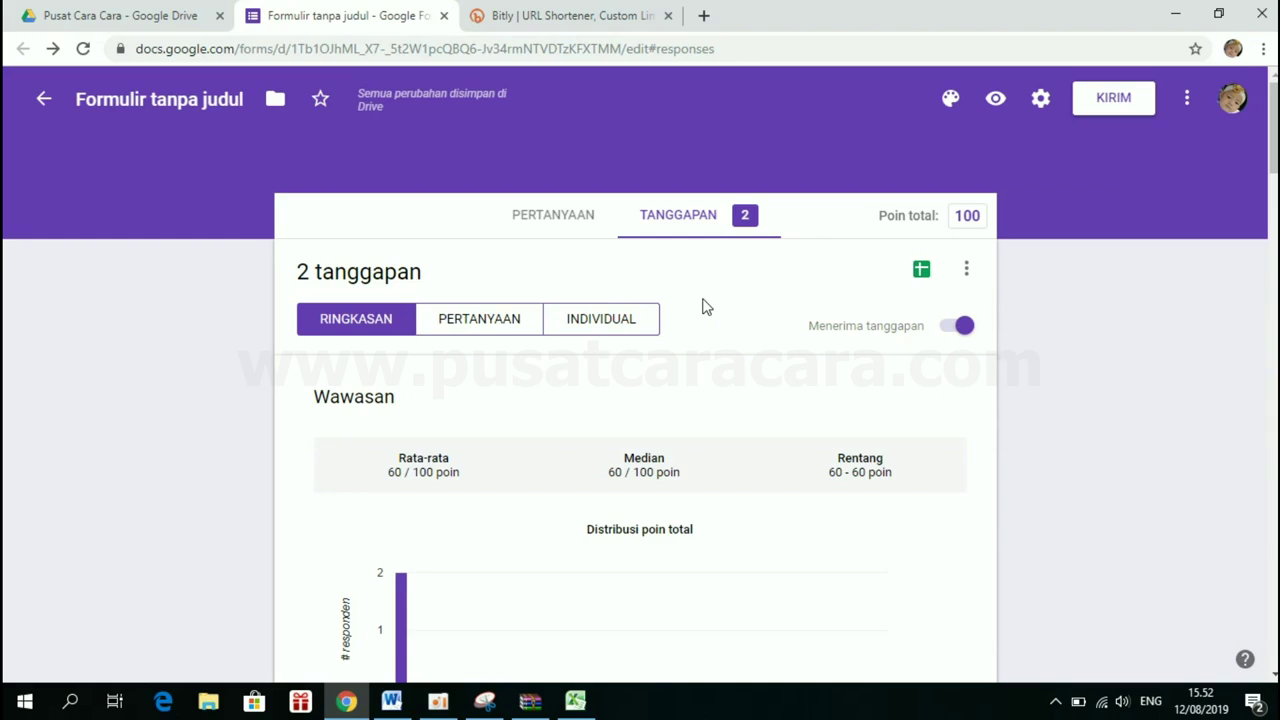
# Leave the responses page, open the latest exam form, and return to Forms home
pyautogui.click(42, 102)
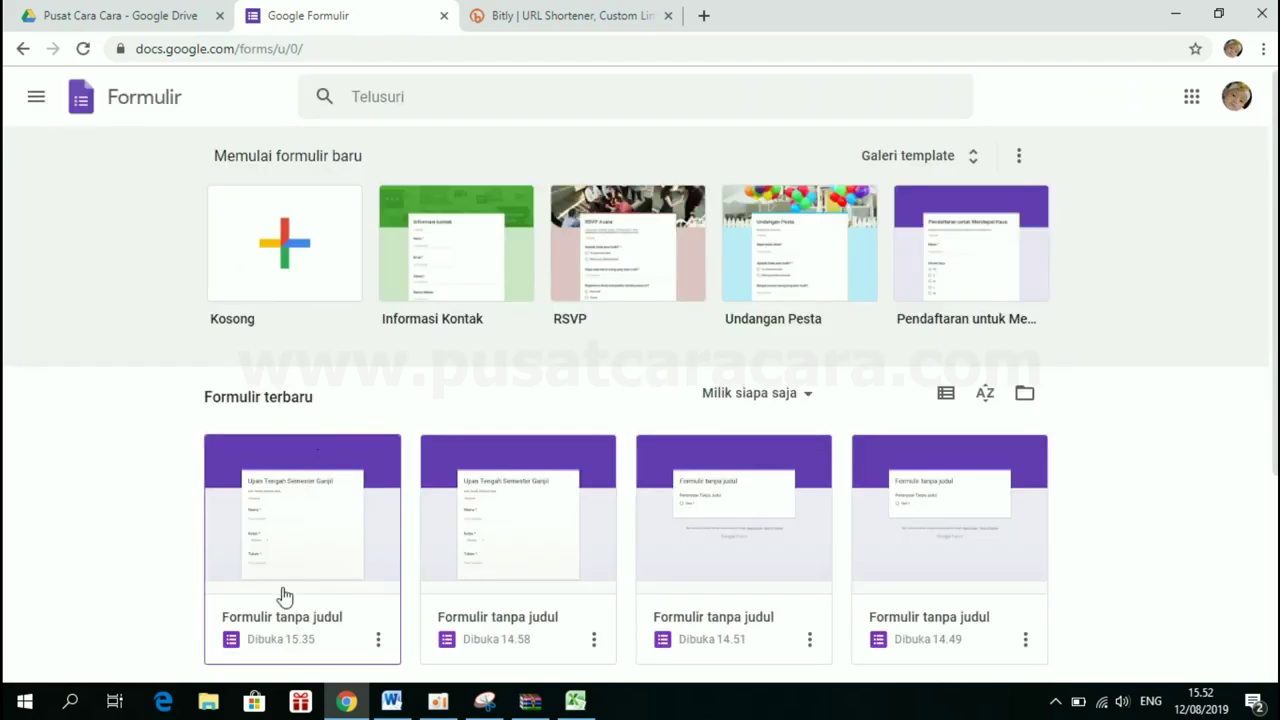
pyautogui.click(270, 497)
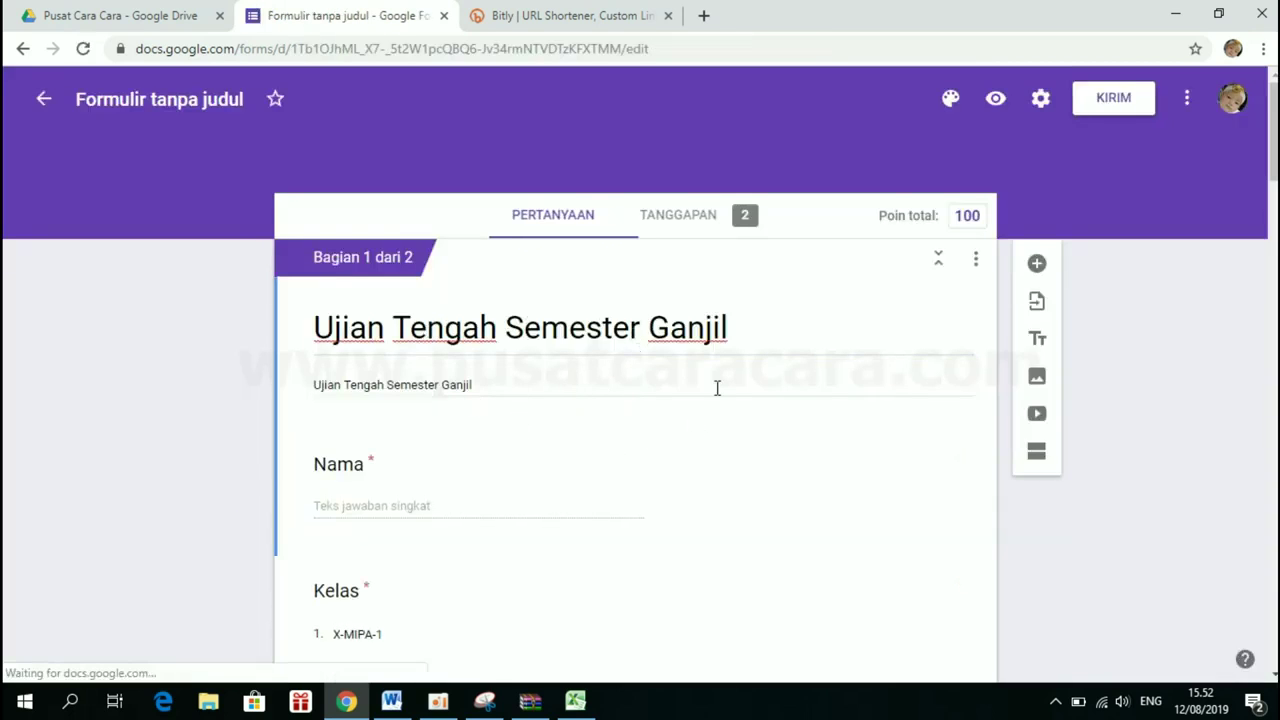
pyautogui.click(43, 106)
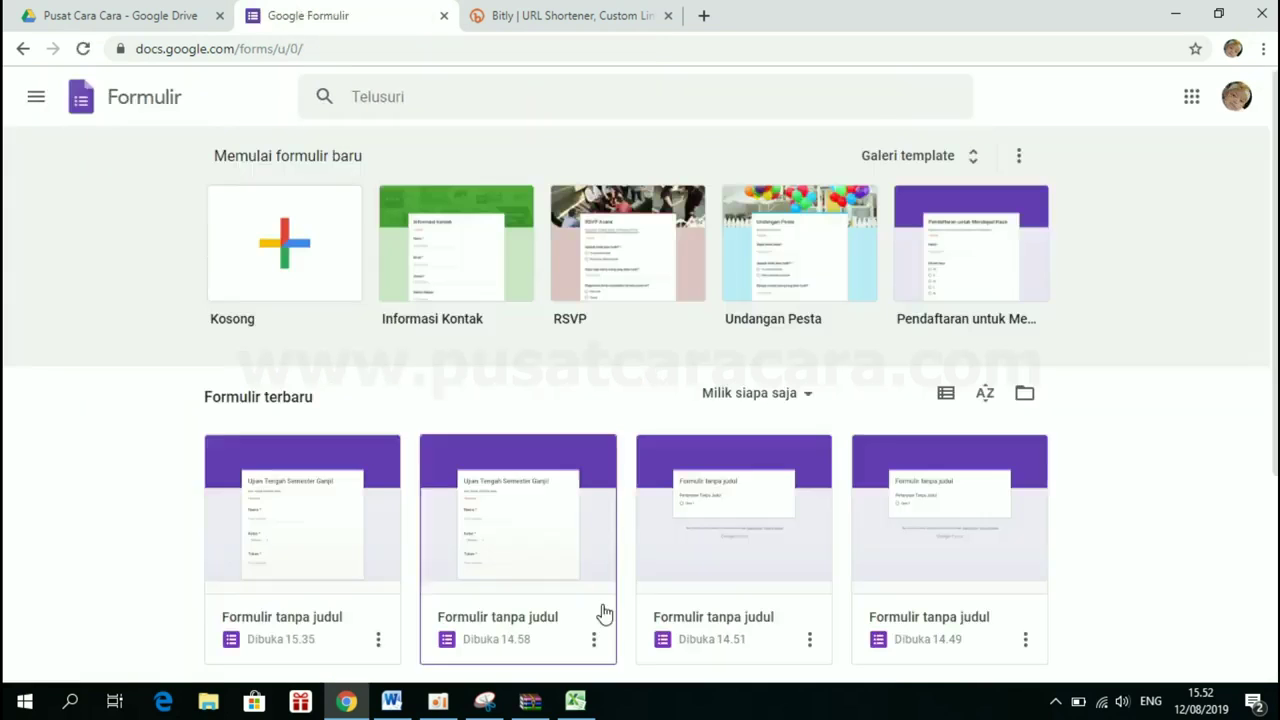
# Rename the Ujian Tengah Semester Ganjil quiz to UTS-1 and open it for editing
pyautogui.rightClick(339, 598)
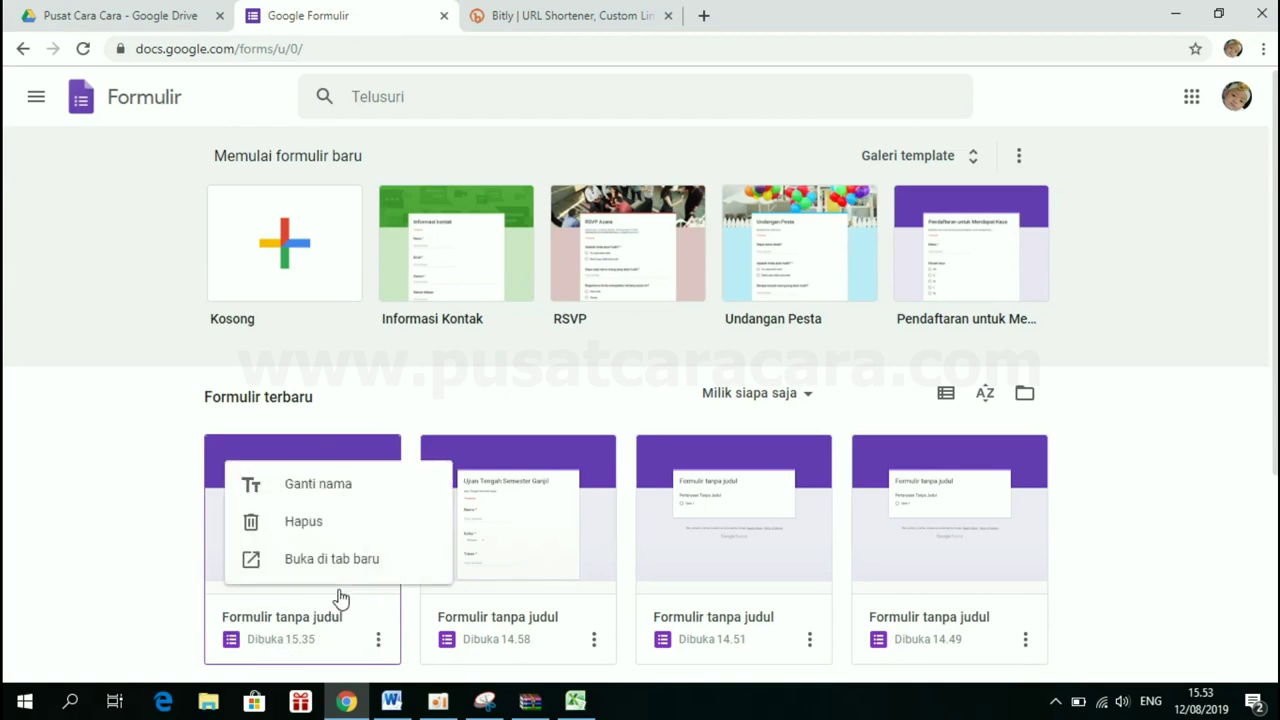
pyautogui.click(300, 485)
pyautogui.write('U')
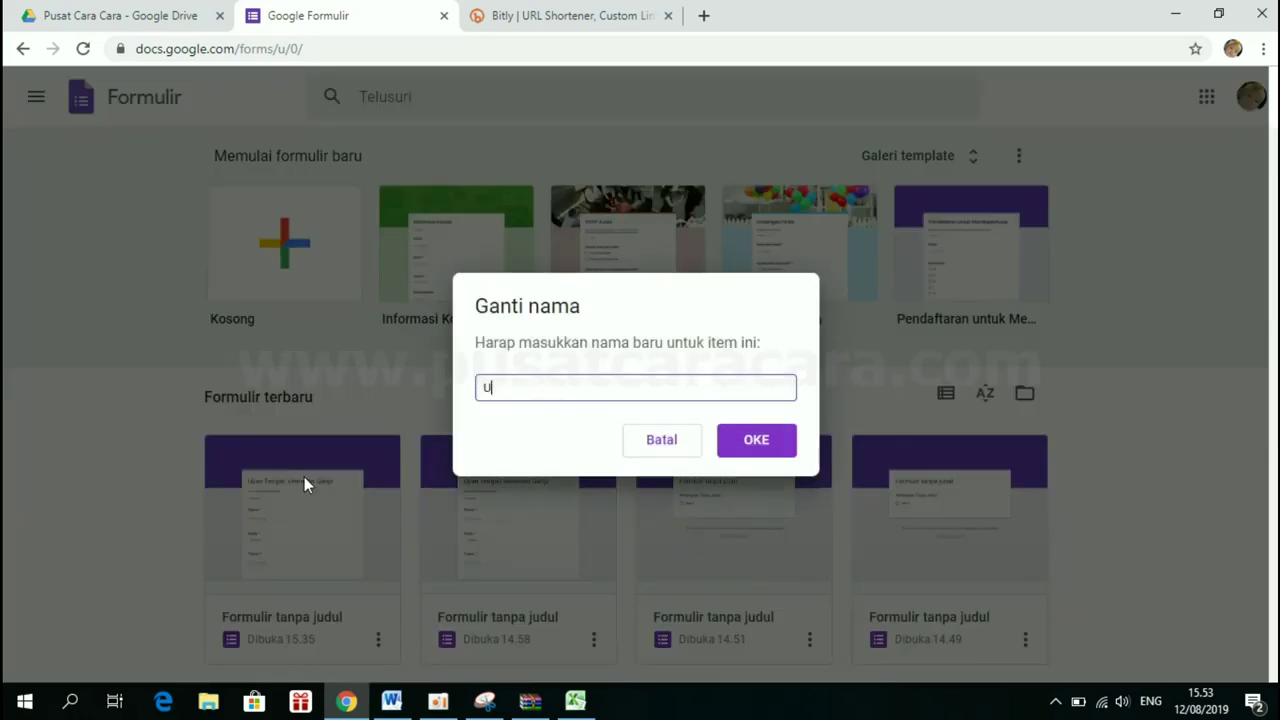
pyautogui.write('TS-1')
pyautogui.click(750, 450)
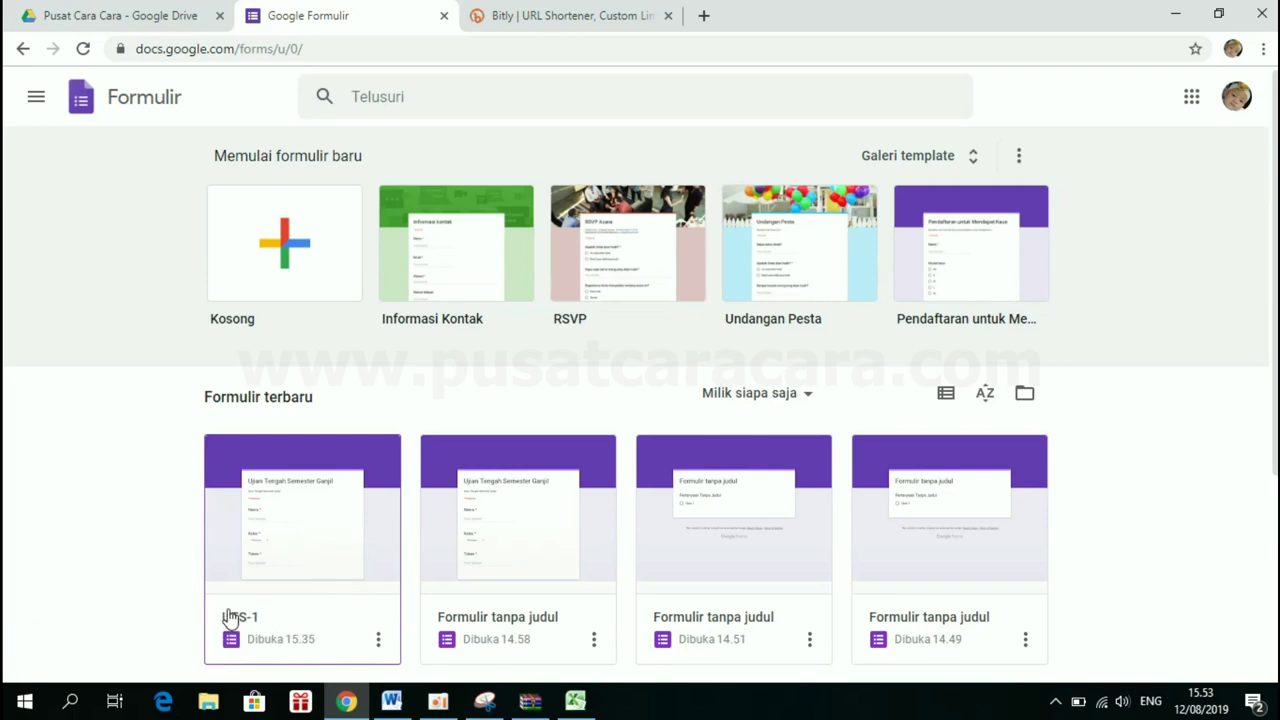
pyautogui.click(286, 528)
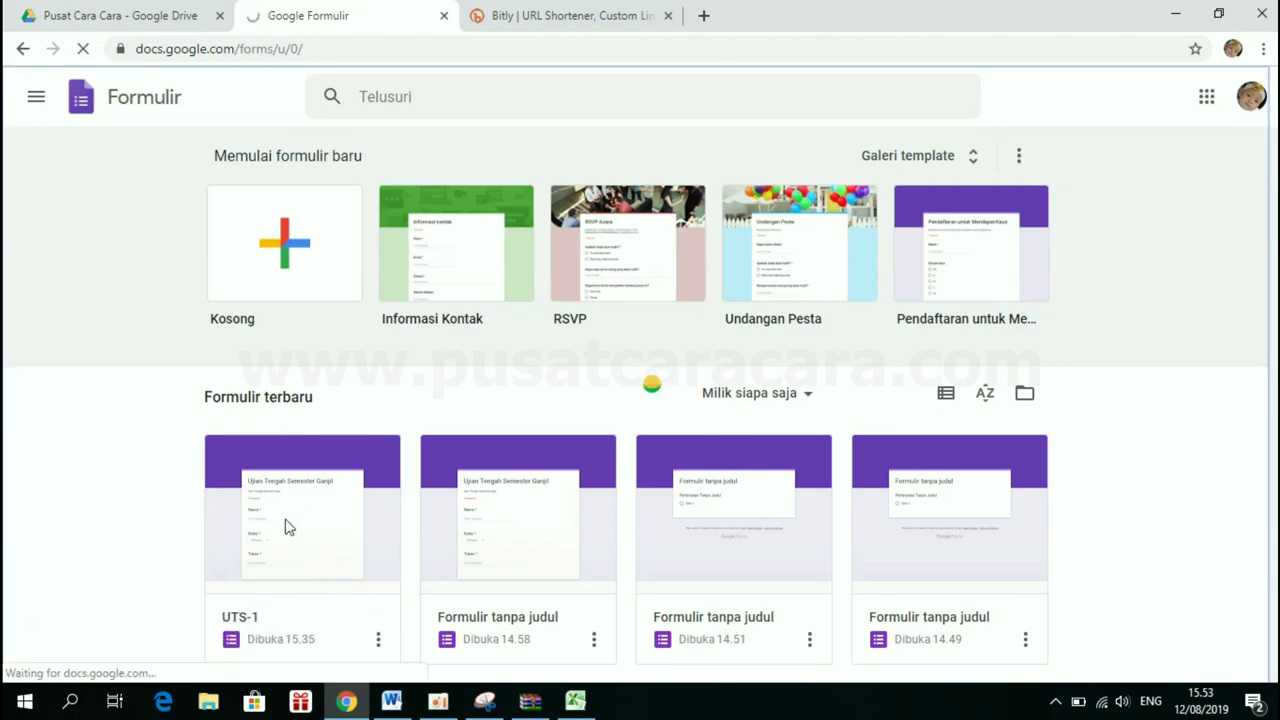
pyautogui.scroll(-2, 606, 472)
pyautogui.scroll(-2, 606, 472)
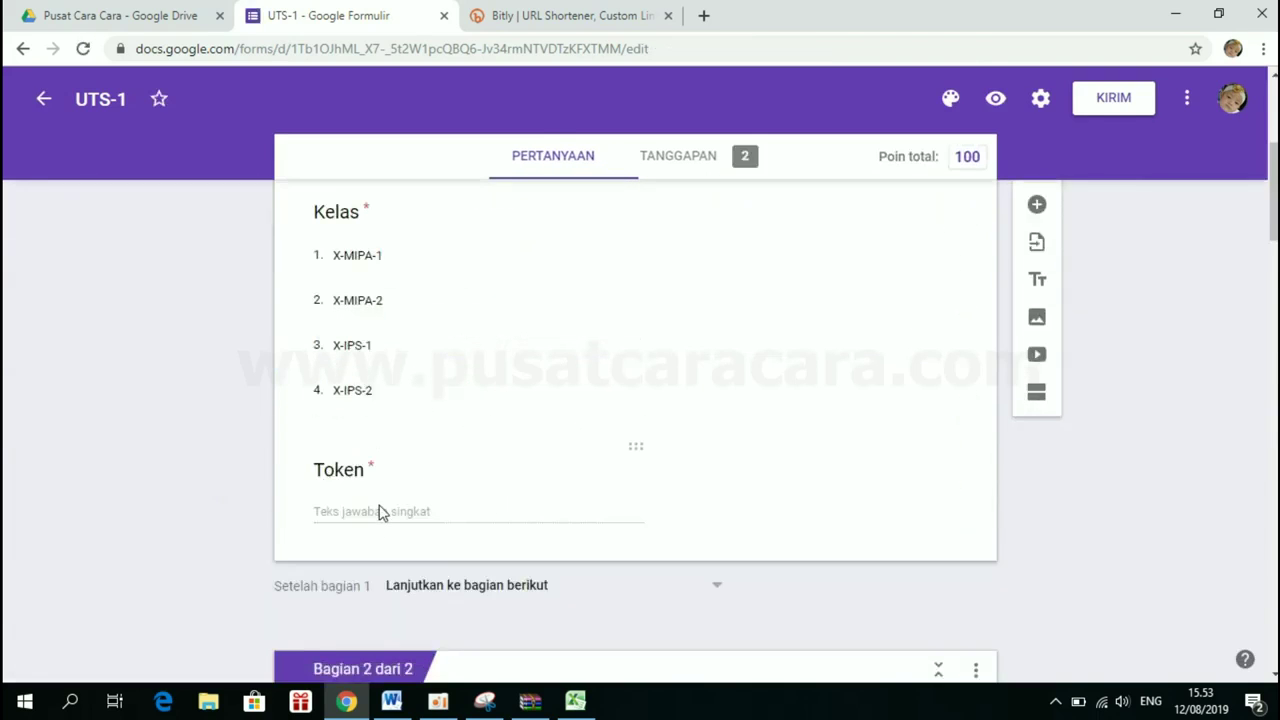
pyautogui.click(380, 510)
pyautogui.click(672, 583)
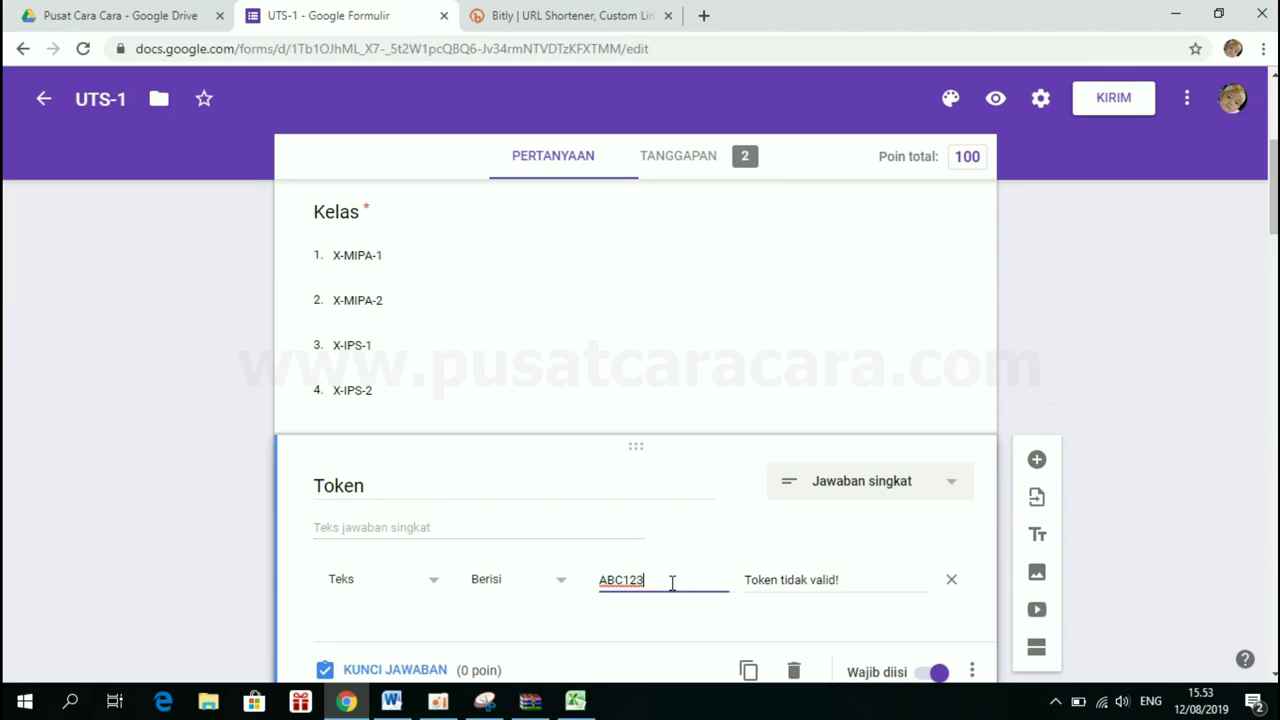
pyautogui.doubleClick(672, 583)
pyautogui.write('123ABC')
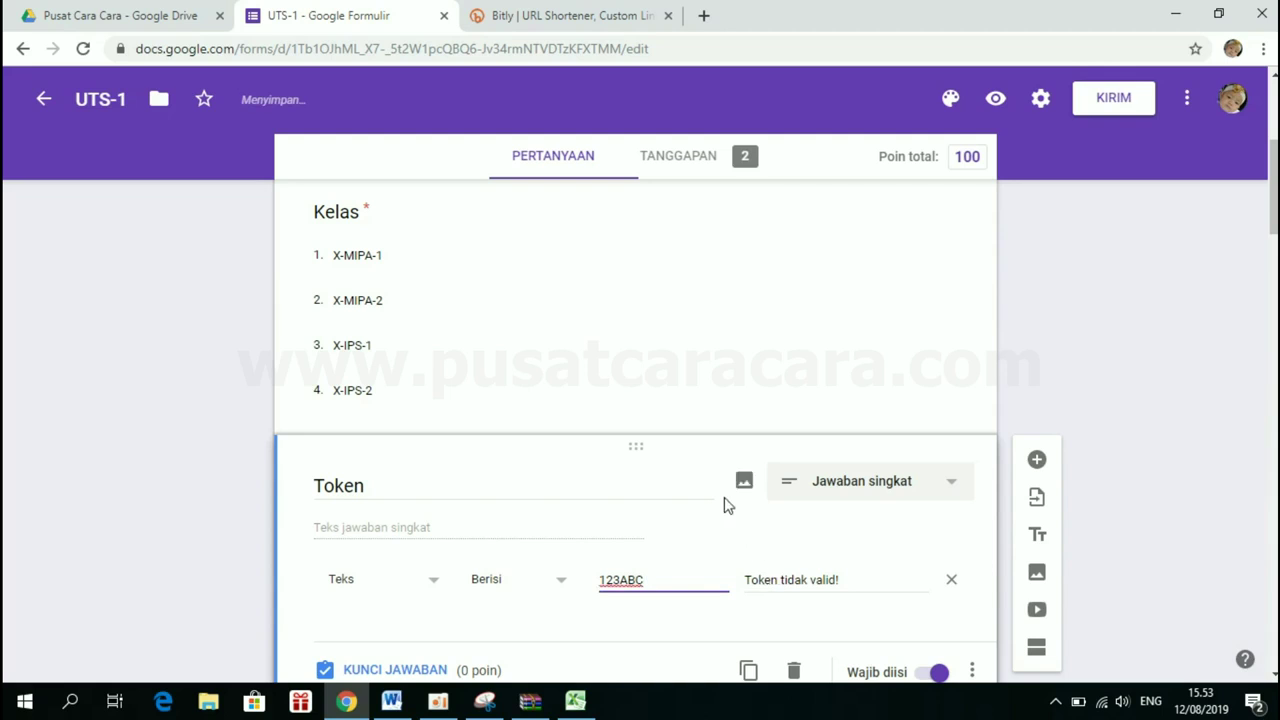
pyautogui.scroll(-3, 931, 323)
pyautogui.scroll(2, 620, 480)
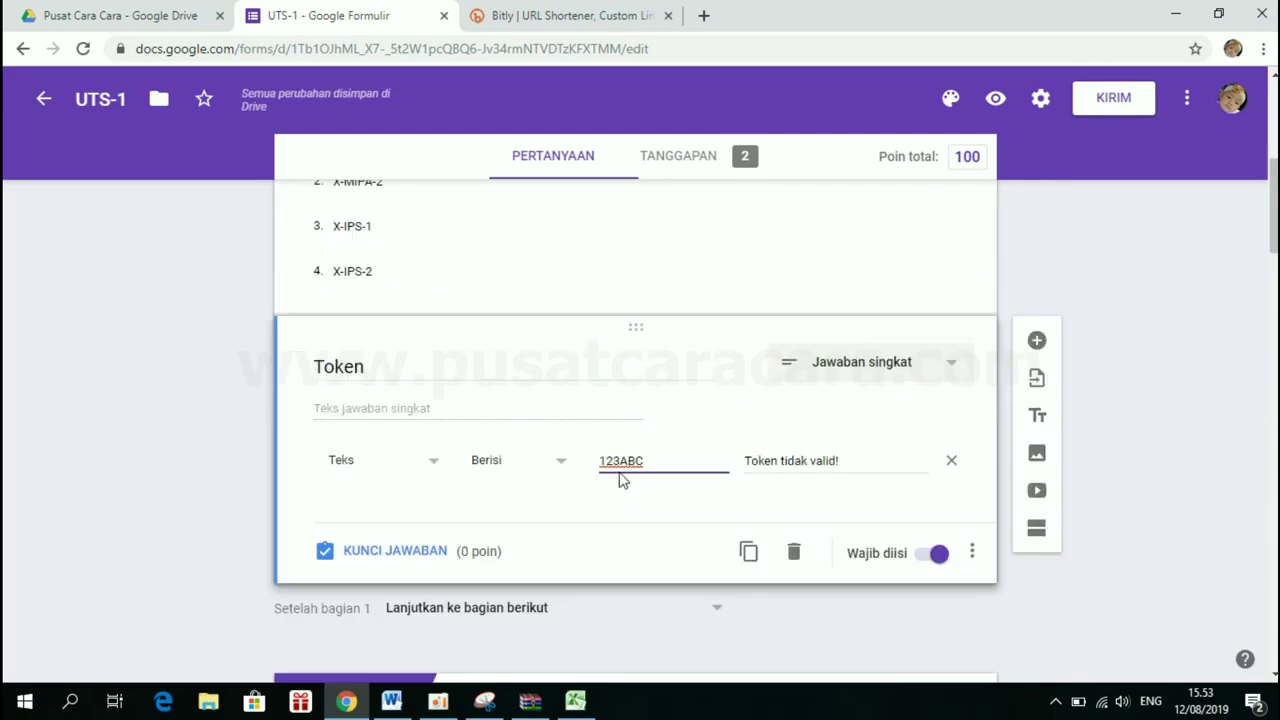